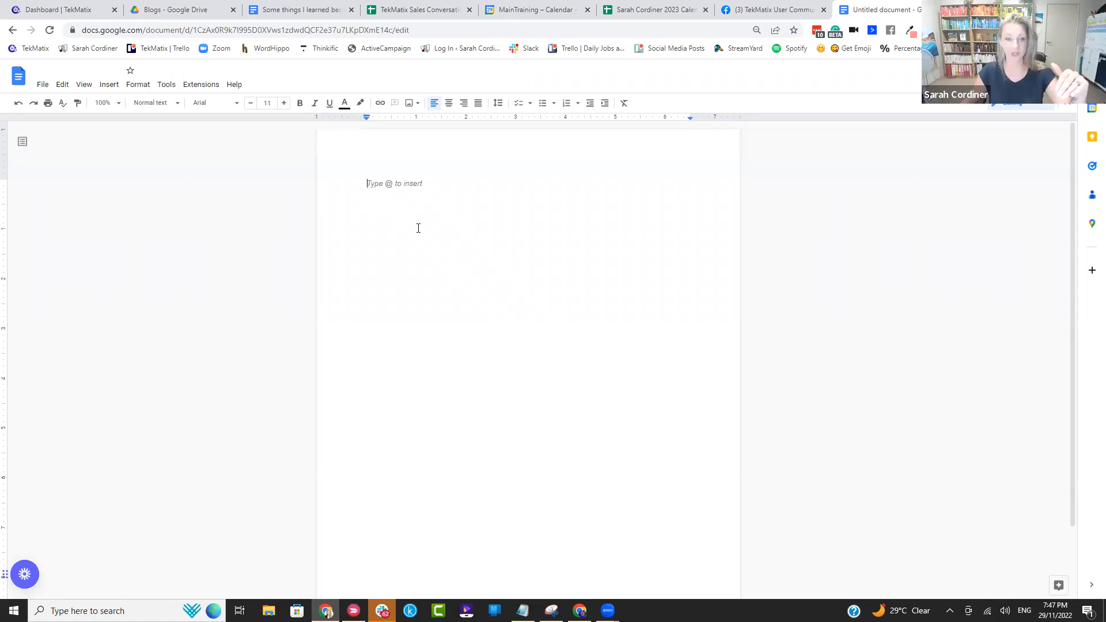
Step: Dictate a message pitching the four-week health course into the blank document using voice typing
key("Return")
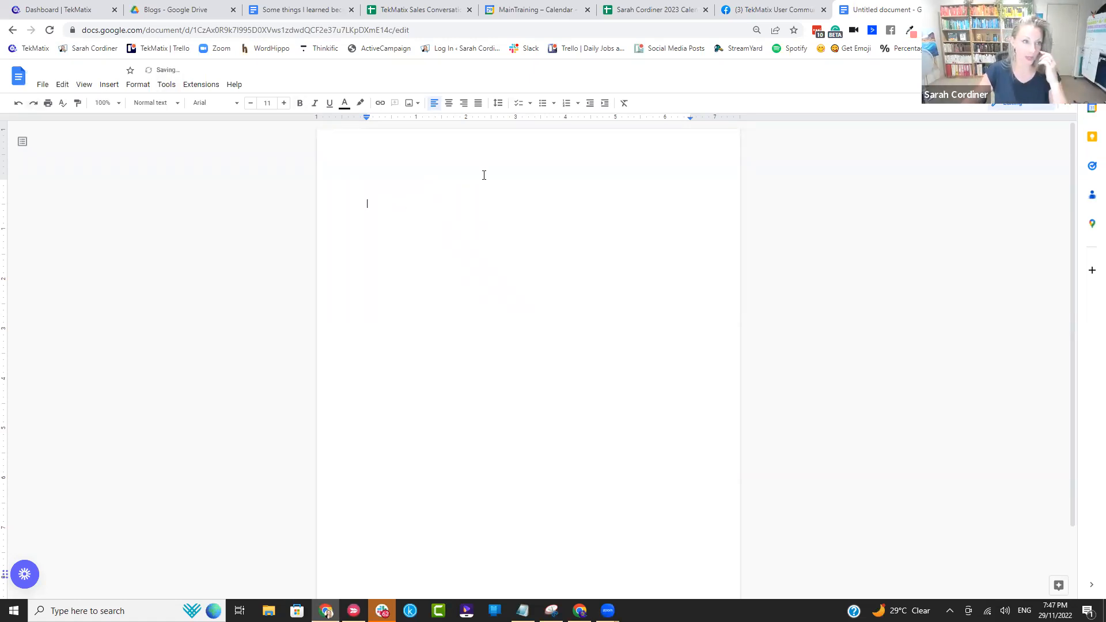
left_click(165, 90)
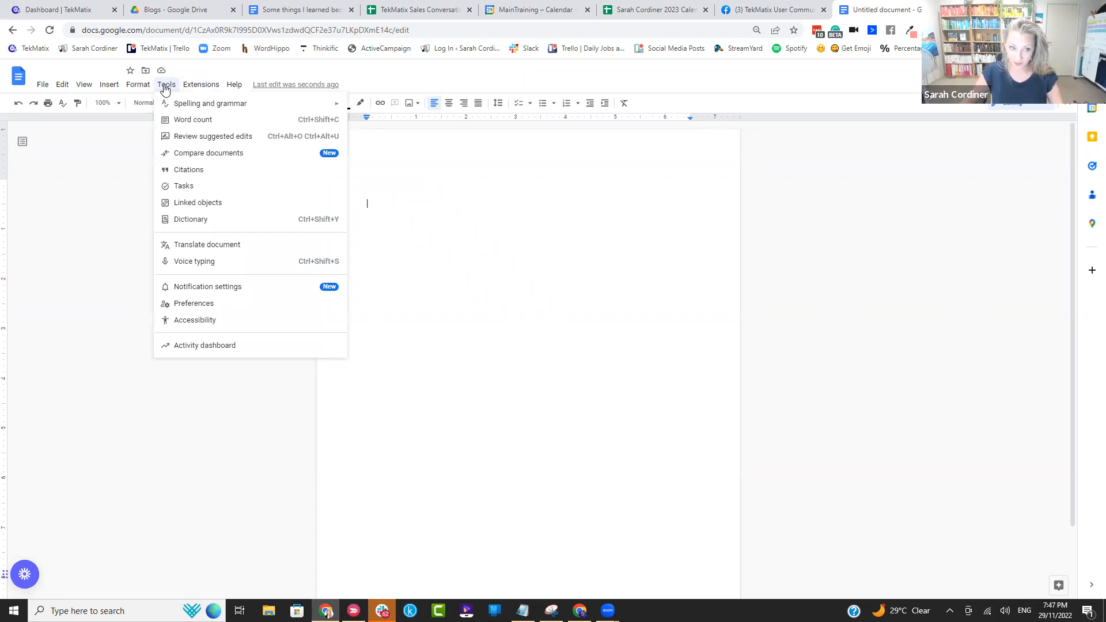
left_click(224, 263)
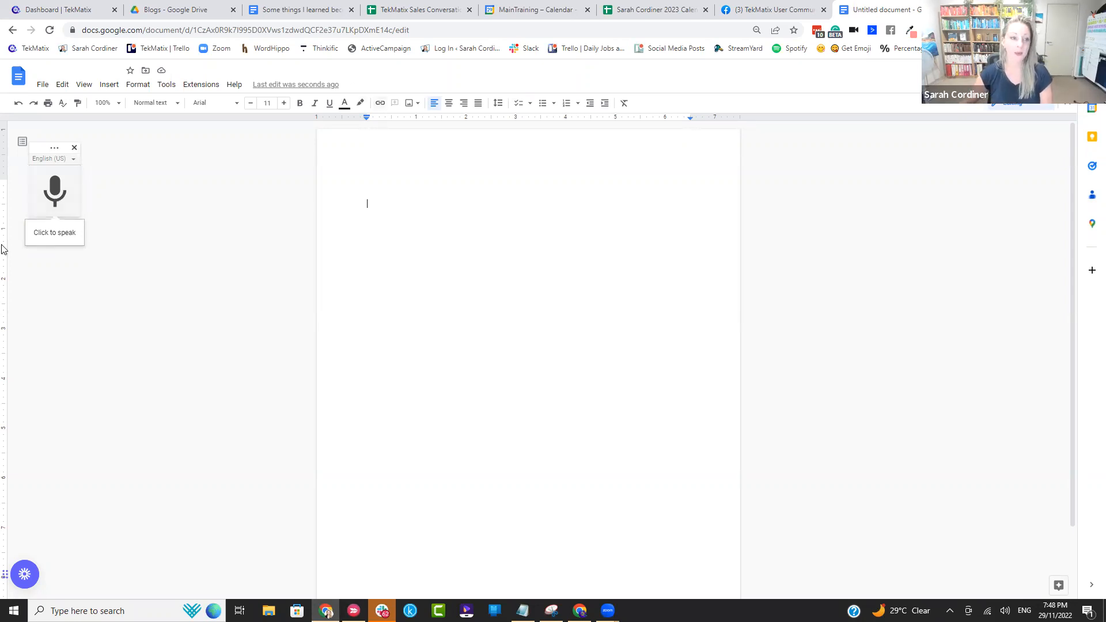
left_click(65, 206)
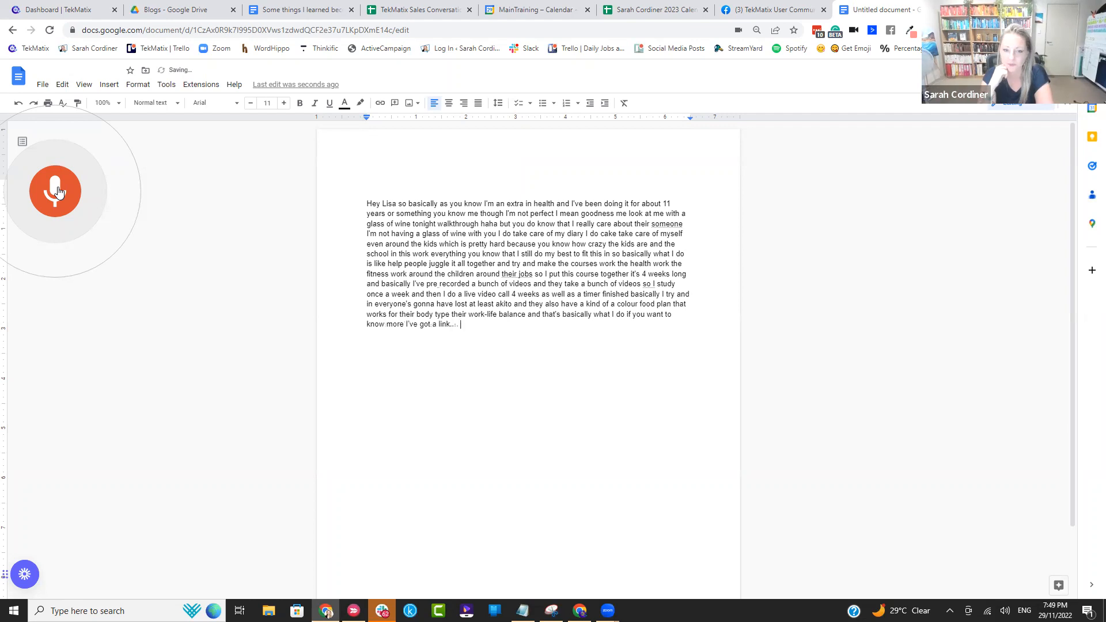
left_click(58, 192)
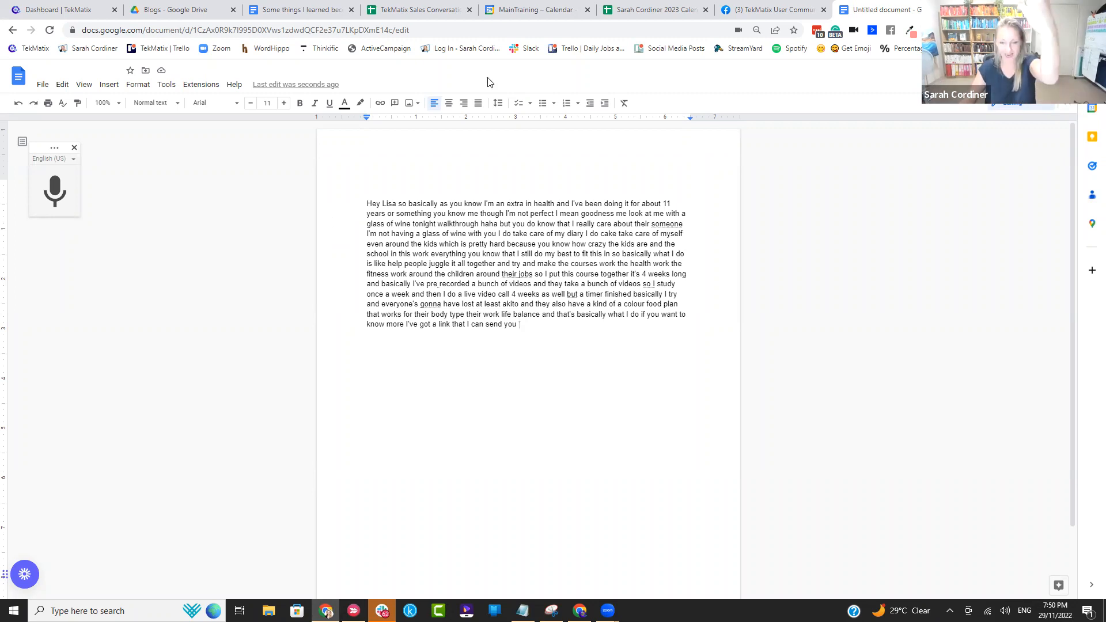
Step: Add a comma after the greeting and separate it from the message body with a blank line
left_click(396, 203)
type(",")
key("Return")
key("Return")
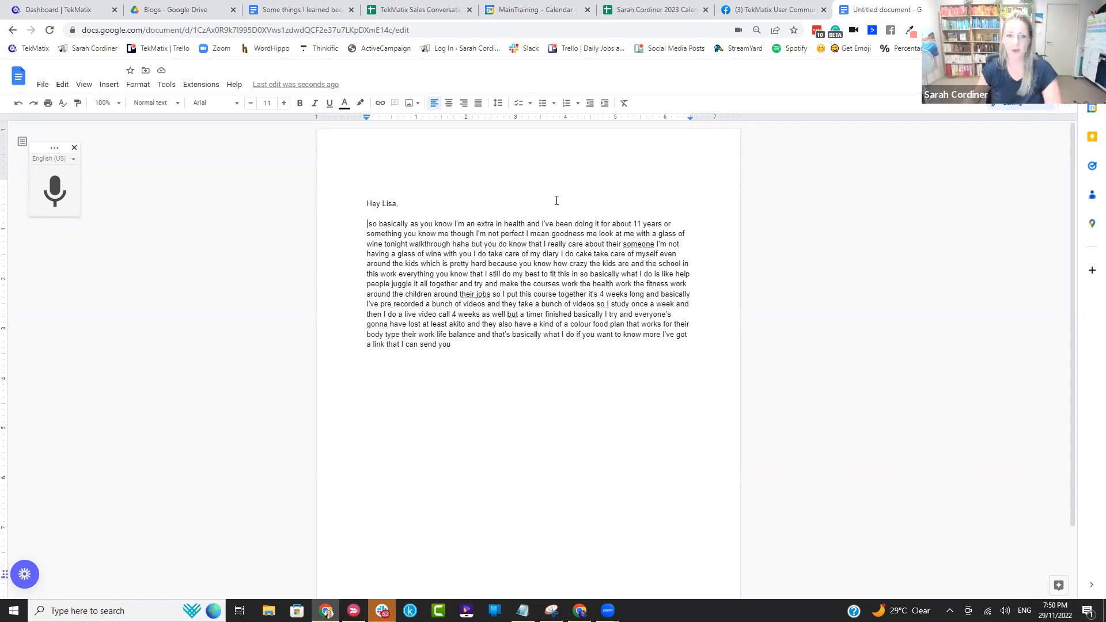
Step: Add blank lines below the end of the dictated message
left_click_drag(469, 343, 369, 223)
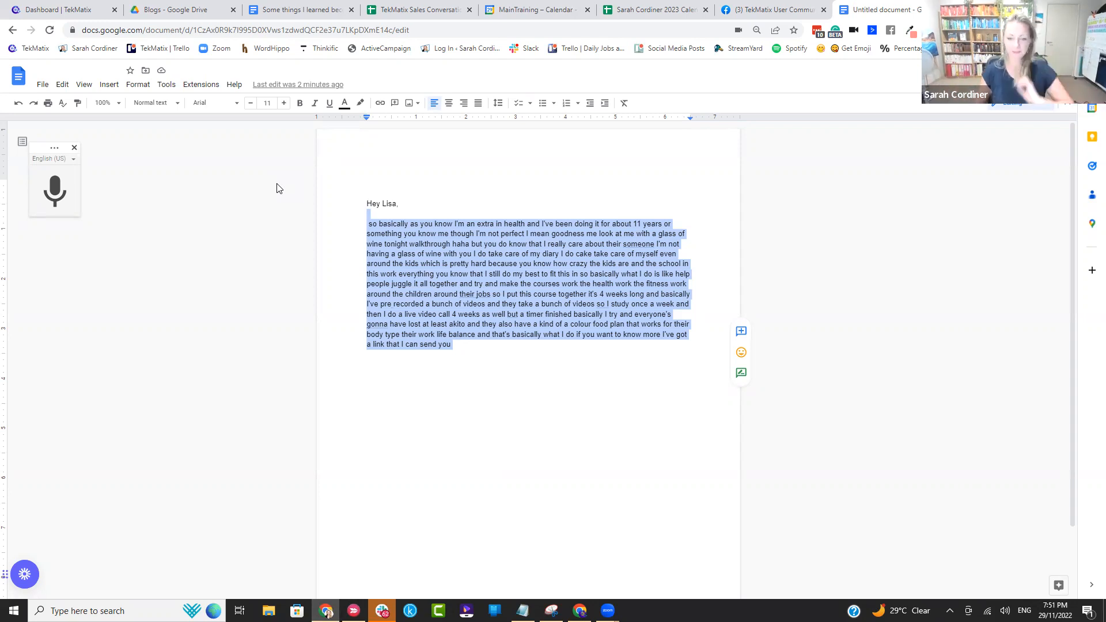
left_click(462, 343)
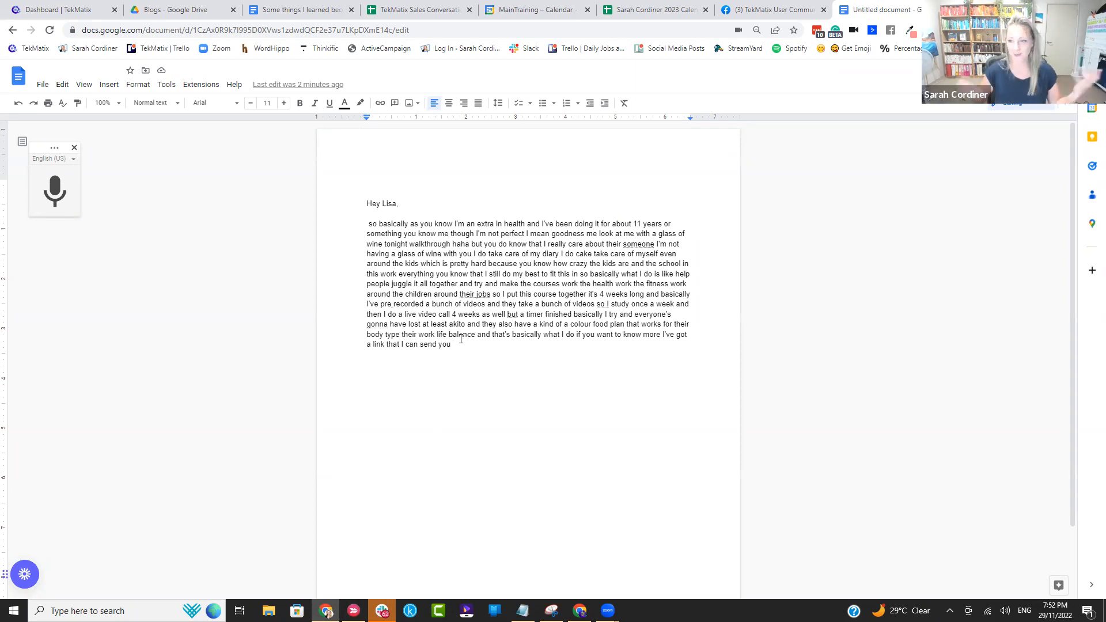
key("Return")
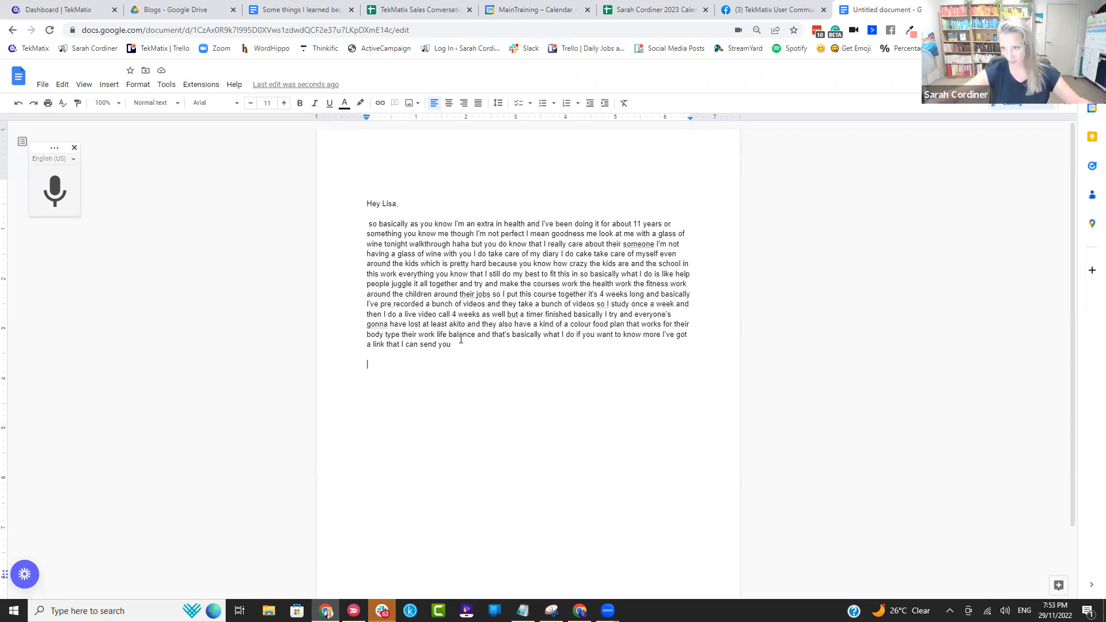
key("Return")
key("Return")
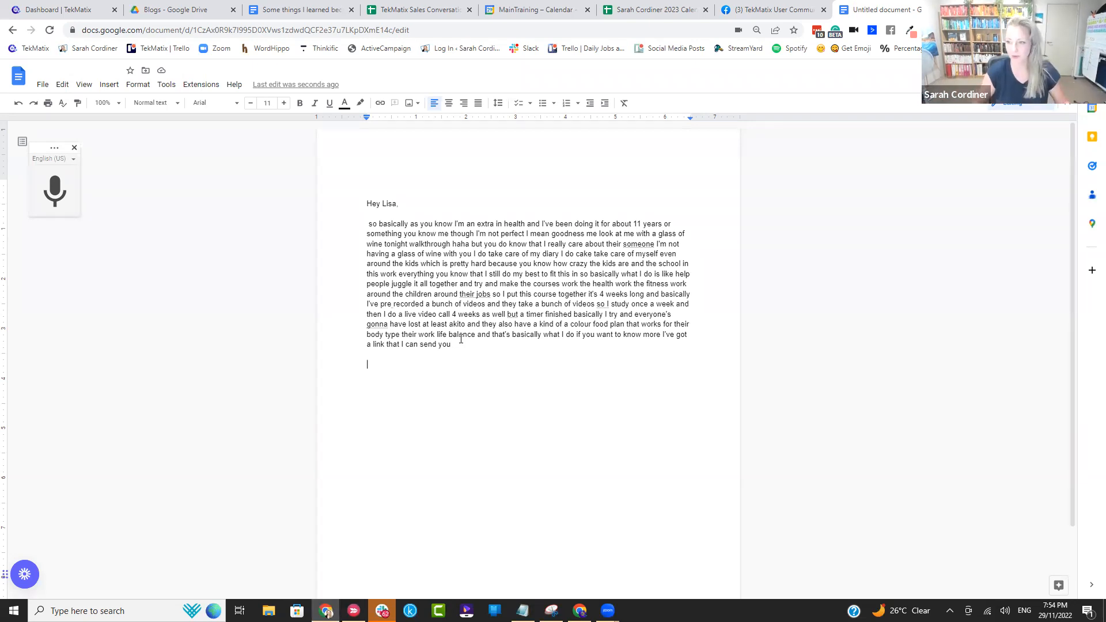
key("Return")
key("Return")
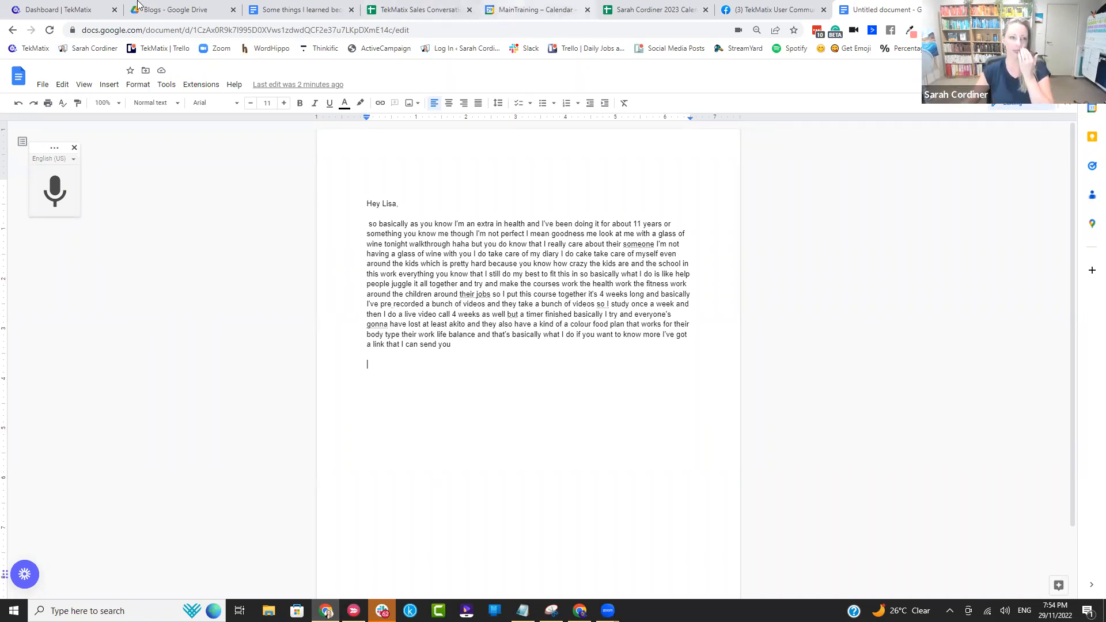
Step: Start a numbered list below the message with the first item "Create product (hole for it)"
left_click(77, 10)
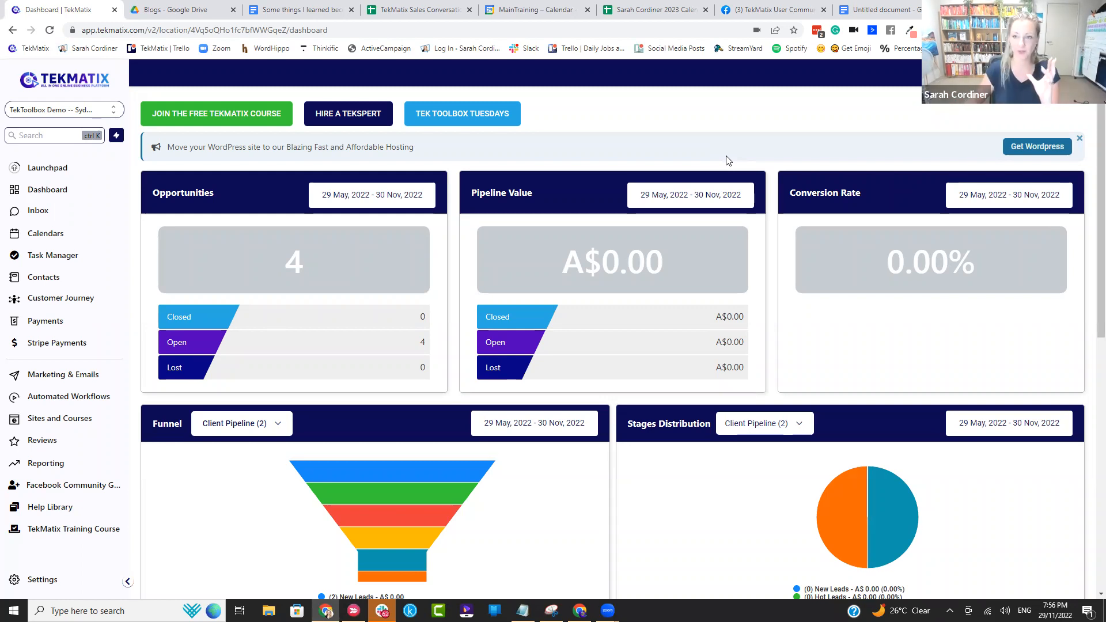
left_click(868, 9)
key("Return")
key("Return")
key("Return")
key("Return")
scroll(459, 346, "down", 2)
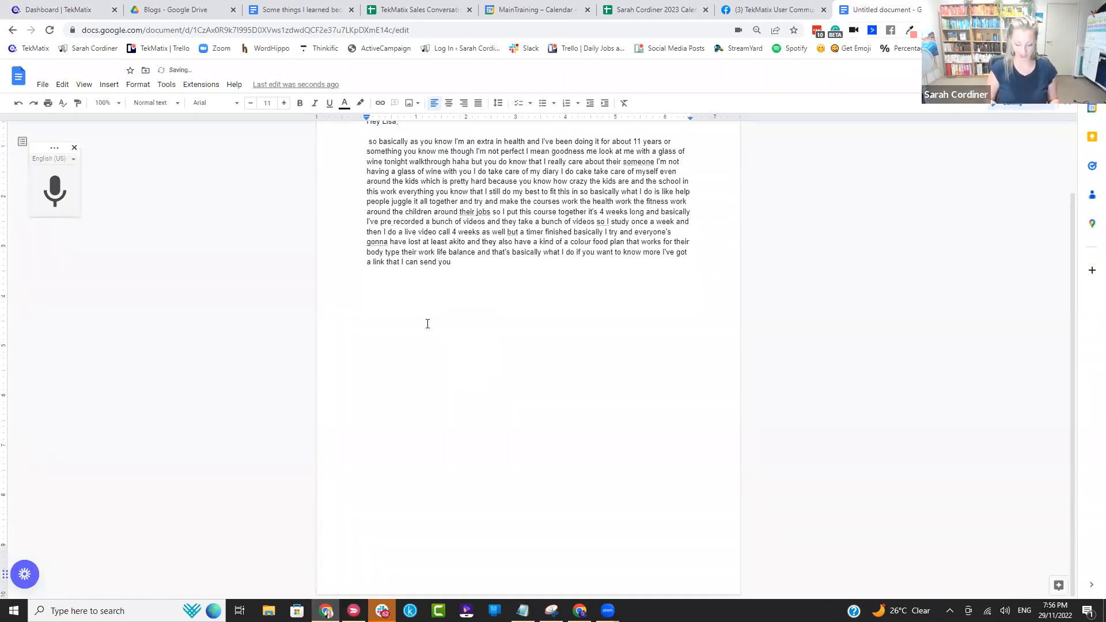
type("1. ")
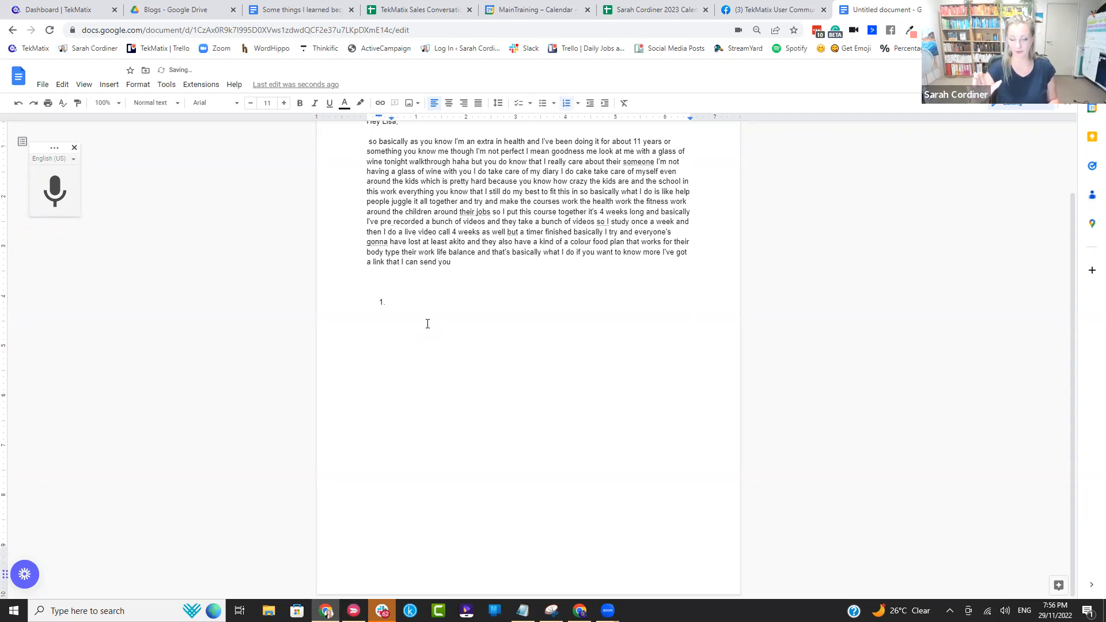
type("Create pr")
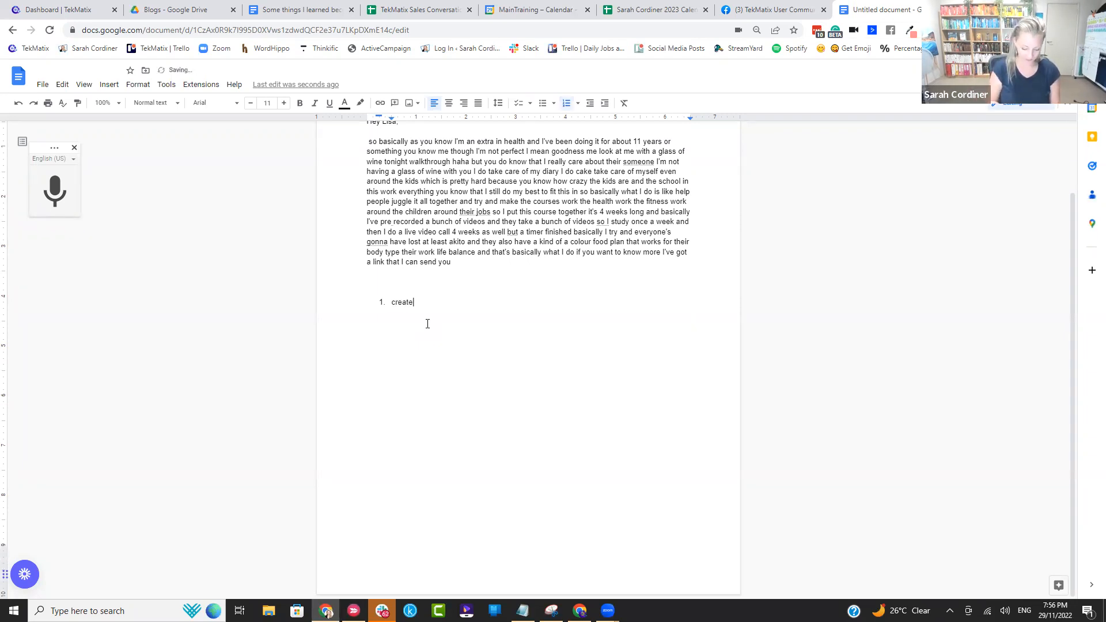
type("oduct ")
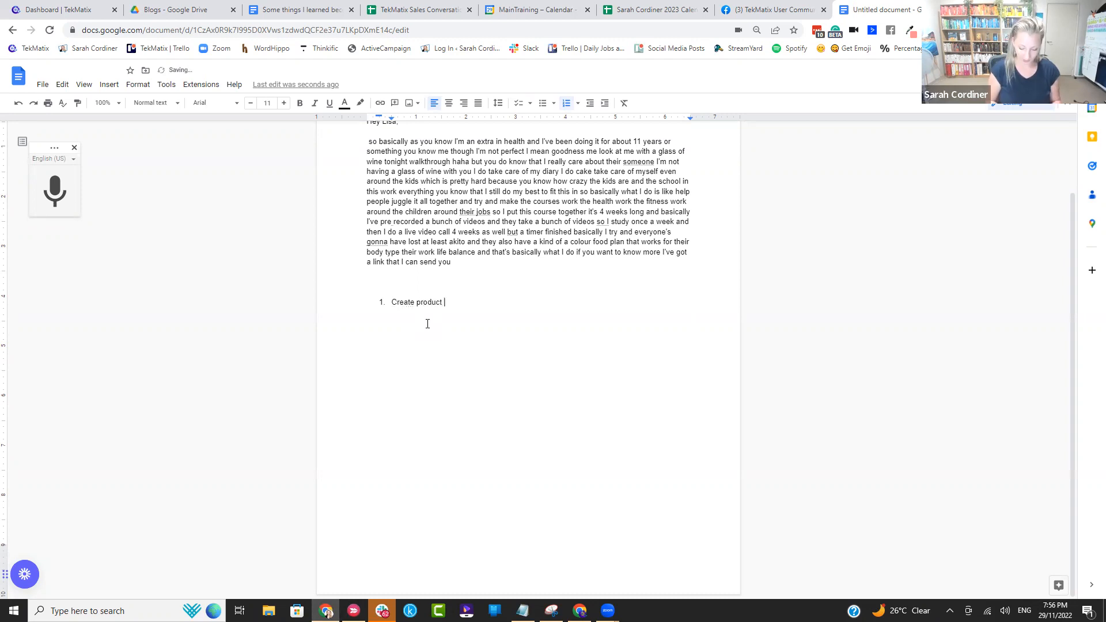
type("(hole for it)")
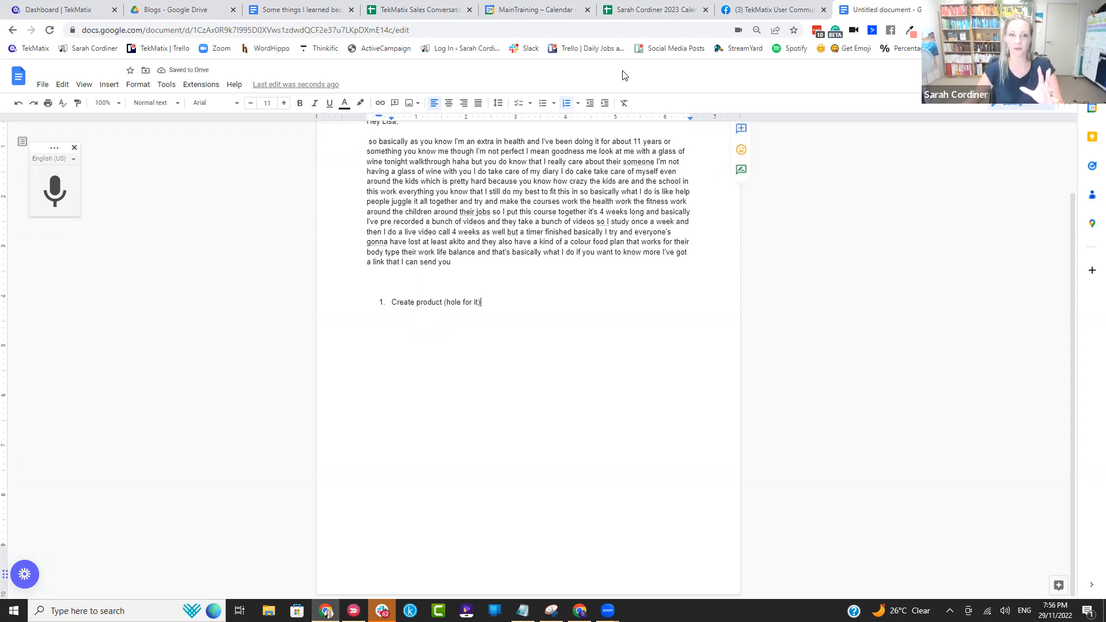
Step: Switch to TekMatix and open the list of membership and course products
left_click(58, 10)
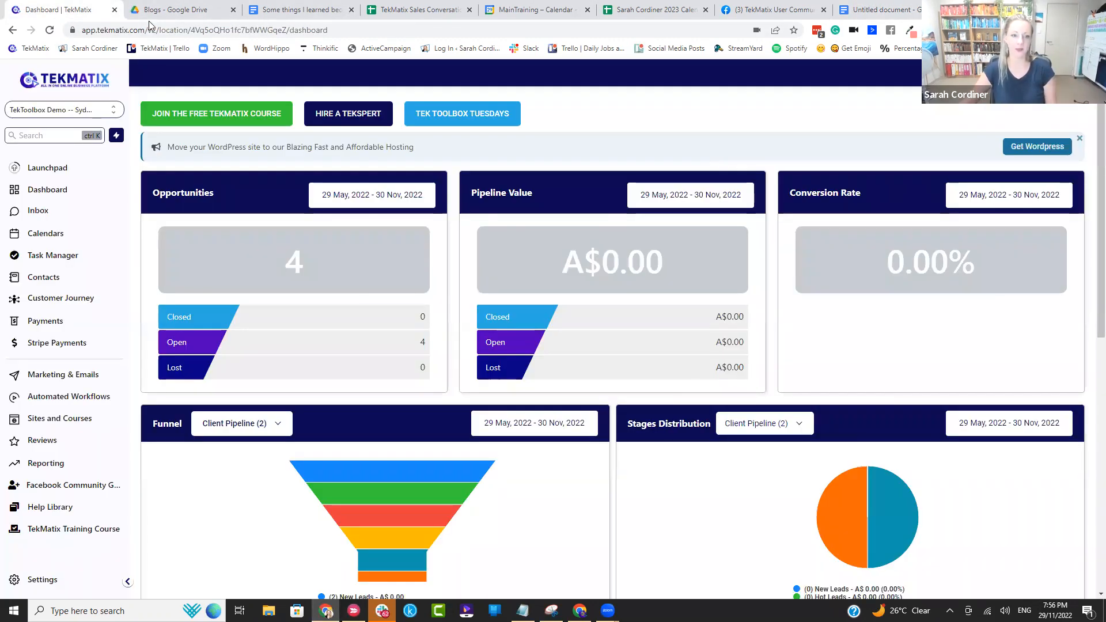
left_click(60, 419)
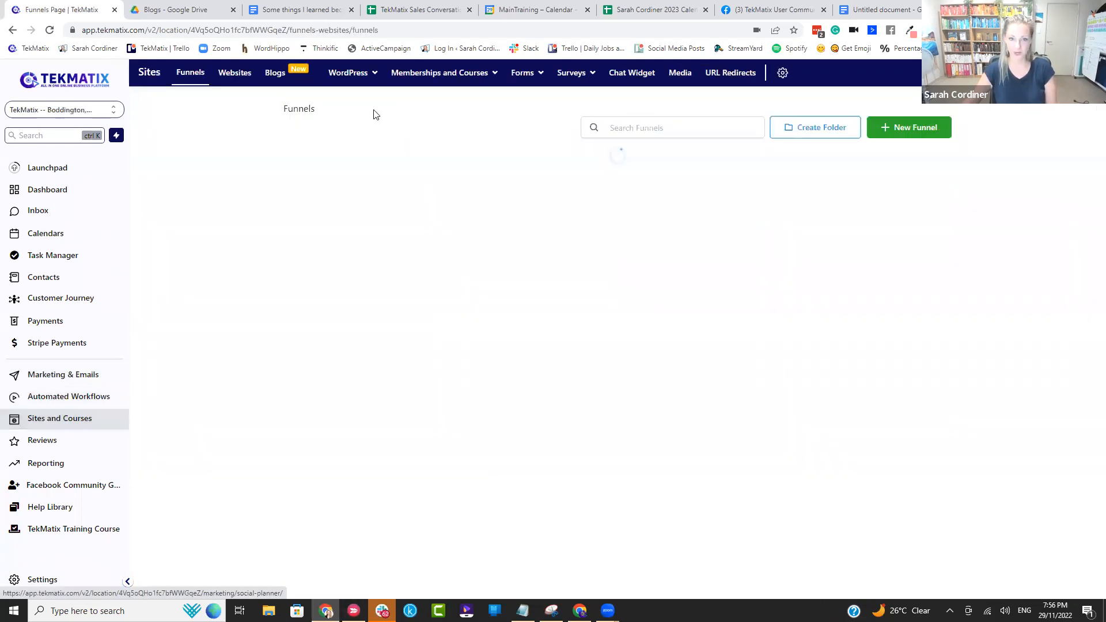
mouse_move(435, 75)
left_click(470, 116)
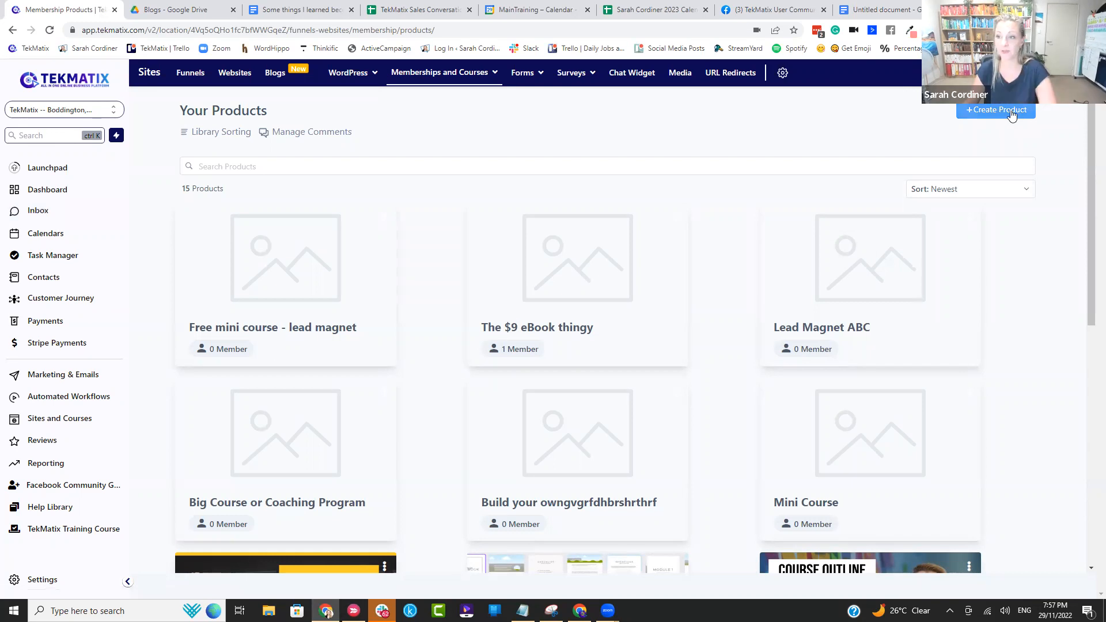
Step: Create a new product from the Build your own template named "The Sarah's Christmas Offer"
left_click(983, 110)
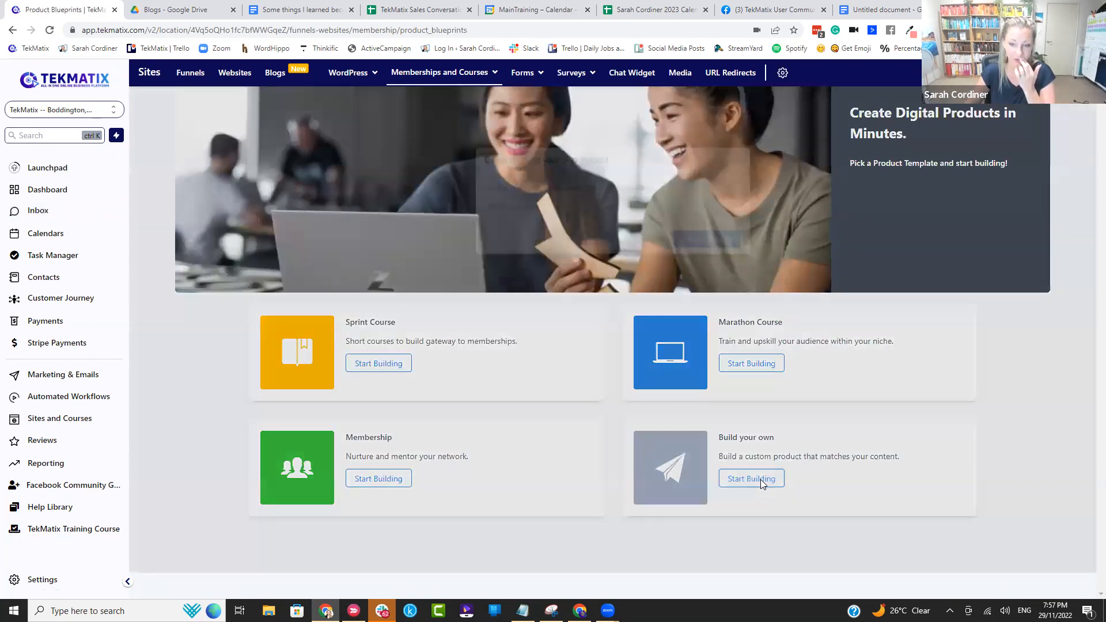
left_click(760, 479)
left_click(567, 205)
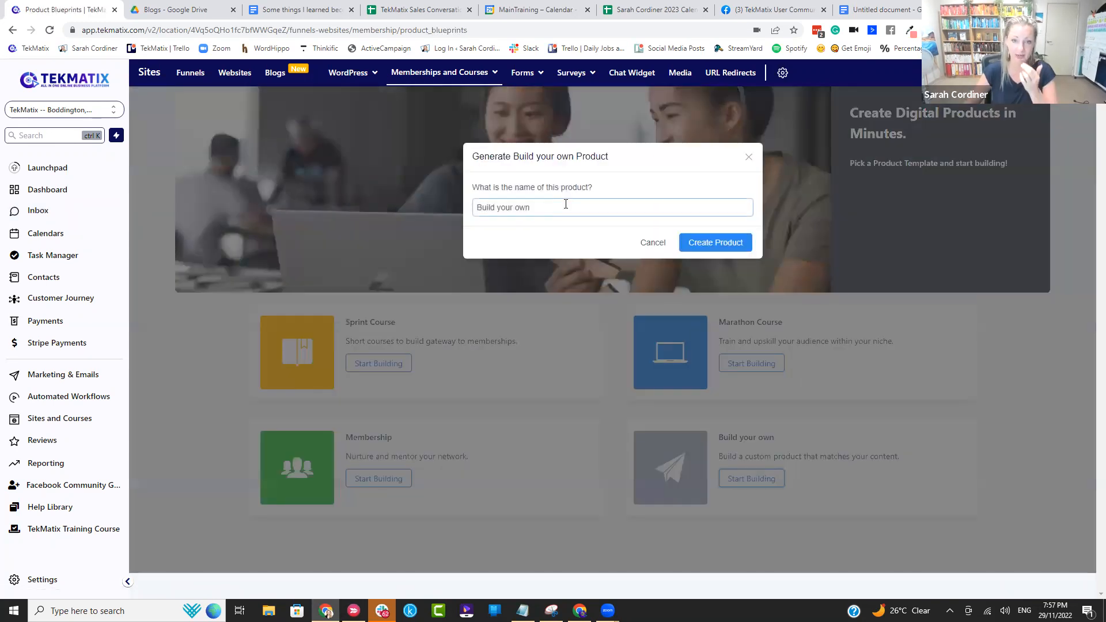
key("BackSpace")
key("BackSpace")
key("BackSpace")
key("BackSpace")
key("BackSpace")
key("BackSpace")
key("BackSpace")
key("BackSpace")
key("BackSpace")
key("BackSpace")
key("BackSpace")
key("BackSpace")
key("BackSpace")
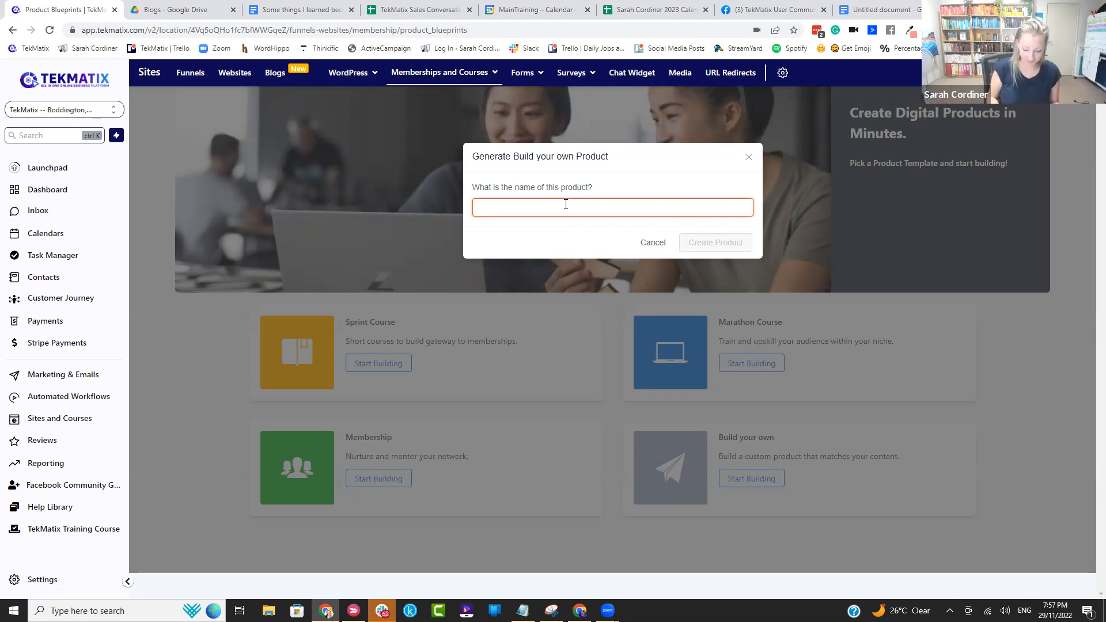
type("The Sarah's Christmas Offer")
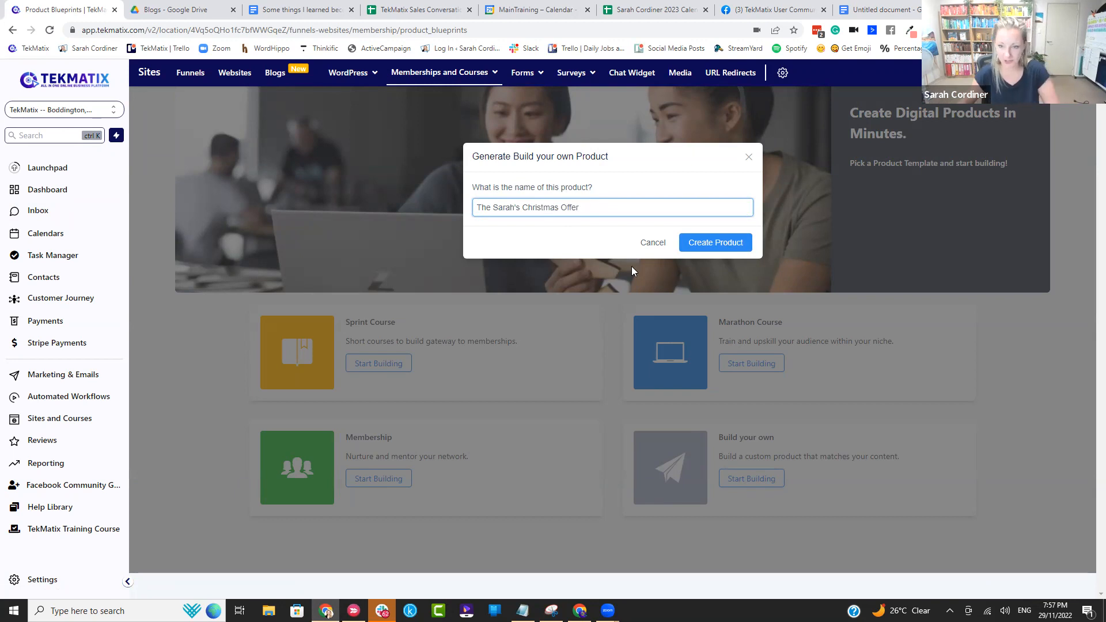
left_click(725, 248)
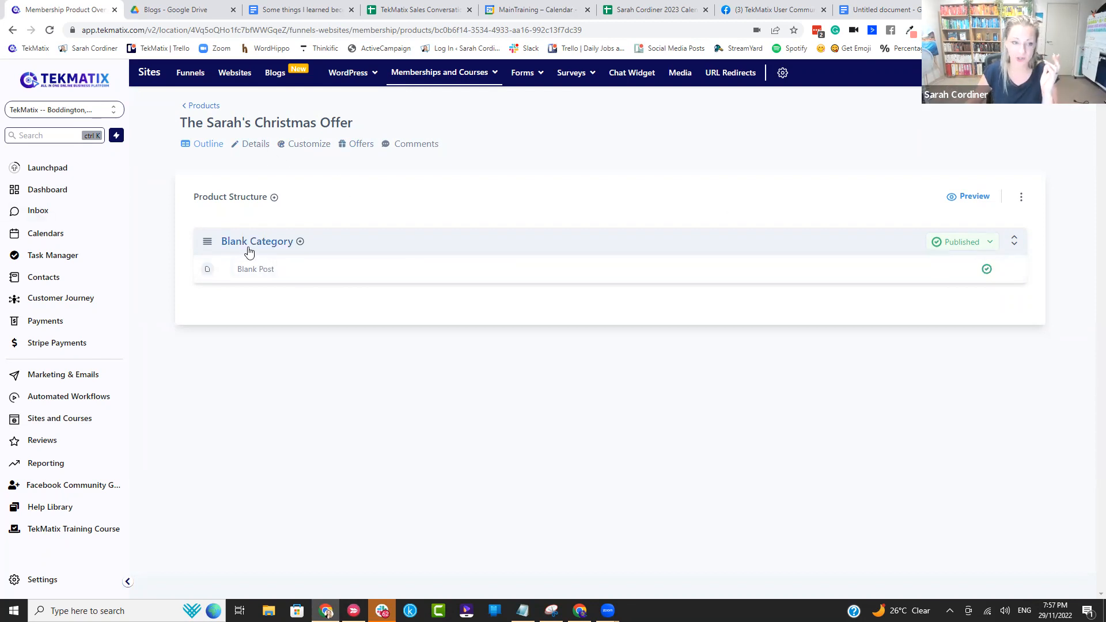
left_click(300, 243)
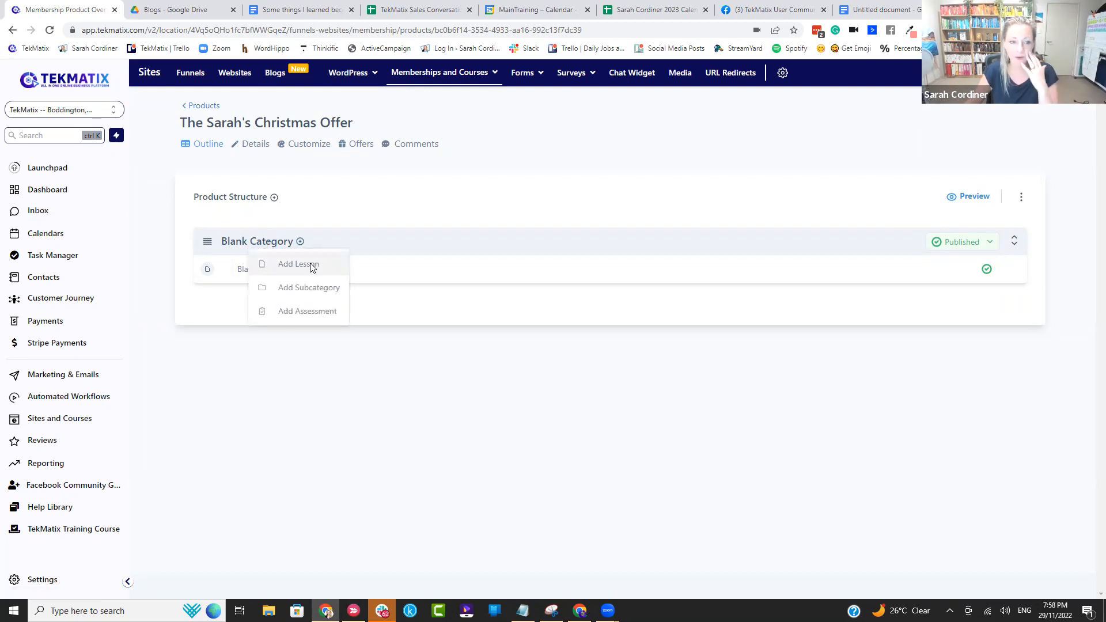
left_click(311, 267)
left_click(747, 159)
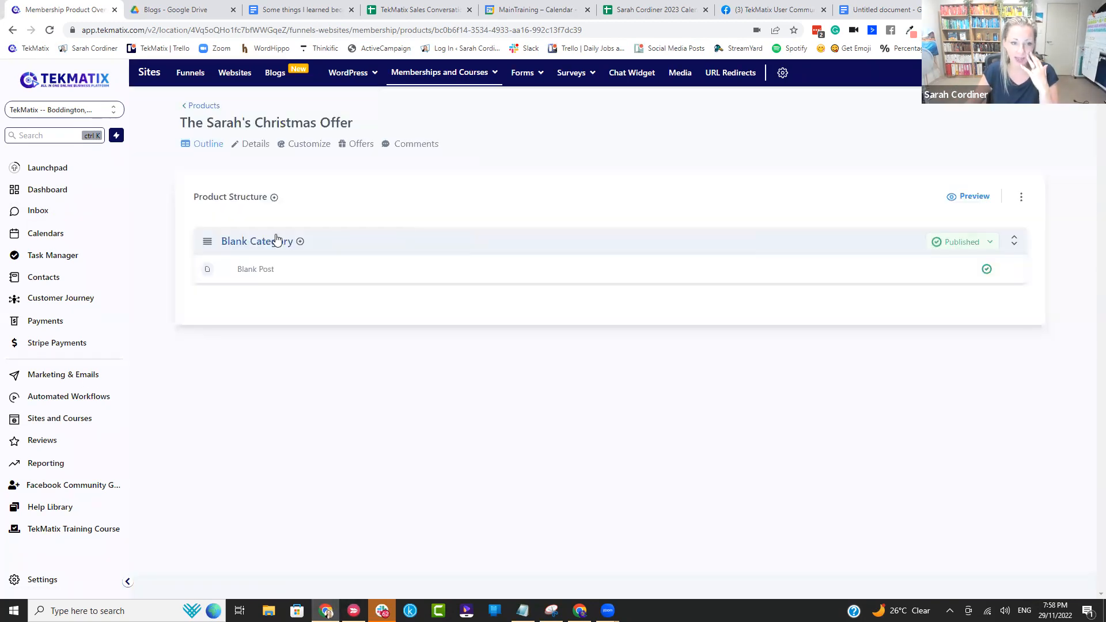
Step: Retitle the product's blank category "Sarah's XYZ hristmas Offer - Coming Soon!" and save it
left_click(277, 239)
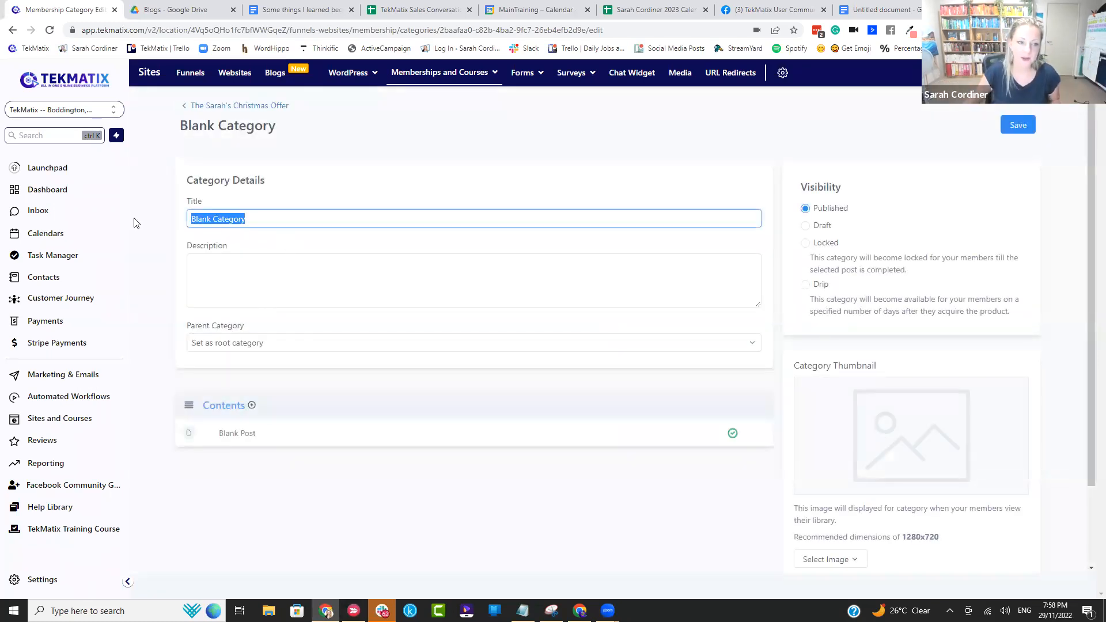
key("BackSpace")
type("Sa")
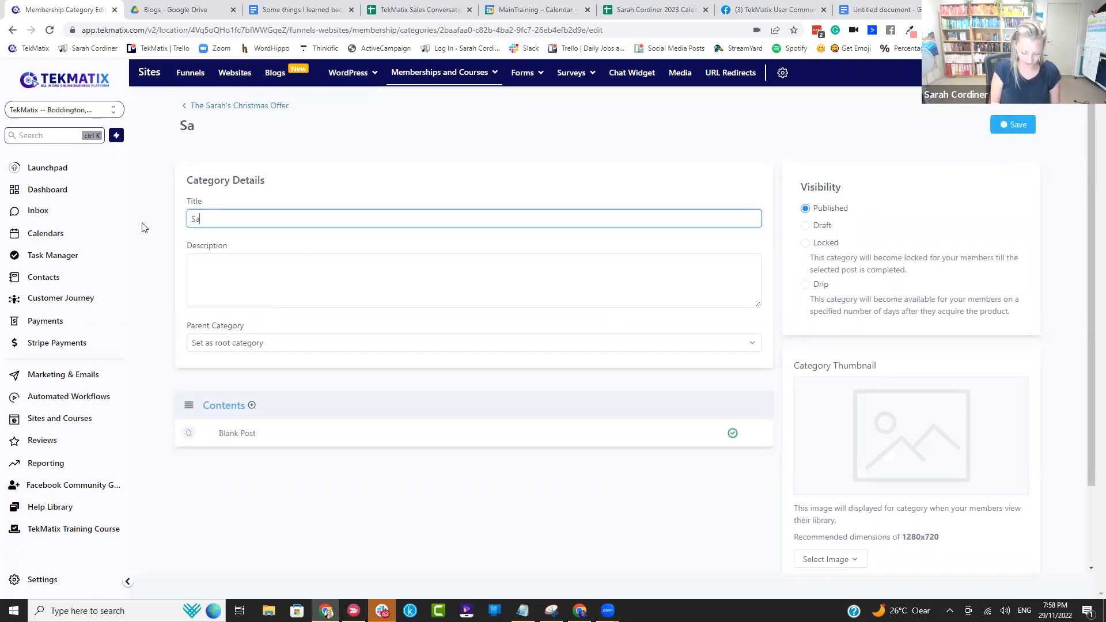
type("rah's XYZ ")
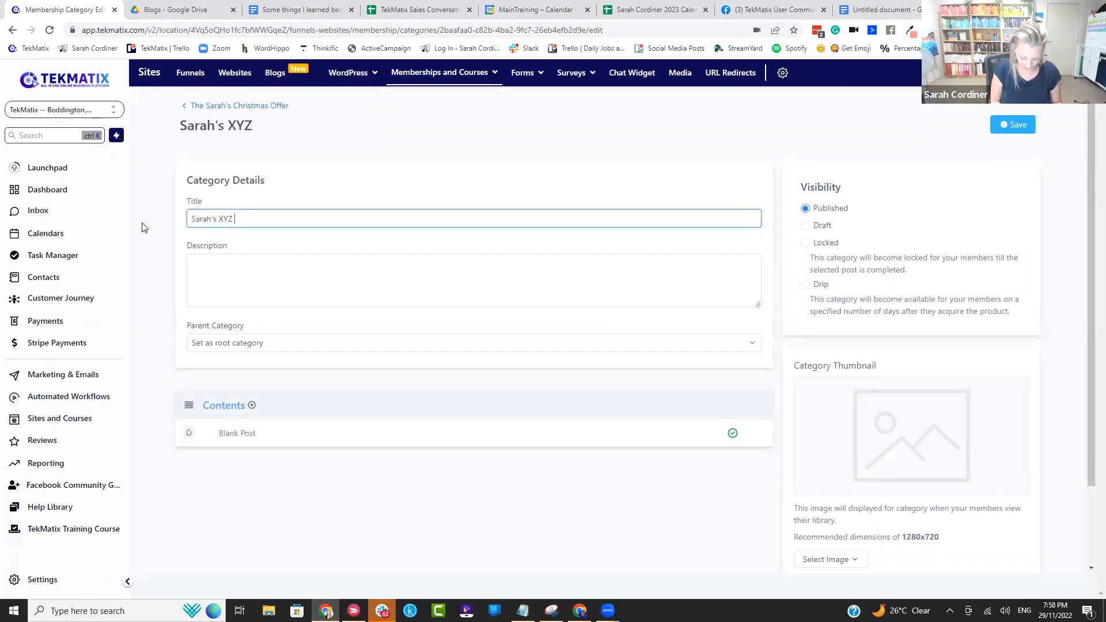
type("hristmas O")
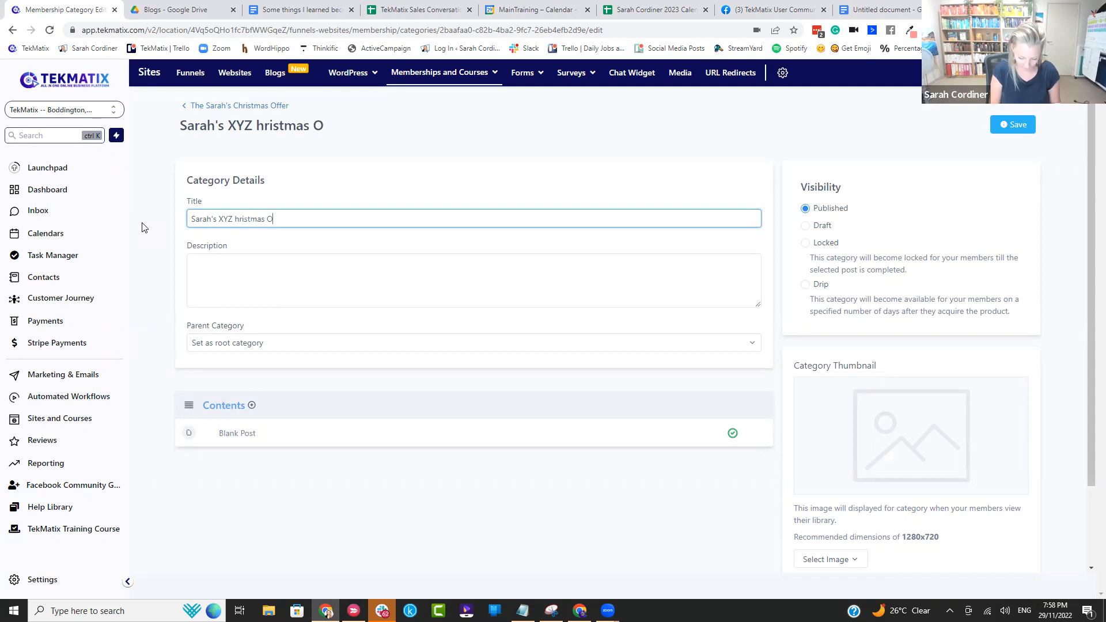
type("ffer - Coming Soon!")
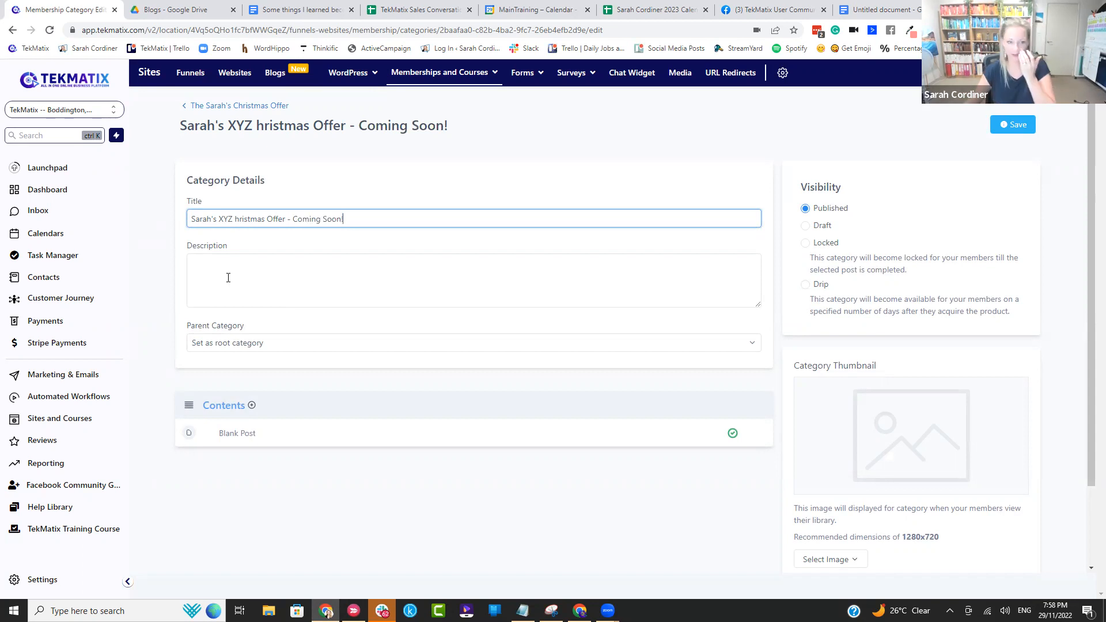
left_click(230, 279)
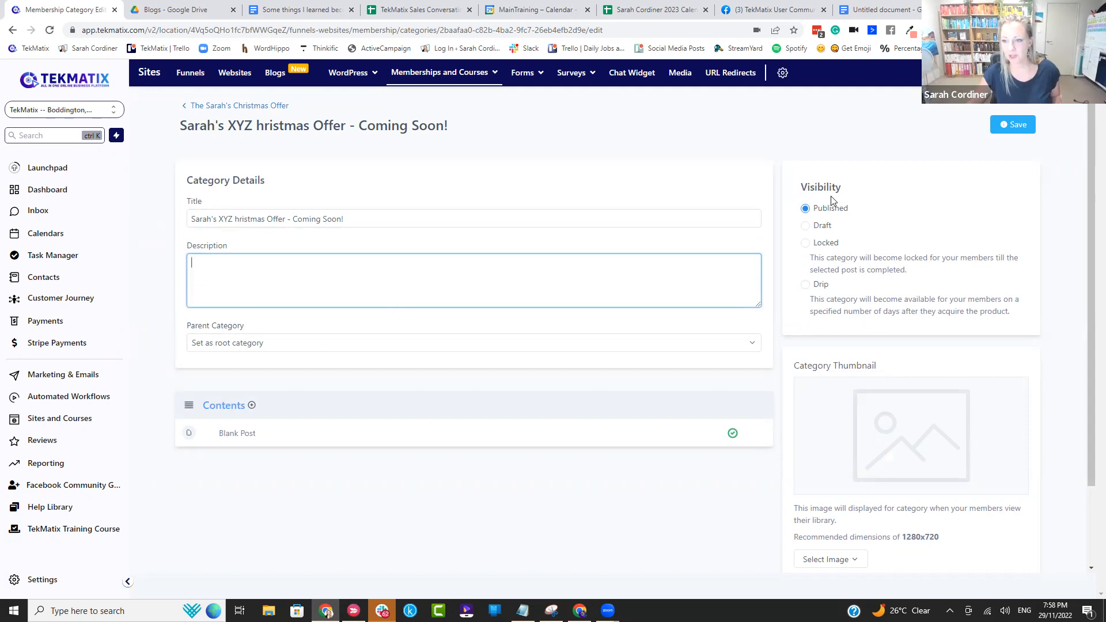
scroll(891, 355, "down", 2)
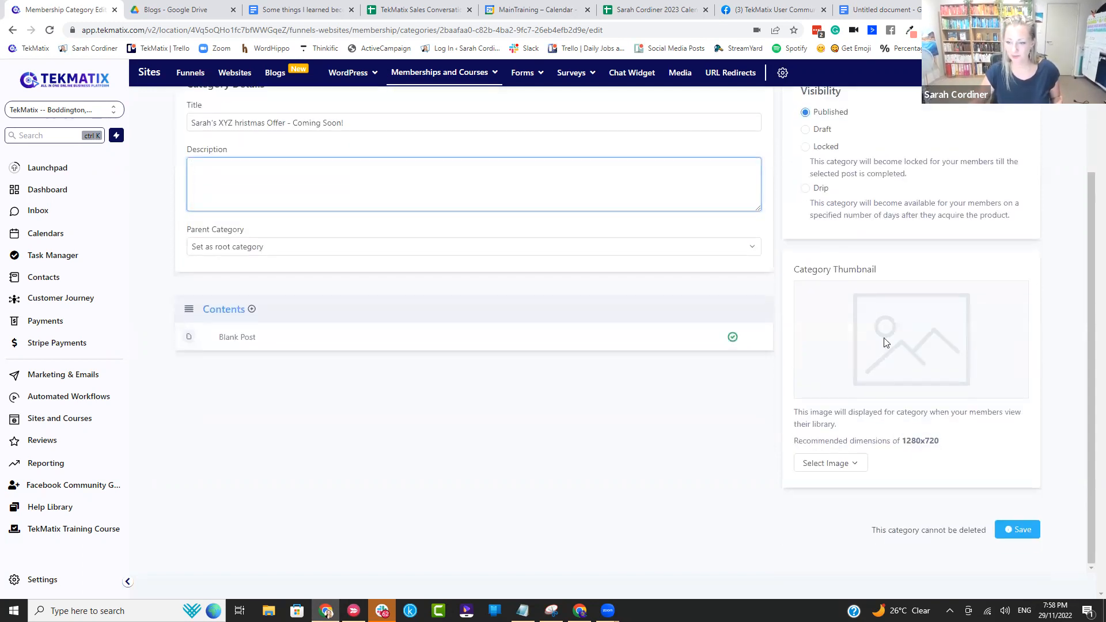
left_click(1018, 529)
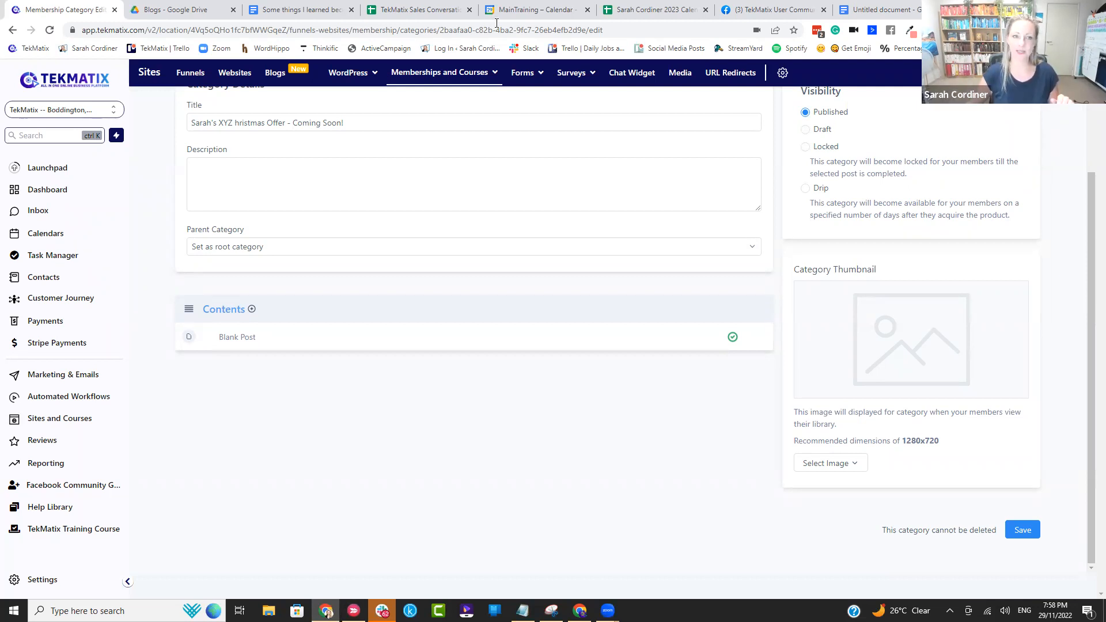
Step: Retitle the product's blank post "Workshop recording xyz" and save it
scroll(279, 163, "up", 2)
left_click(229, 106)
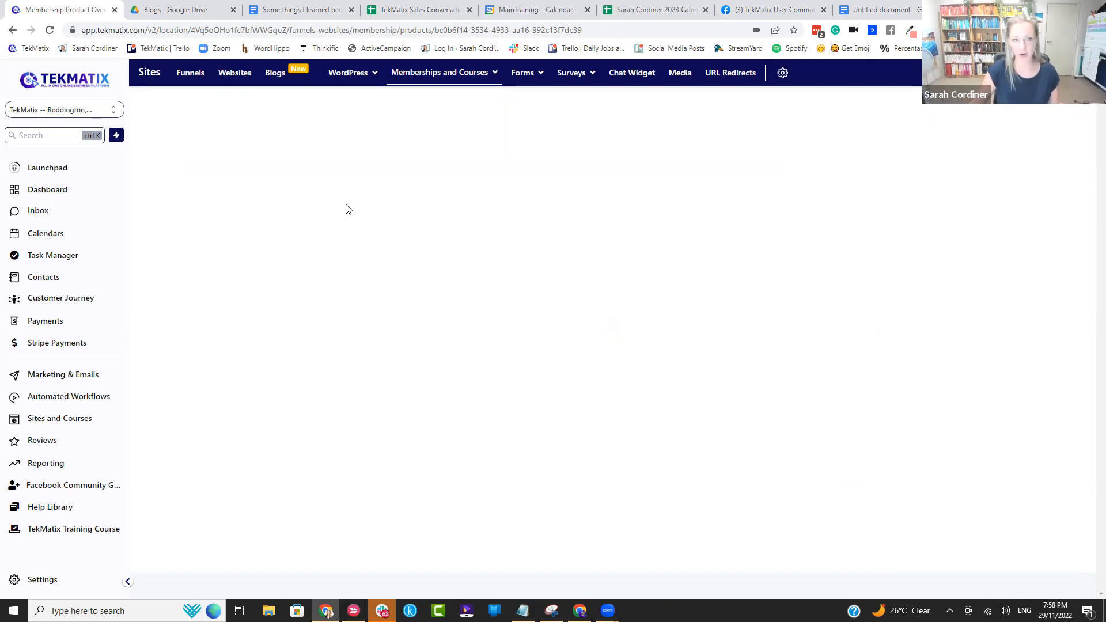
left_click(256, 271)
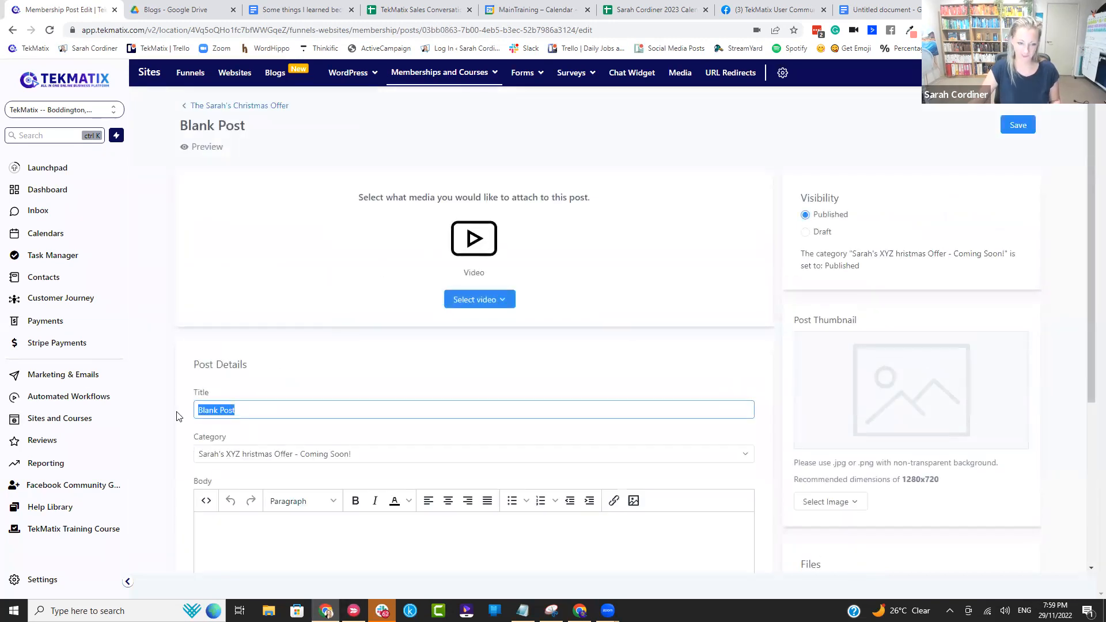
type("Workshop")
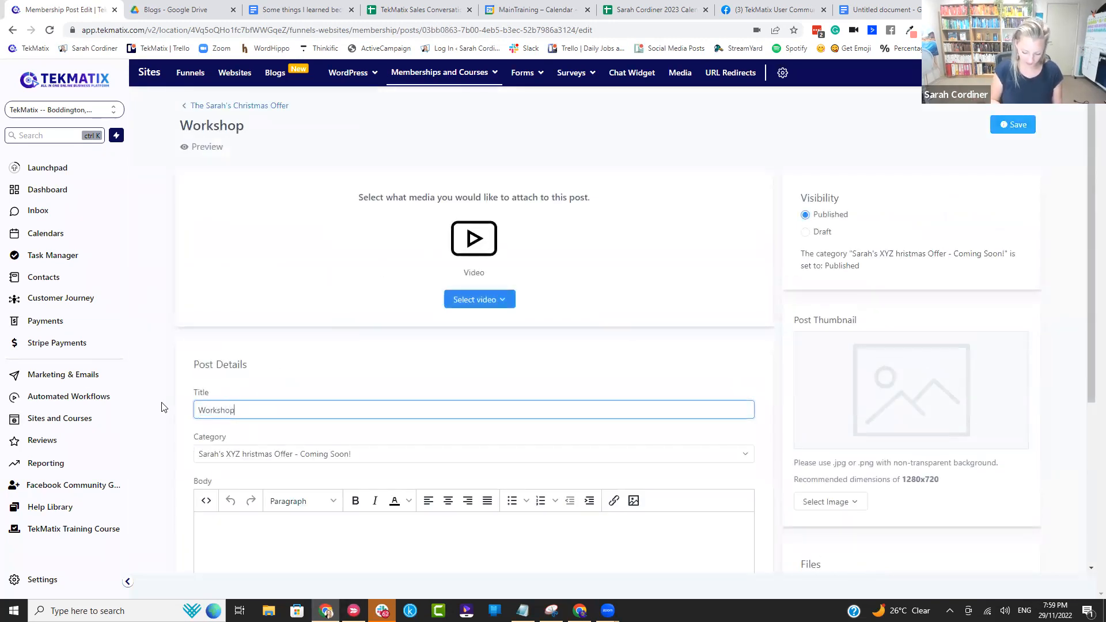
type(" recording x")
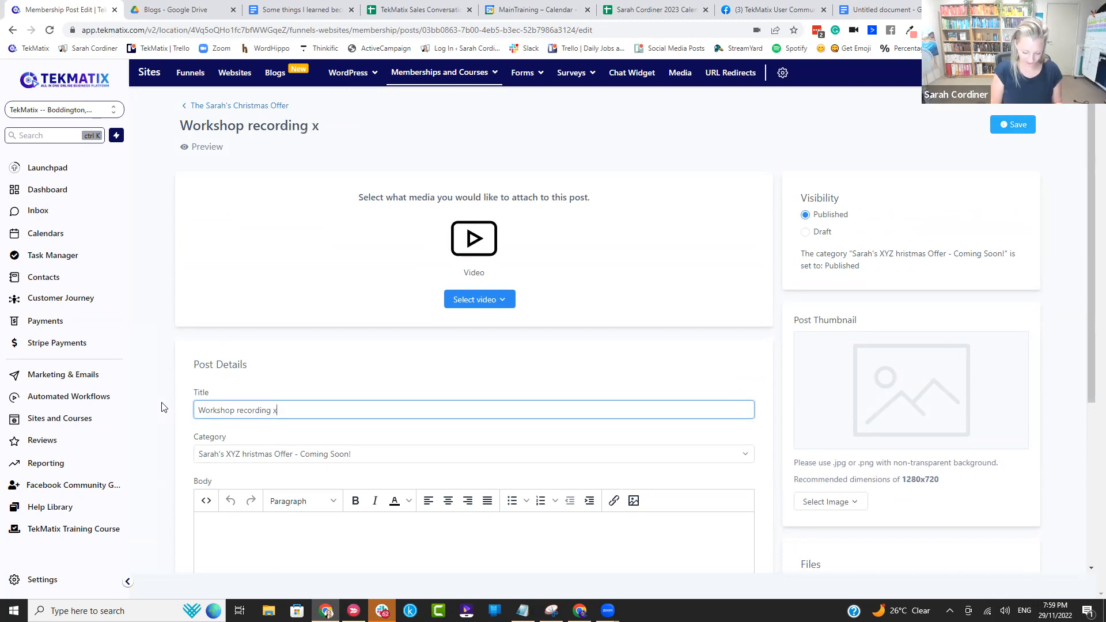
type("yz")
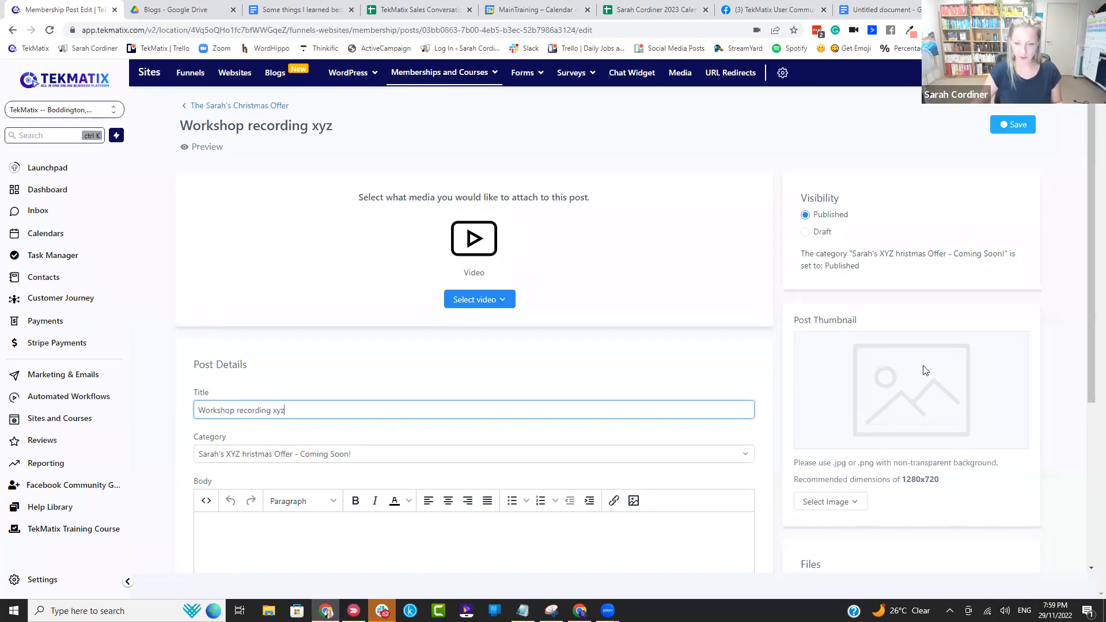
scroll(839, 428, "down", 2)
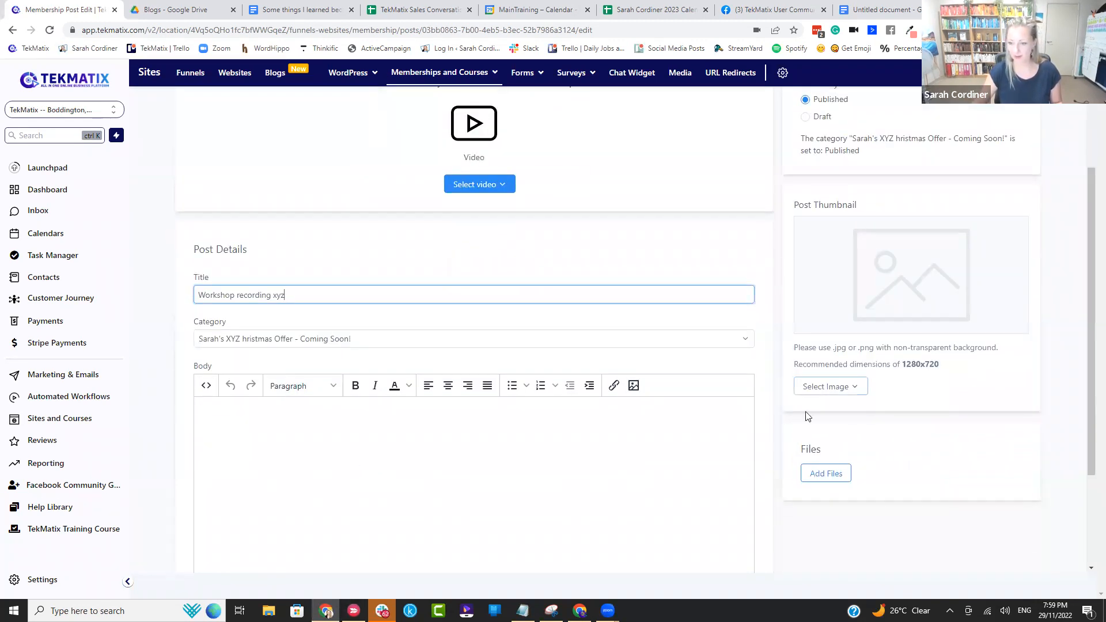
scroll(804, 478, "up", 2)
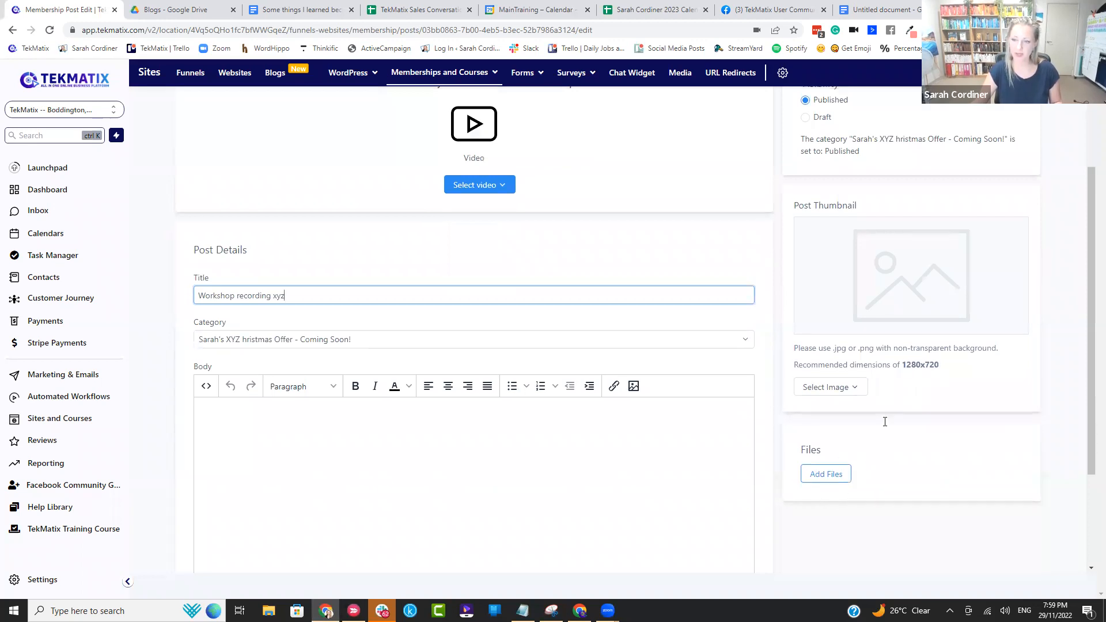
left_click(1021, 126)
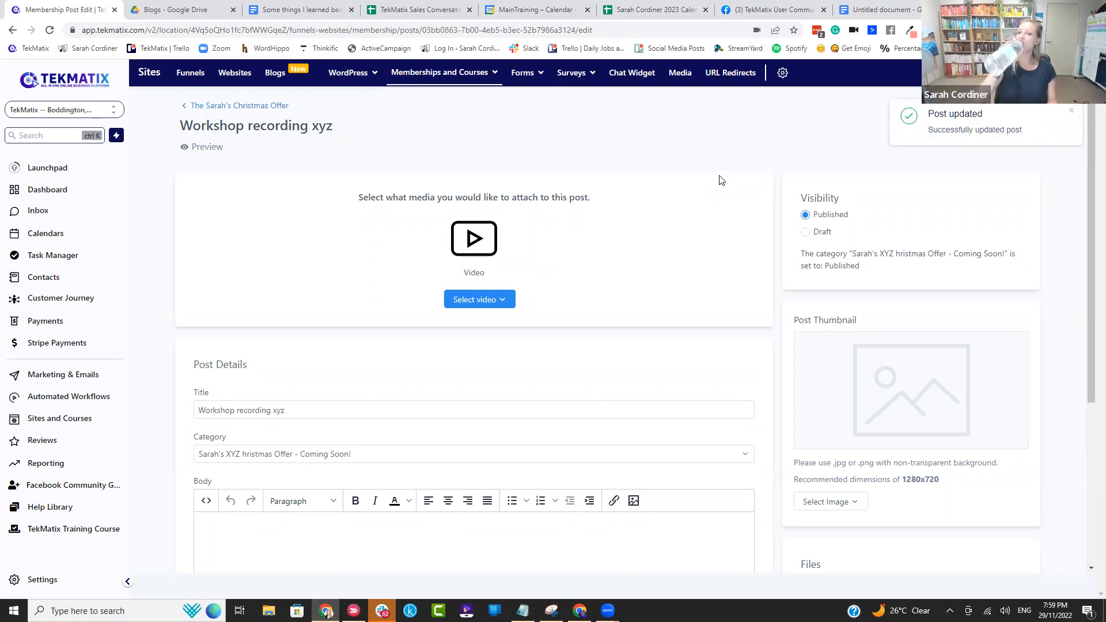
Step: Add a lesson titled "eBook xyz" to the product's Coming Soon category
left_click(268, 107)
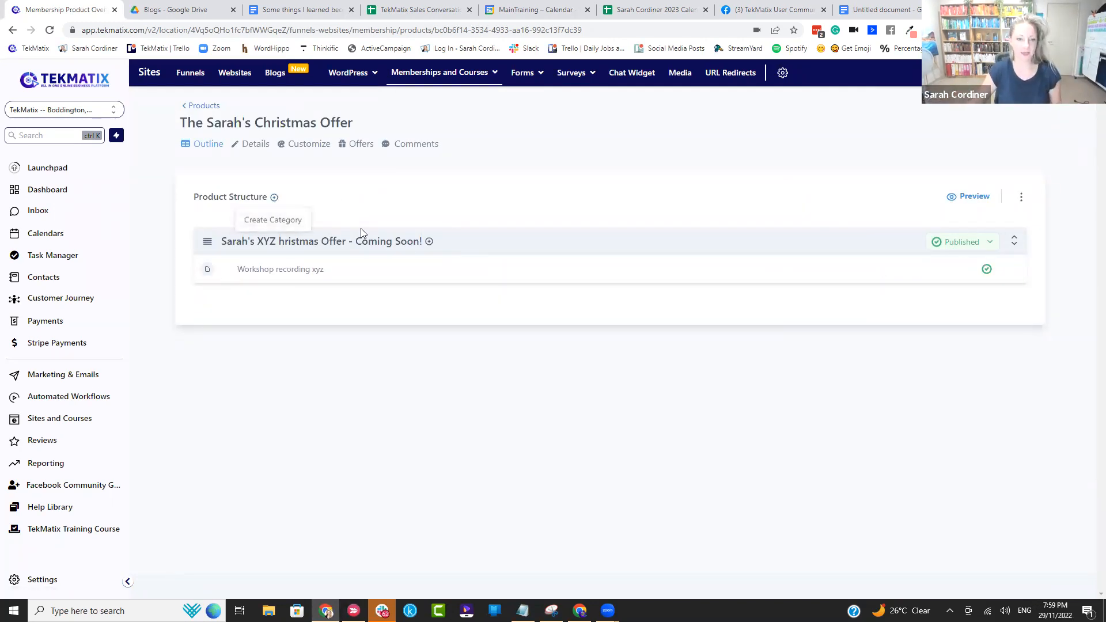
left_click(428, 242)
left_click(425, 262)
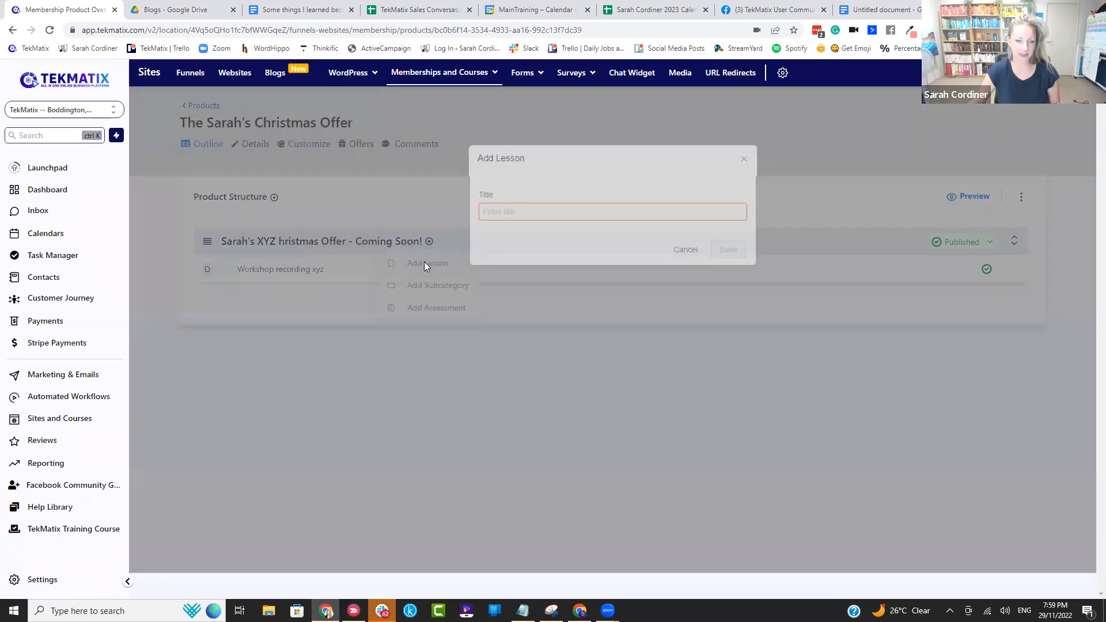
left_click(490, 210)
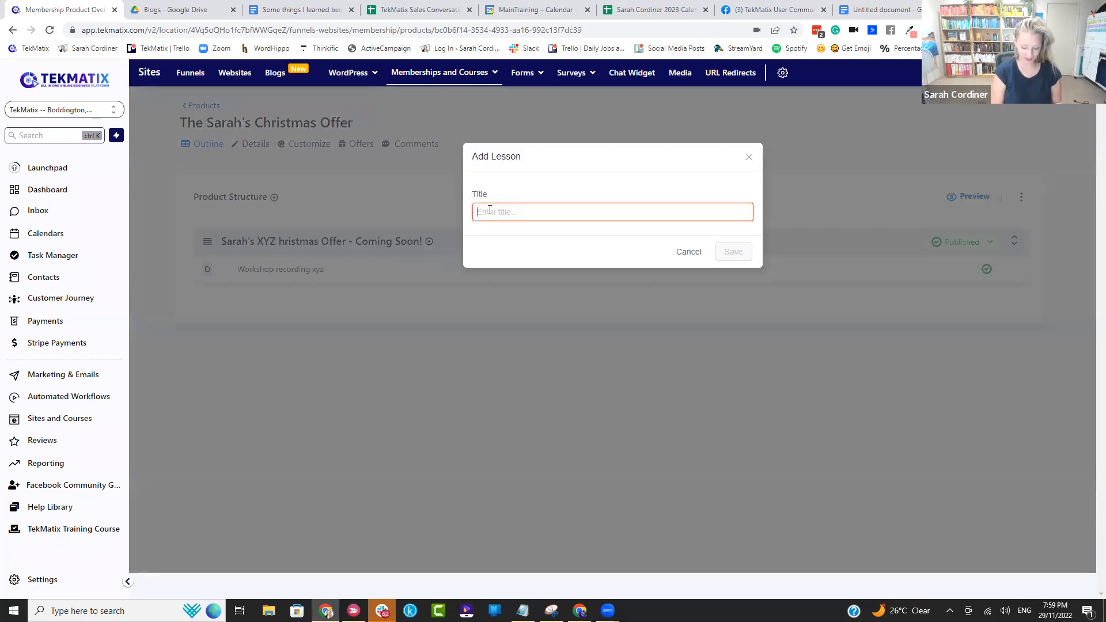
type("eBook xyz")
left_click(737, 253)
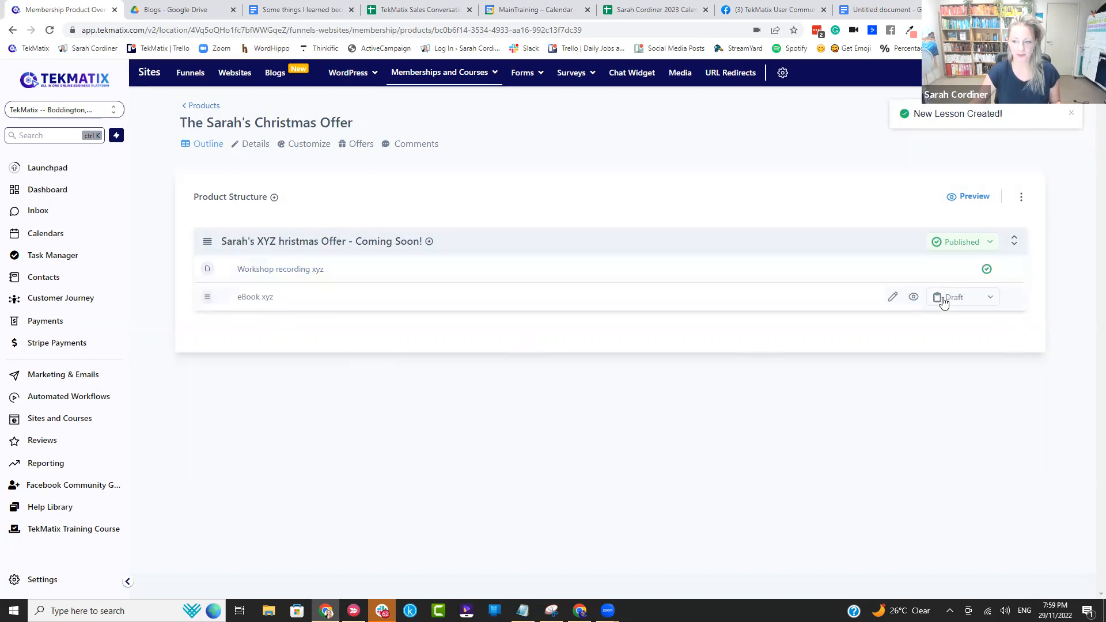
Step: Change the "eBook xyz" lesson's status to Published
left_click(957, 299)
left_click(956, 321)
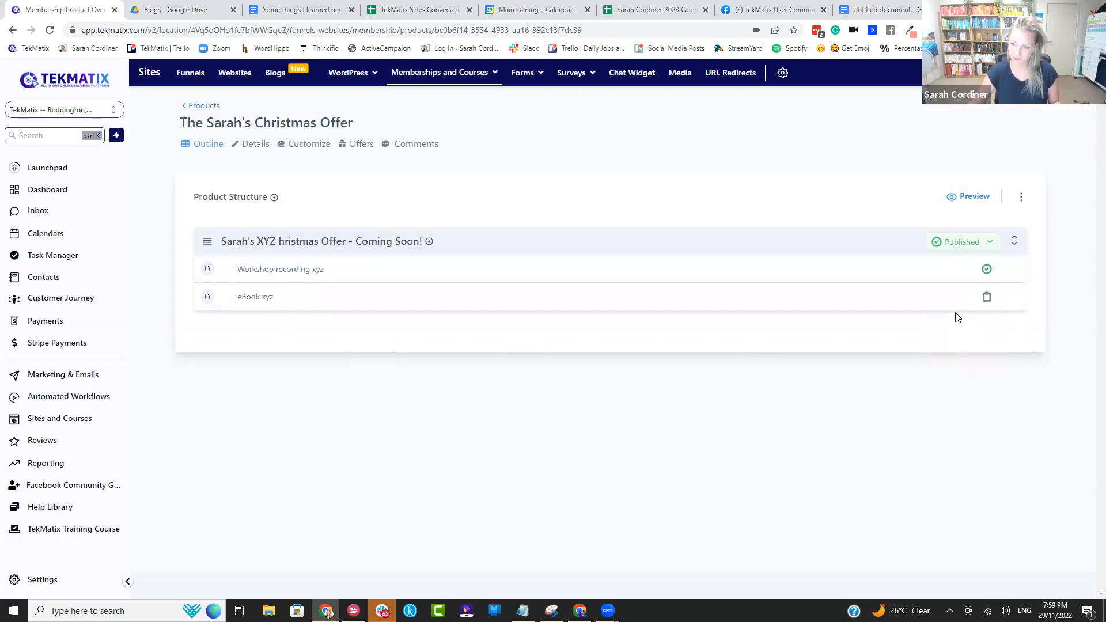
mouse_move(950, 270)
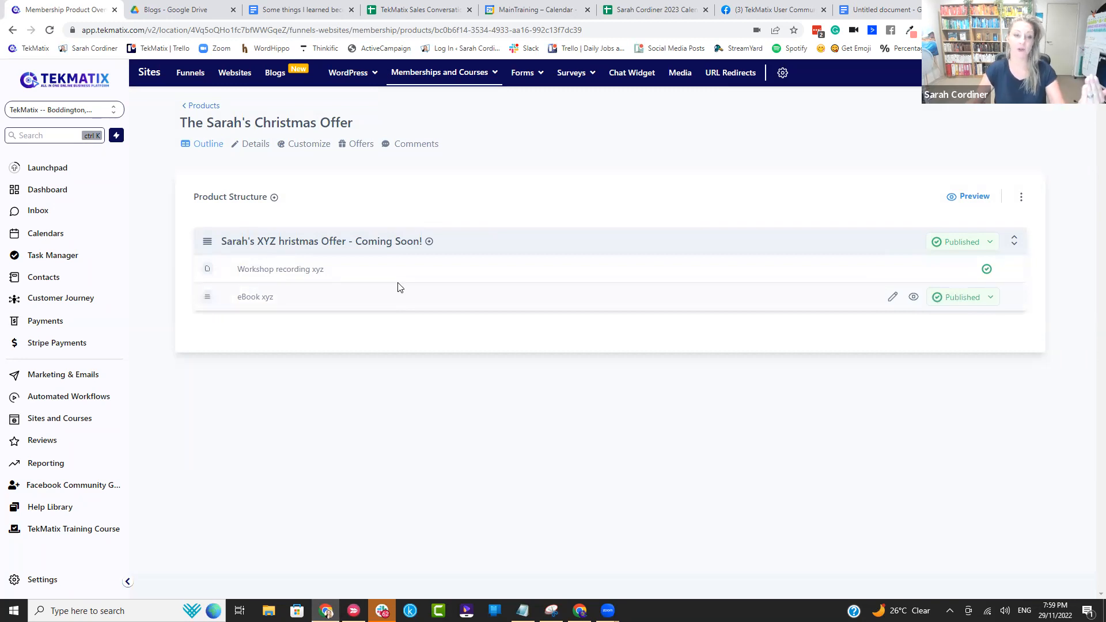
Step: Switch to the untitled Google Docs document and add "Create Offer" as the second numbered list item
left_click(846, 10)
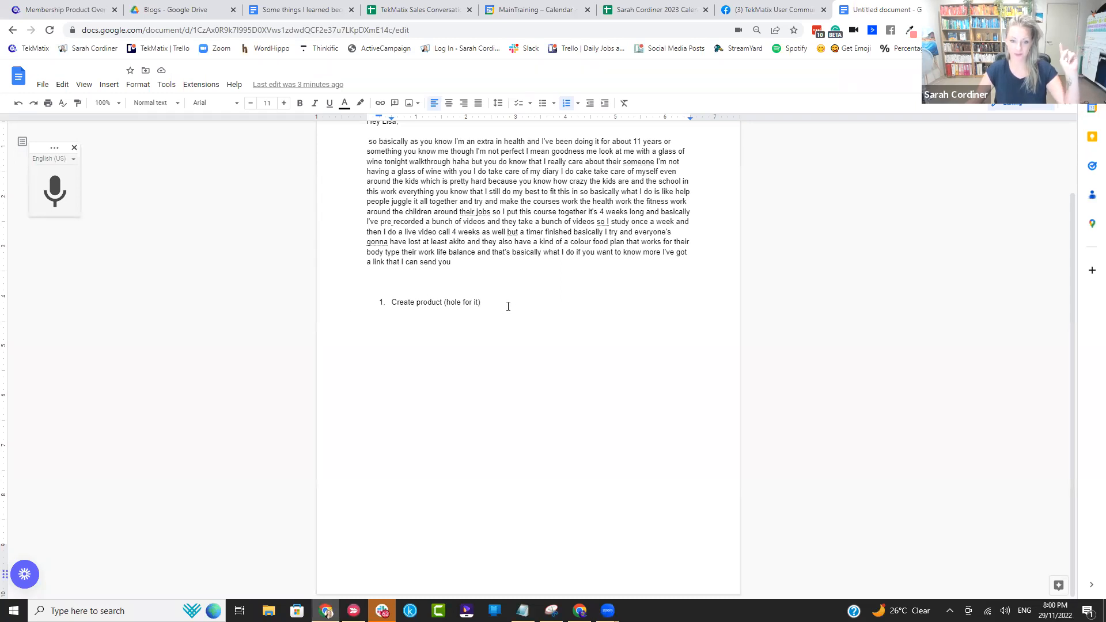
key("Return")
type("2. Offer")
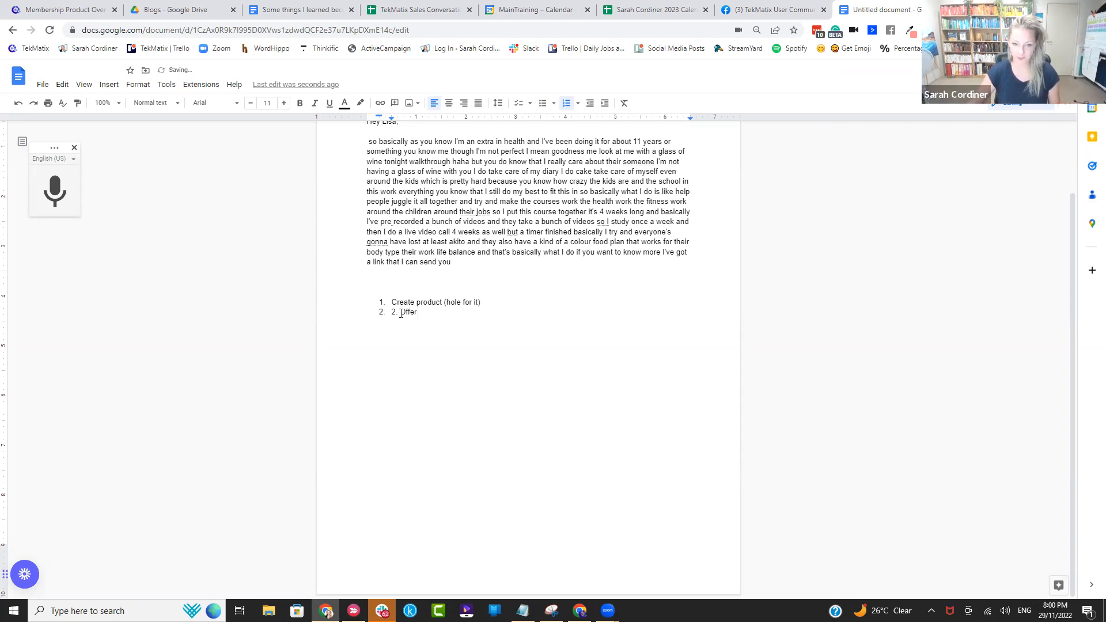
key("BackSpace")
key("BackSpace")
key("BackSpace")
type("Create")
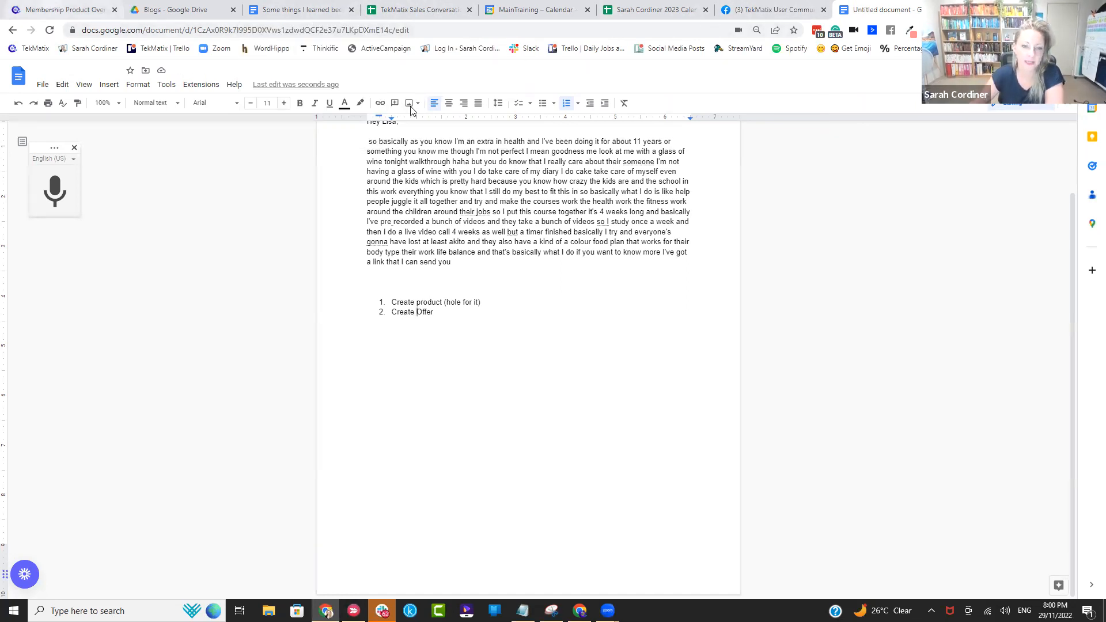
Step: Switch back to TekMatix and start a new offer from the memberships and courses offers list
left_click(50, 5)
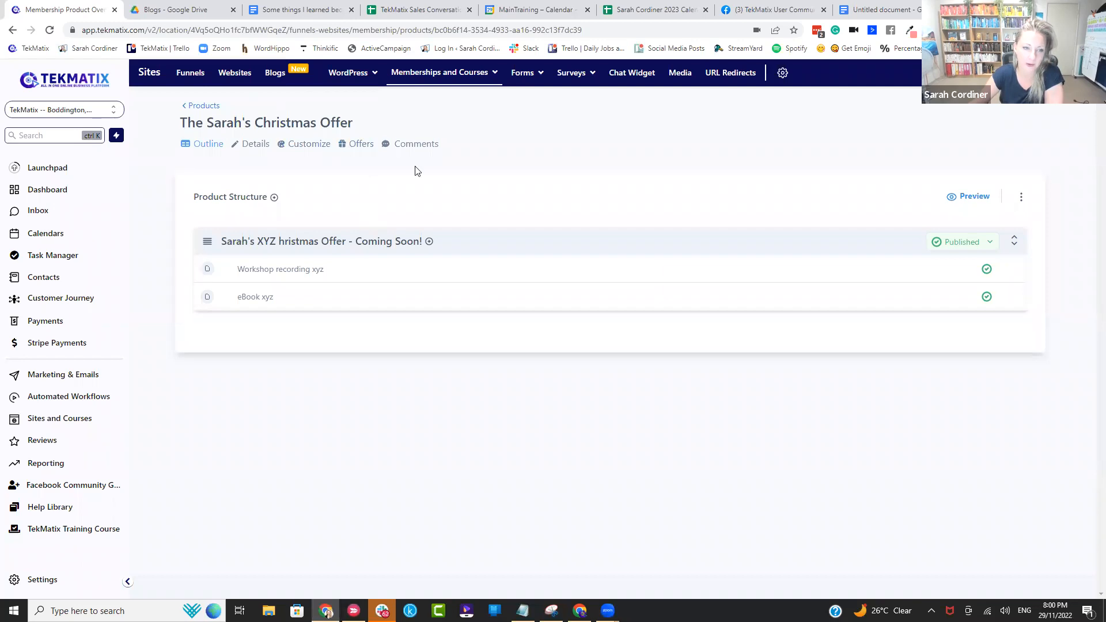
left_click(363, 146)
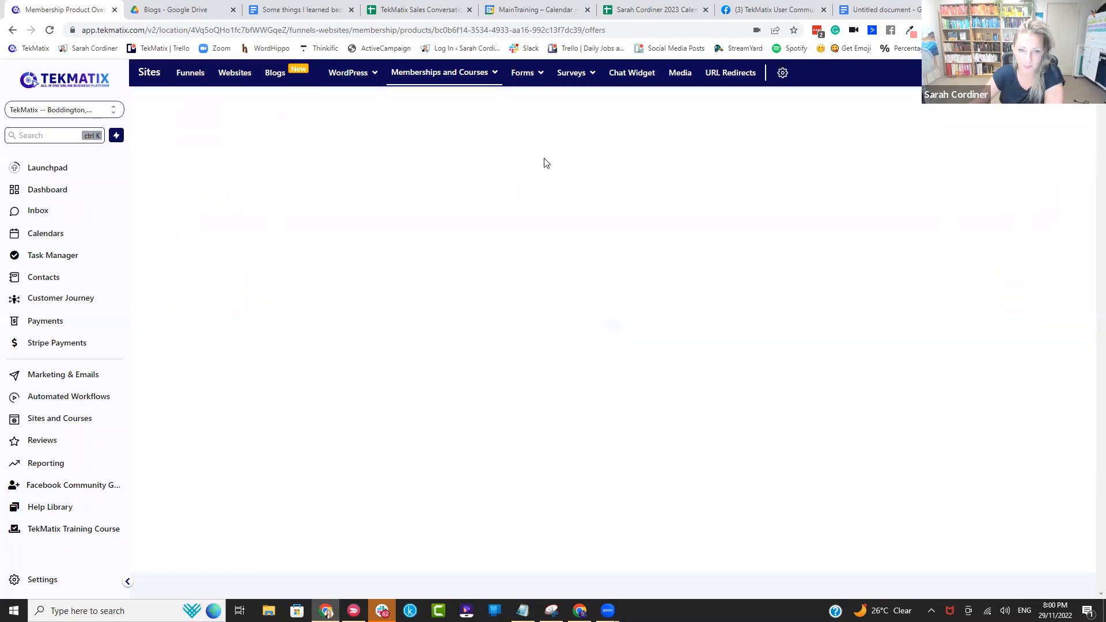
mouse_move(437, 73)
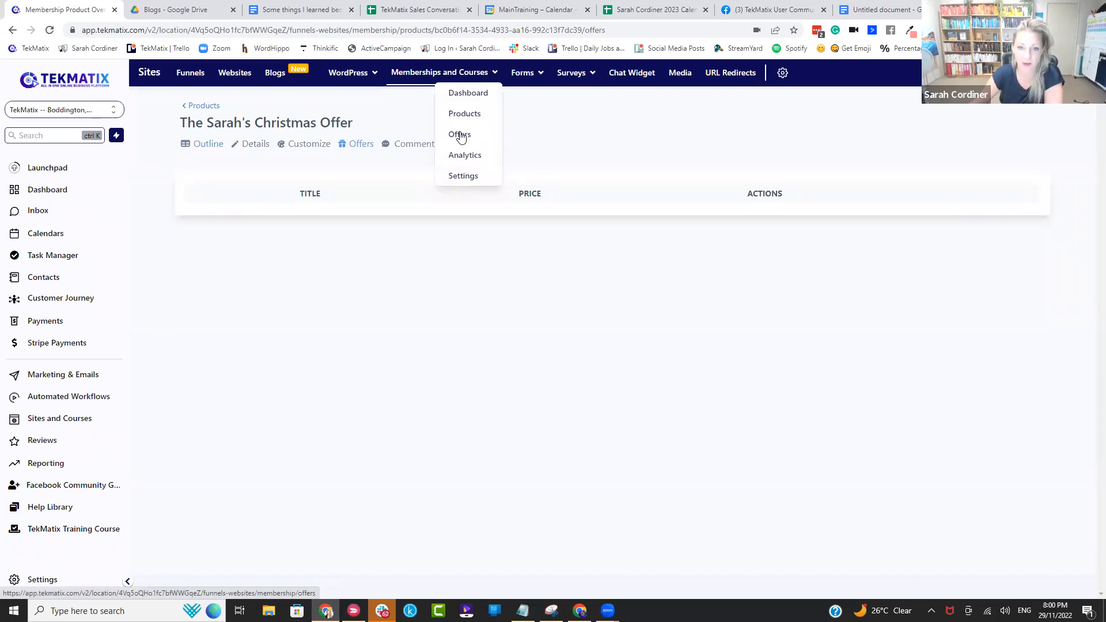
left_click(461, 134)
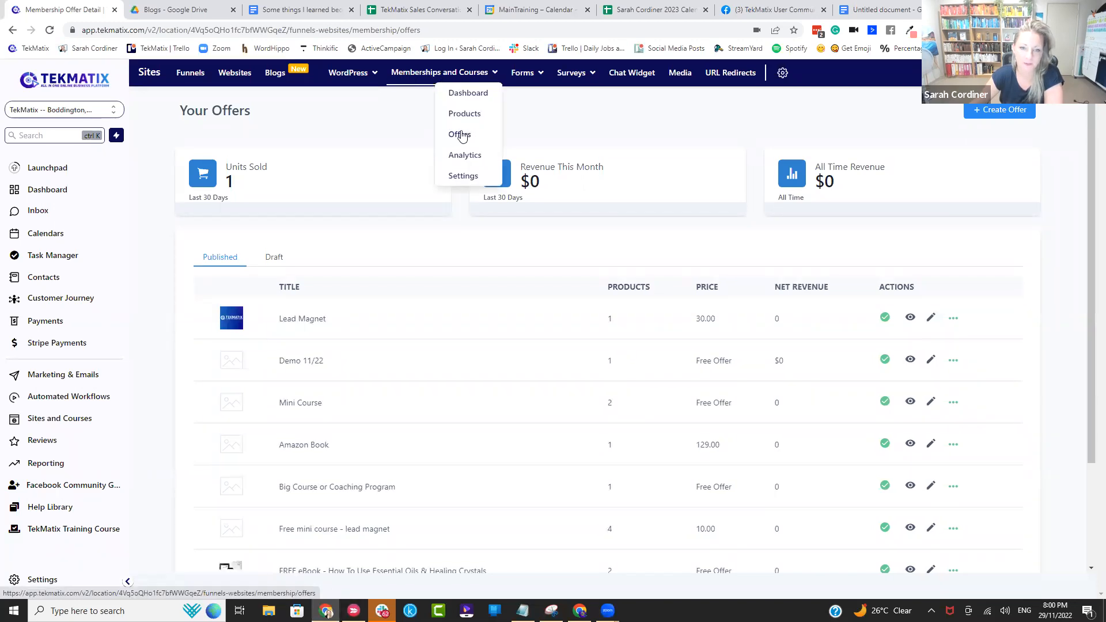
left_click(1000, 110)
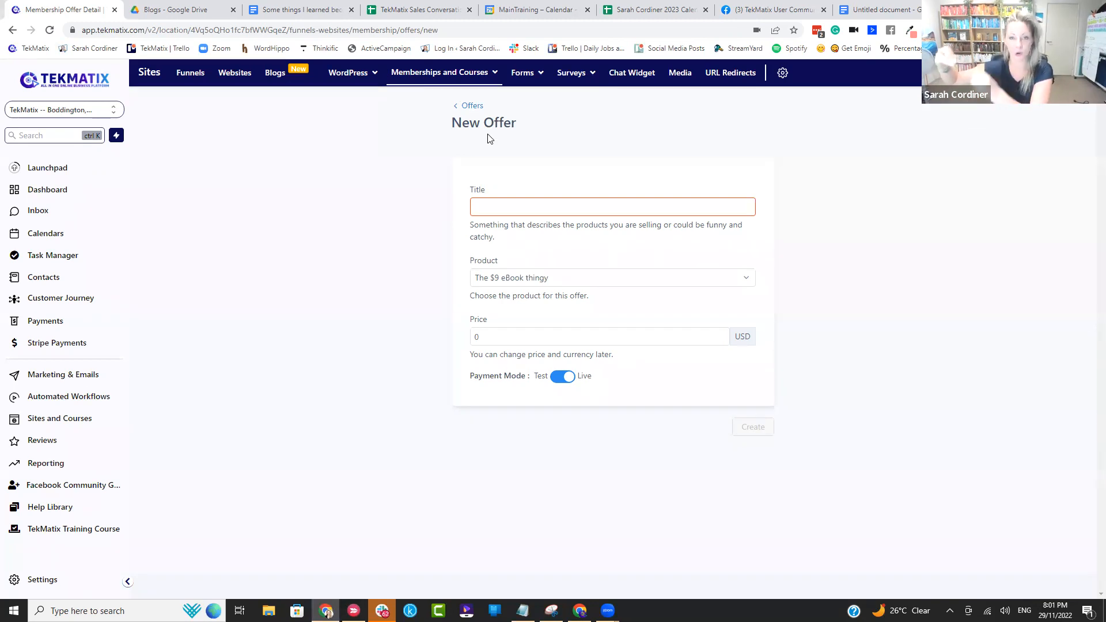
Step: Title the new offer "Sarah's Christmas Offer"
left_click(491, 204)
type("Christmas")
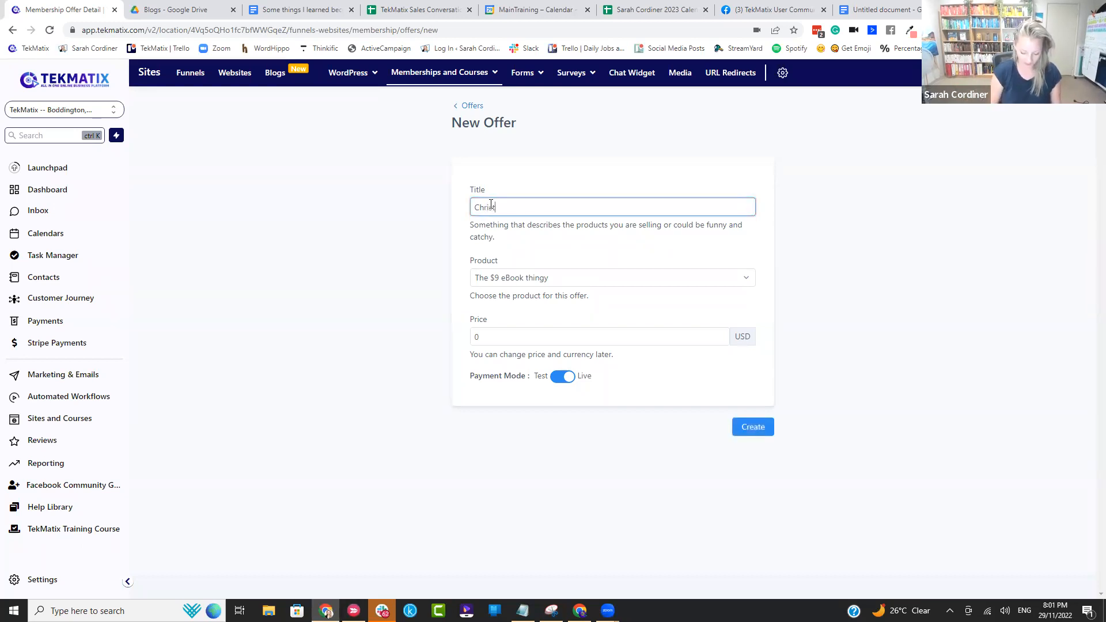
key("BackSpace")
key("BackSpace")
key("BackSpace")
key("BackSpace")
key("BackSpace")
key("BackSpace")
key("BackSpace")
key("BackSpace")
key("BackSpace")
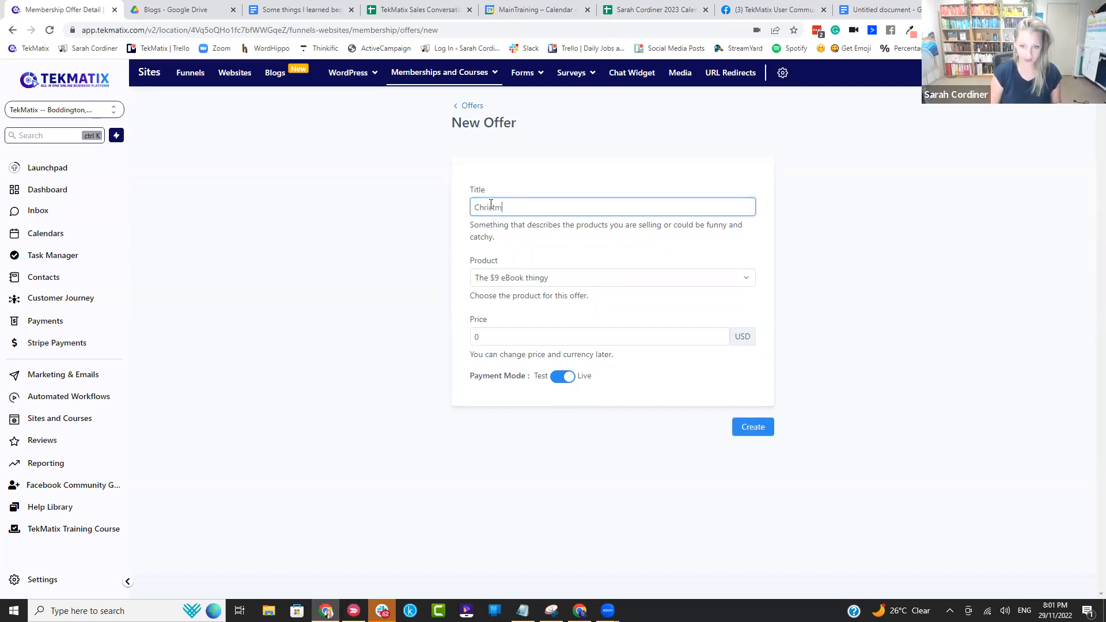
type("D")
key("BackSpace")
type("Sarah's Christmas Offer")
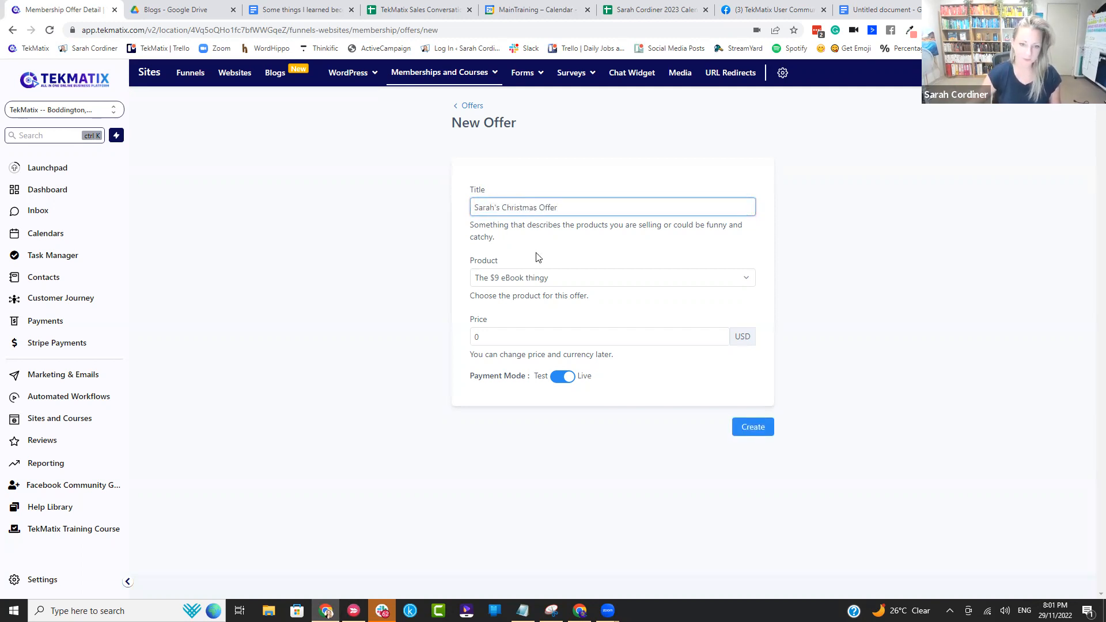
Step: Choose "The Sarah's Christmas Offer" as the product for the new offer
left_click(555, 280)
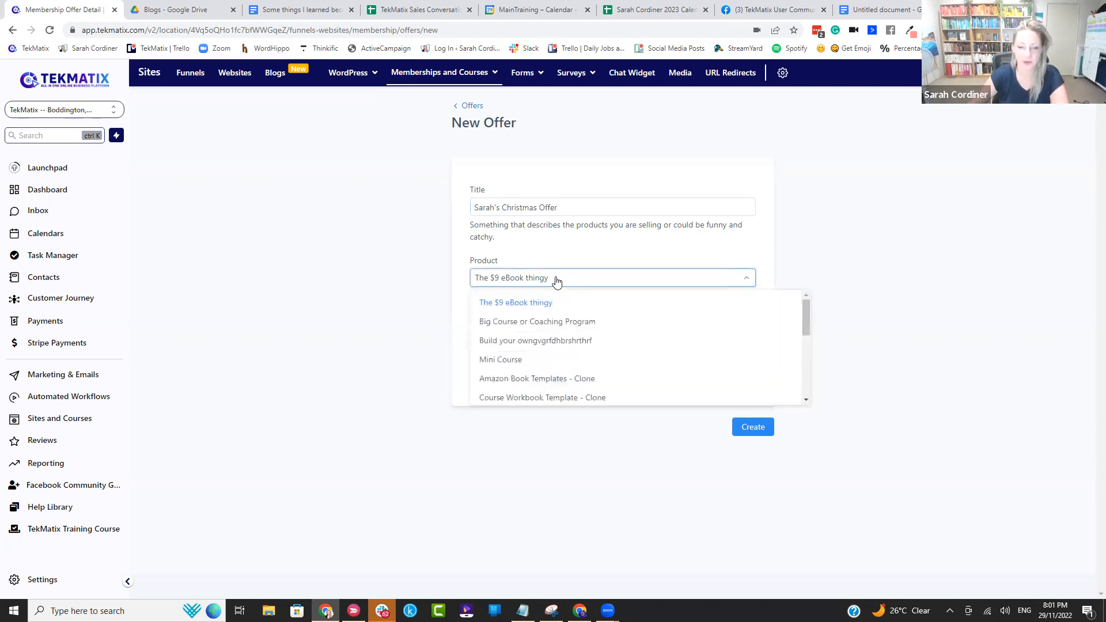
scroll(555, 337, "down", 1)
scroll(533, 363, "down", 2)
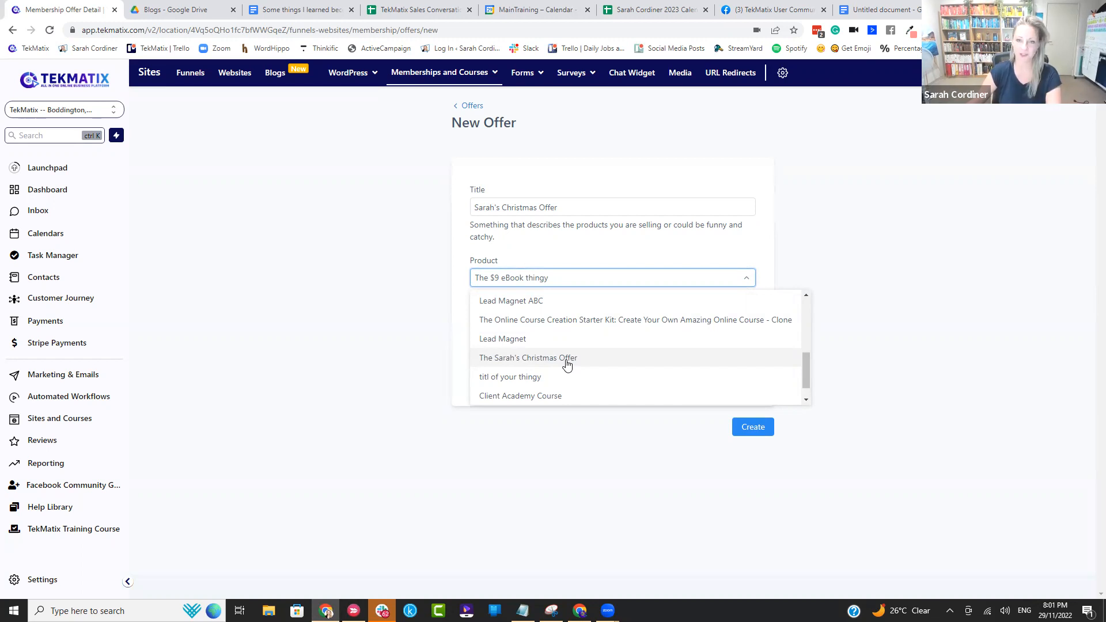
mouse_move(402, 77)
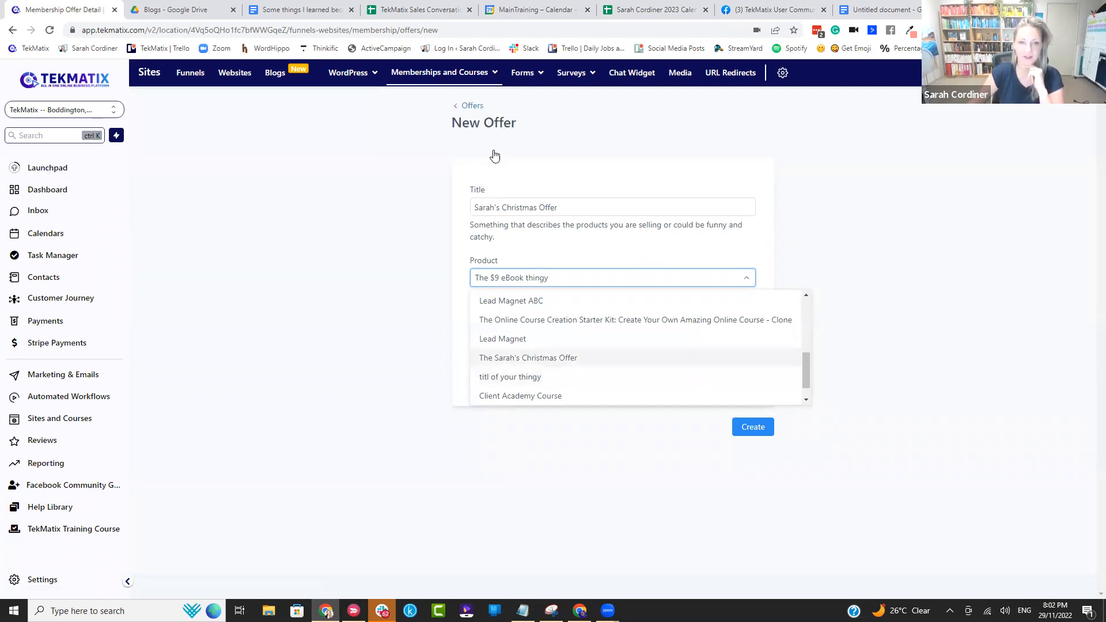
mouse_move(468, 78)
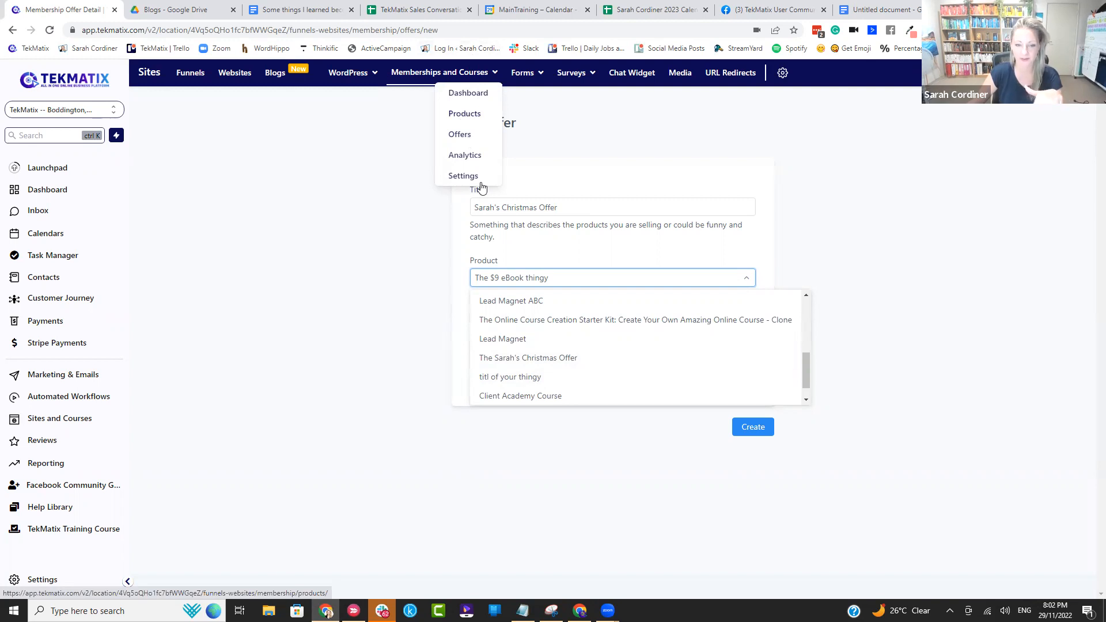
left_click(555, 359)
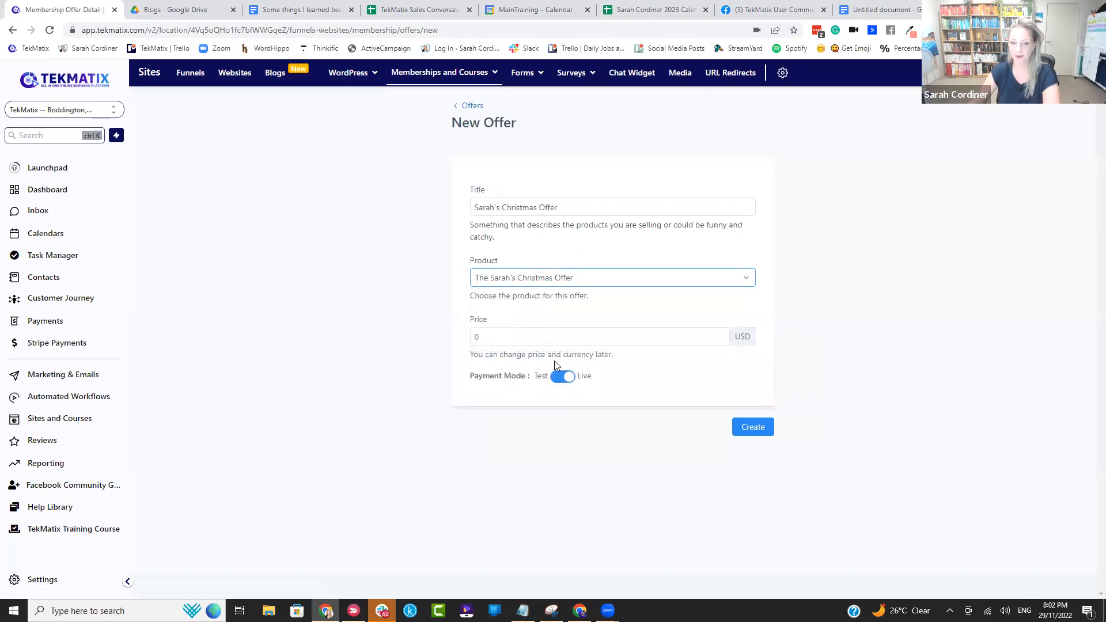
Step: Set the offer's price to 97 USD, try the Test payment mode and return it to Live
left_click(628, 336)
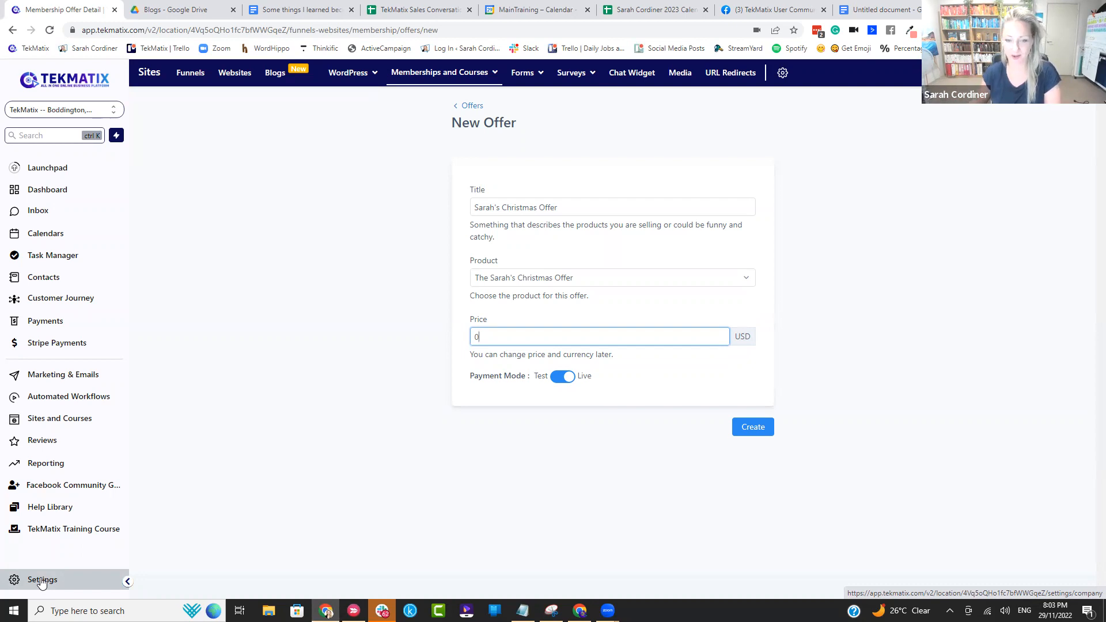
type("97")
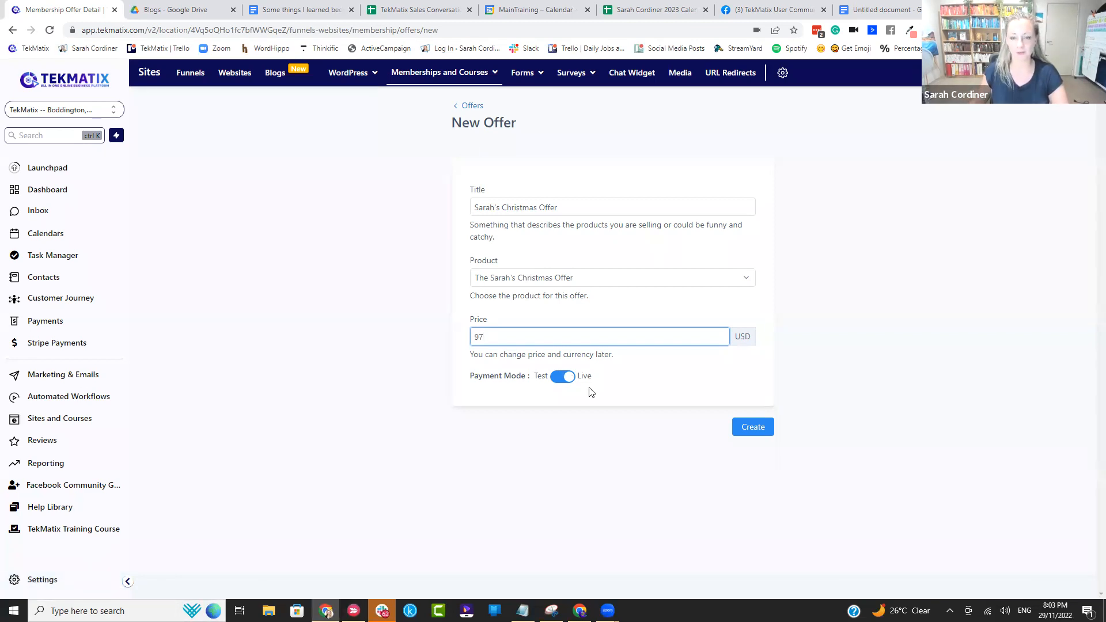
left_click(560, 377)
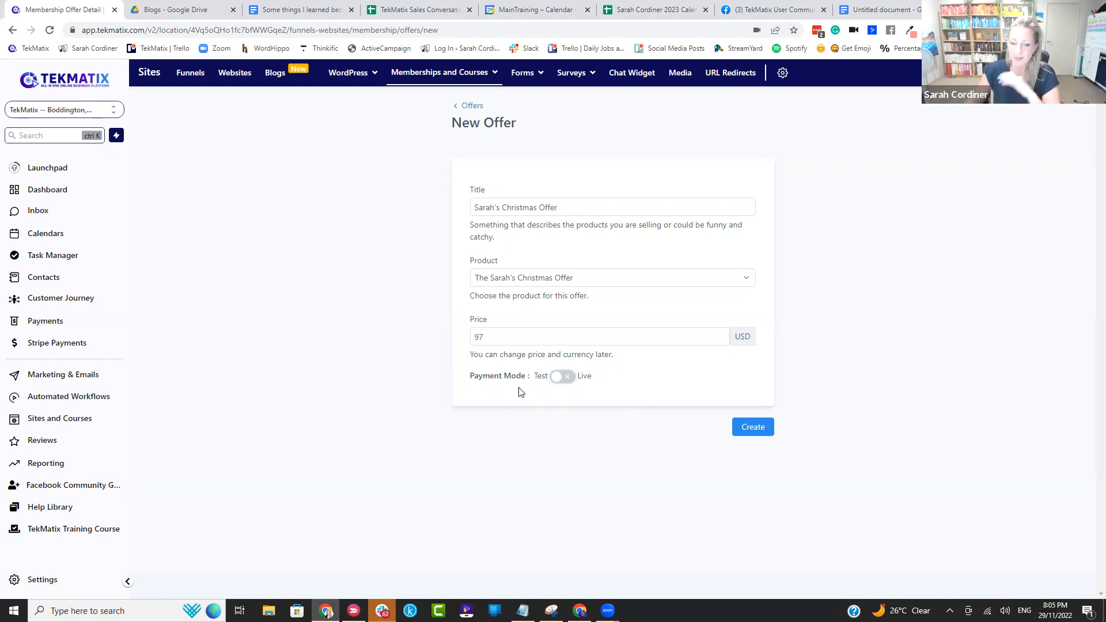
left_click(565, 383)
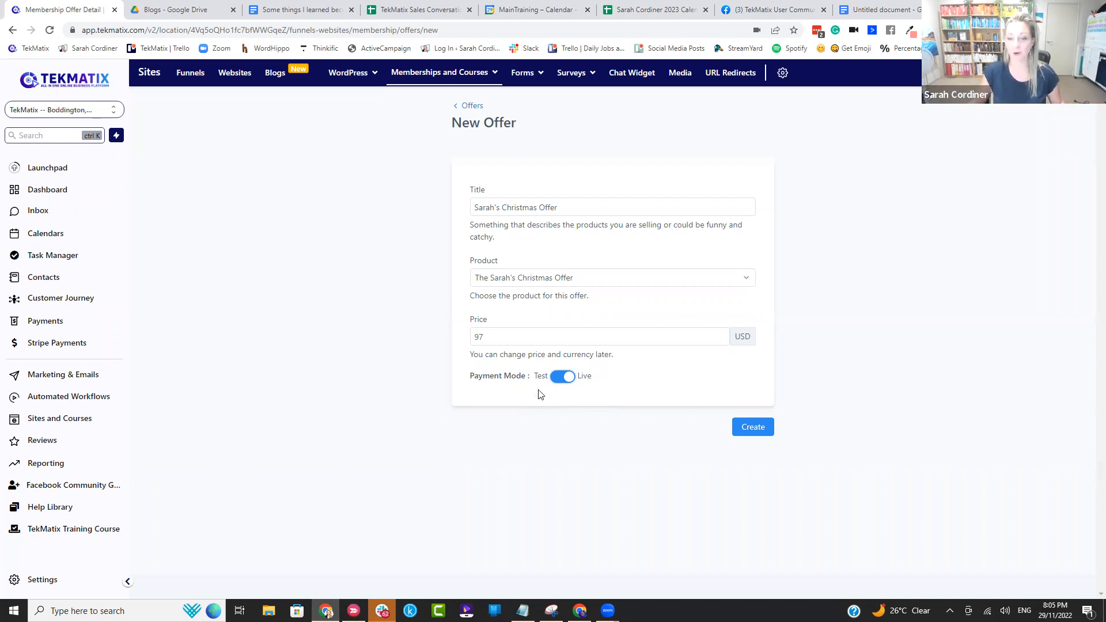
mouse_move(440, 77)
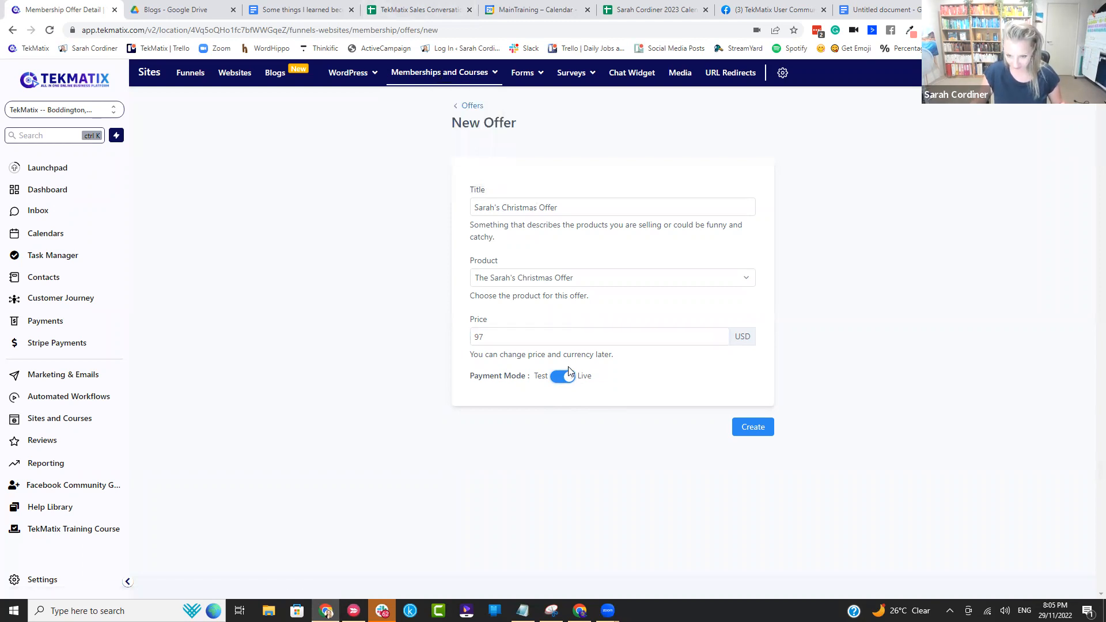
Step: Create the new Christmas offer with the entered title, product and price
left_click(755, 427)
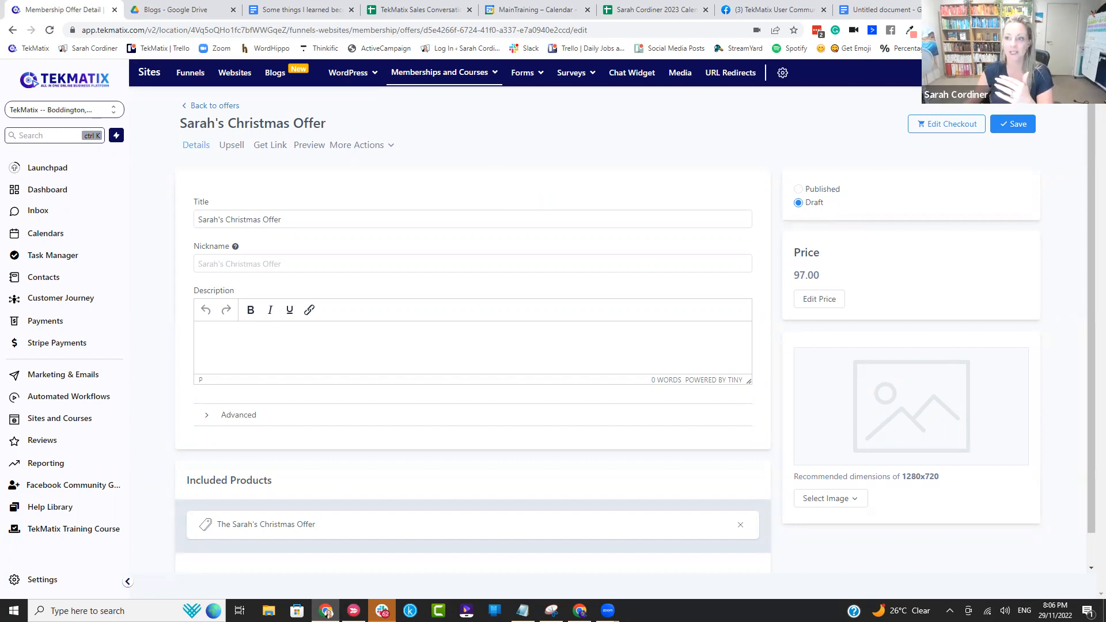
key("ctrl+t")
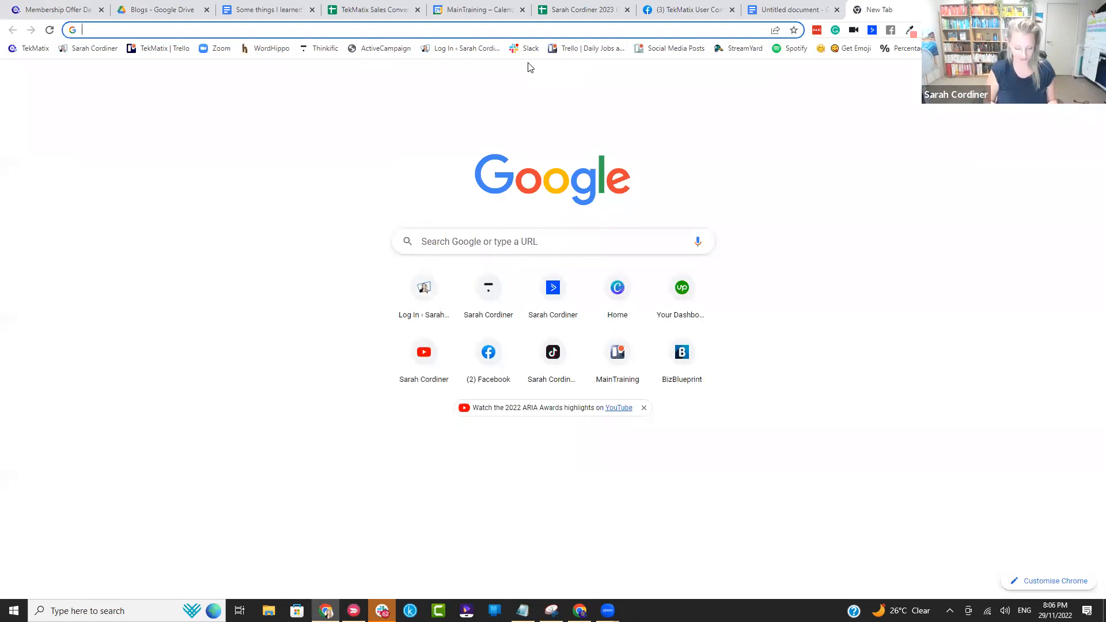
type("www.sarah")
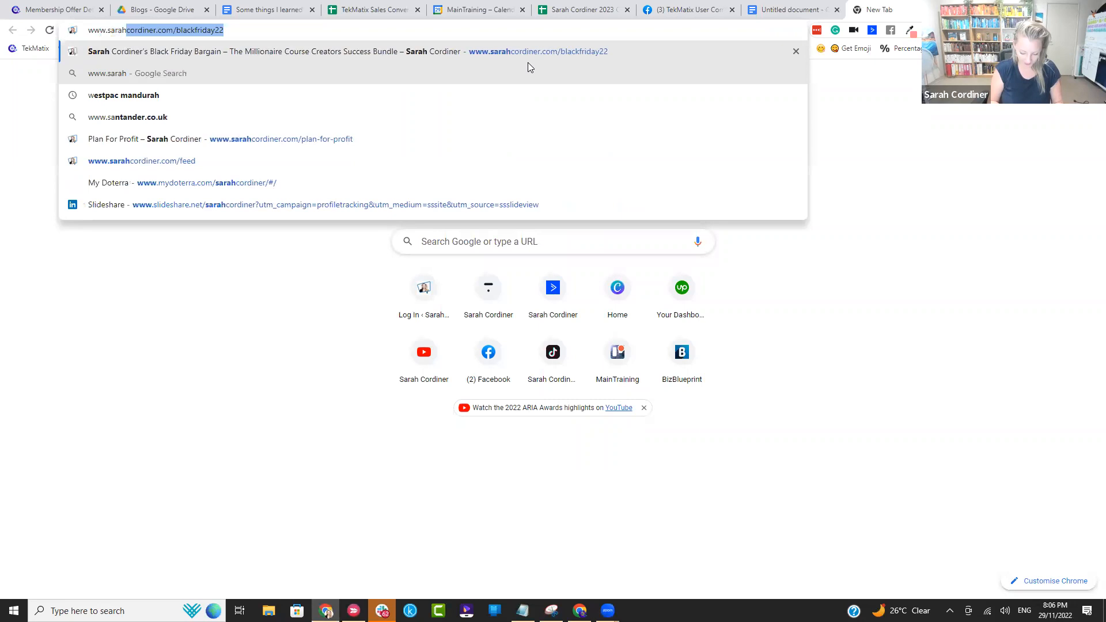
type("cordiner.com/")
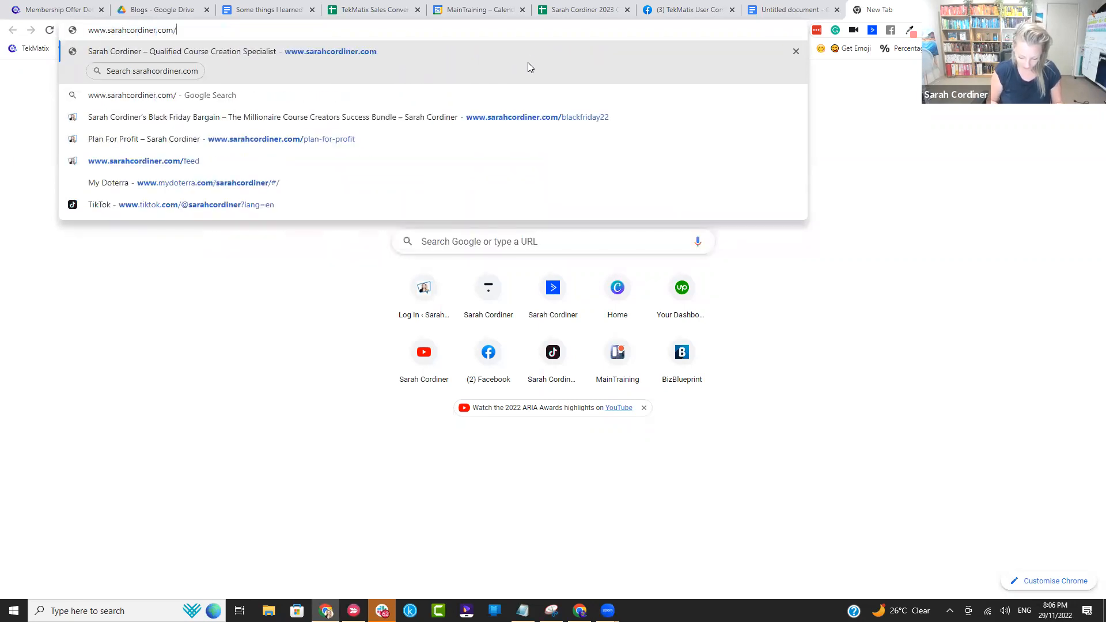
type("blackfriday22")
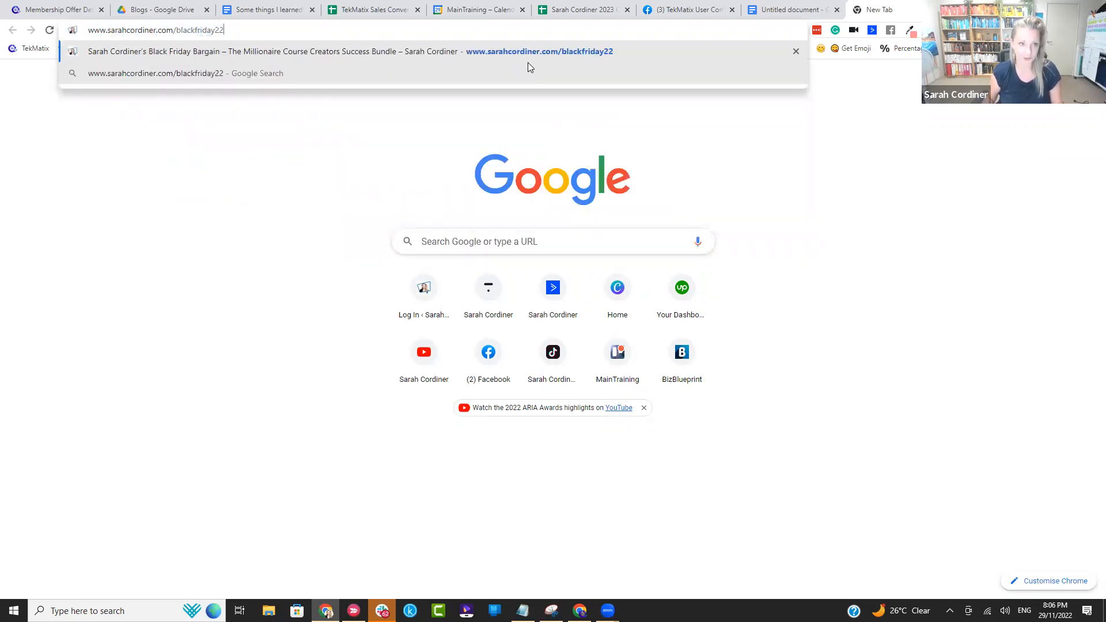
key("Return")
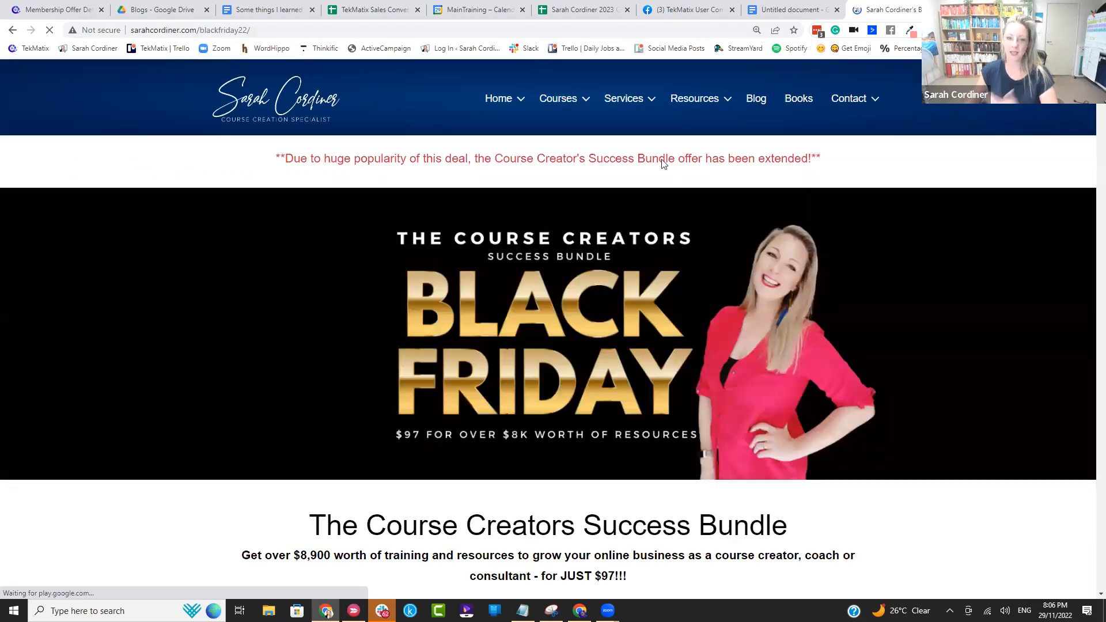
Step: Look through the Black Friday bundle's sales page and open the bundle's checkout page from its purchase link
scroll(571, 210, "down", 7)
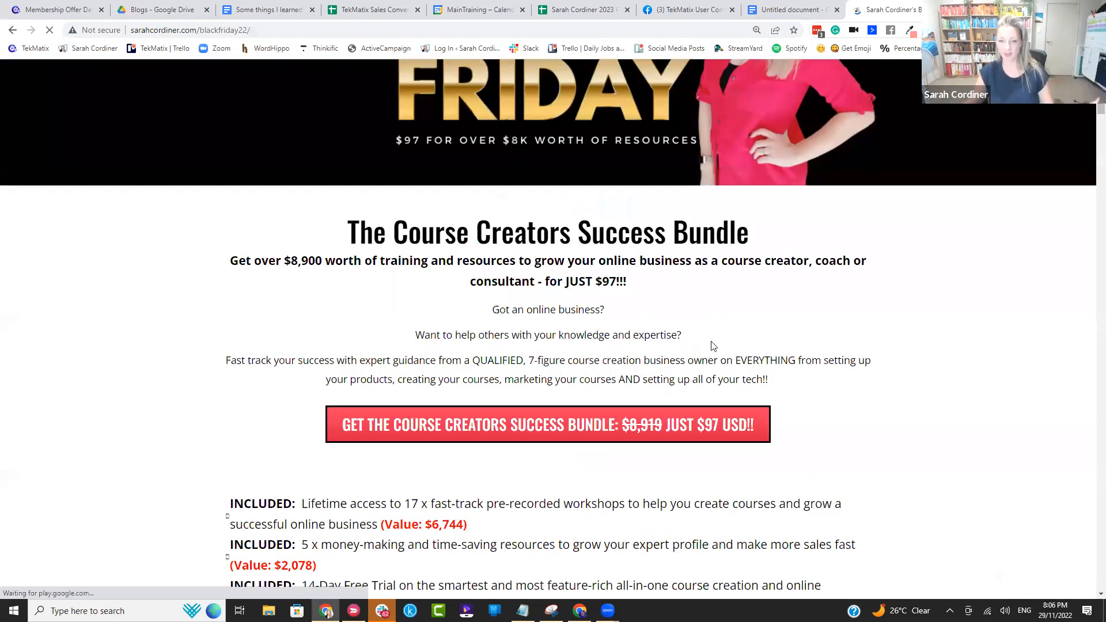
scroll(643, 295, "down", 20)
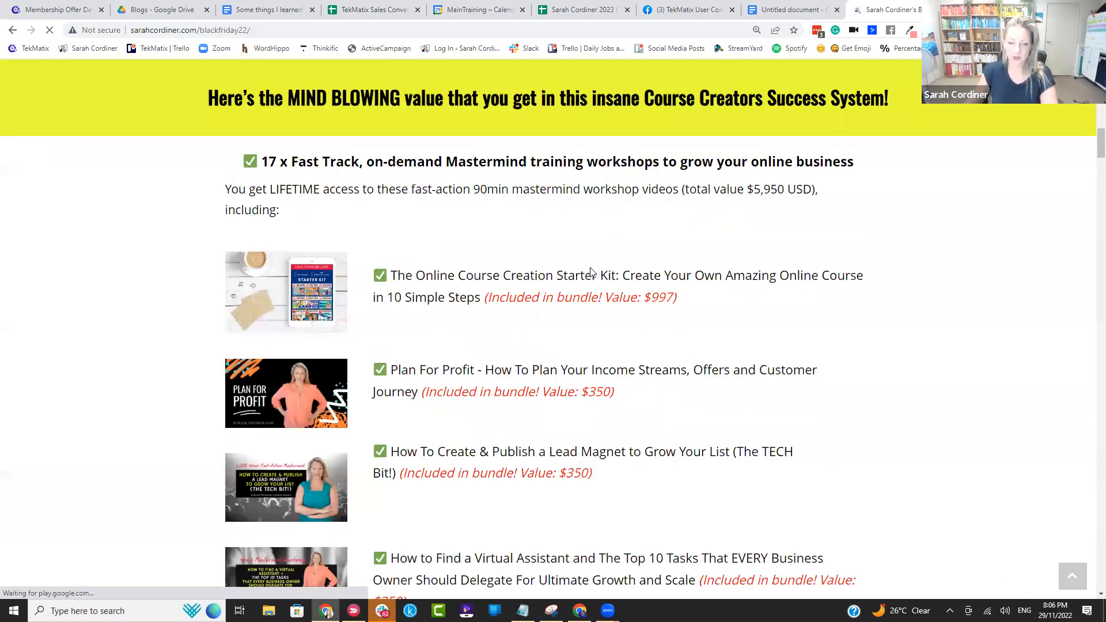
scroll(576, 256, "down", 20)
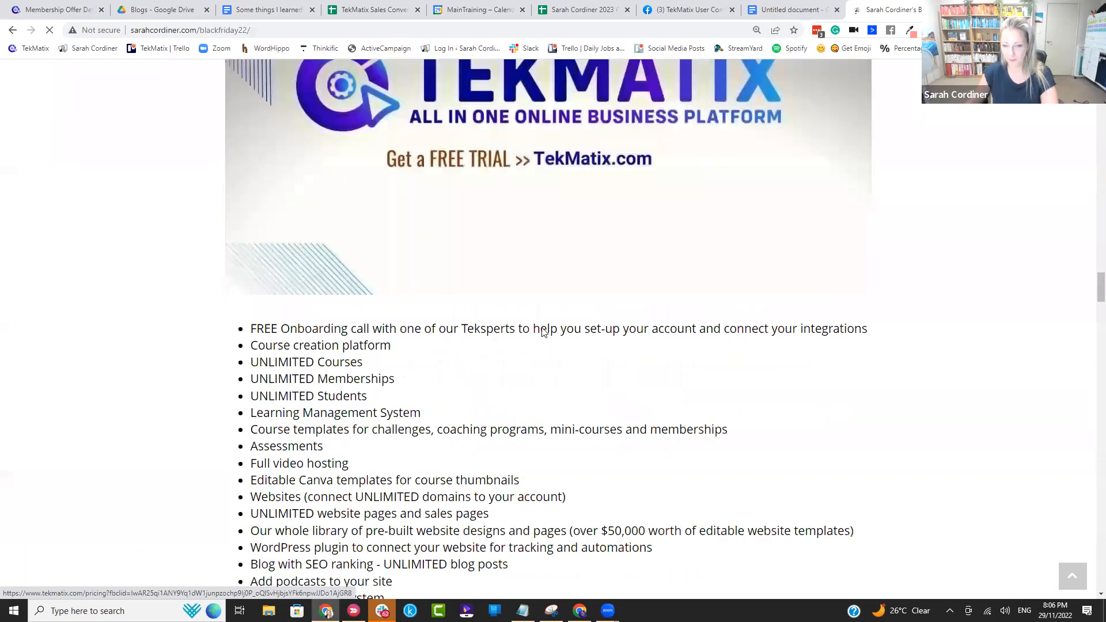
scroll(571, 305, "down", 20)
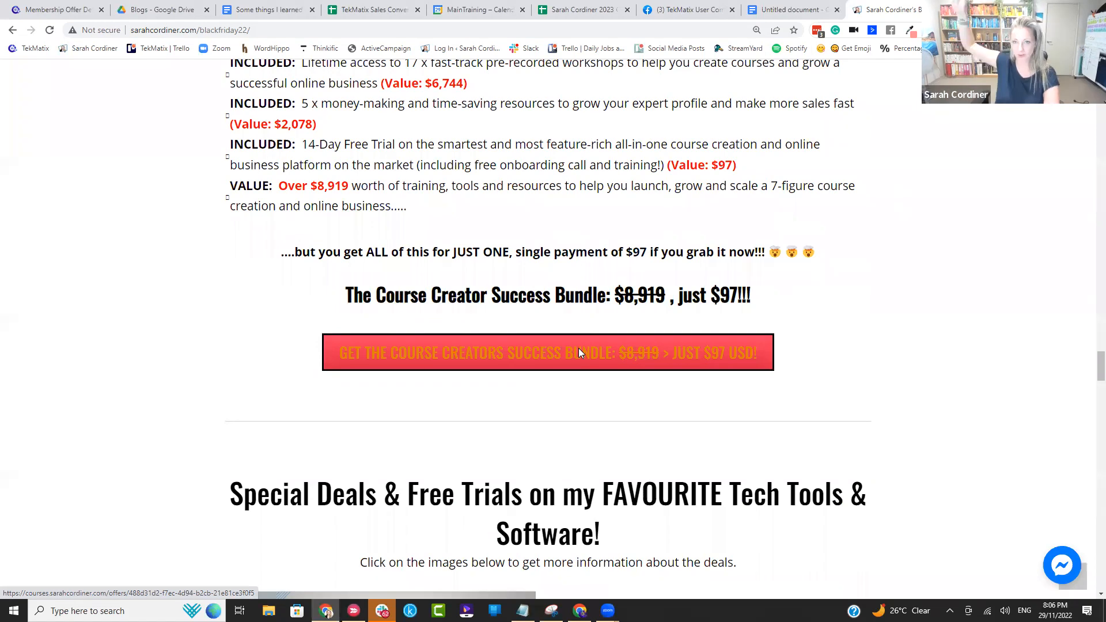
left_click(579, 349)
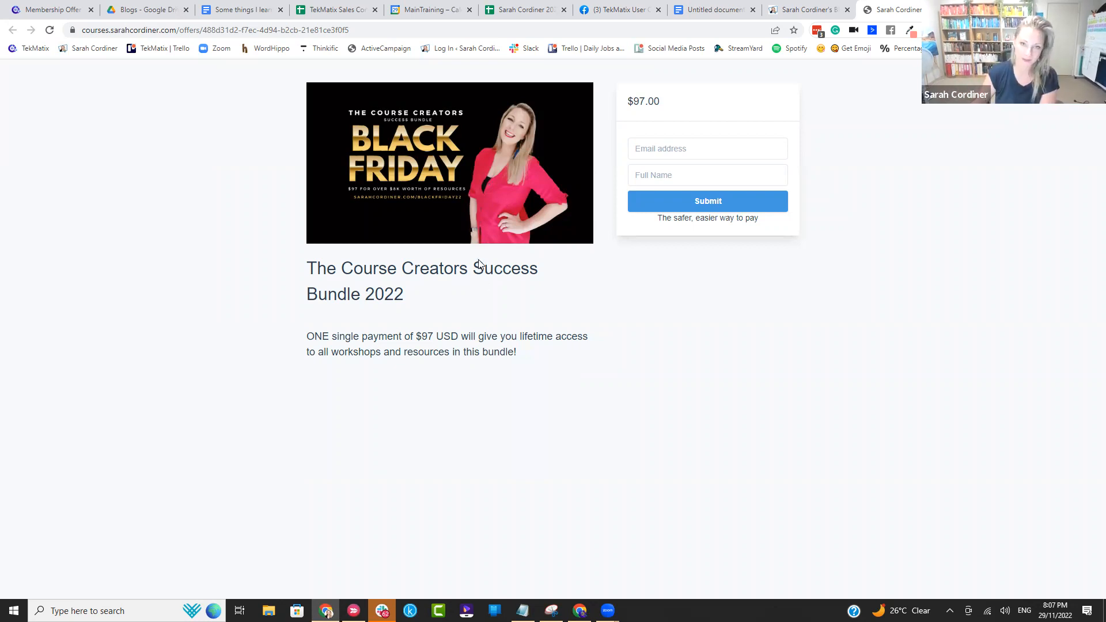
Step: Enter the buyer's email address and name on the bundle checkout, submit them to reach the card payment form and cancel the payment
left_click(652, 145)
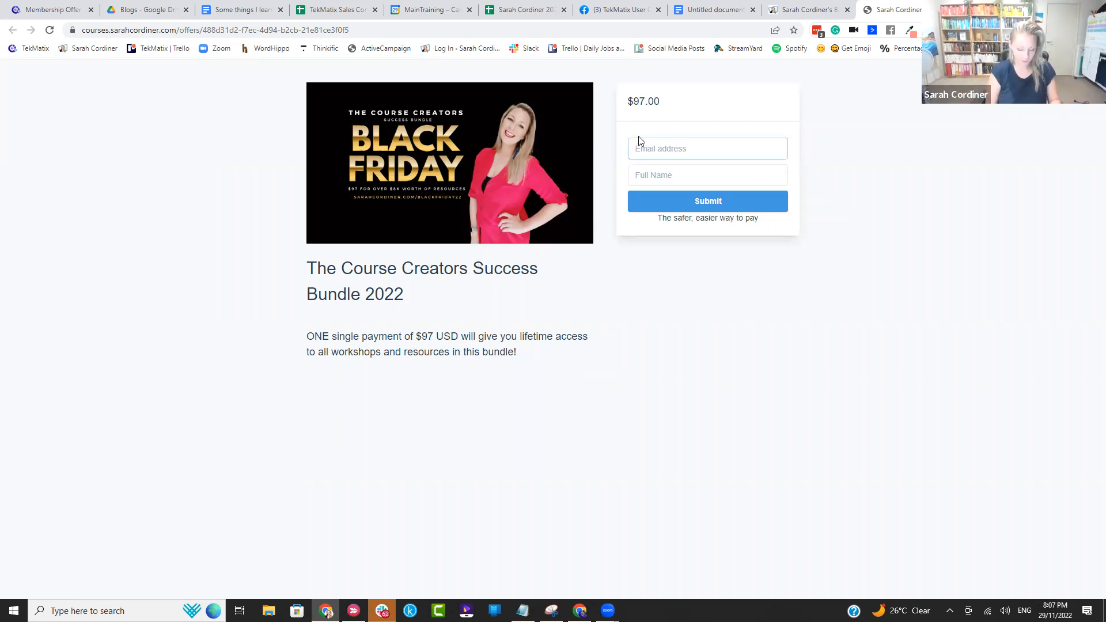
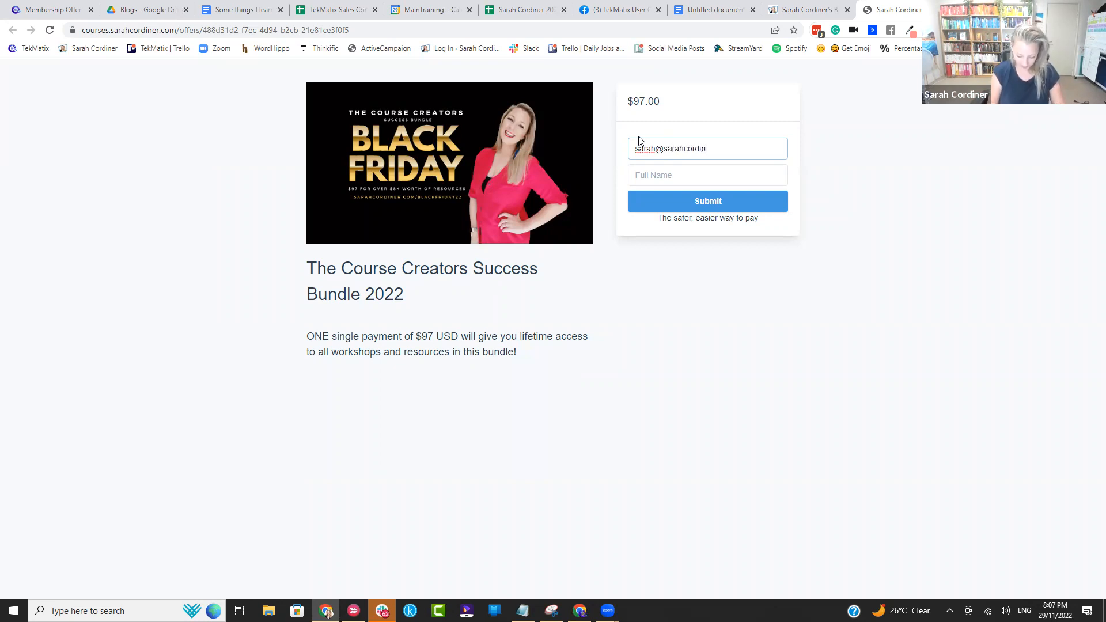
left_click(700, 172)
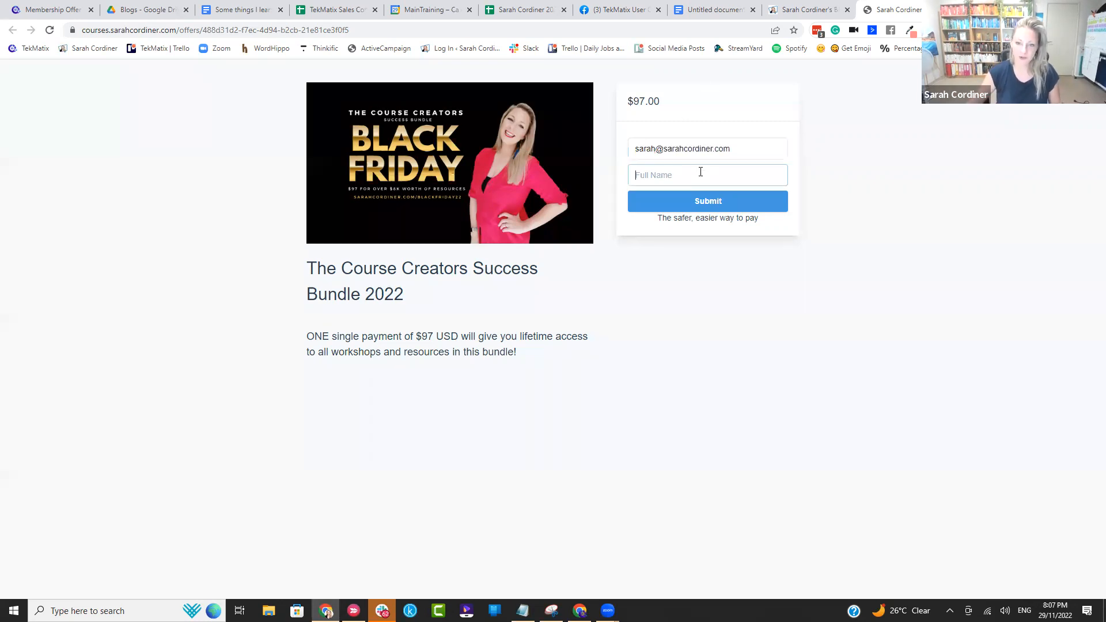
type("sarah")
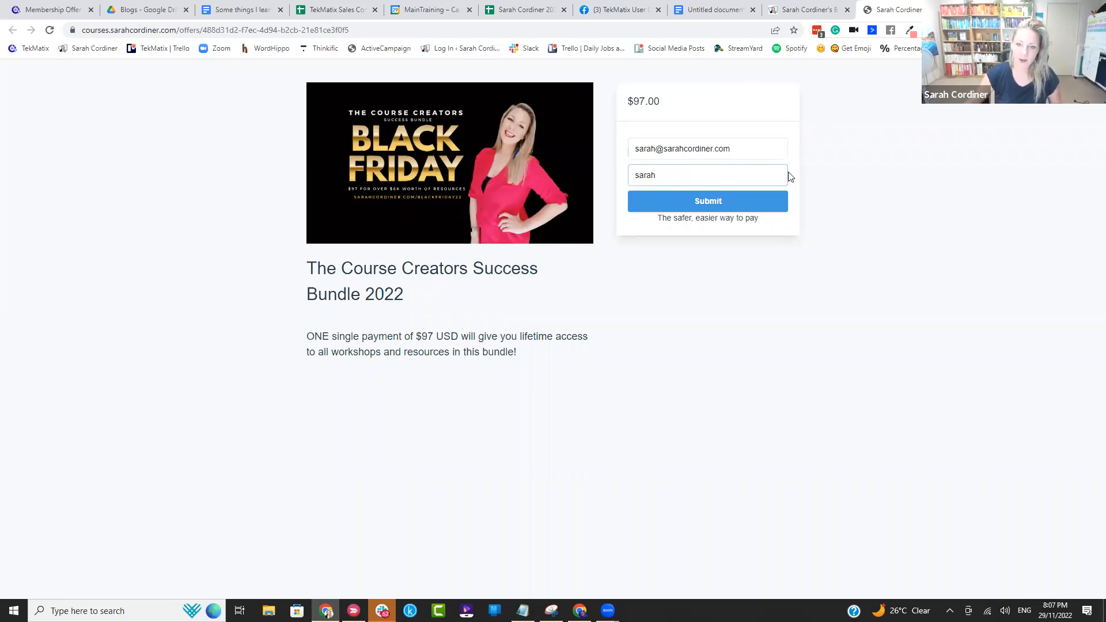
left_click(732, 199)
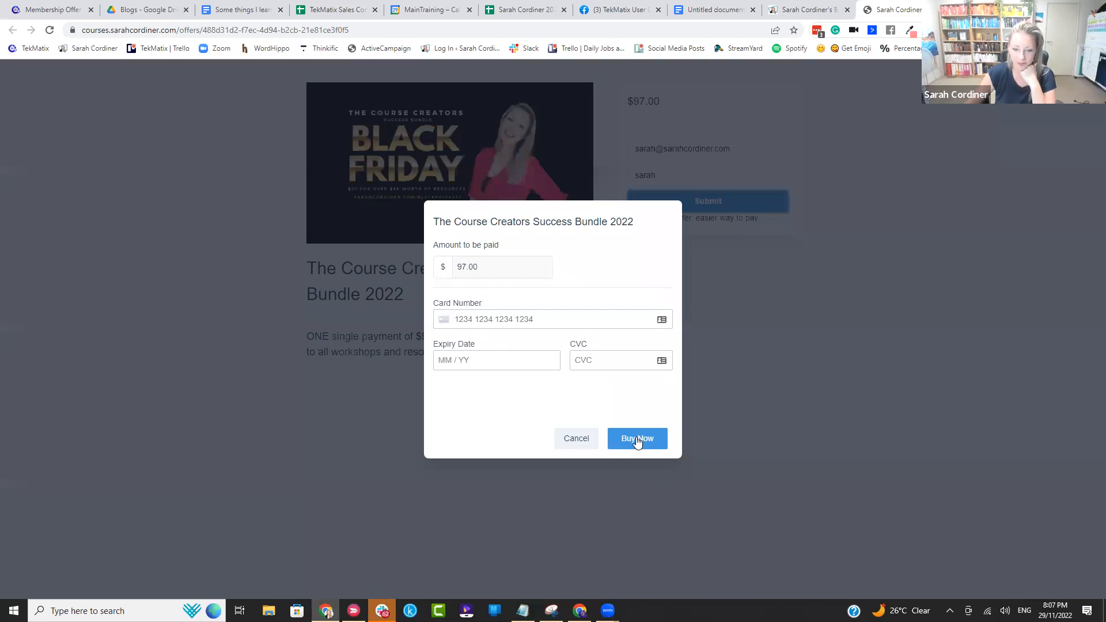
left_click(587, 440)
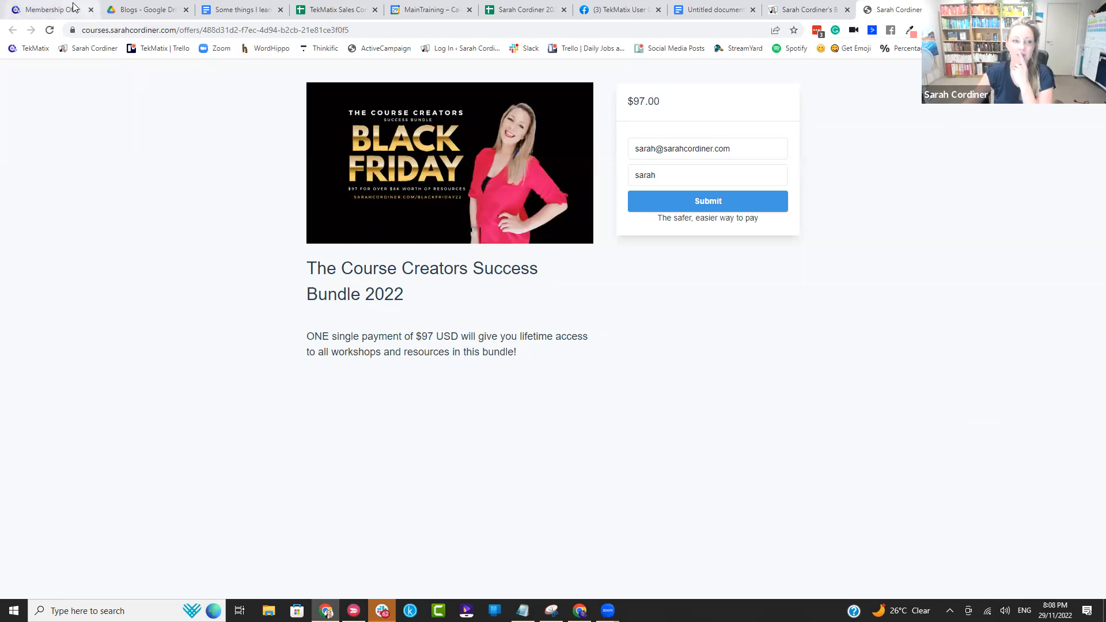
left_click(50, 9)
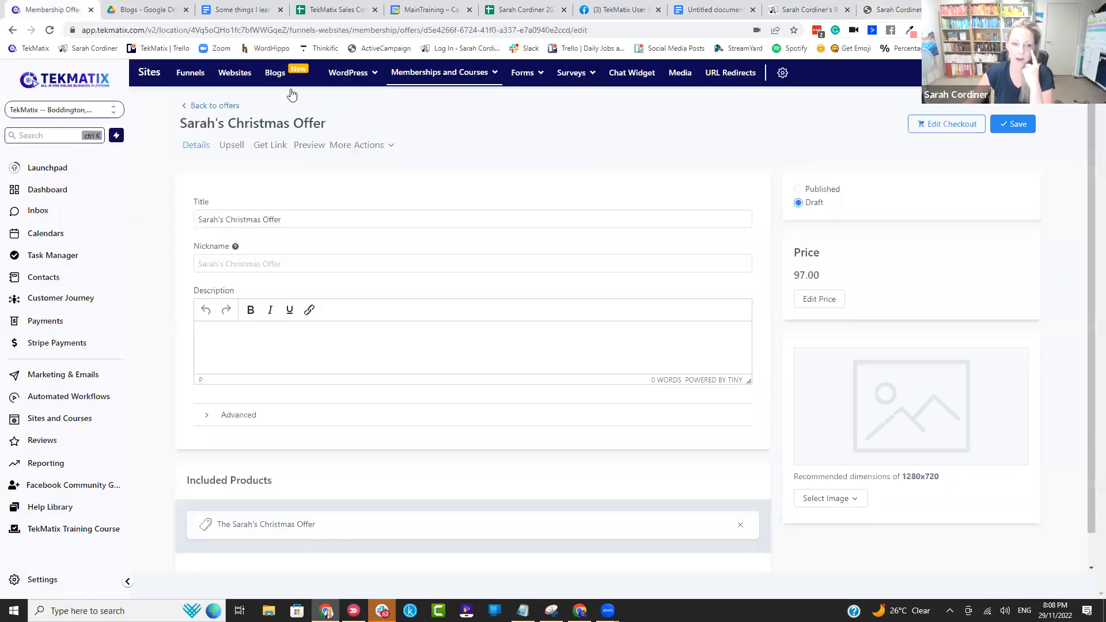
left_click(432, 85)
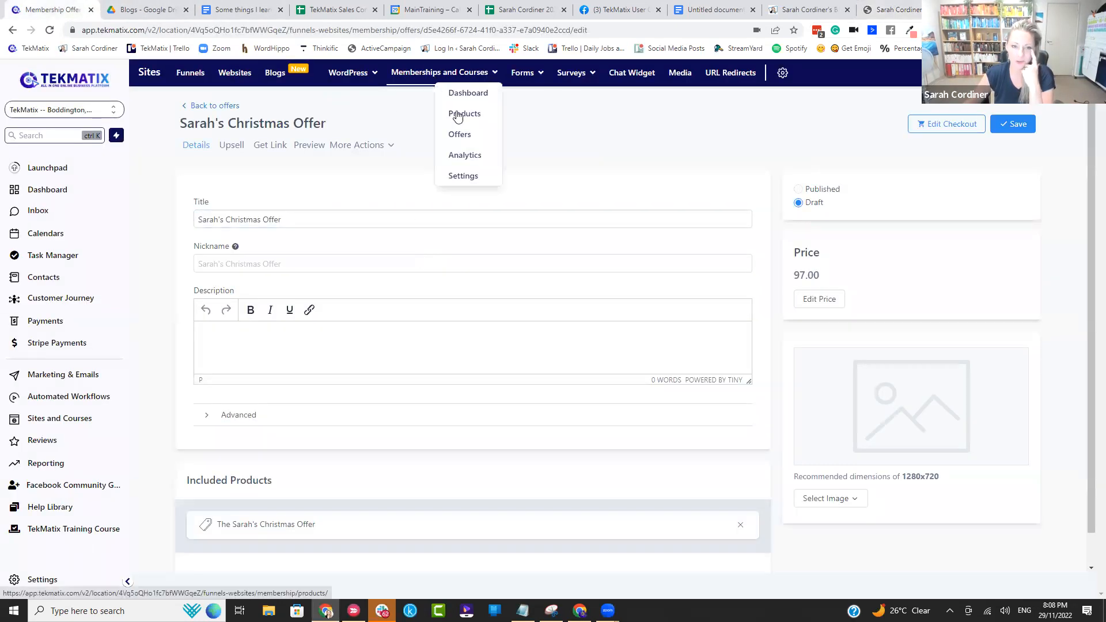
left_click(686, 9)
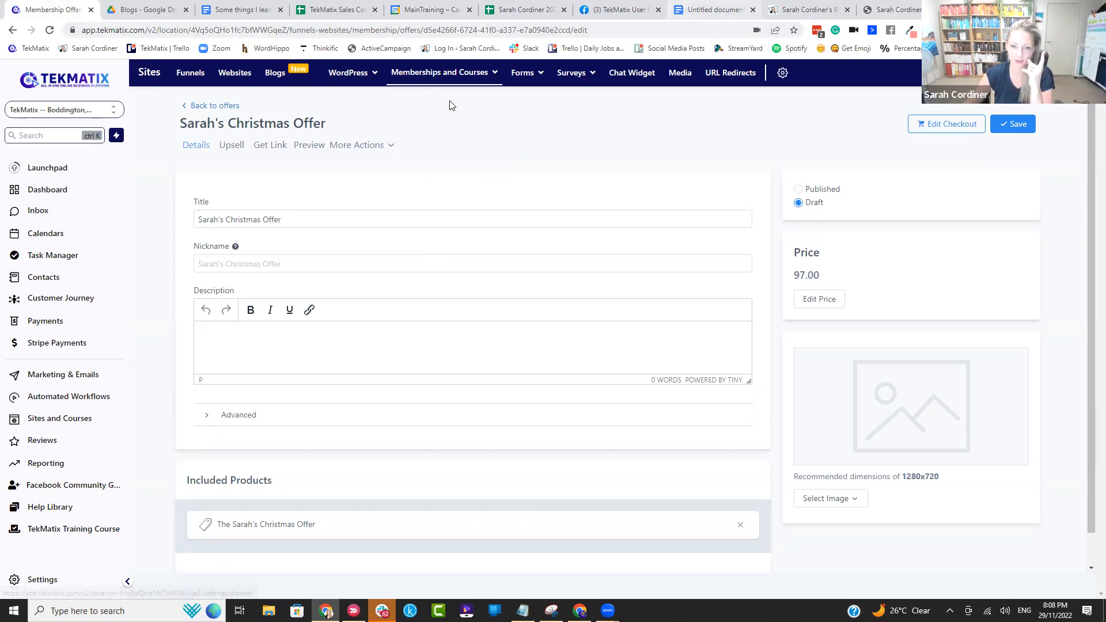
left_click(446, 313)
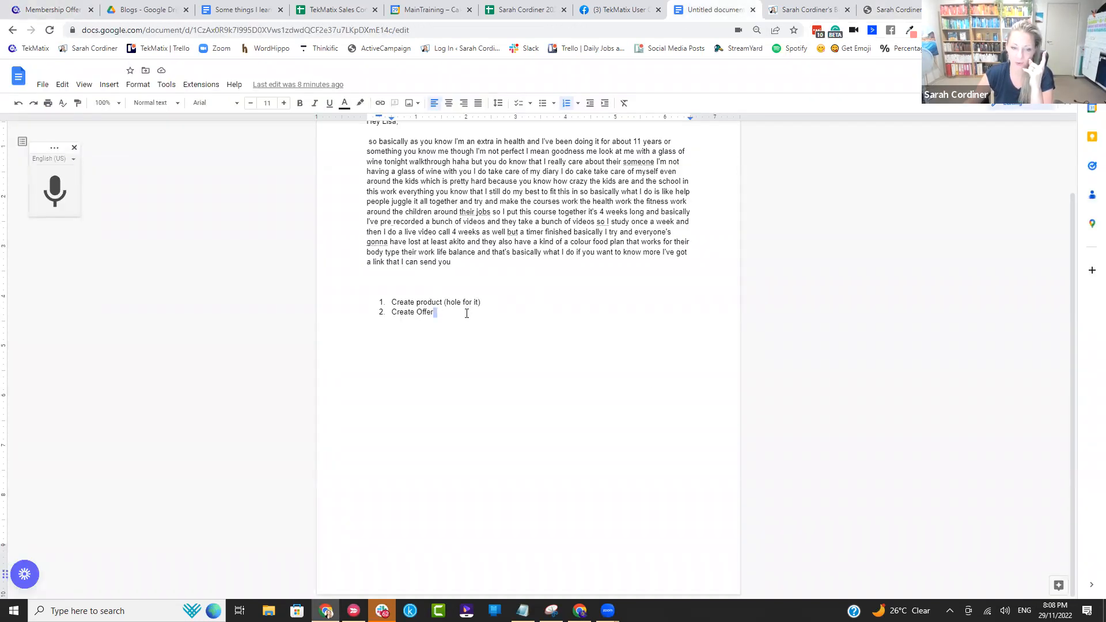
key("Return")
left_click(414, 313)
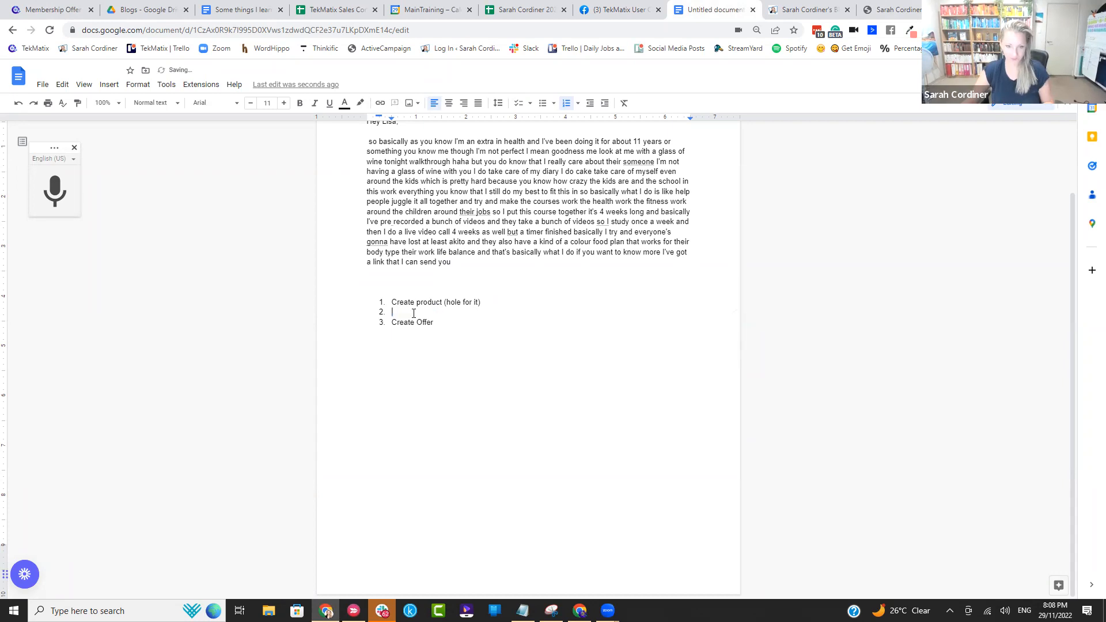
key("Delete")
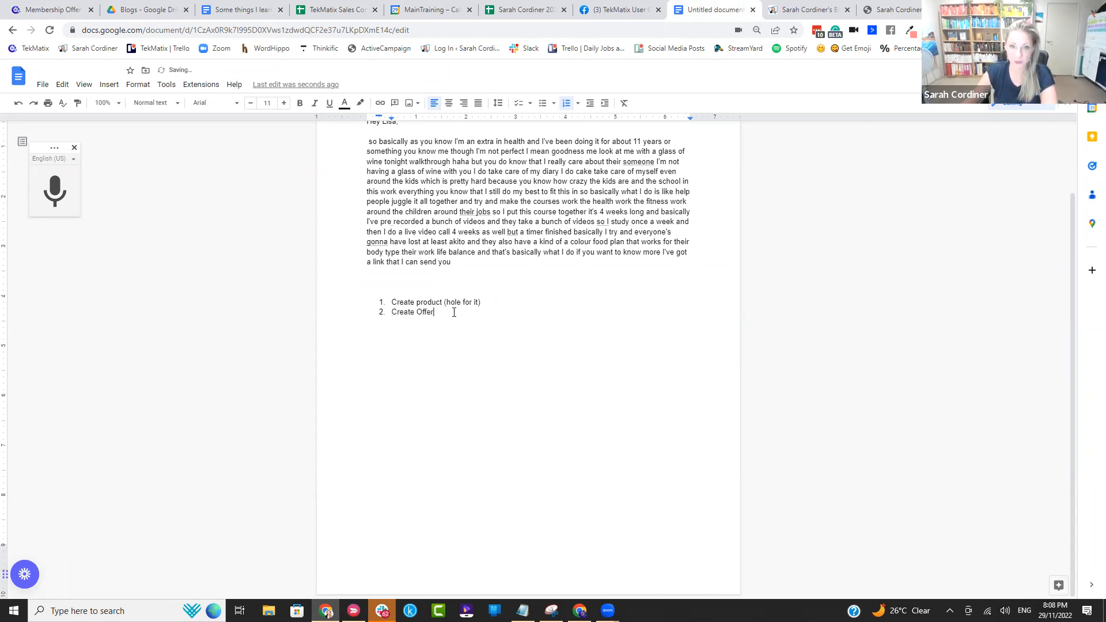
left_click(53, 10)
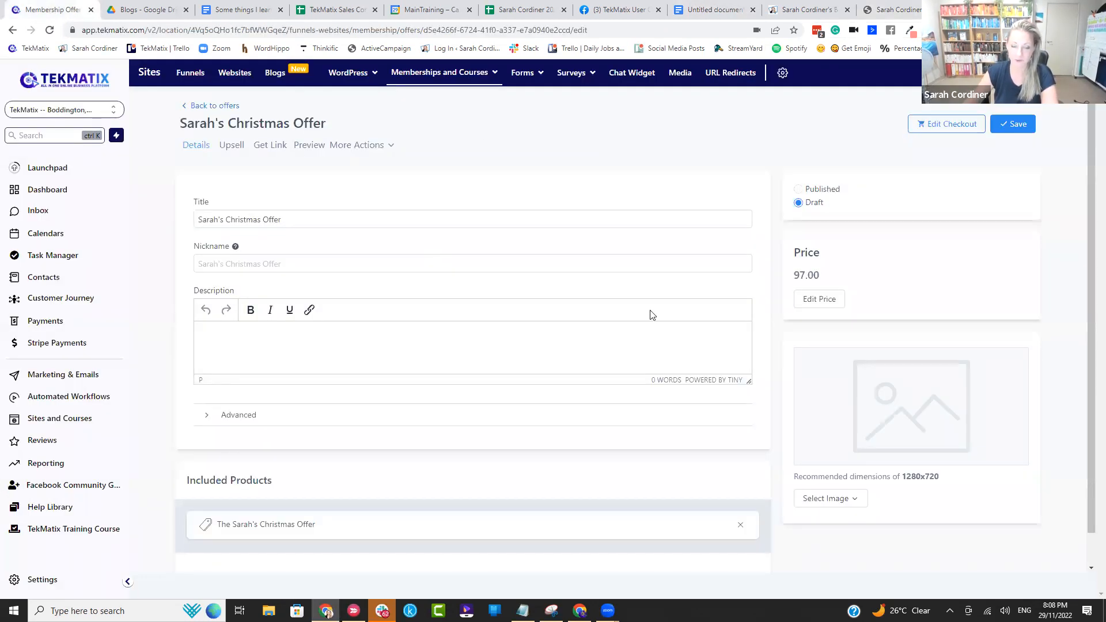
left_click(579, 227)
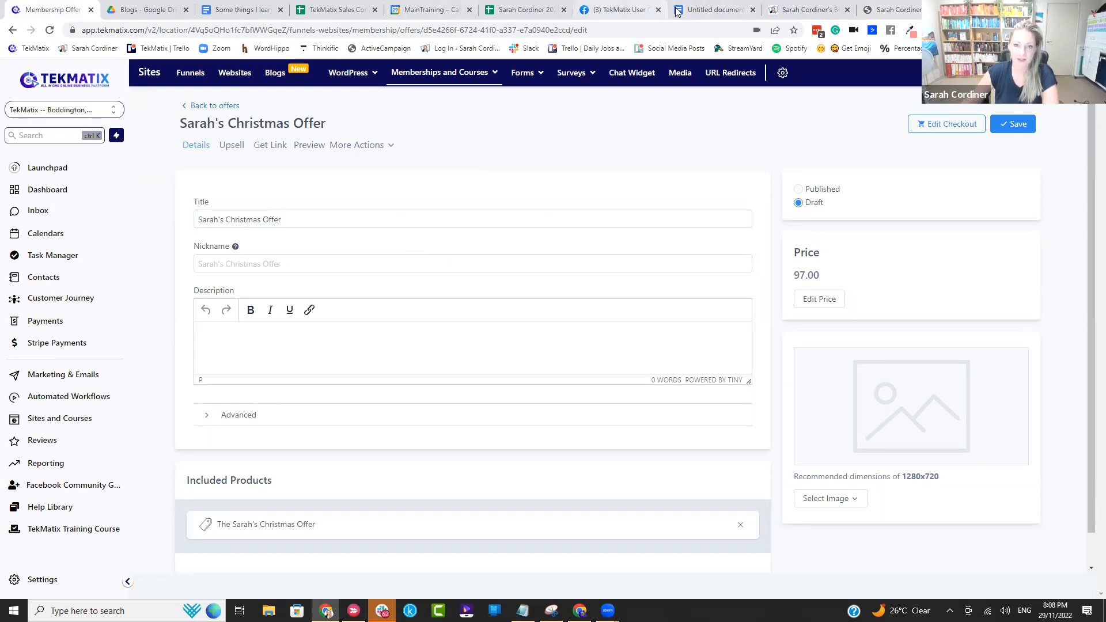
Step: Switch to the Google Docs document and add "Customise the offer" as the third item of the numbered list
left_click(715, 10)
left_click(460, 311)
key("Return")
type("E")
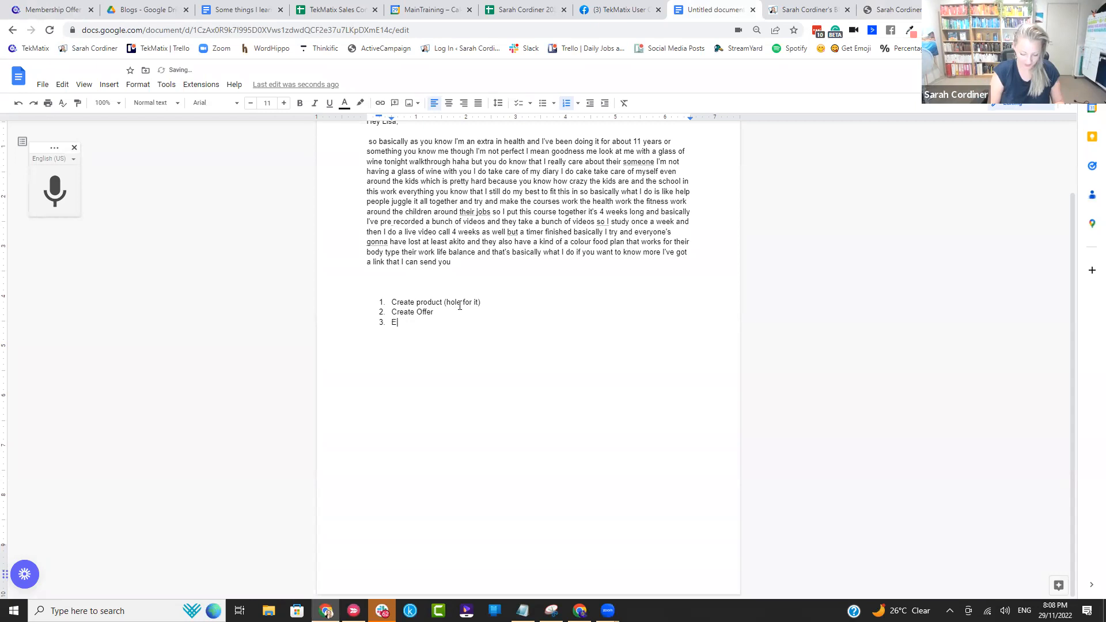
key("BackSpace")
type("Cu")
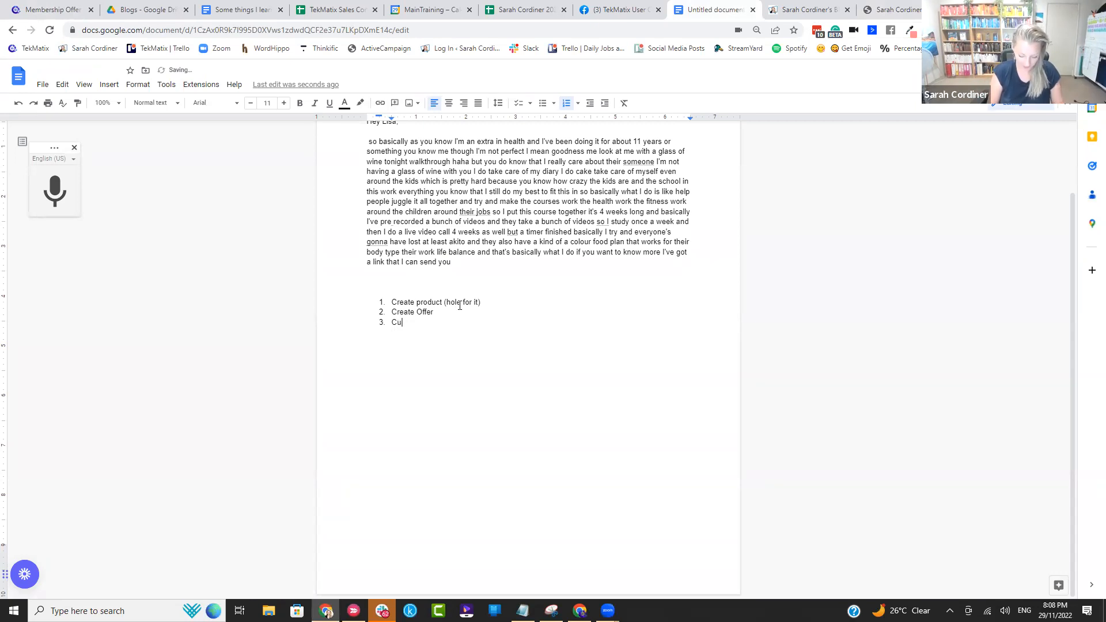
type("stomise the offer")
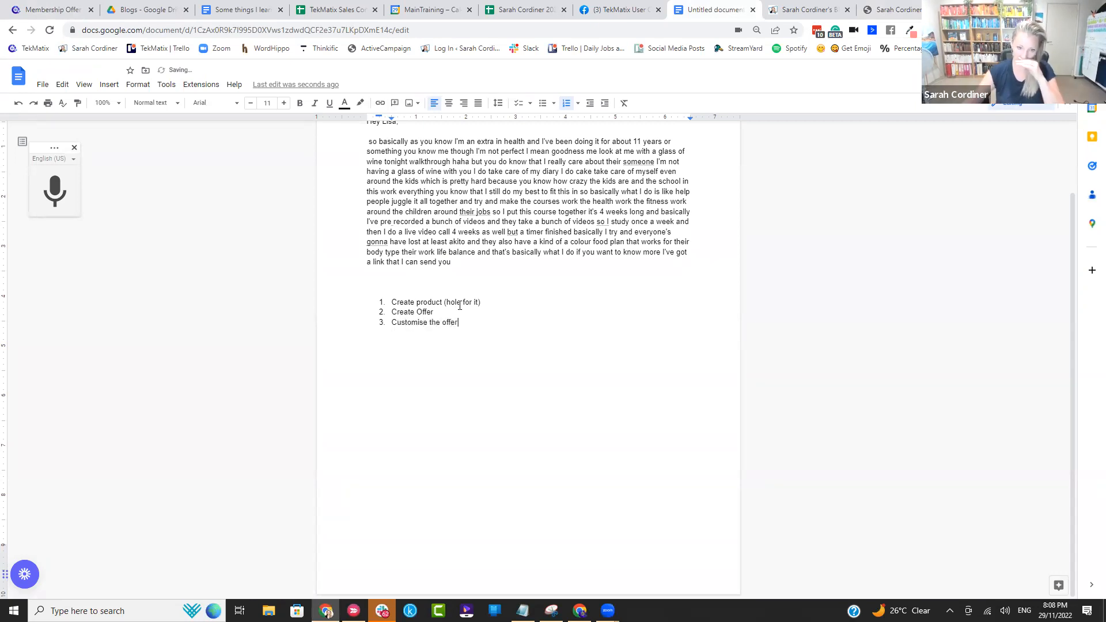
Step: Switch back to TekMatix and place the cursor in the Christmas offer's description editor
left_click(55, 10)
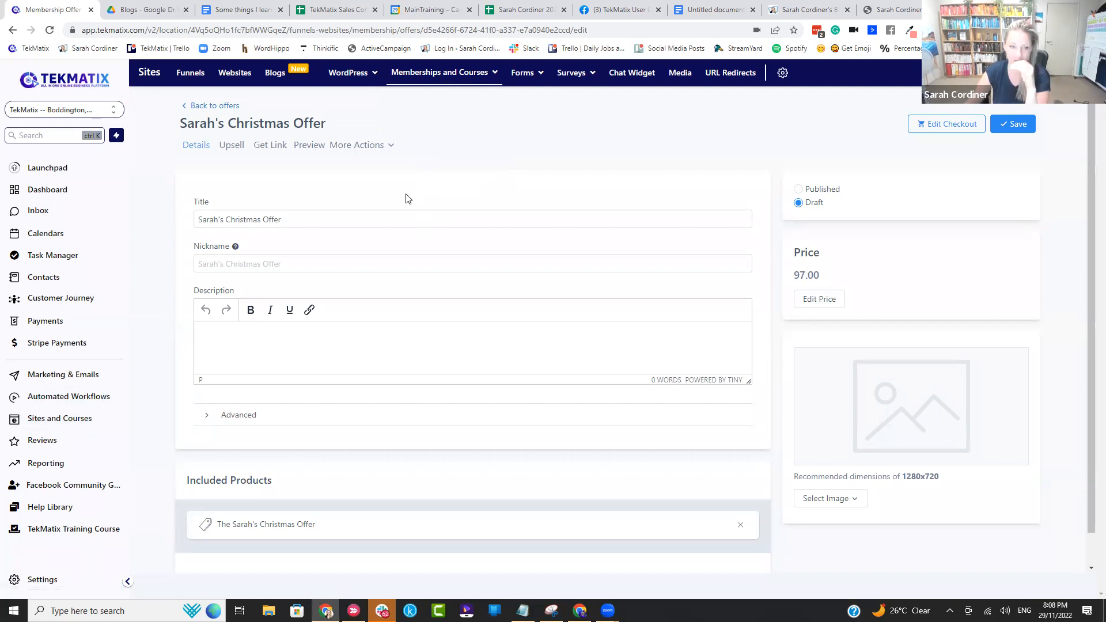
scroll(288, 276, "down", 1)
left_click(235, 309)
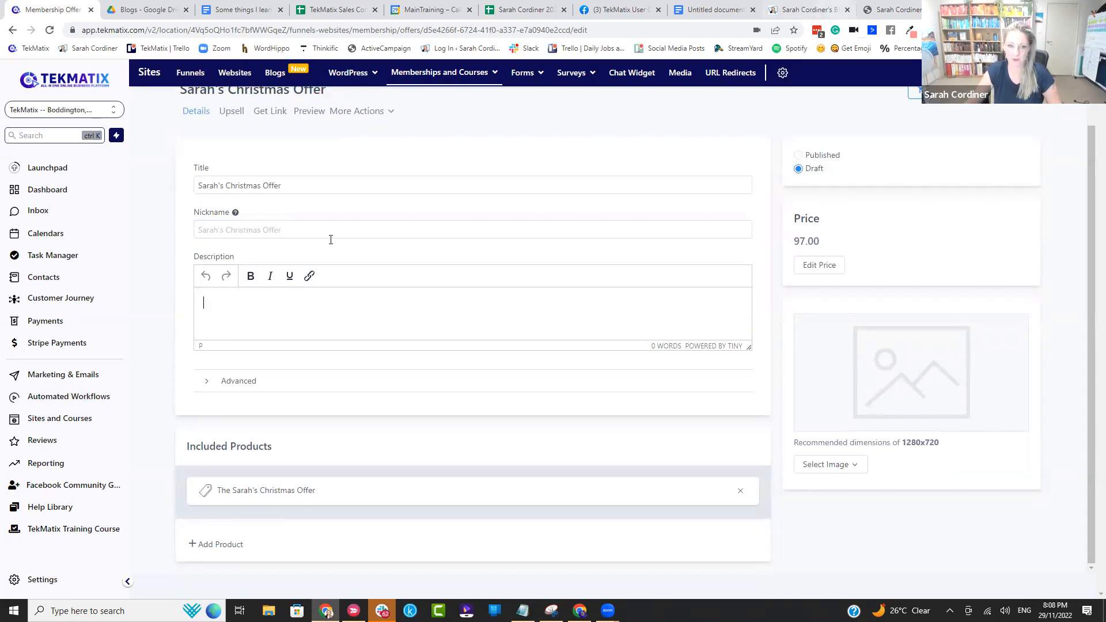
key("ctrl+b")
Step: Examine the description text on the Black Friday bundle's checkout page as an example, and return to the Christmas offer in TekMatix
left_click(889, 12)
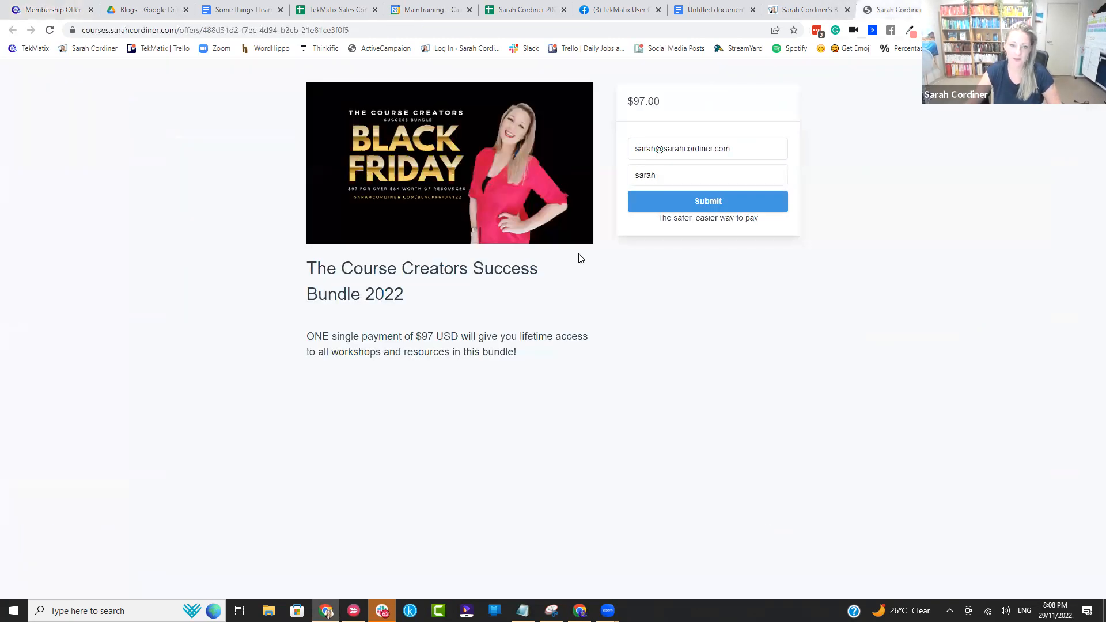
left_click_drag(306, 339, 554, 359)
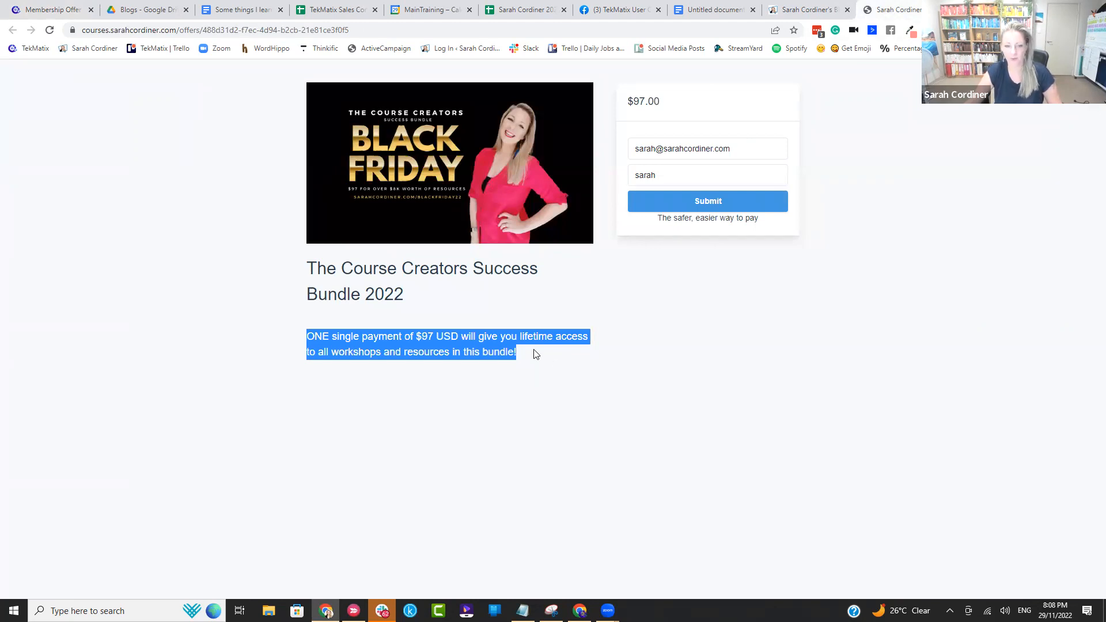
left_click(510, 300)
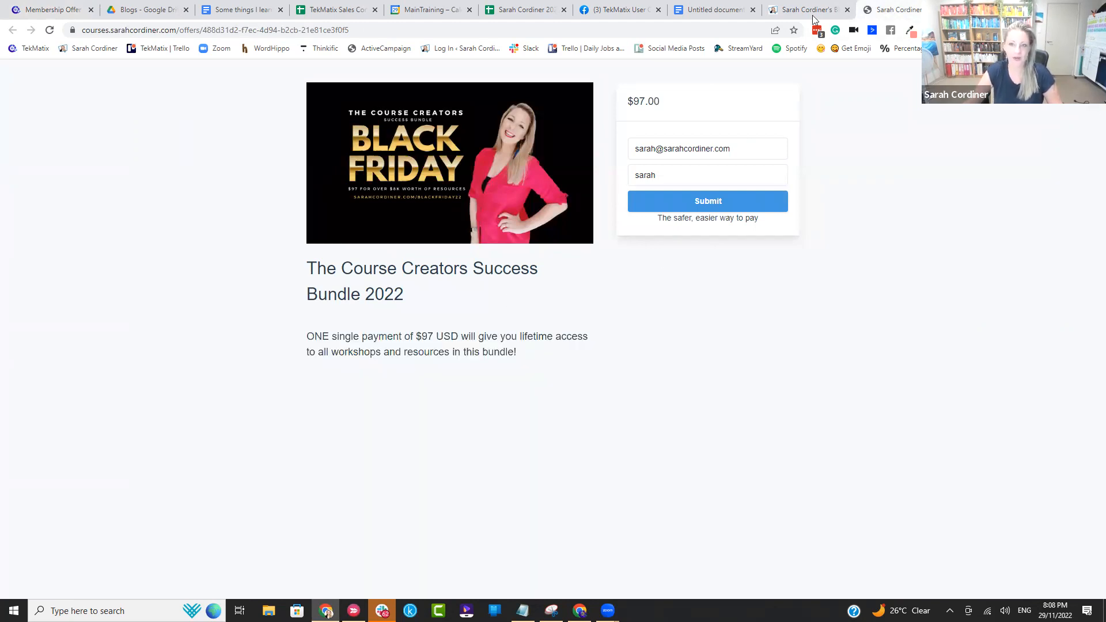
left_click(33, 18)
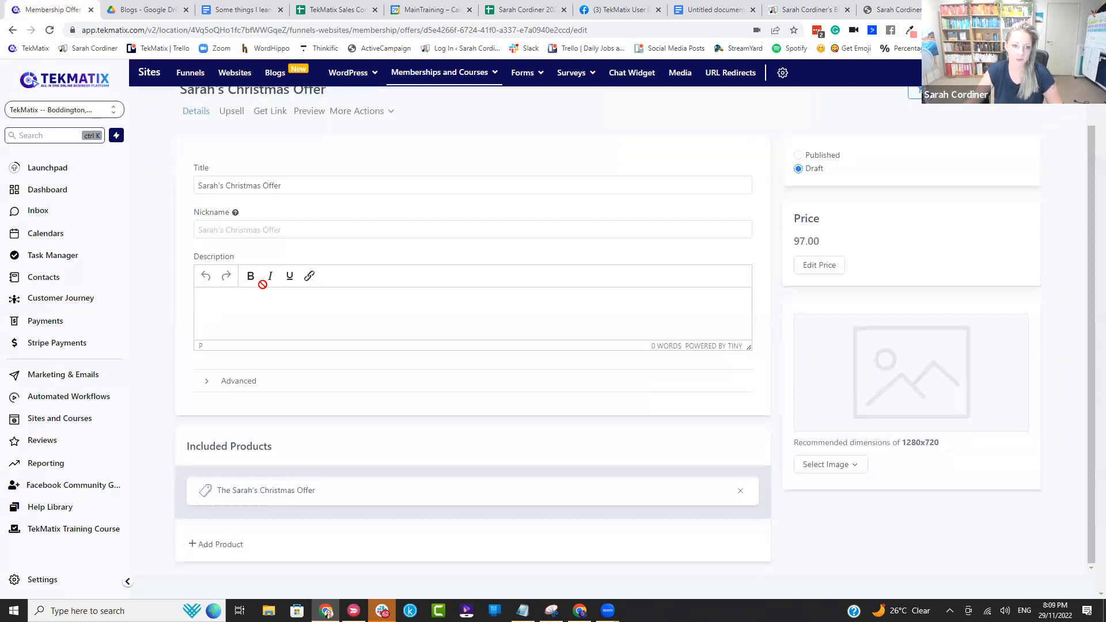
Step: Examine the Black Friday bundle's checkout page in a narrow, phone-width browser window, and restore the window to full size
left_click(894, 10)
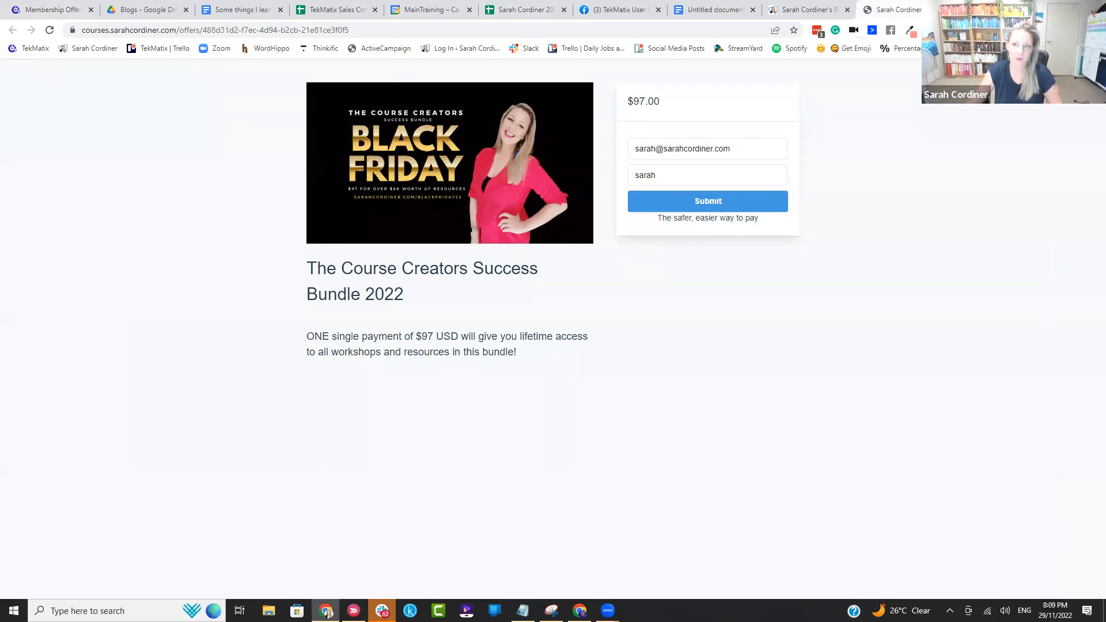
left_click(1067, 8)
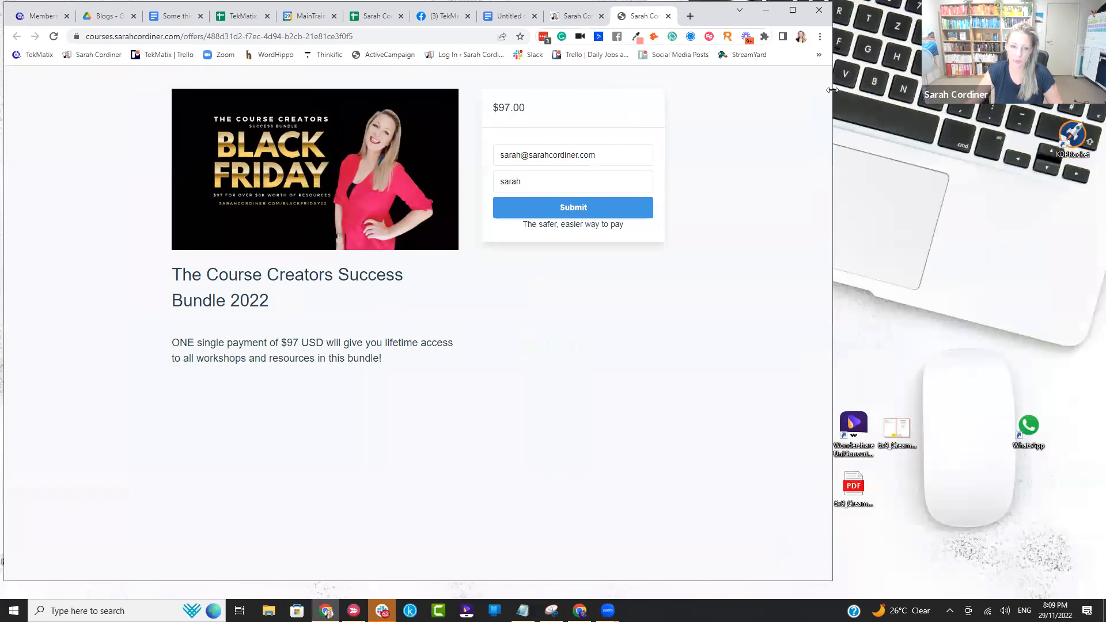
left_click_drag(833, 90, 229, 396)
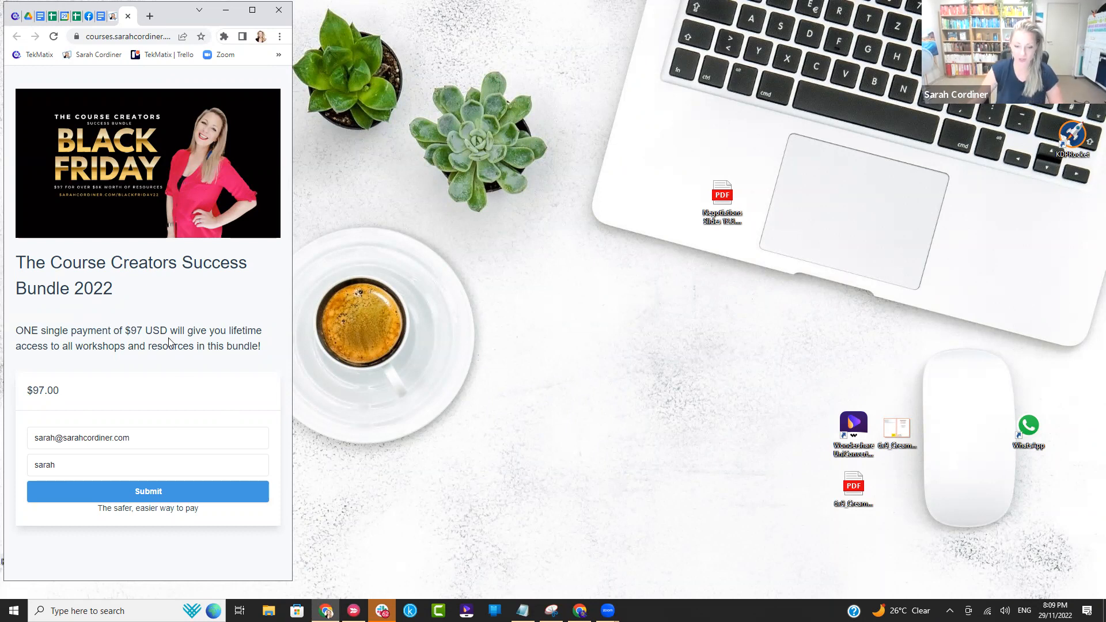
left_click(252, 10)
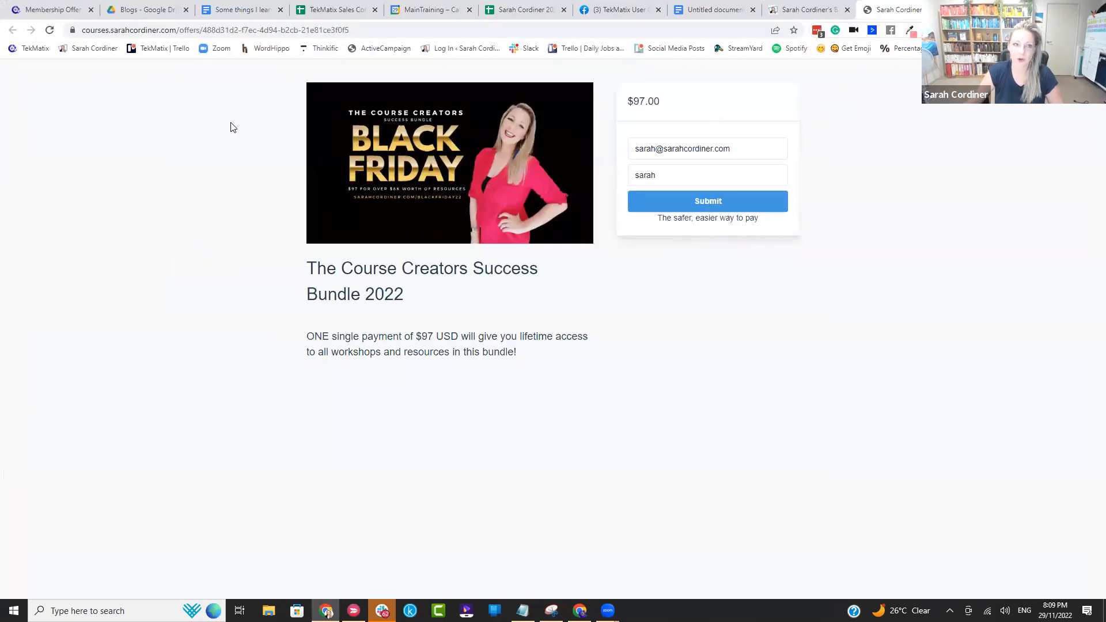
Step: Return to the Christmas offer in TekMatix and enter the description "one sinple sentence to make me buy!"
left_click(80, 16)
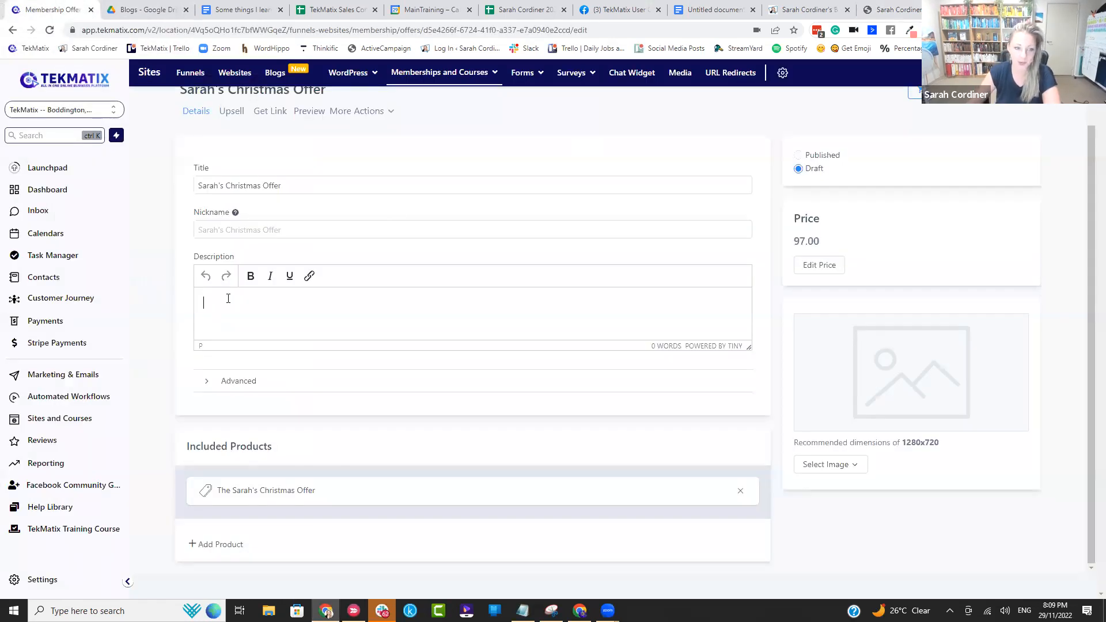
type("one s")
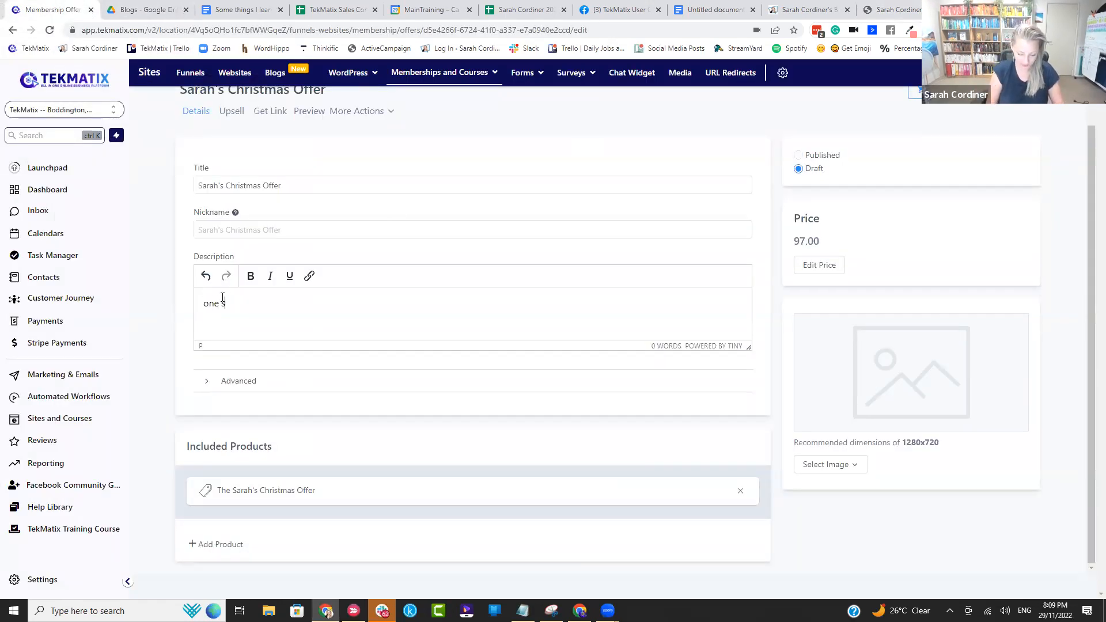
type("imple sem")
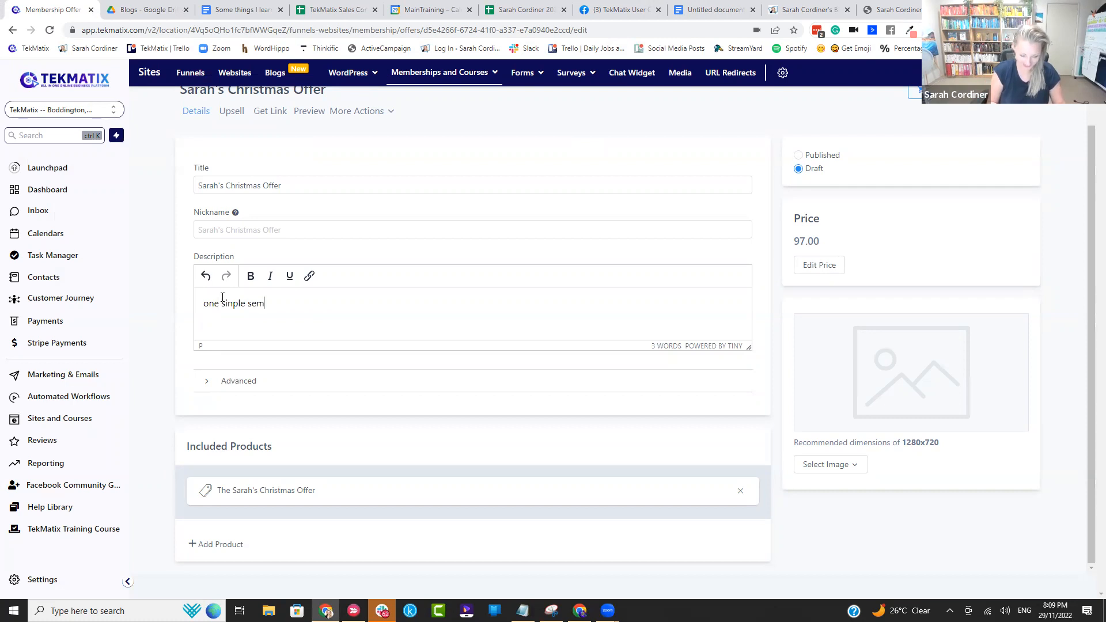
type("tanen")
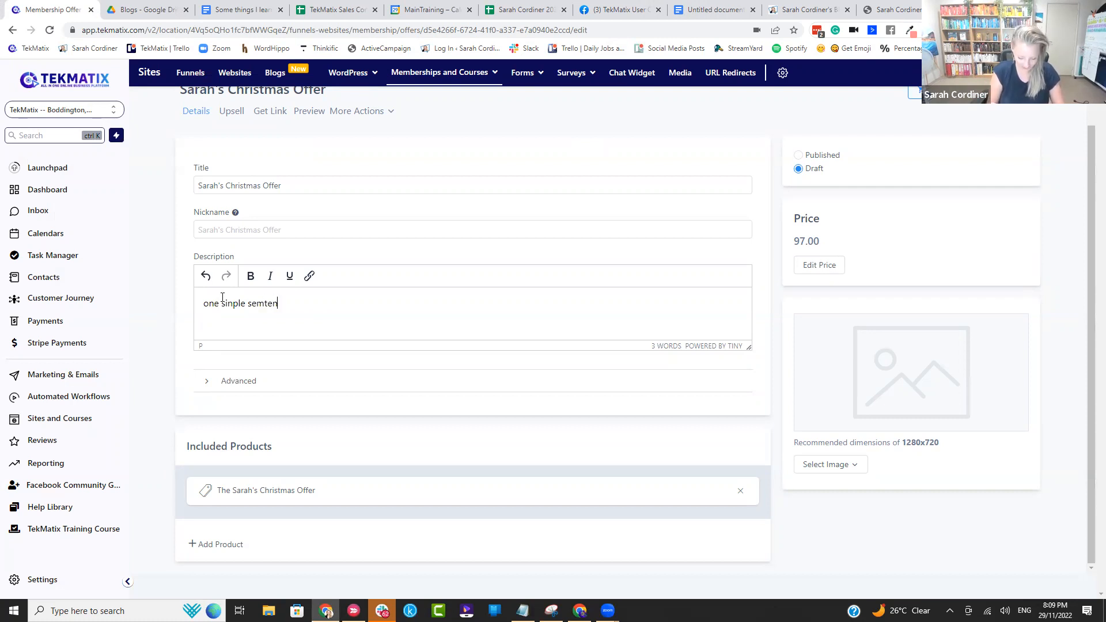
type("ce to make me buy!")
left_click(261, 303)
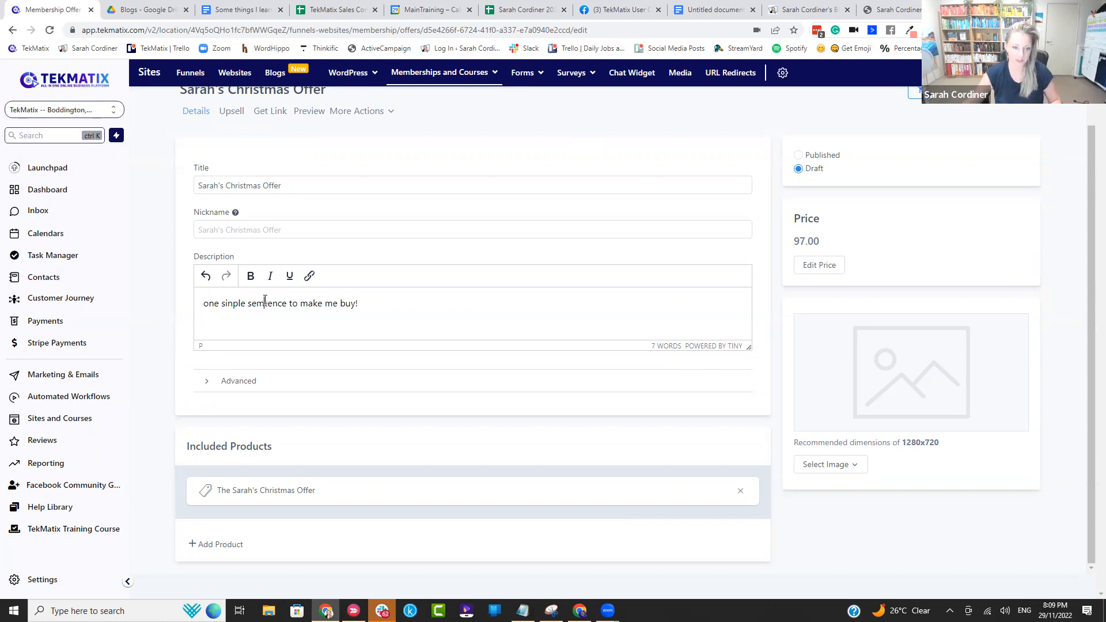
key("BackSpace")
type("n")
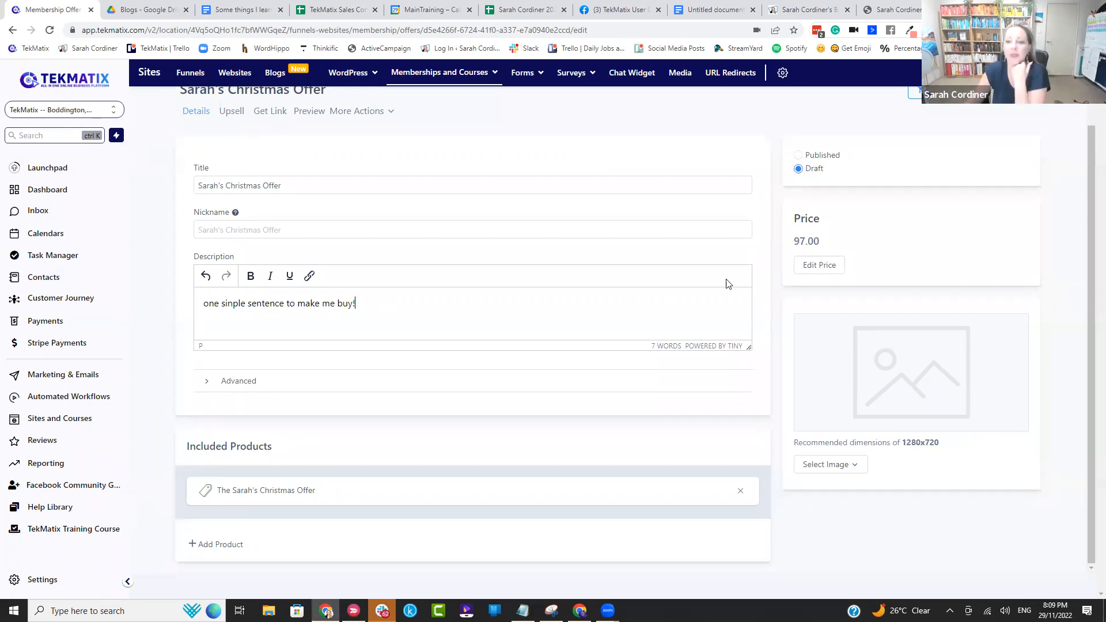
Step: Examine the one-time payment, recurring subscription and free settings in the offer's pricing plans, and close them without saving
scroll(749, 277, "up", 1)
left_click(819, 304)
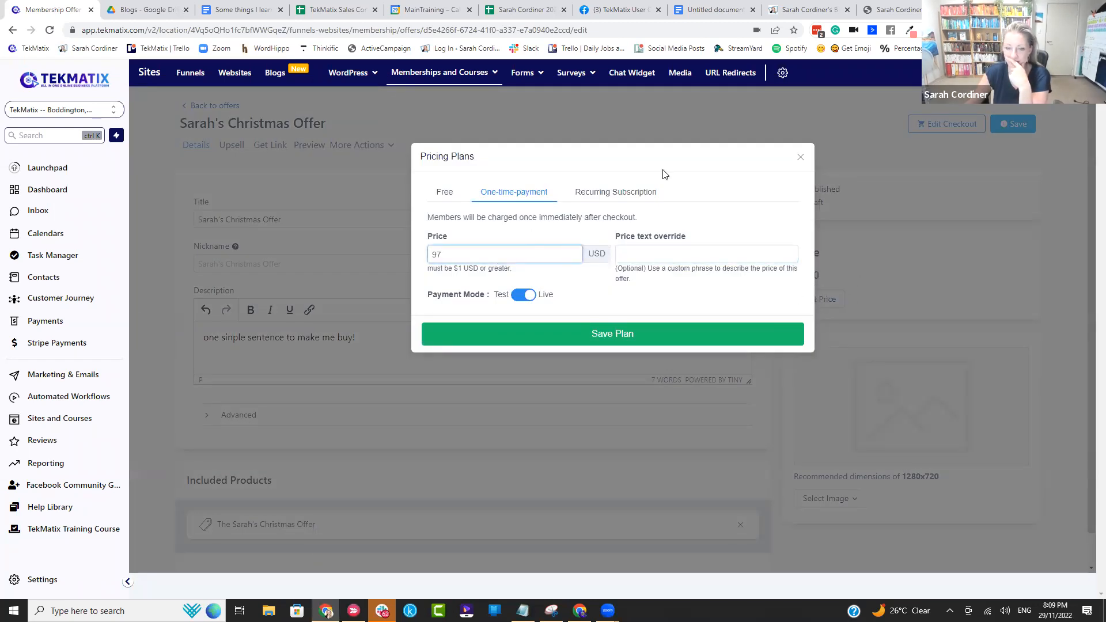
left_click(631, 195)
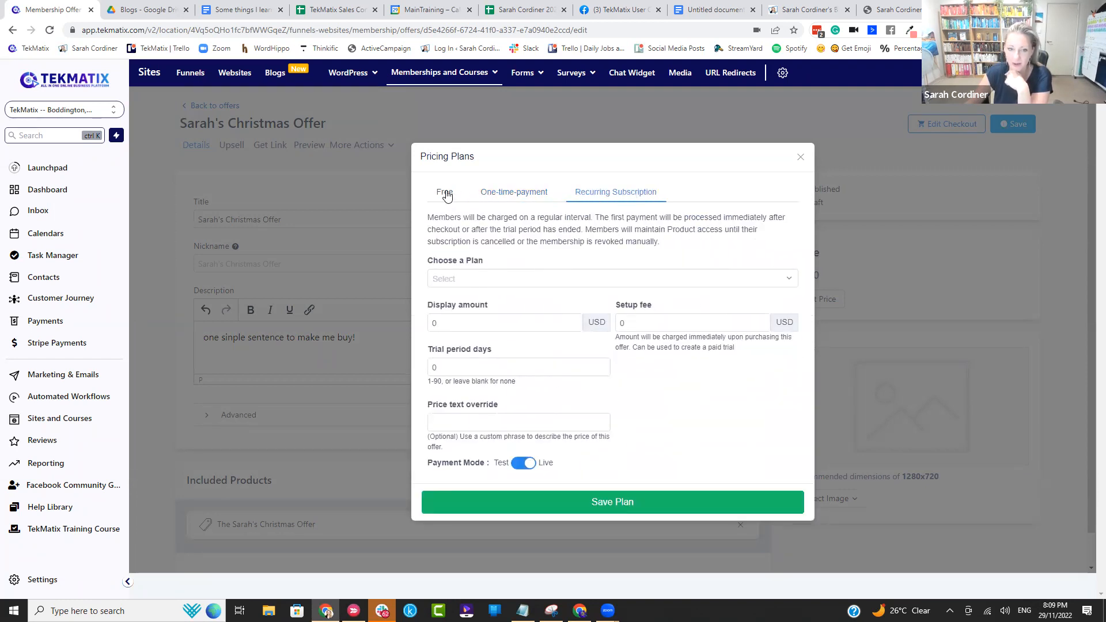
left_click(437, 367)
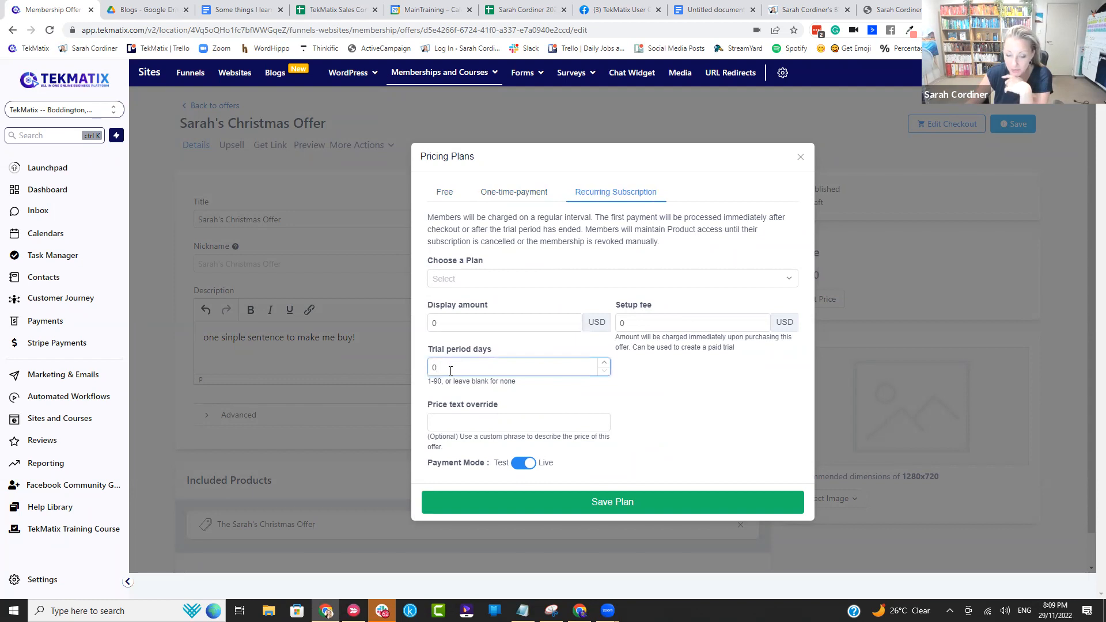
left_click(447, 202)
left_click(447, 253)
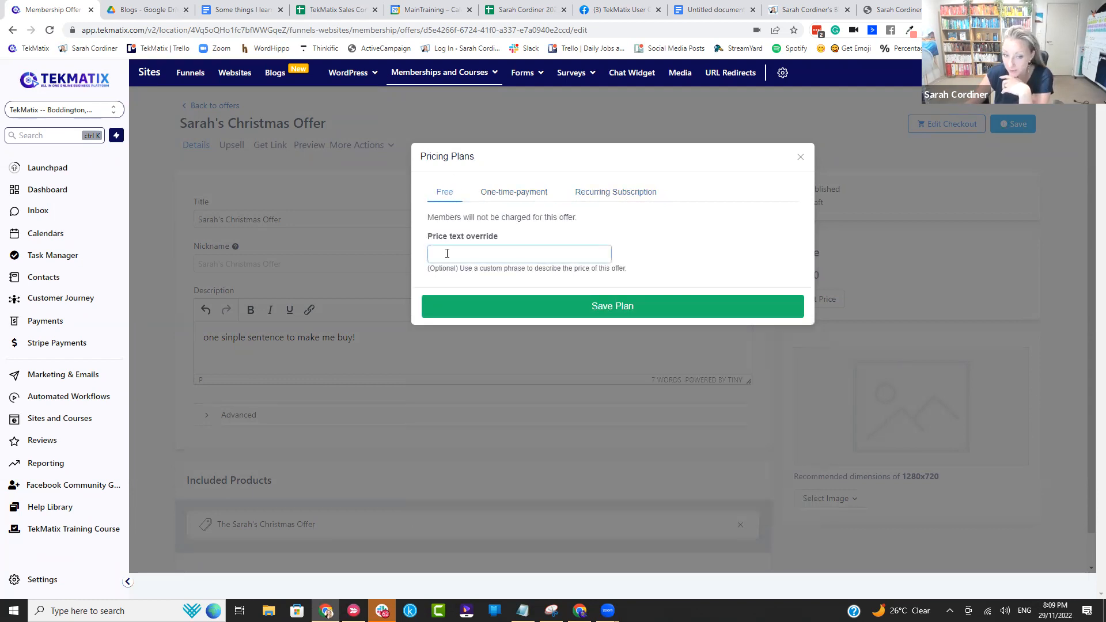
left_click(522, 193)
left_click(801, 156)
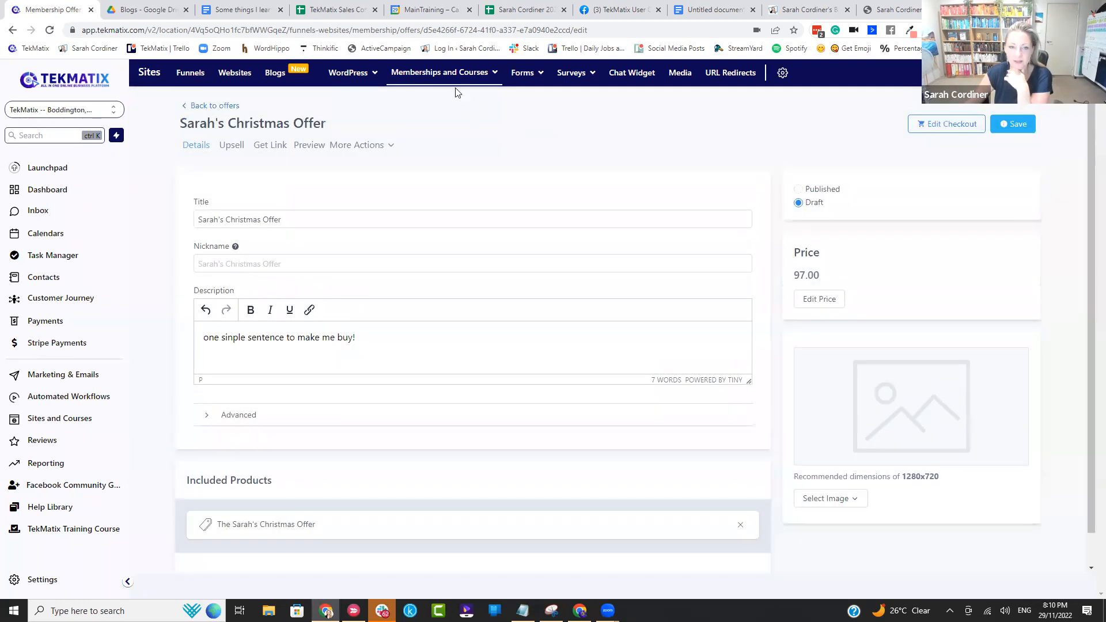
mouse_move(456, 74)
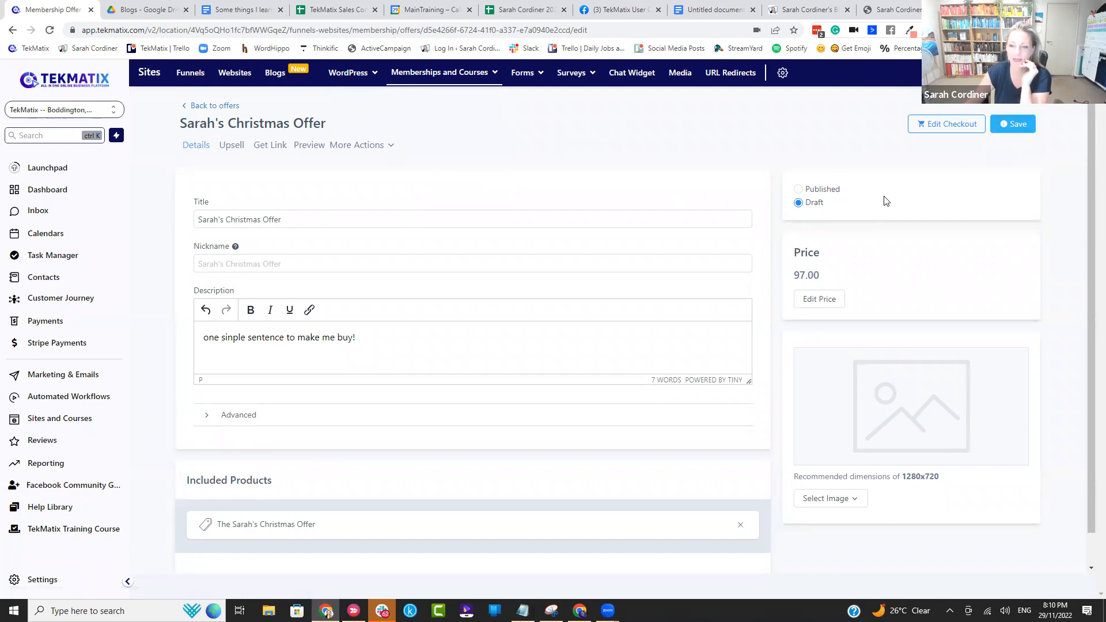
left_click(821, 298)
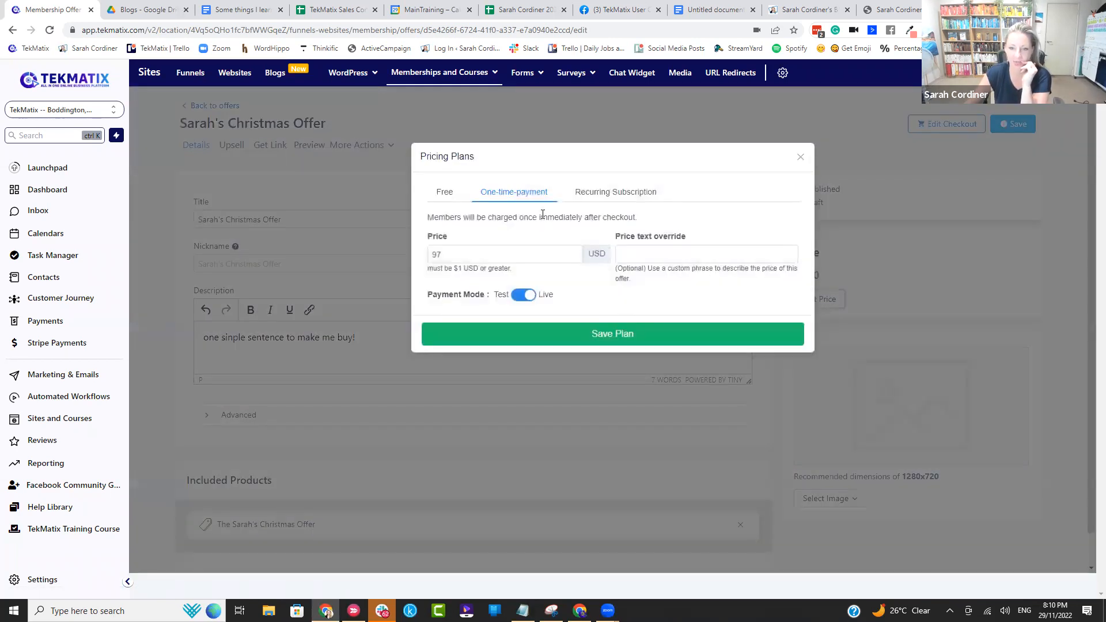
left_click(597, 196)
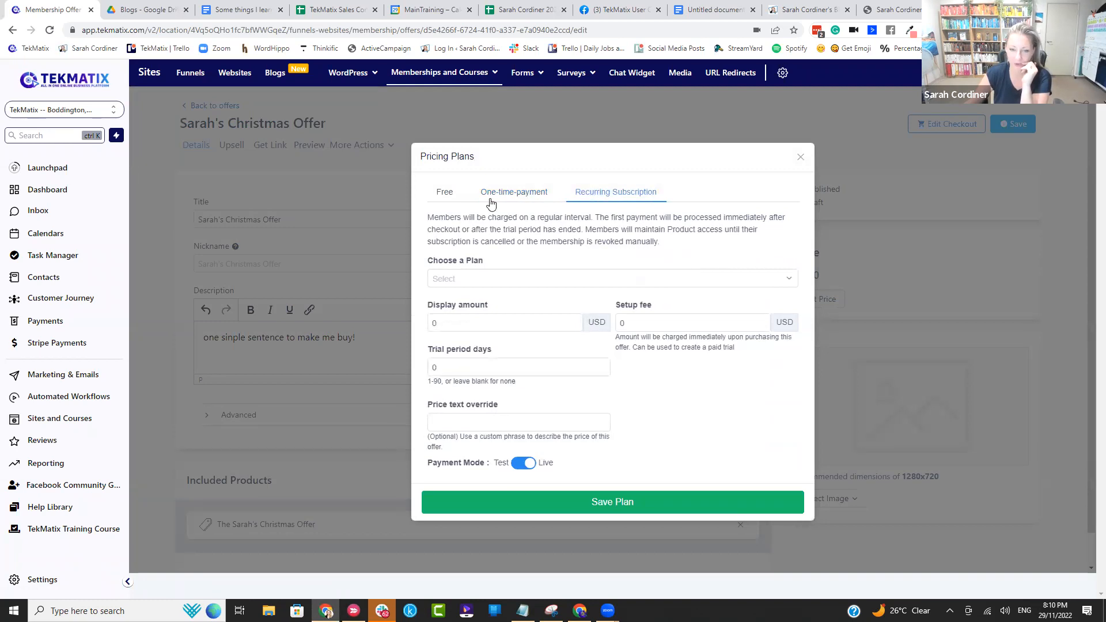
left_click(446, 192)
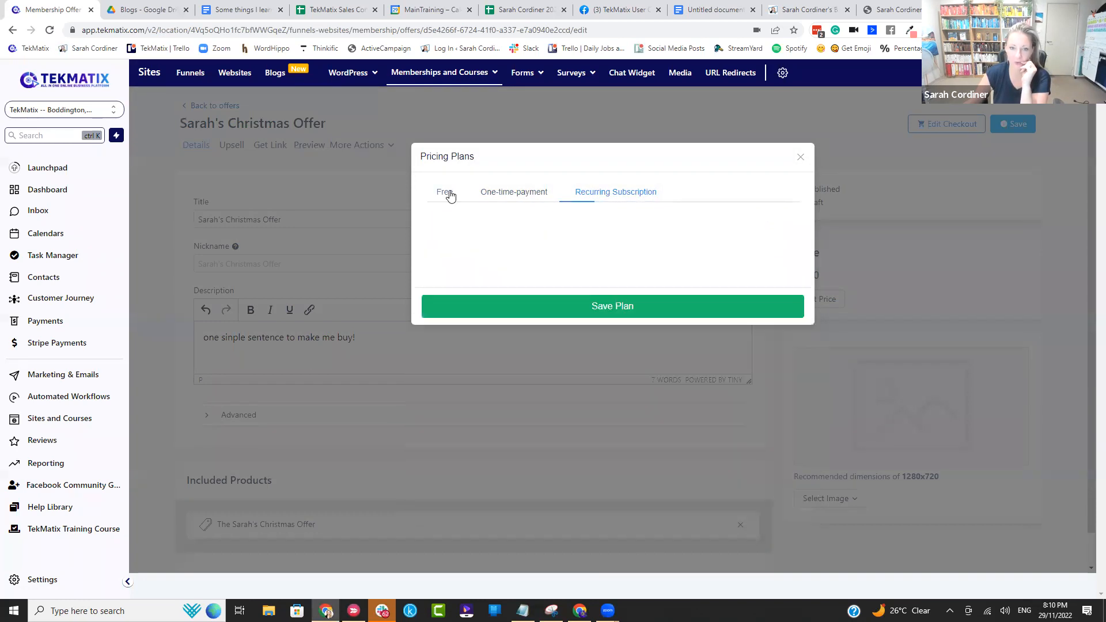
left_click(801, 156)
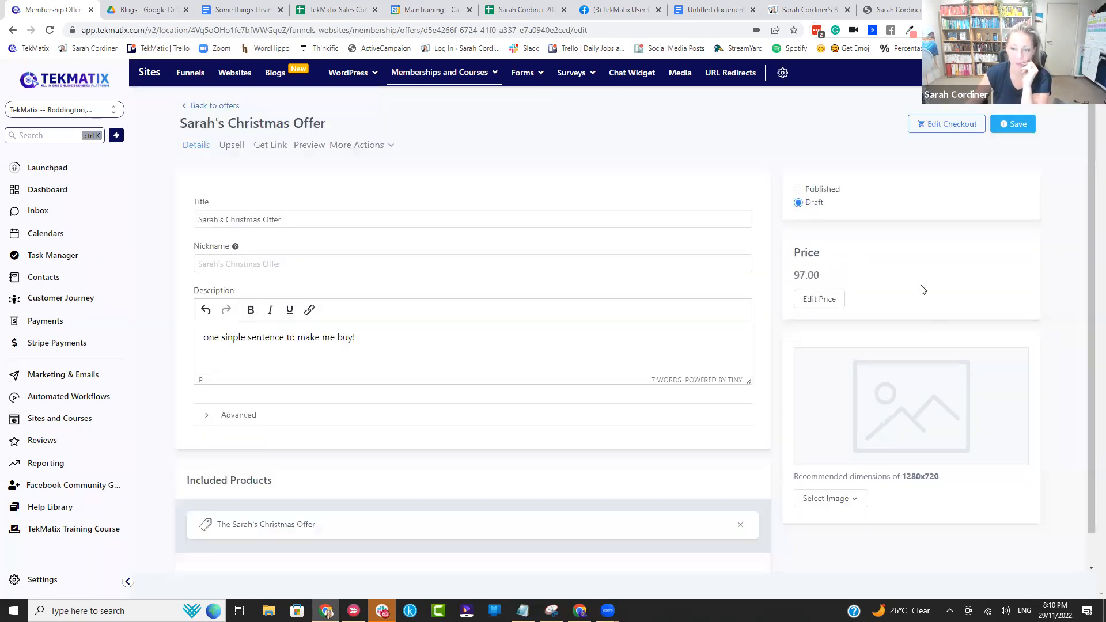
Step: Examine the image on the Black Friday checkout page as an example, and open the additional product selector in the Christmas offer
scroll(775, 341, "down", 1)
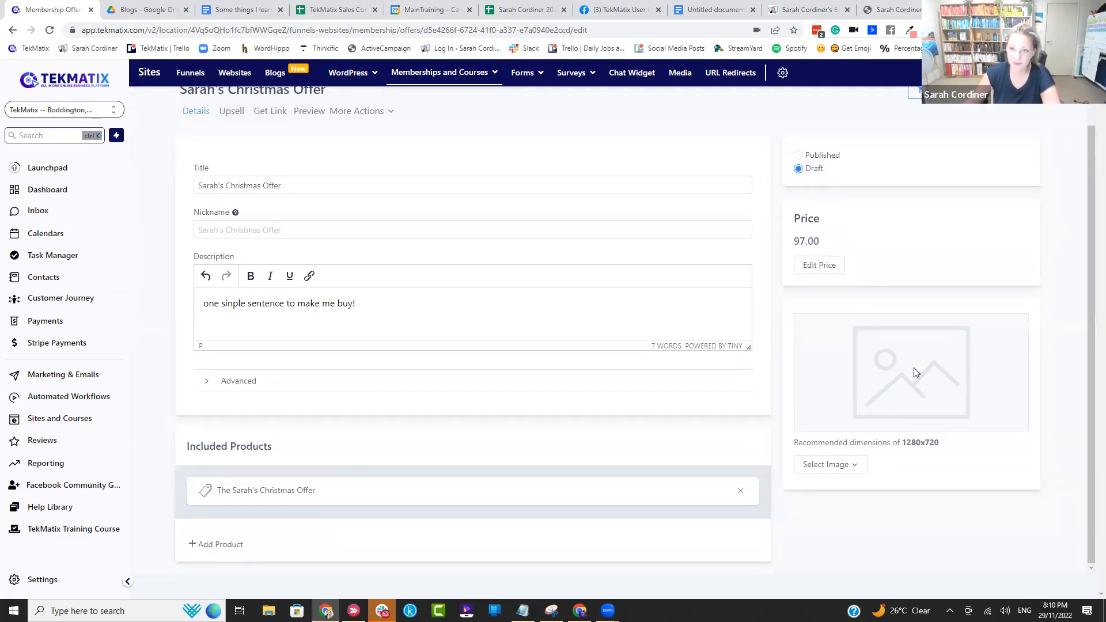
left_click(893, 10)
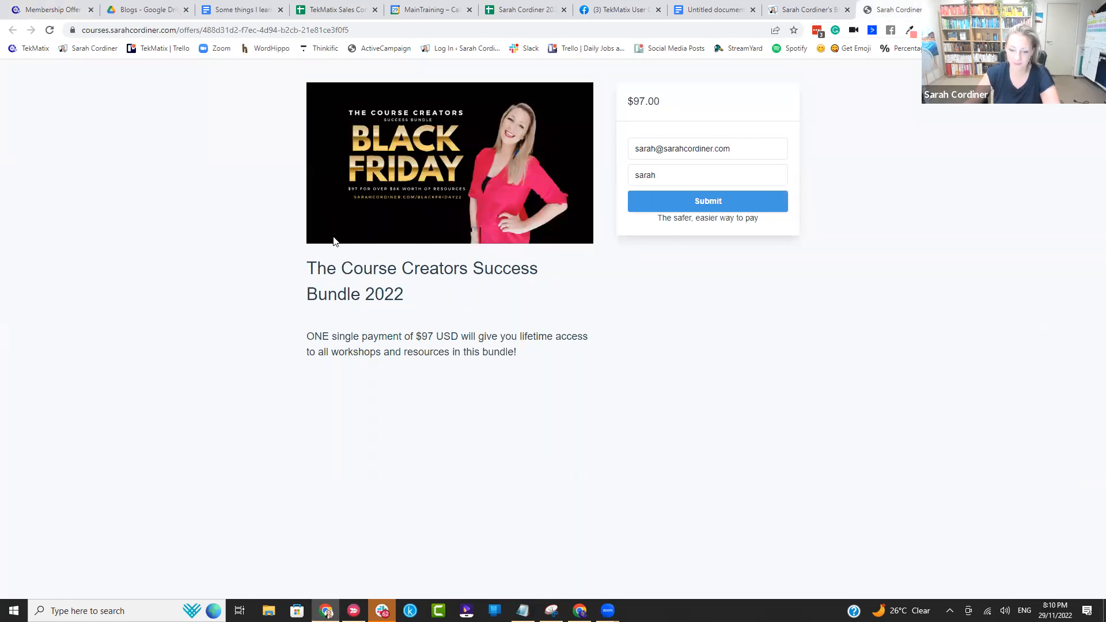
left_click(67, 10)
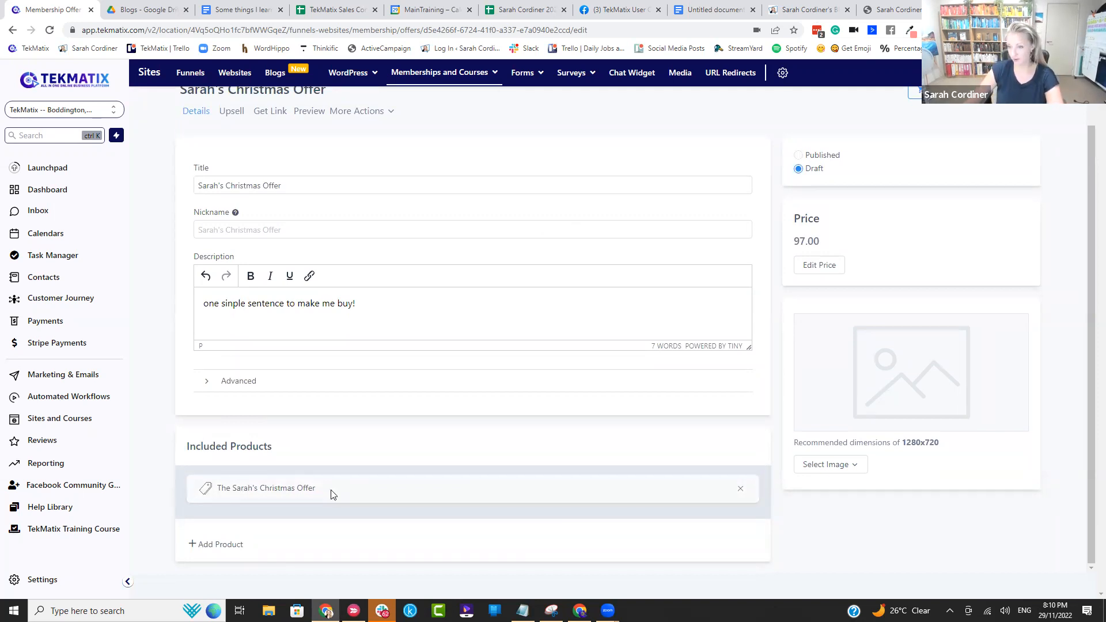
left_click(215, 544)
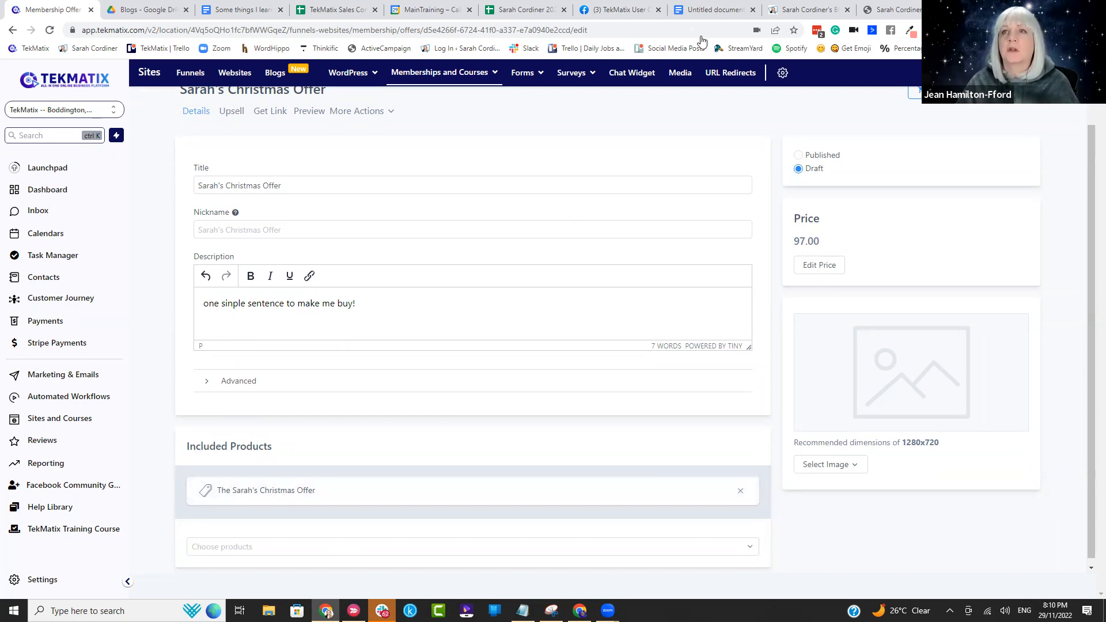
left_click(676, 97)
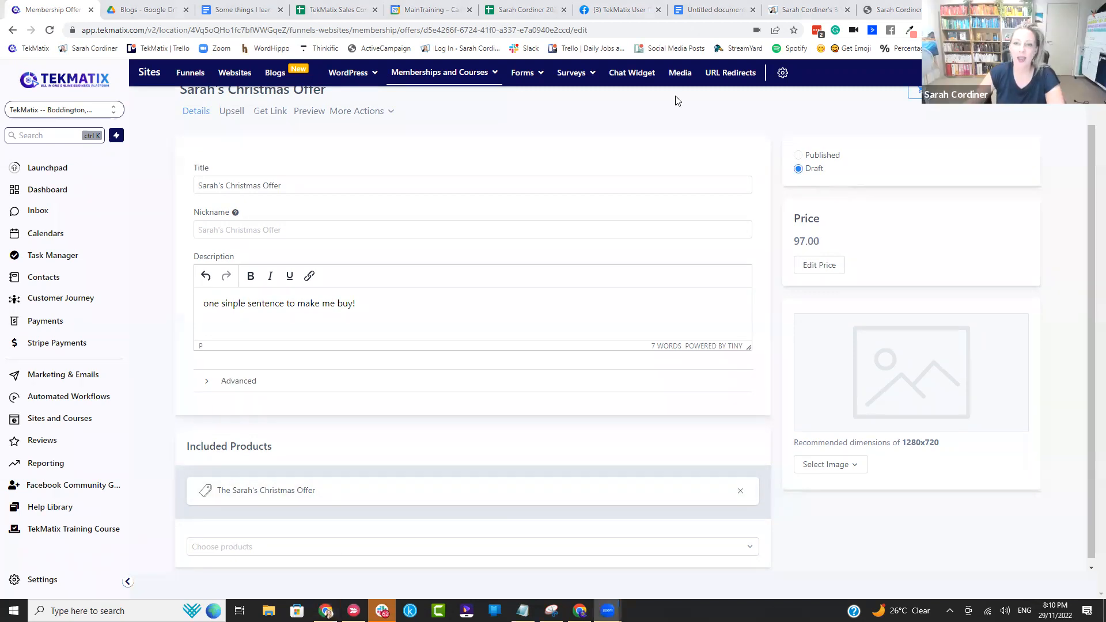
Step: Try a 7-day trial period in the offer's recurring subscription pricing, and clear the trial value
left_click(831, 265)
left_click(609, 193)
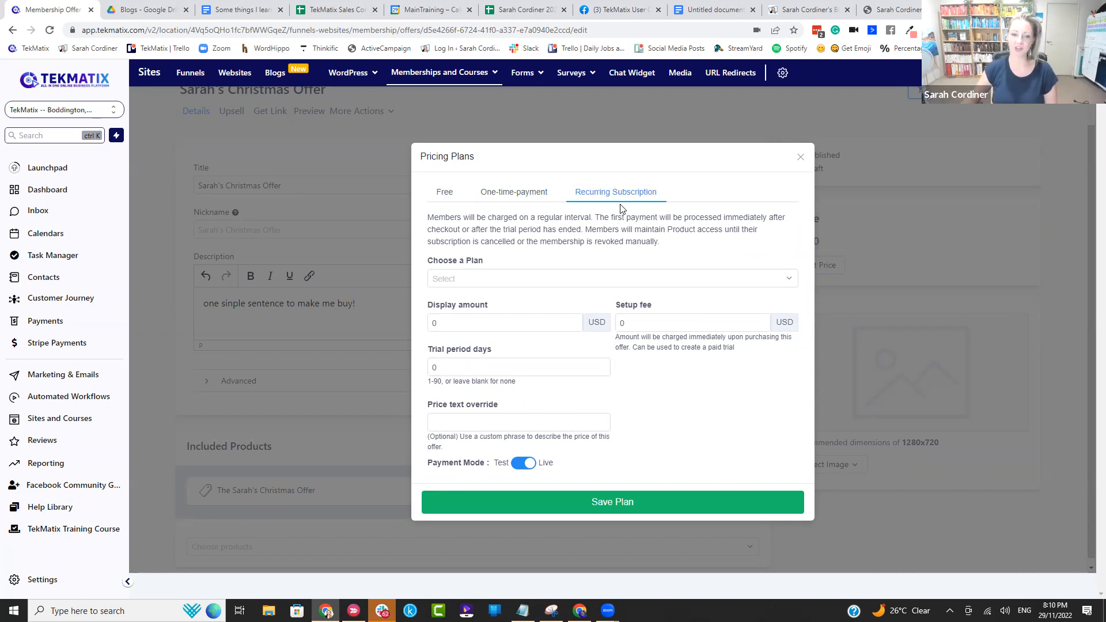
left_click(542, 321)
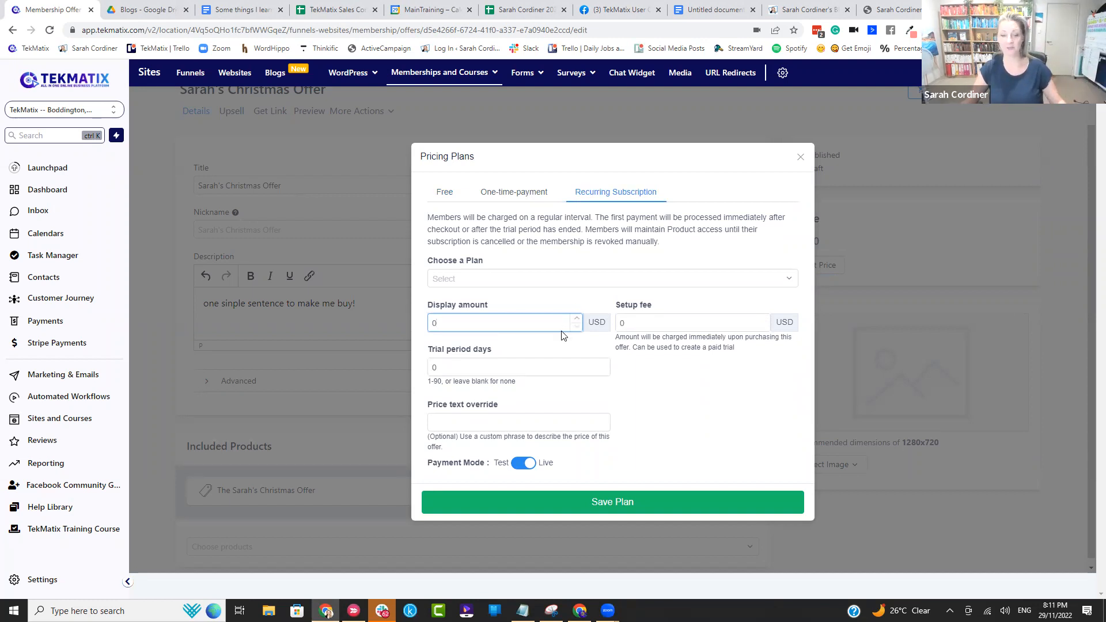
left_click(470, 365)
type("7")
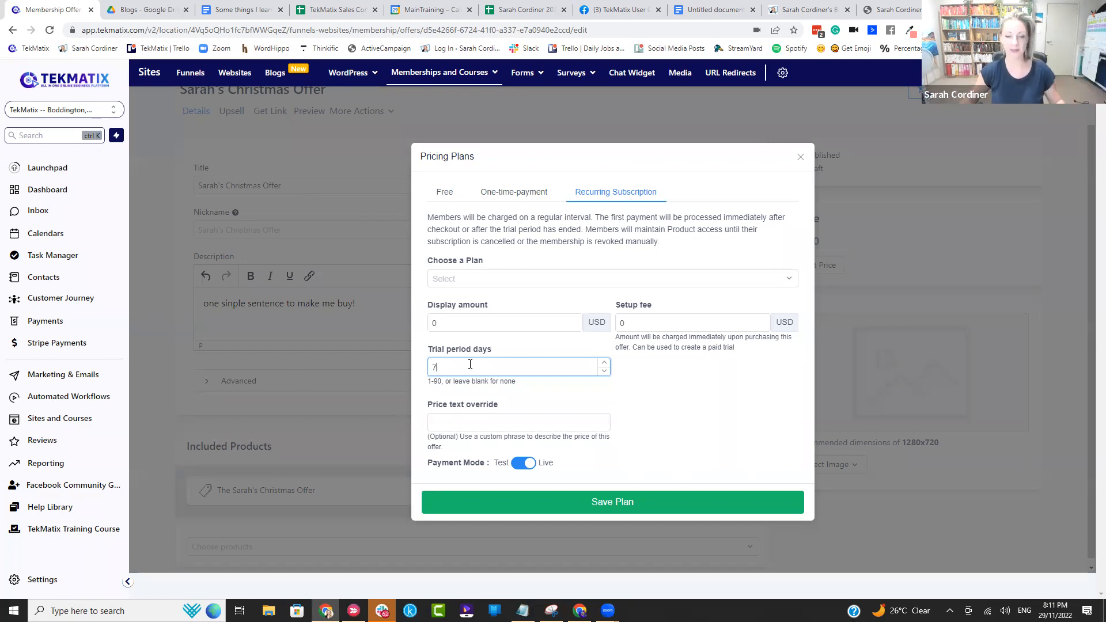
key("BackSpace")
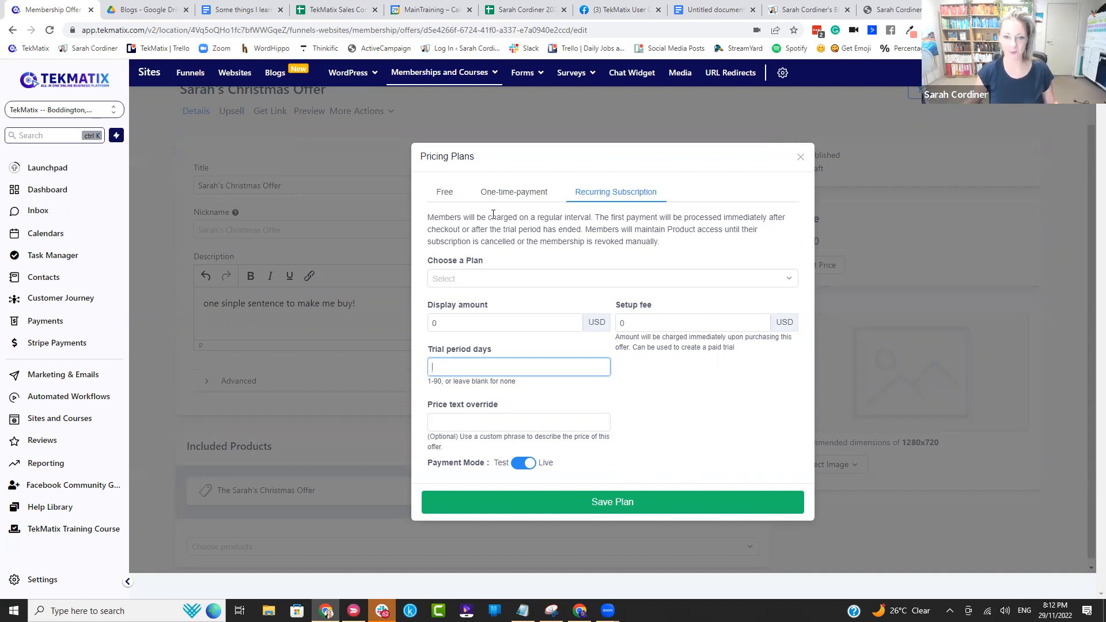
Step: Switch the offer's pricing plan to one-time payment and place the cursor in the price text override field
left_click(506, 197)
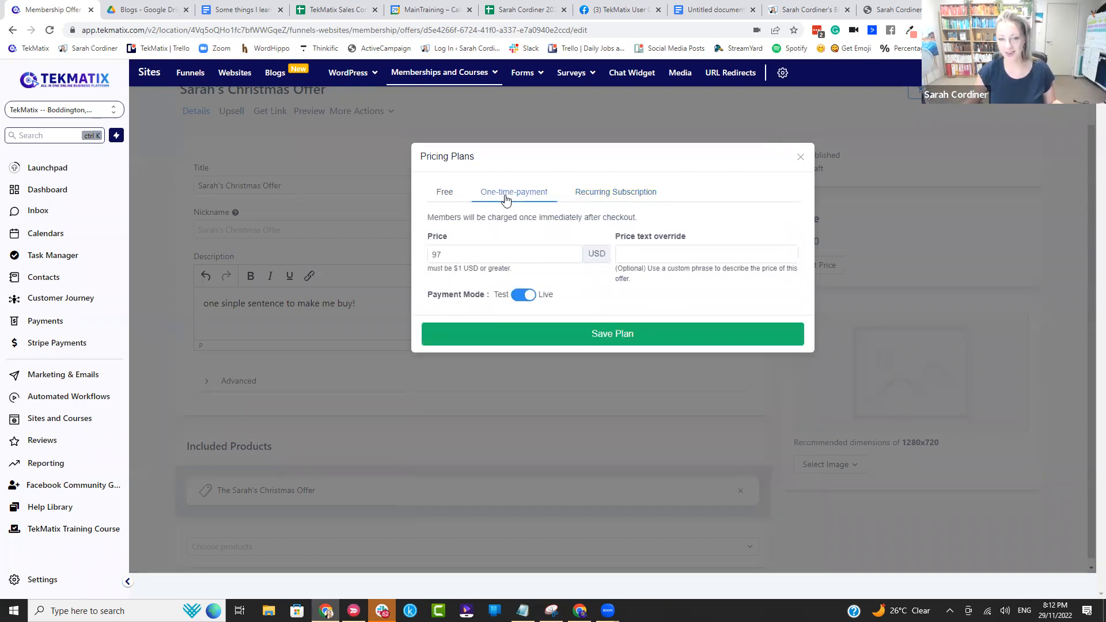
left_click(632, 252)
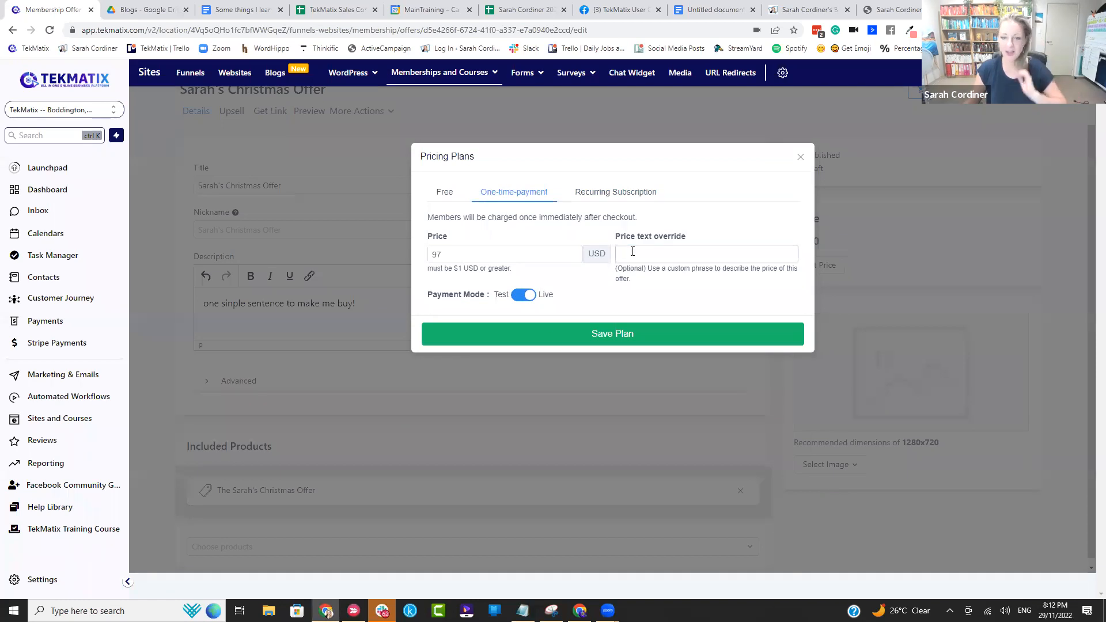
left_click(661, 247)
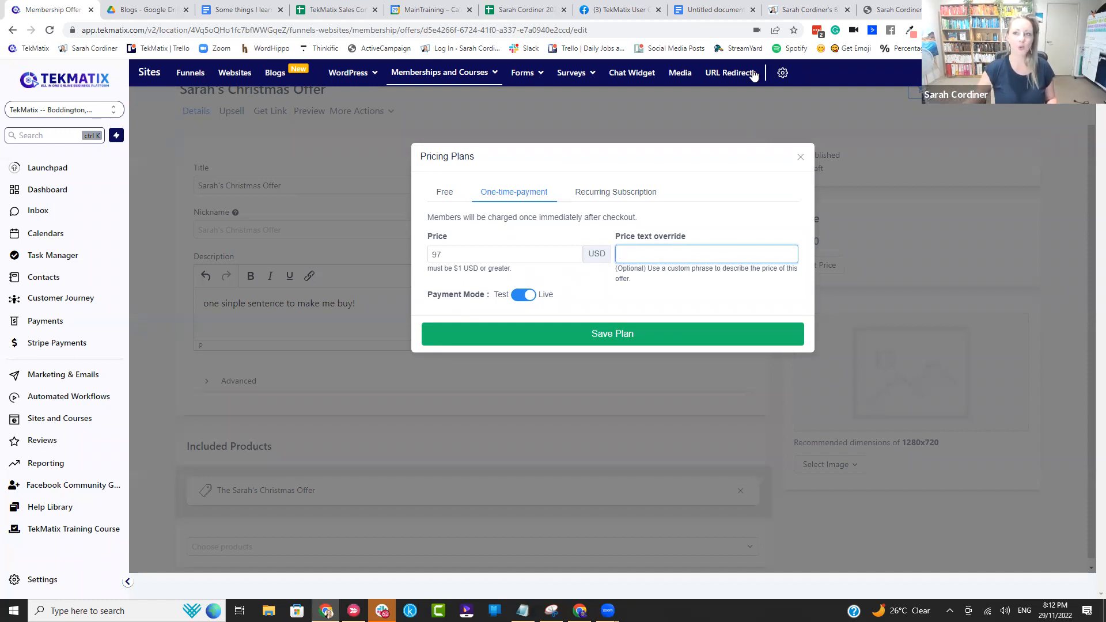
Step: Examine how the price is displayed on the Black Friday bundle's checkout page
left_click(899, 9)
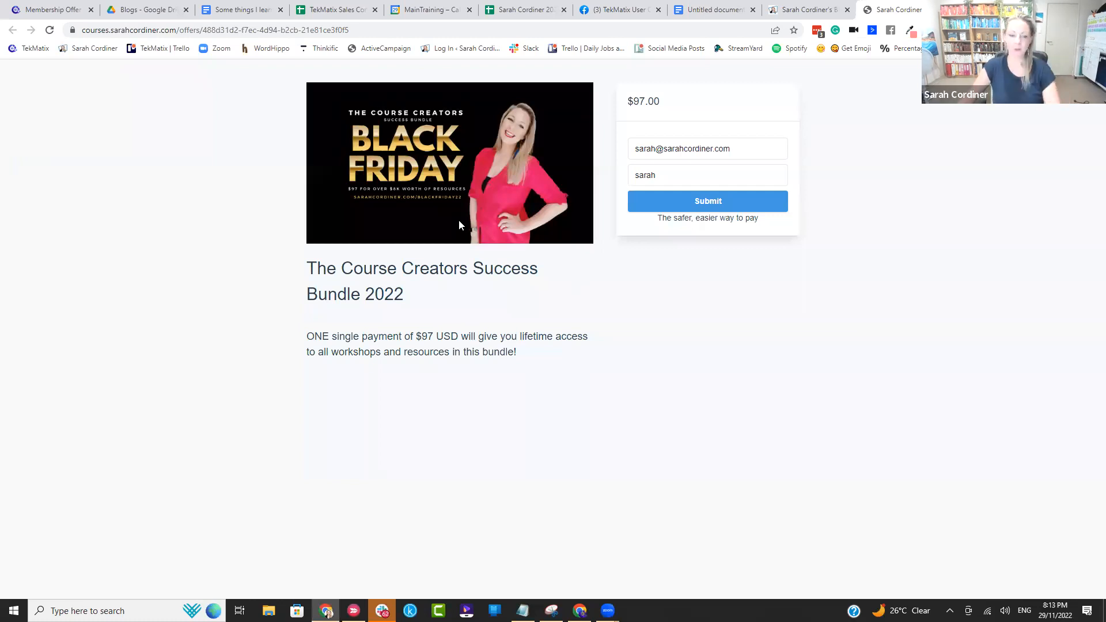
left_click_drag(673, 101, 622, 100)
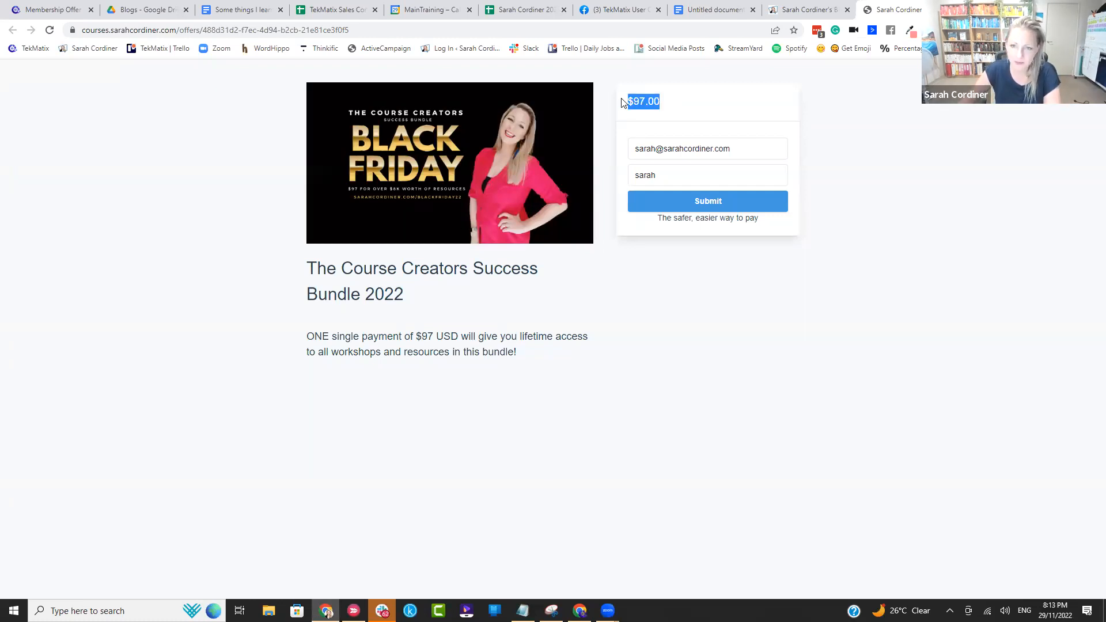
left_click(723, 113)
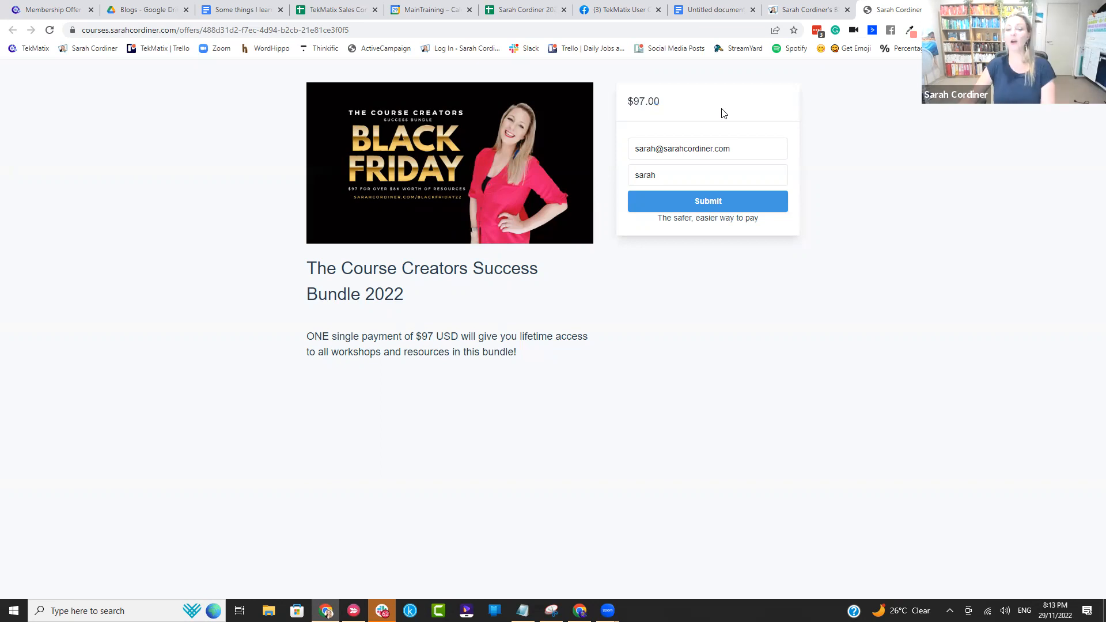
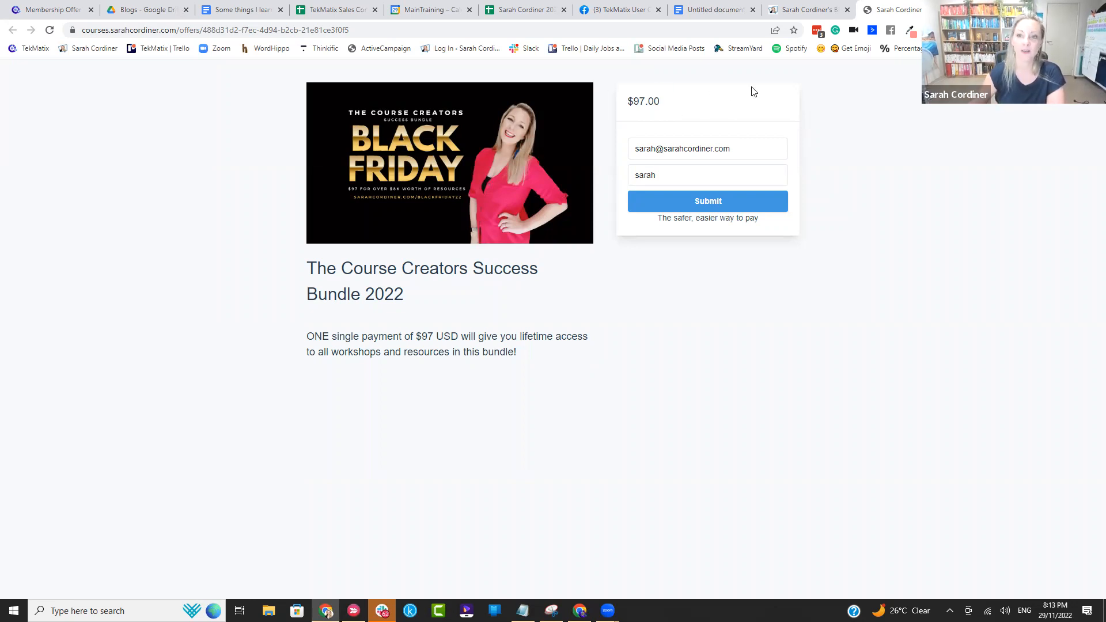
Step: Enter "ONE single payment of $97 USD" as the Christmas offer's price text override in TekMatix and save the one-time payment plan
left_click(34, 10)
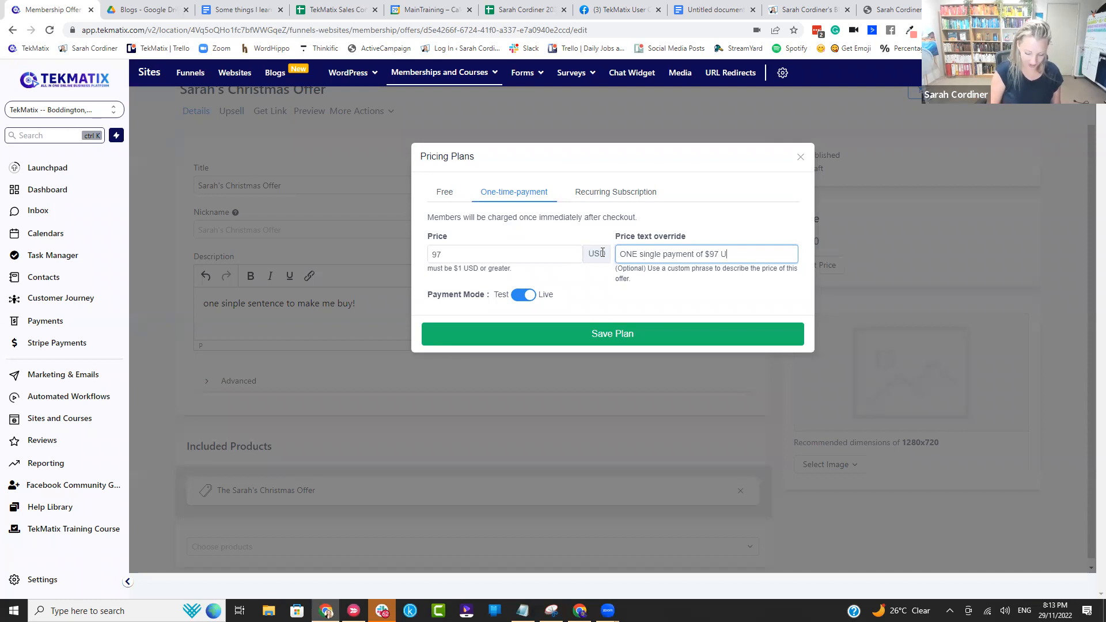
left_click(747, 254)
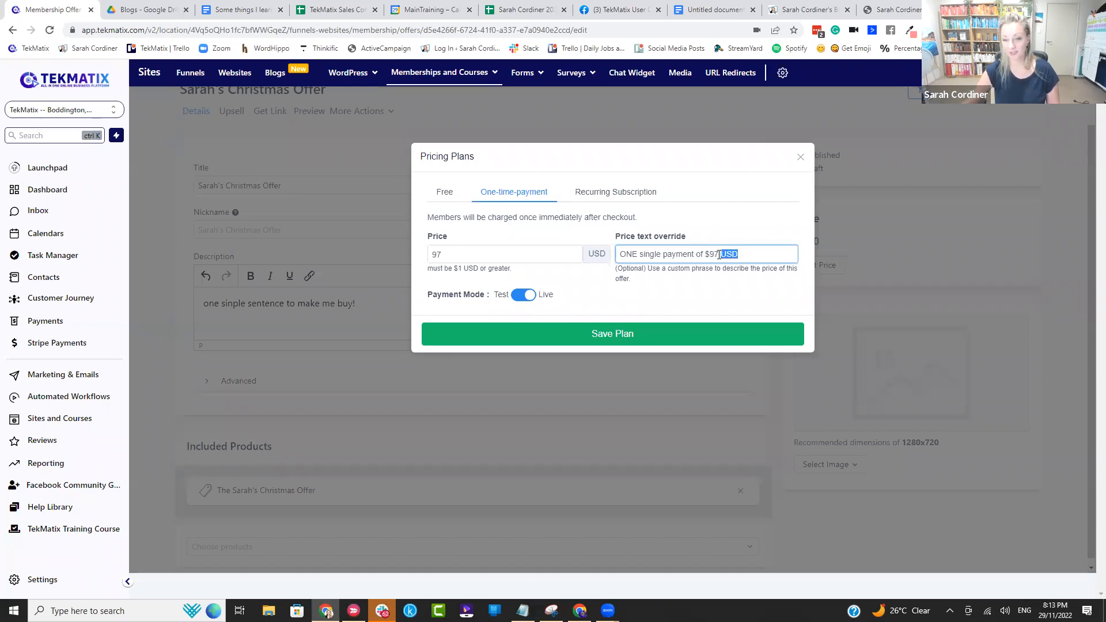
left_click(783, 235)
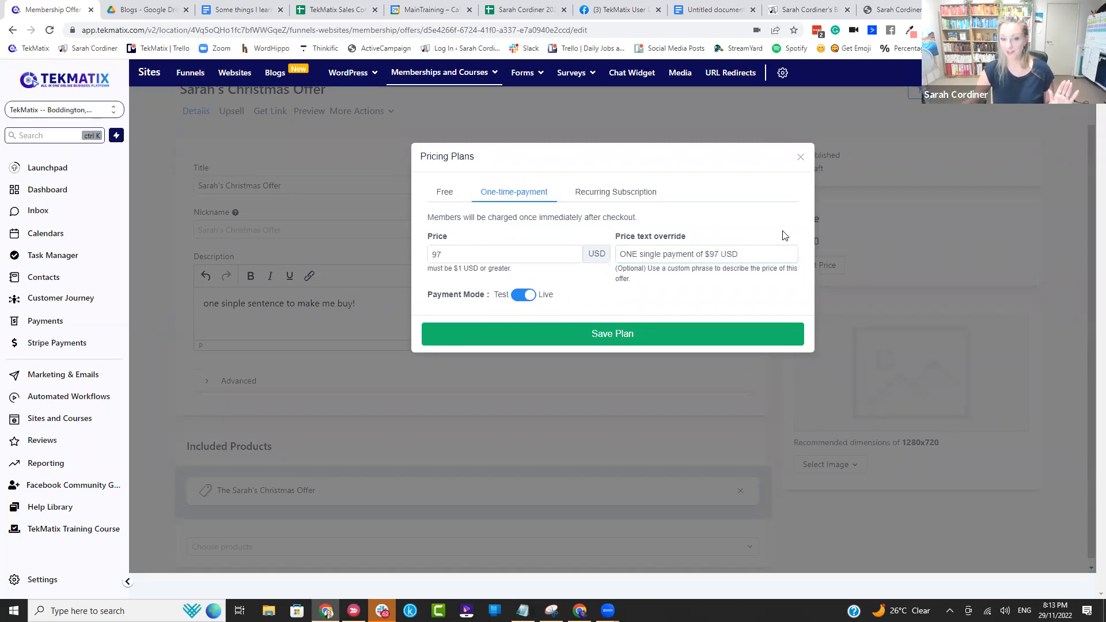
left_click(691, 329)
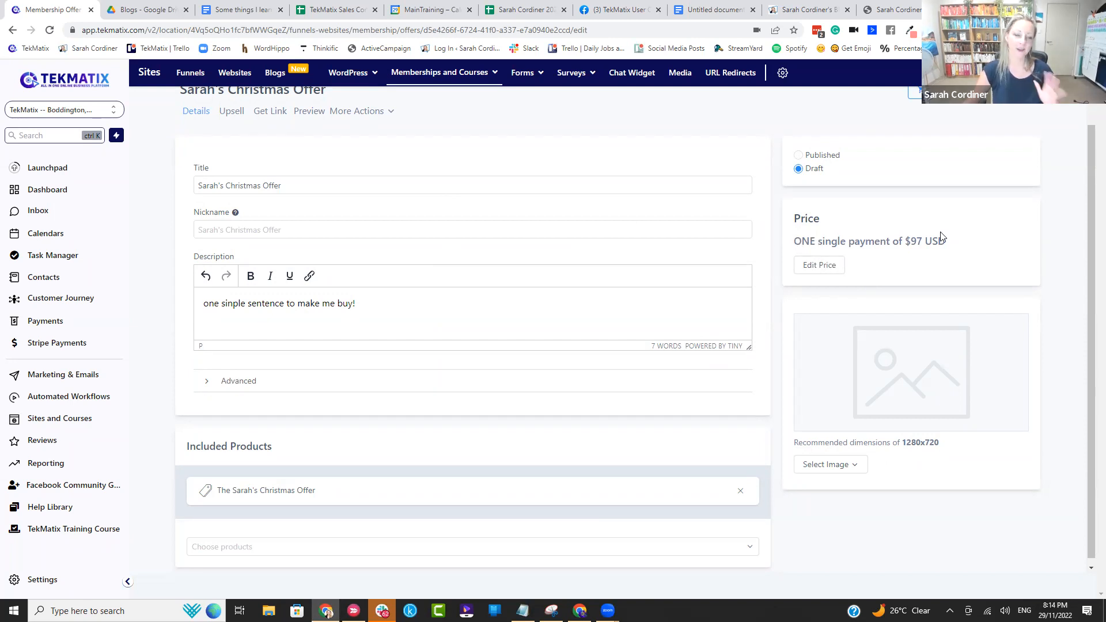
Step: Add "Amazon Book Templates - Clone" and "FREE 5 Day Create Your Course Plan Challenge - Clone" to the offer's included products
scroll(376, 445, "down", 1)
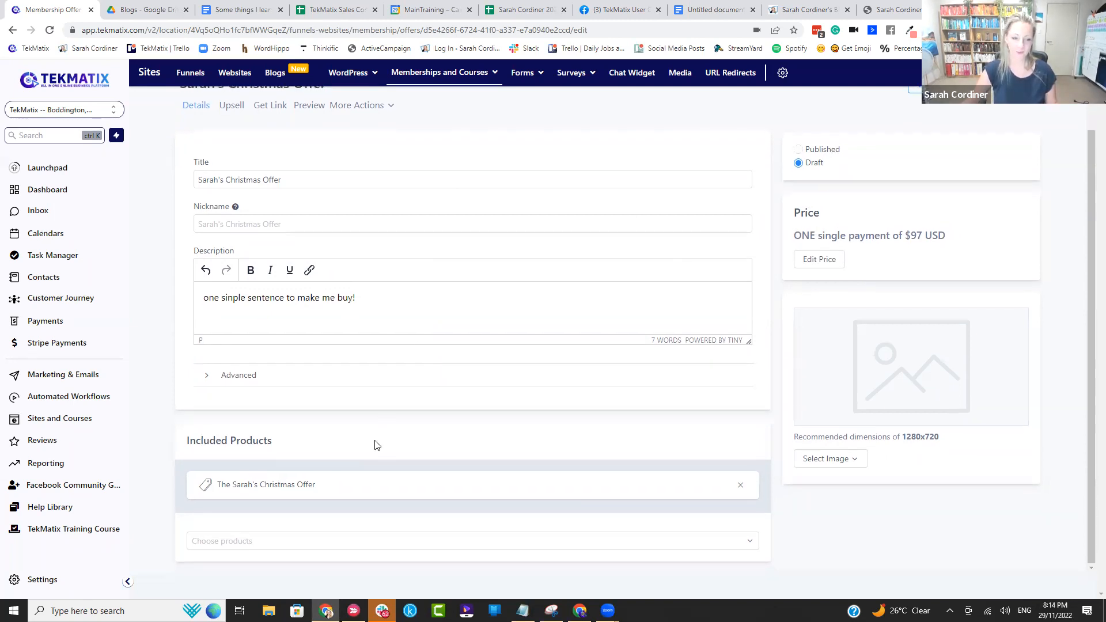
left_click(249, 546)
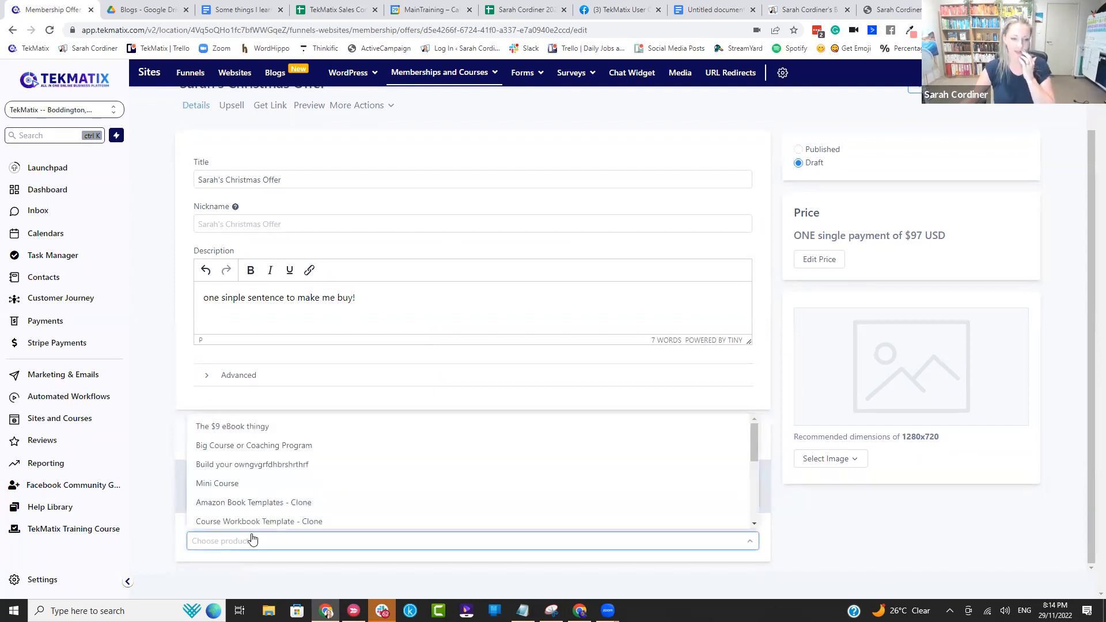
left_click(251, 504)
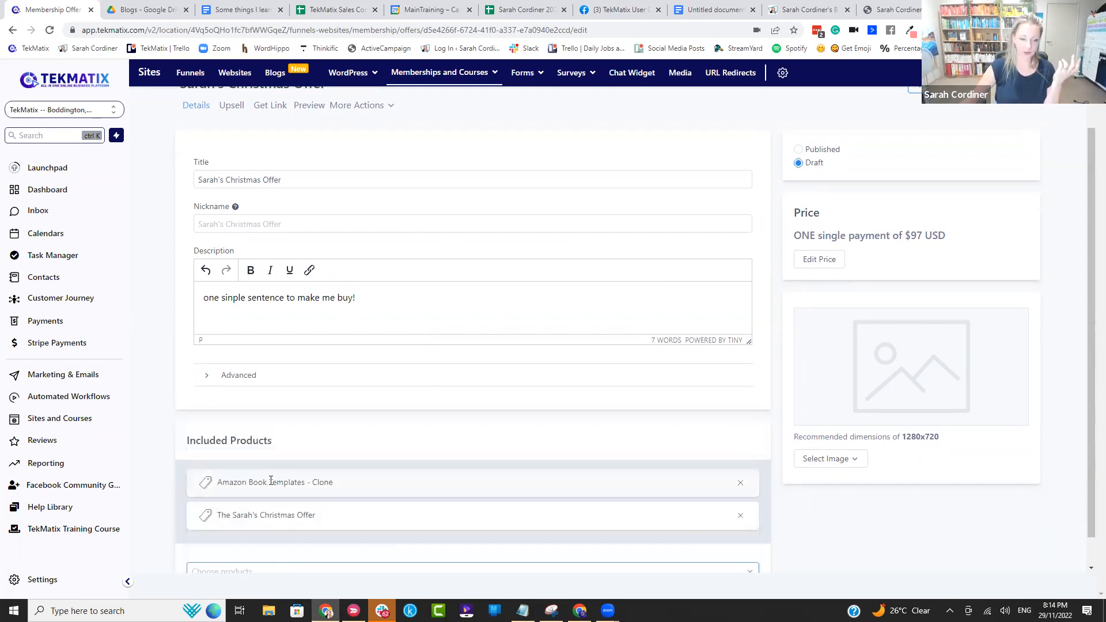
scroll(256, 513, "down", 1)
left_click(248, 542)
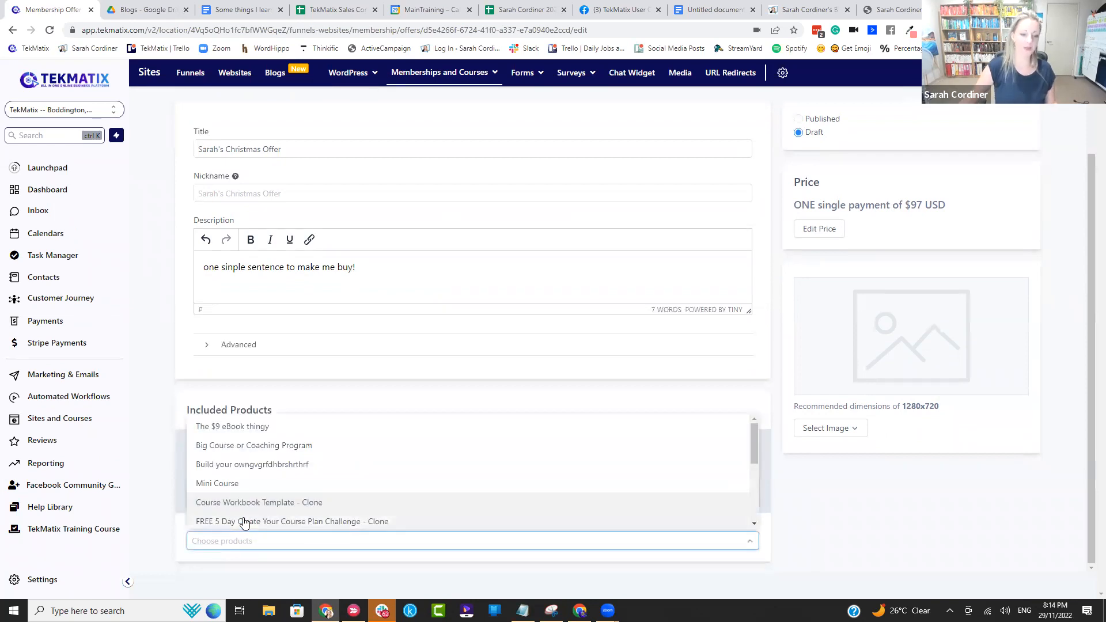
left_click(247, 522)
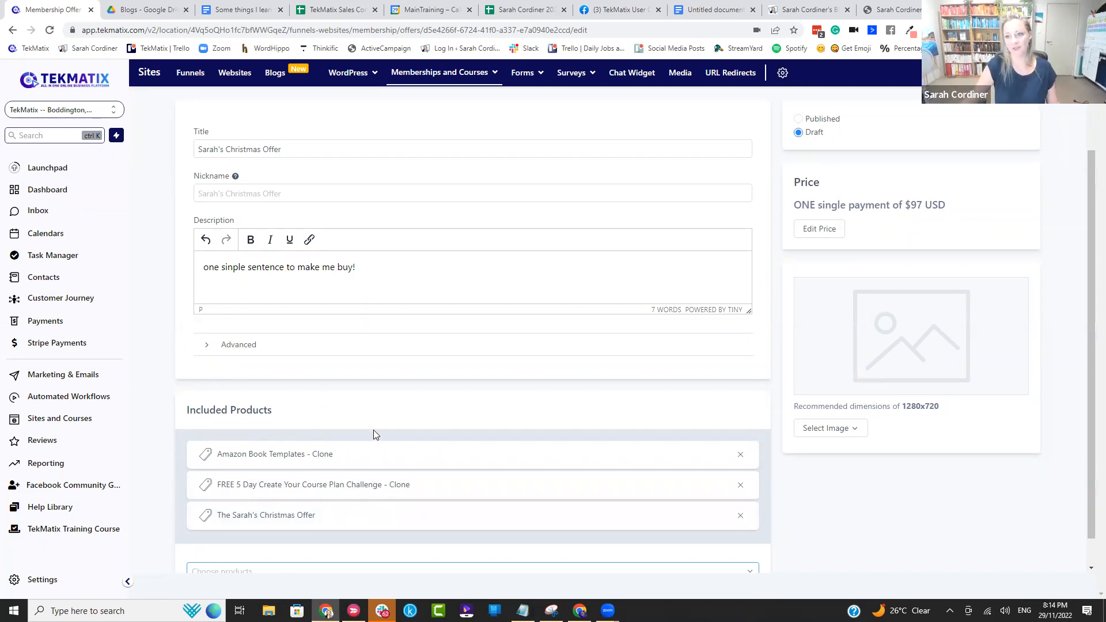
Step: Set the Christmas offer's status to Published and save the offer
scroll(616, 330, "up", 1)
left_click(799, 188)
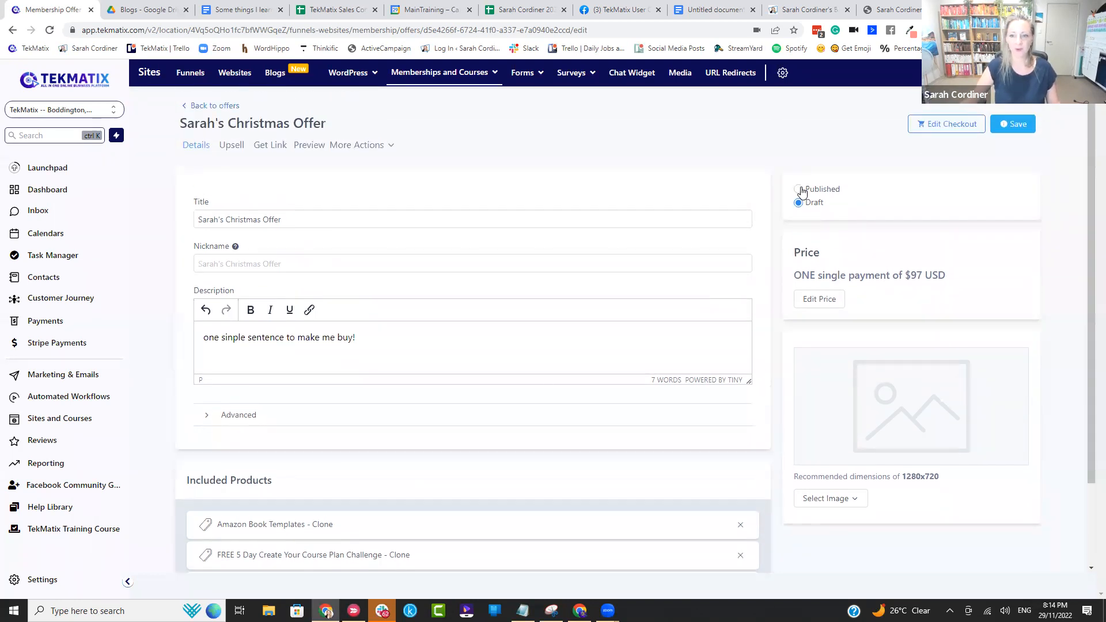
left_click(1020, 128)
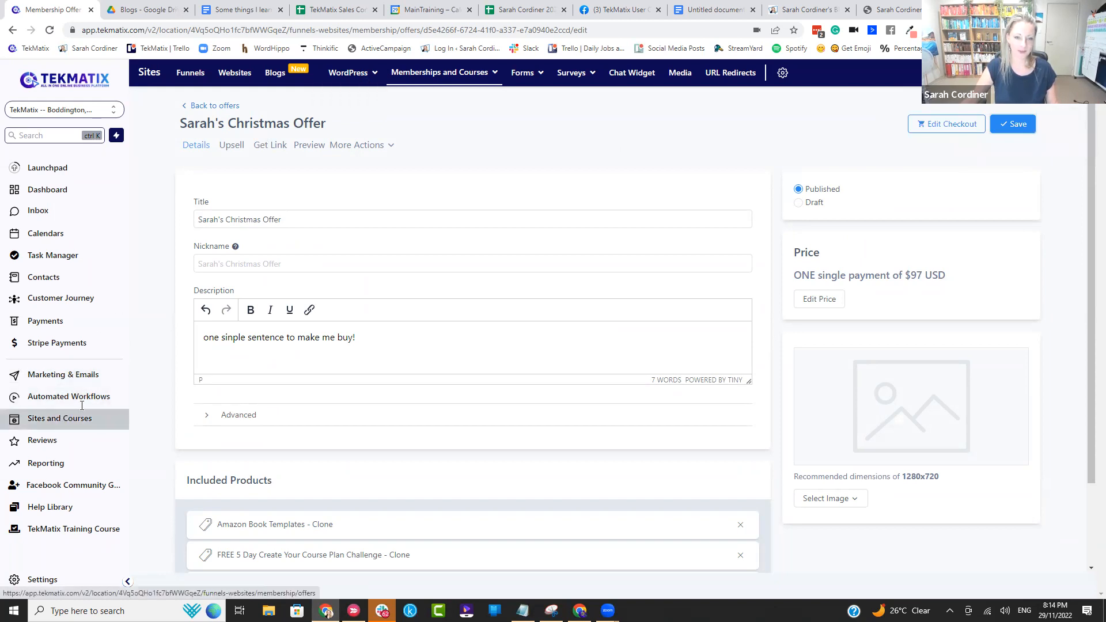
mouse_move(468, 77)
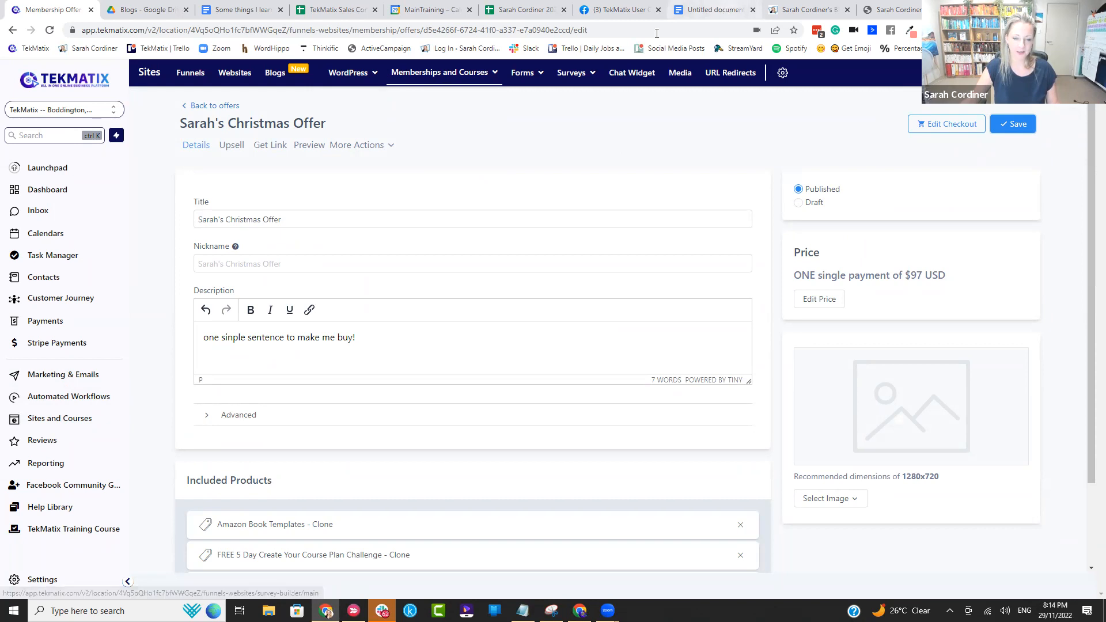
Step: Switch to the Google Docs document and add "Get the link + customise the link" as the fourth item of the numbered list
left_click(720, 10)
key("Return")
key("BackSpace")
key("BackSpace")
key("Return")
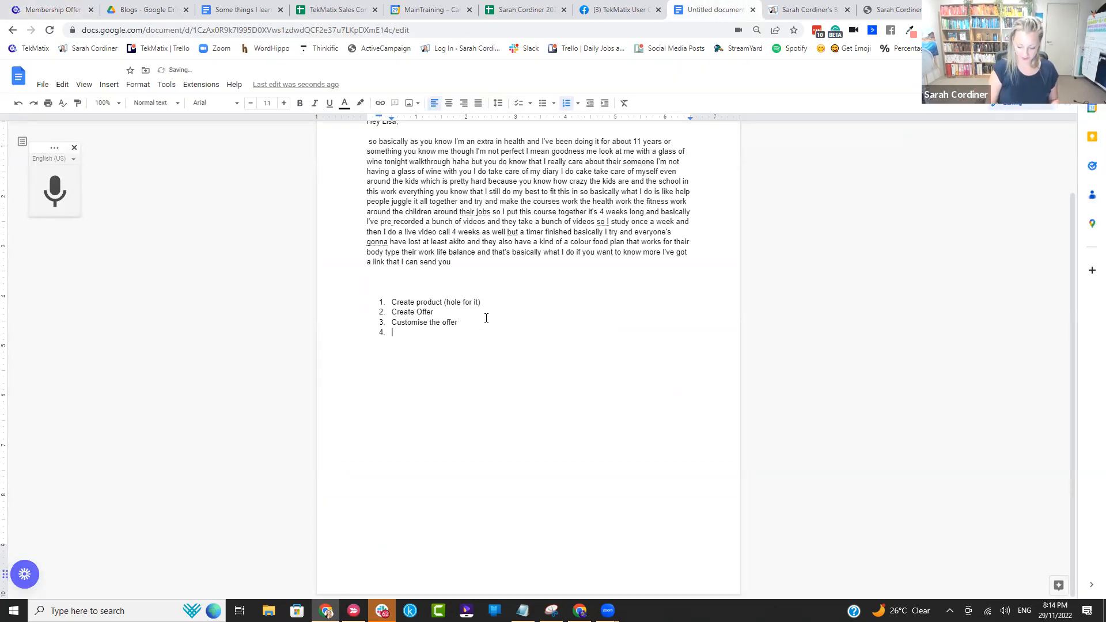
key("ctrl+plus")
key("ctrl+plus")
key("ctrl+plus")
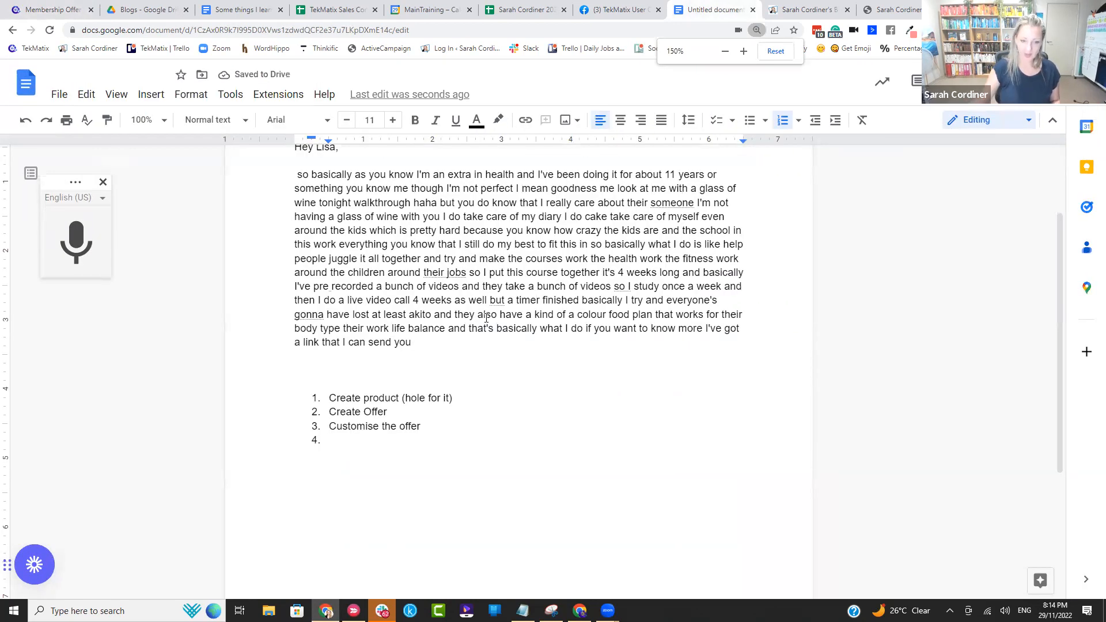
scroll(318, 369, "down", 5)
scroll(316, 306, "up", 1)
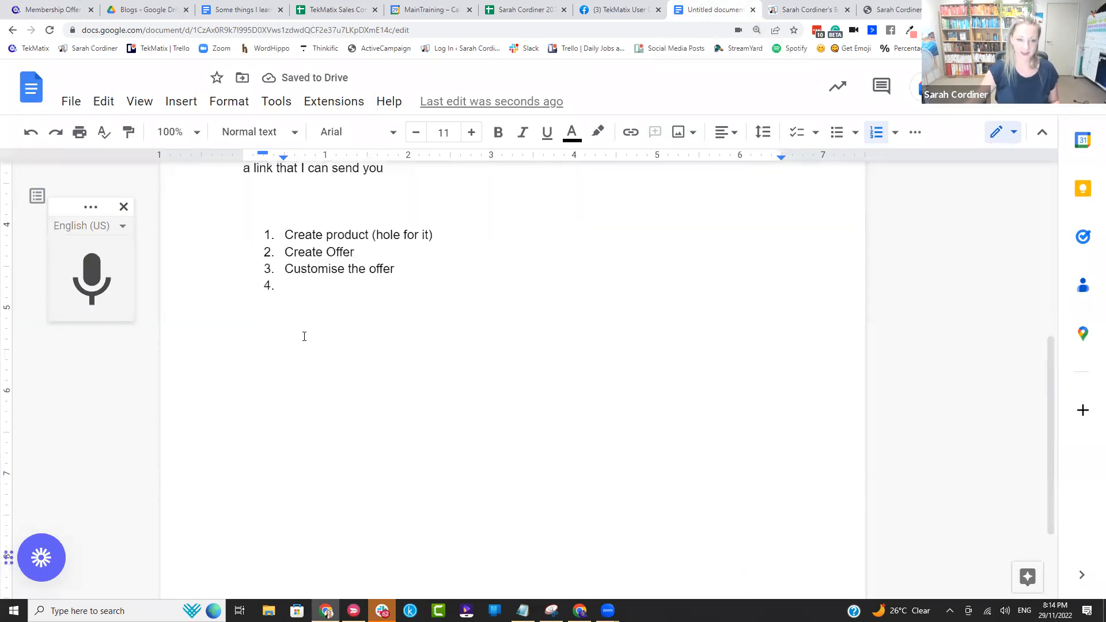
type("Get the link")
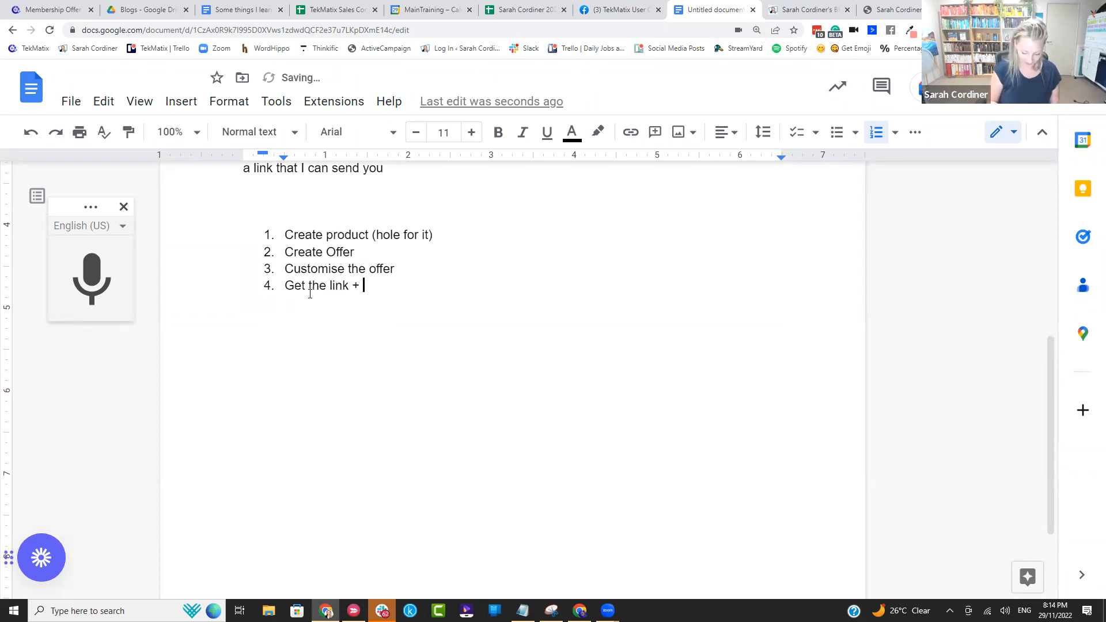
type(" + customise the link")
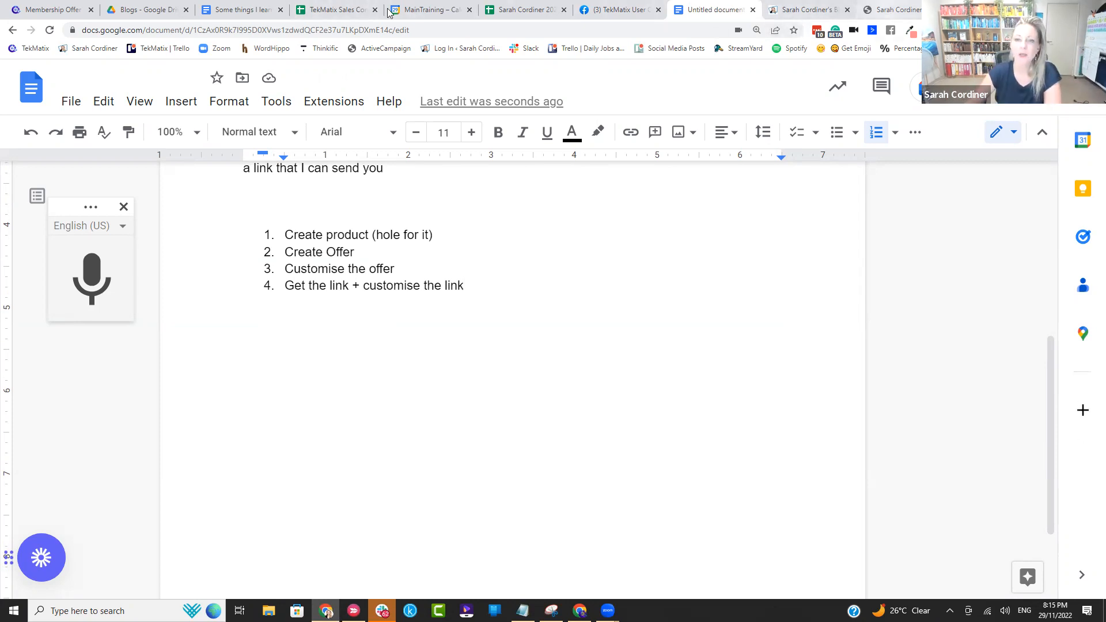
Step: Return to the Christmas offer in TekMatix and display its shareable link
left_click(69, 9)
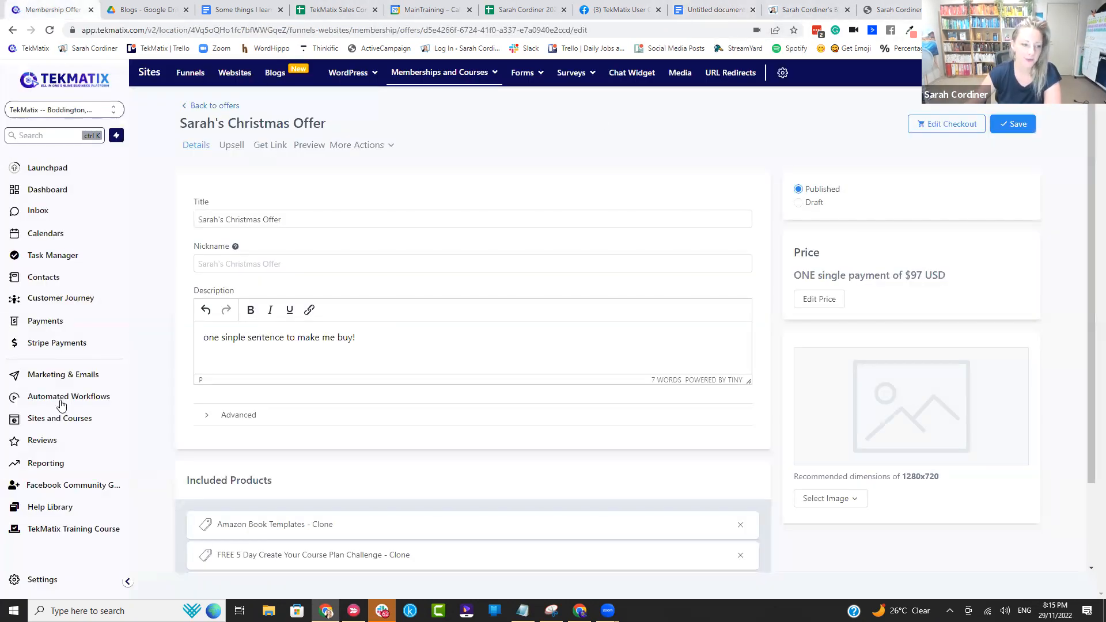
mouse_move(445, 77)
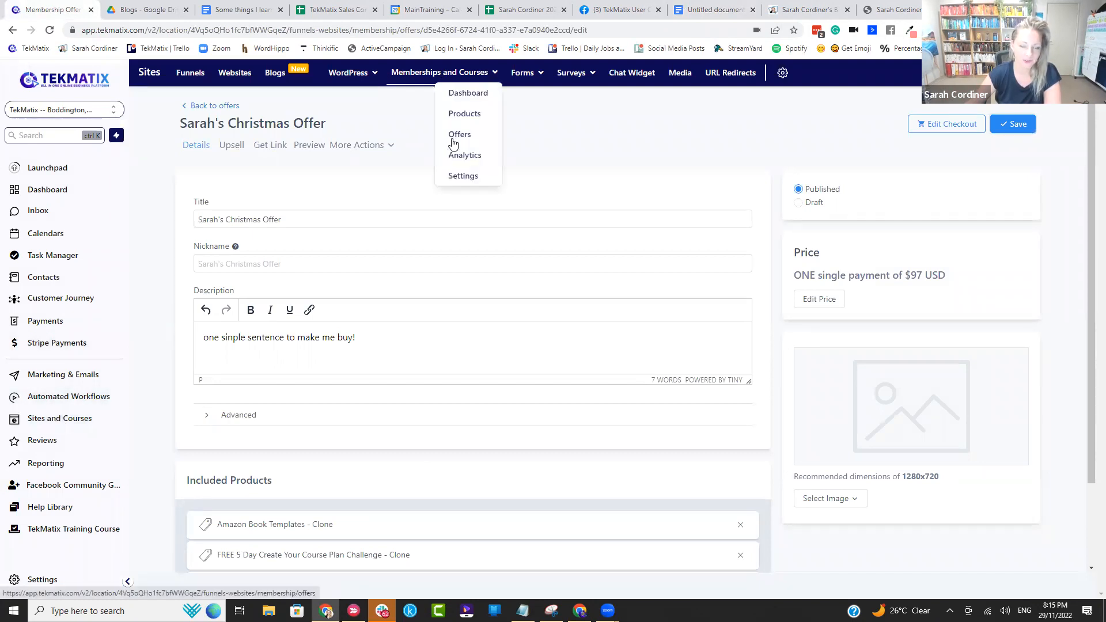
left_click(272, 149)
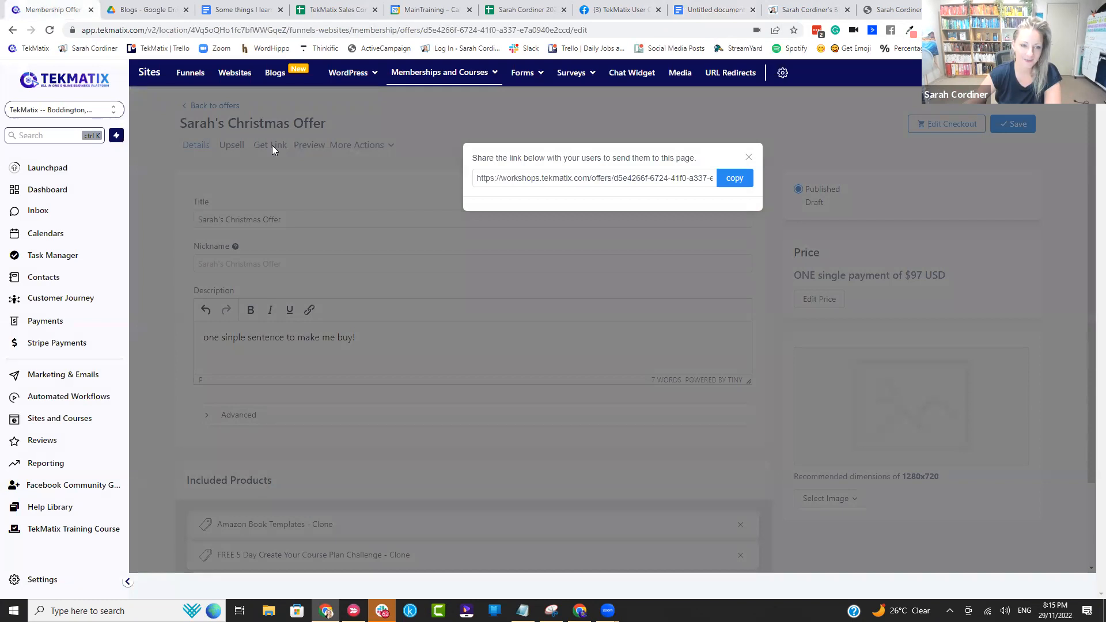
mouse_move(453, 76)
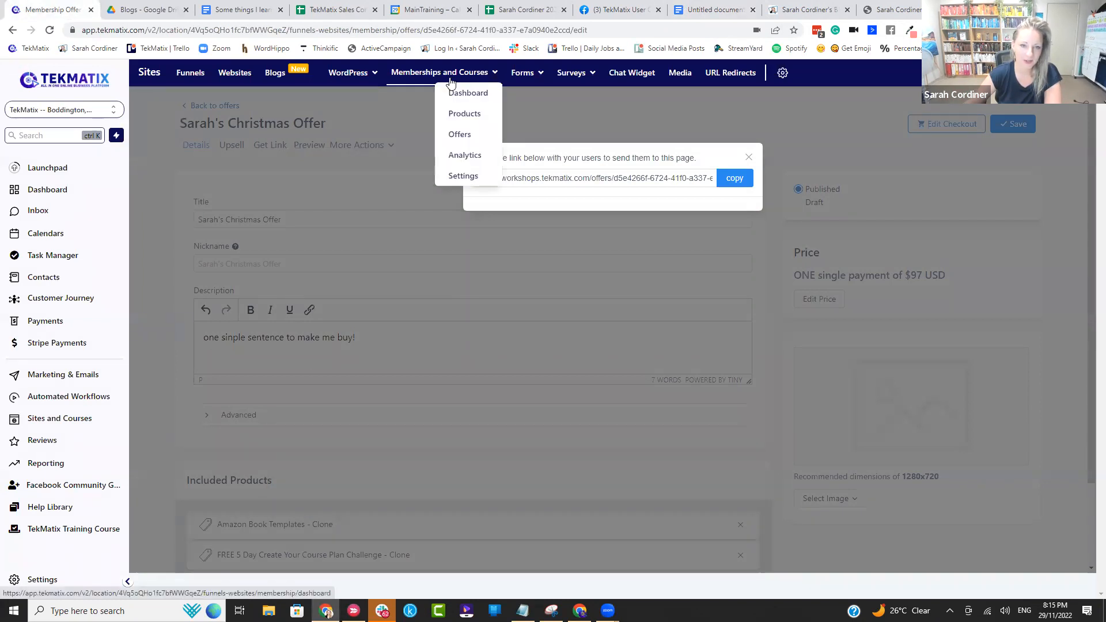
Step: Starting from the Launchpad, go to the published membership offers and open the Christmas offer
left_click(40, 167)
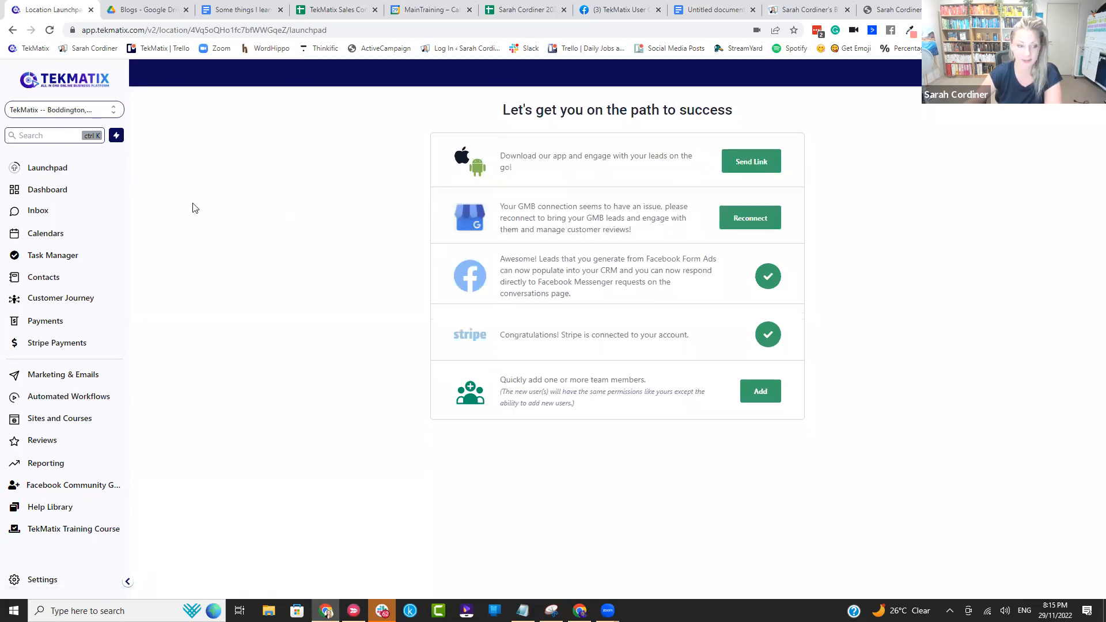
left_click(76, 418)
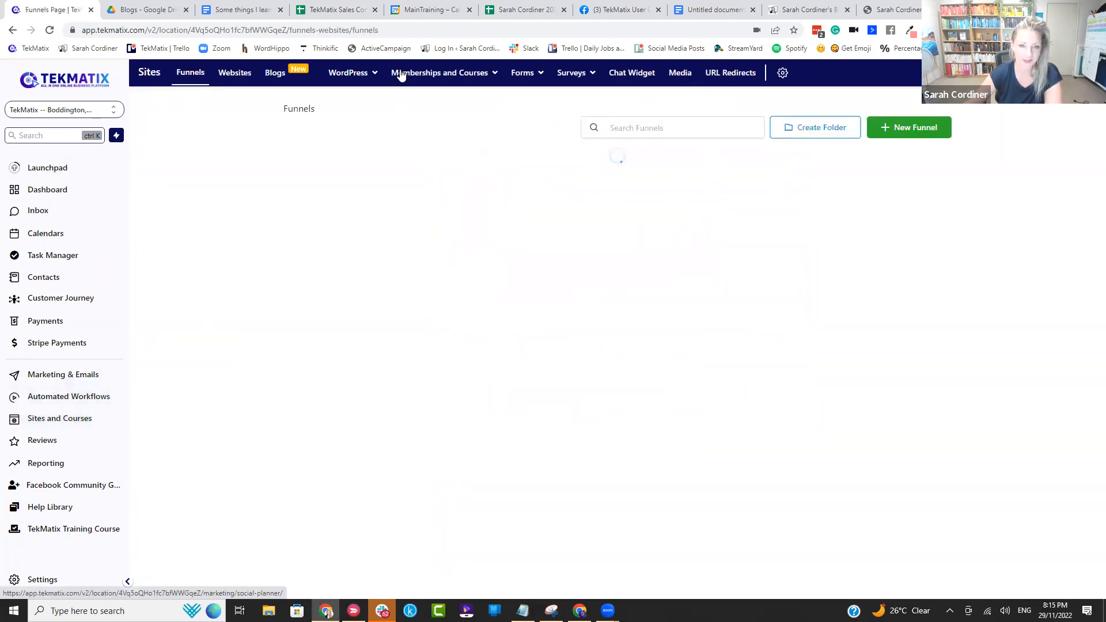
mouse_move(402, 76)
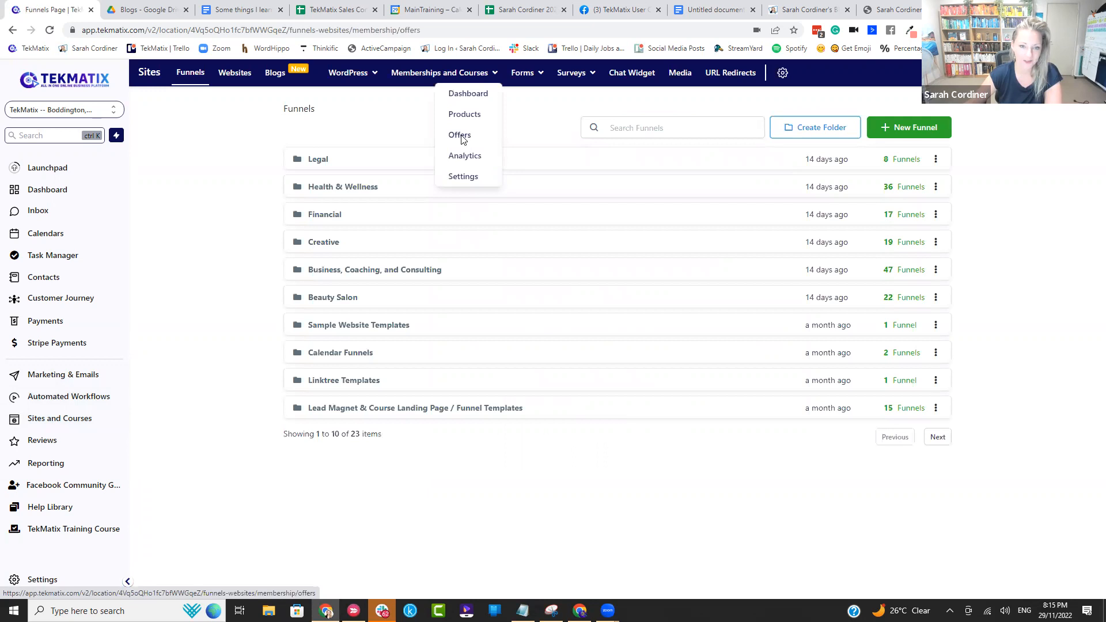
left_click(460, 135)
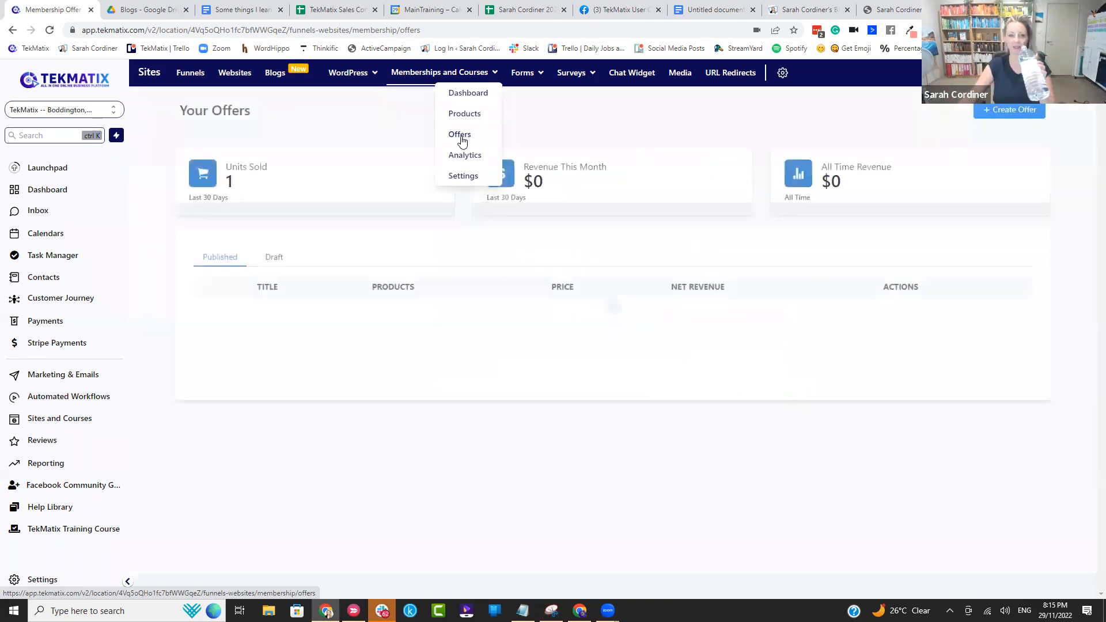
scroll(405, 288, "down", 1)
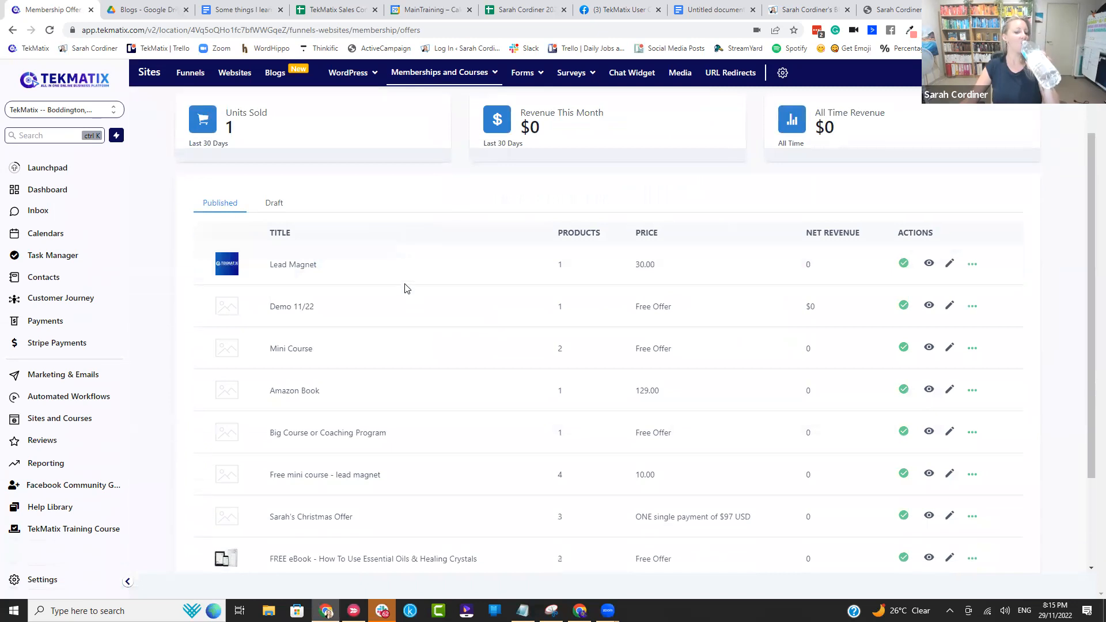
scroll(405, 288, "down", 2)
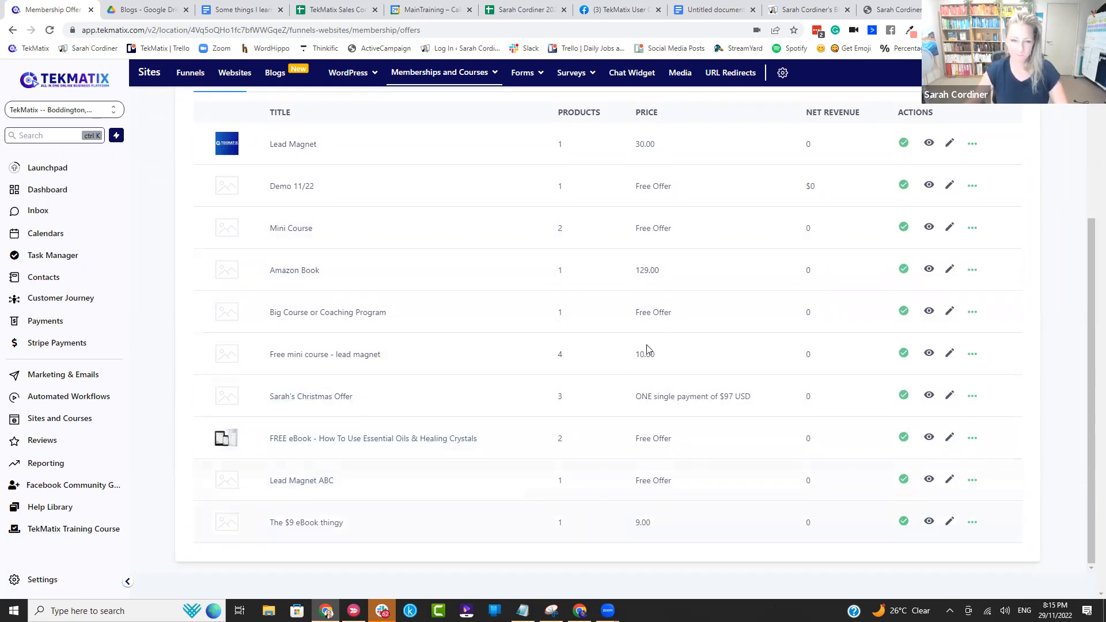
left_click(309, 398)
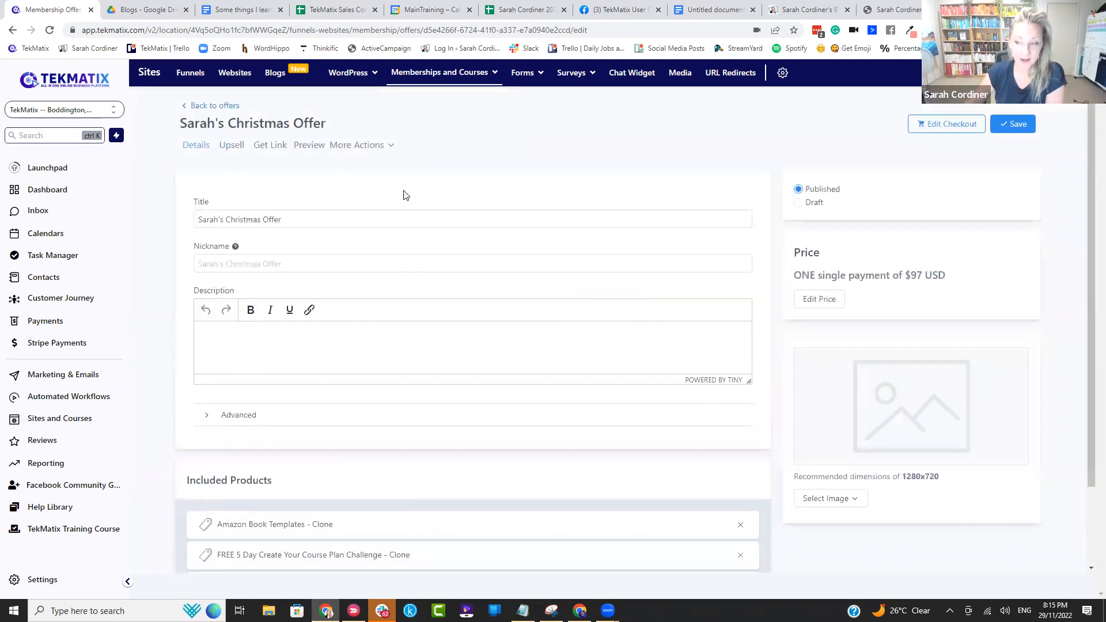
Step: Copy the Christmas offer's share link and open it in a new browser tab
left_click(273, 147)
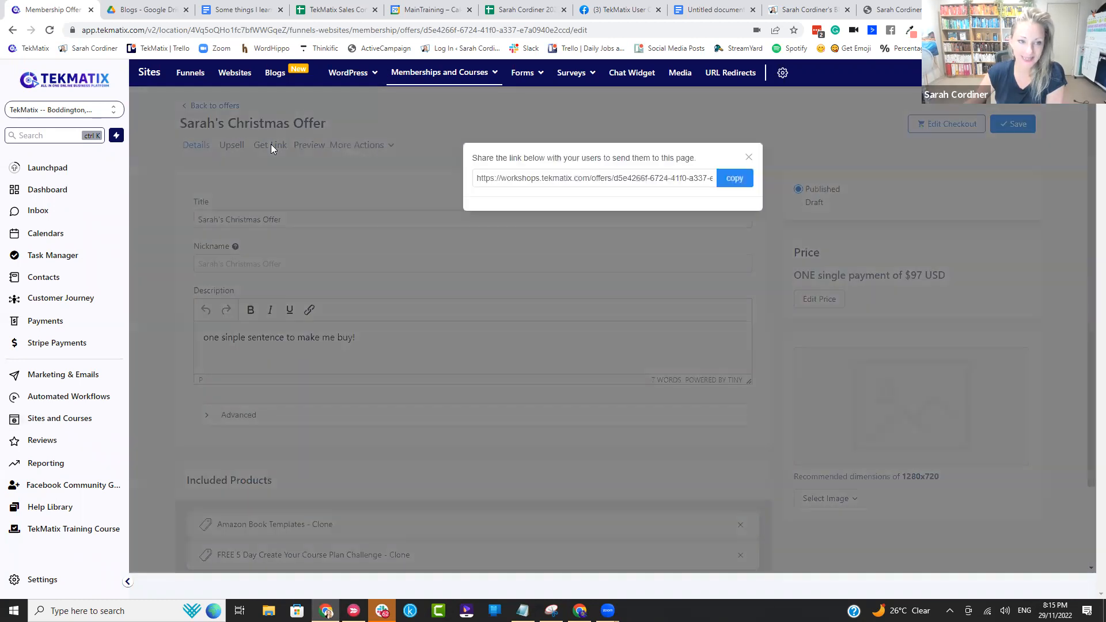
left_click(733, 179)
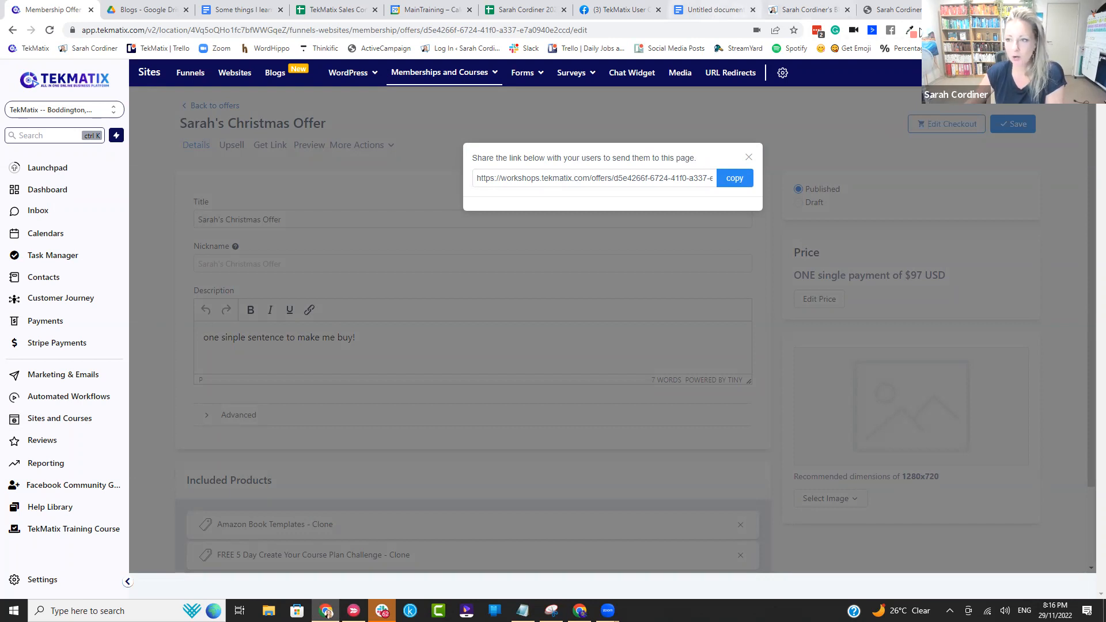
key("ctrl+t")
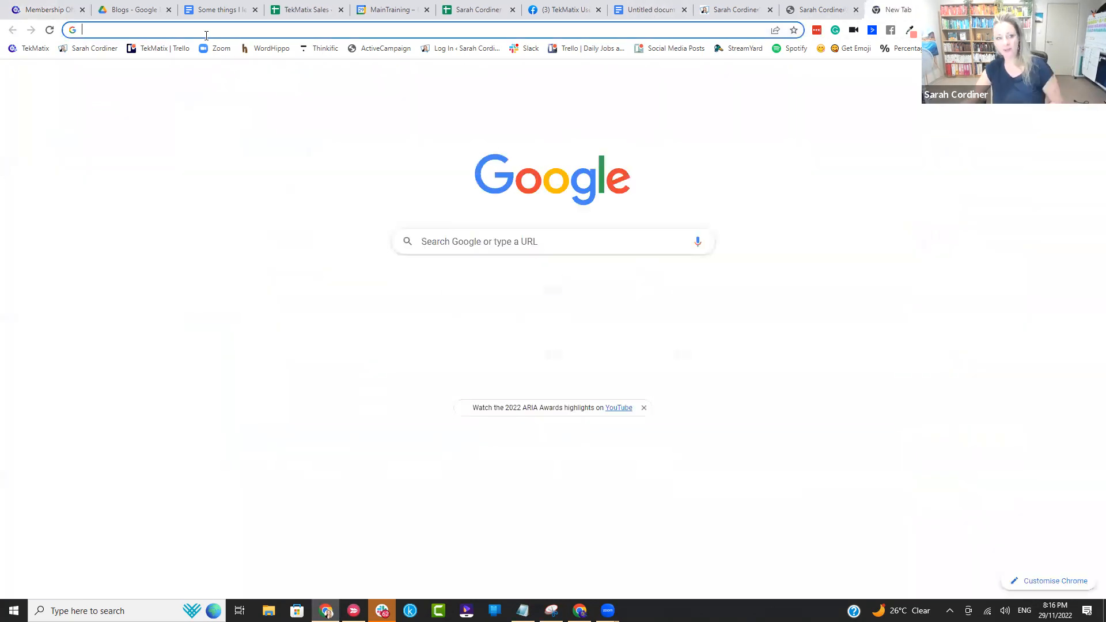
key("ctrl+v")
key("Return")
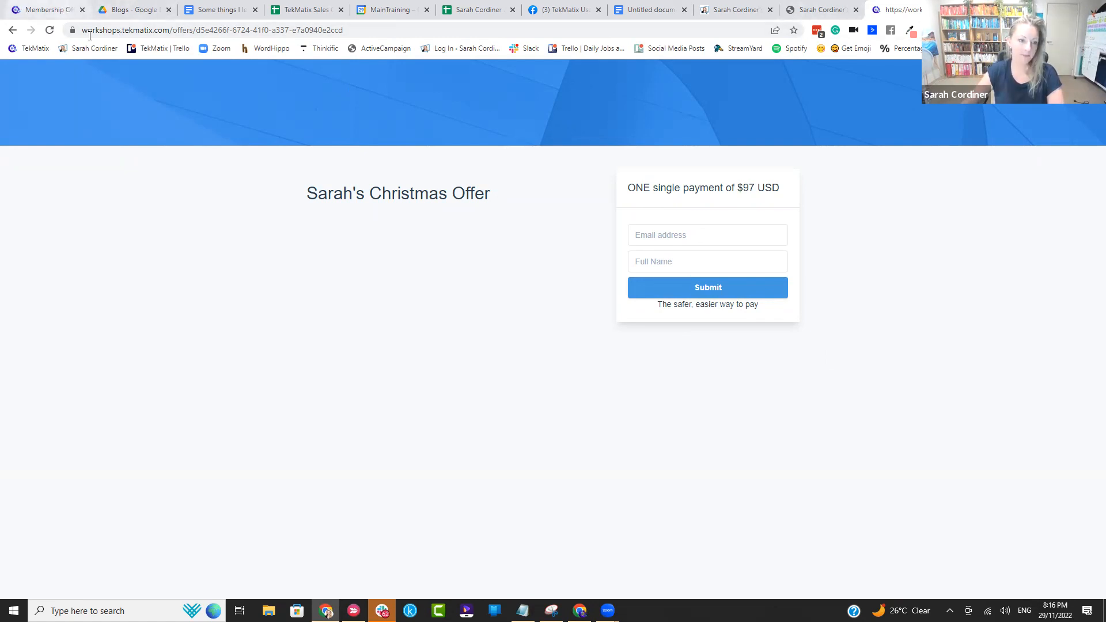
Step: Return to TekMatix, open the domain settings and view the form for adding a new domain without adding one
left_click(43, 9)
left_click(749, 156)
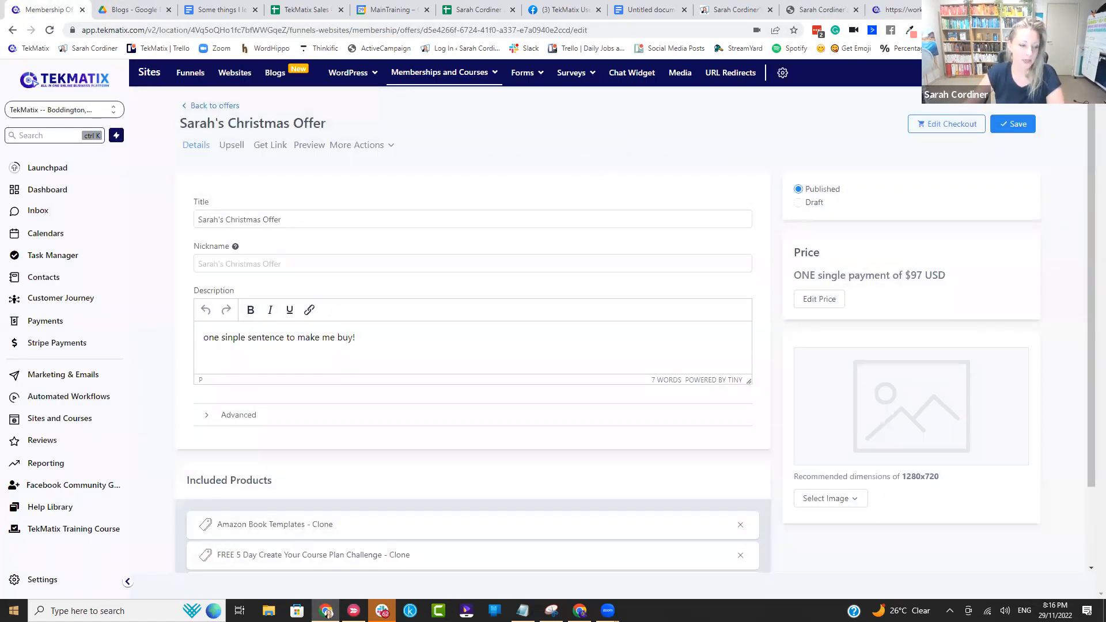
left_click(54, 585)
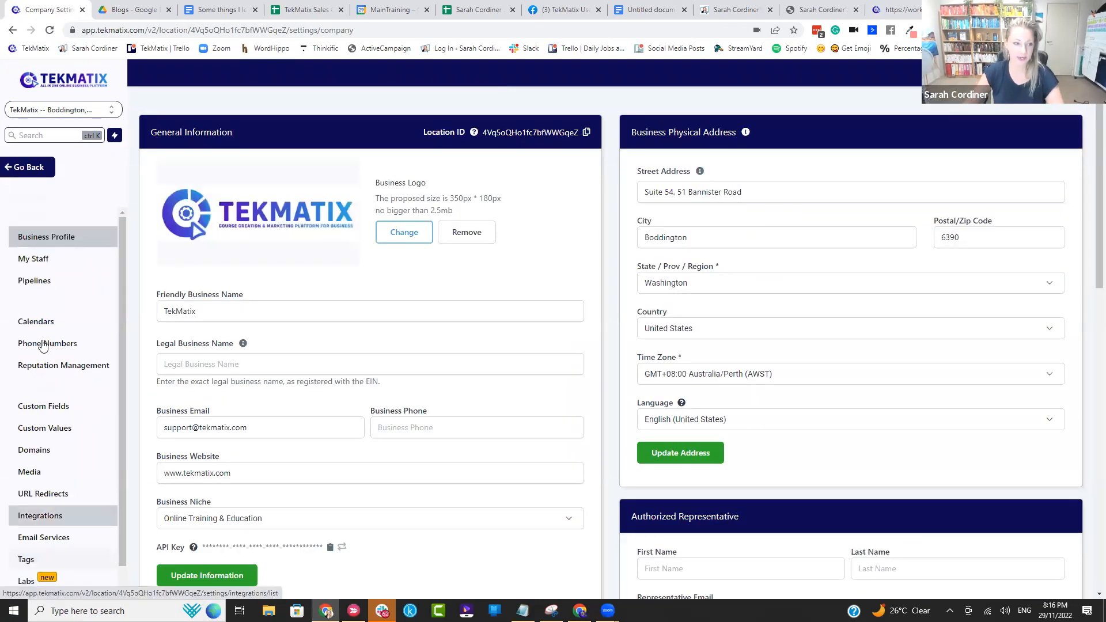
scroll(63, 345, "down", 1)
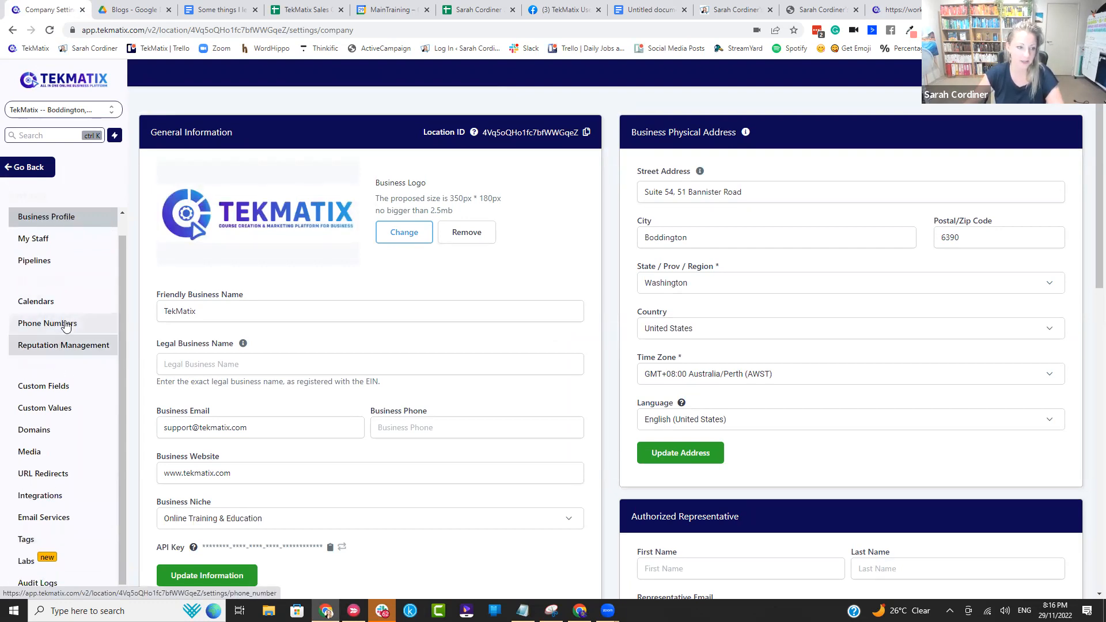
left_click(34, 430)
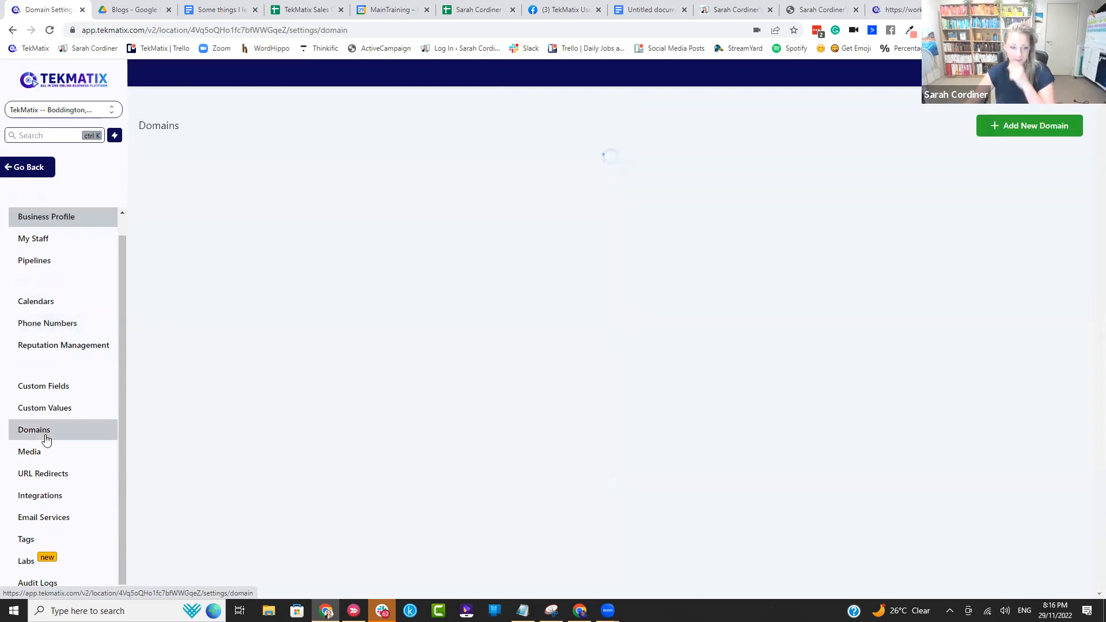
left_click(1039, 128)
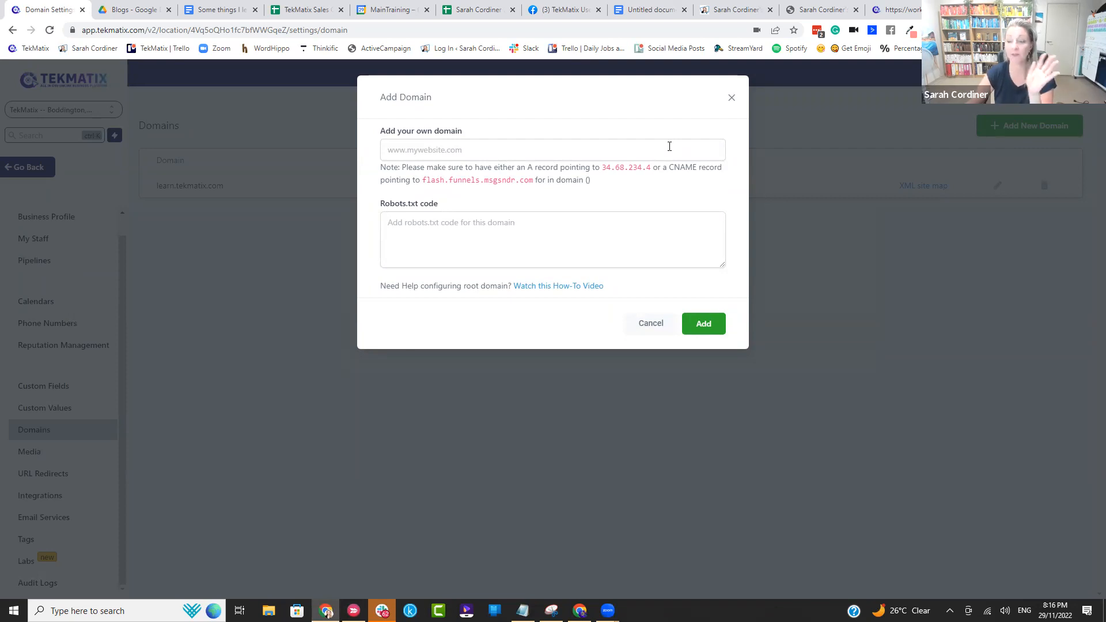
left_click(732, 98)
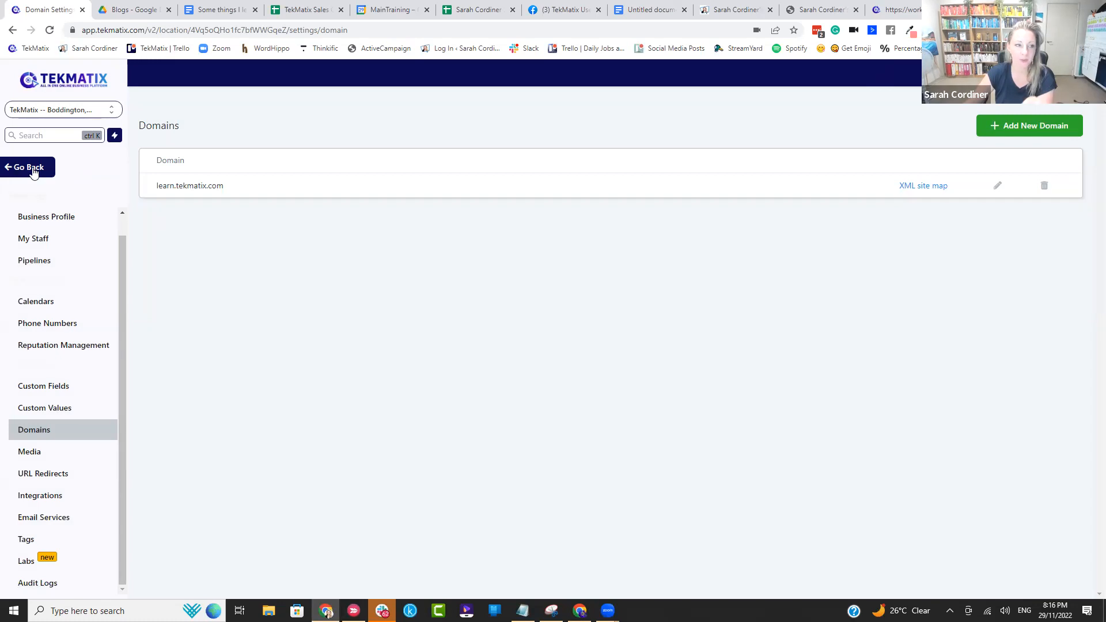
Step: Go back to the Sites area, open URL Redirects and start a redirect on learn.tekmatix.com with the path /xmas22
left_click(34, 171)
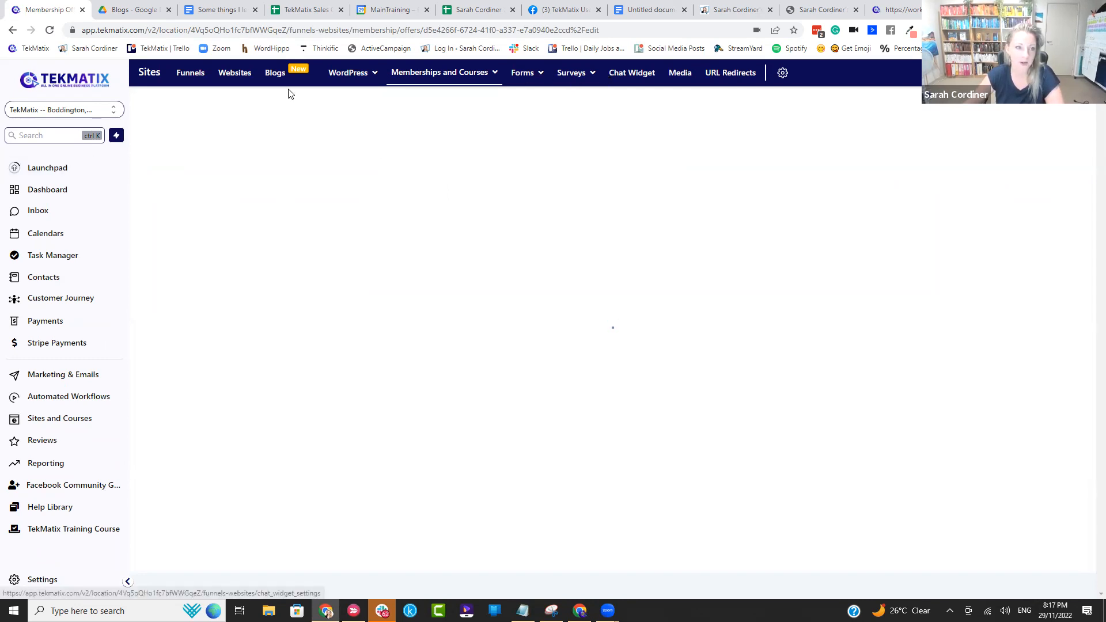
left_click(66, 419)
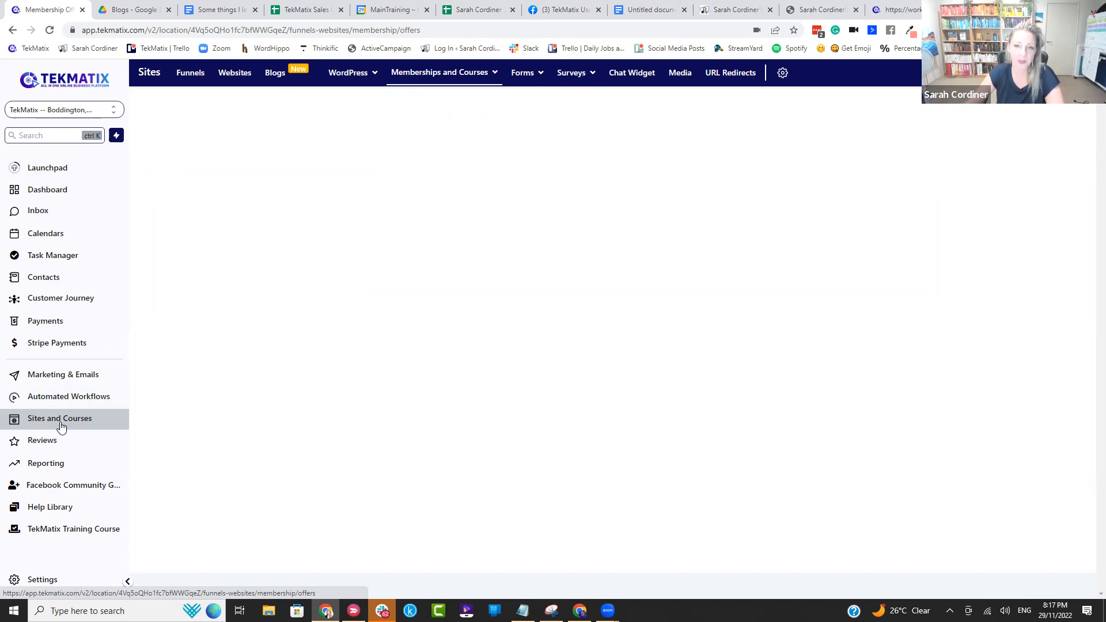
left_click(720, 77)
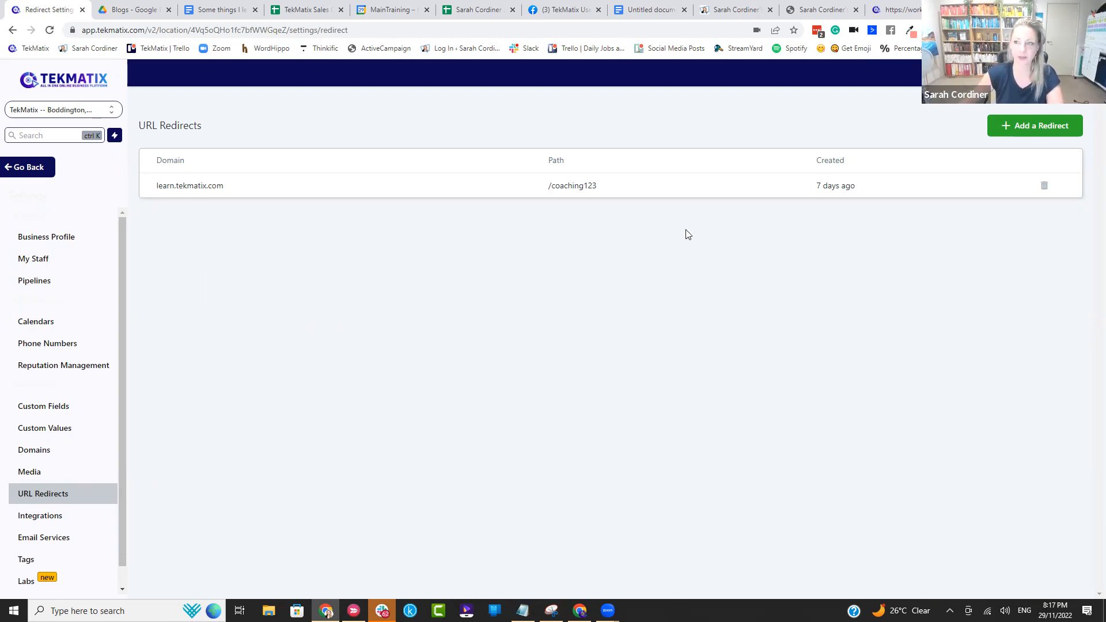
left_click(1058, 128)
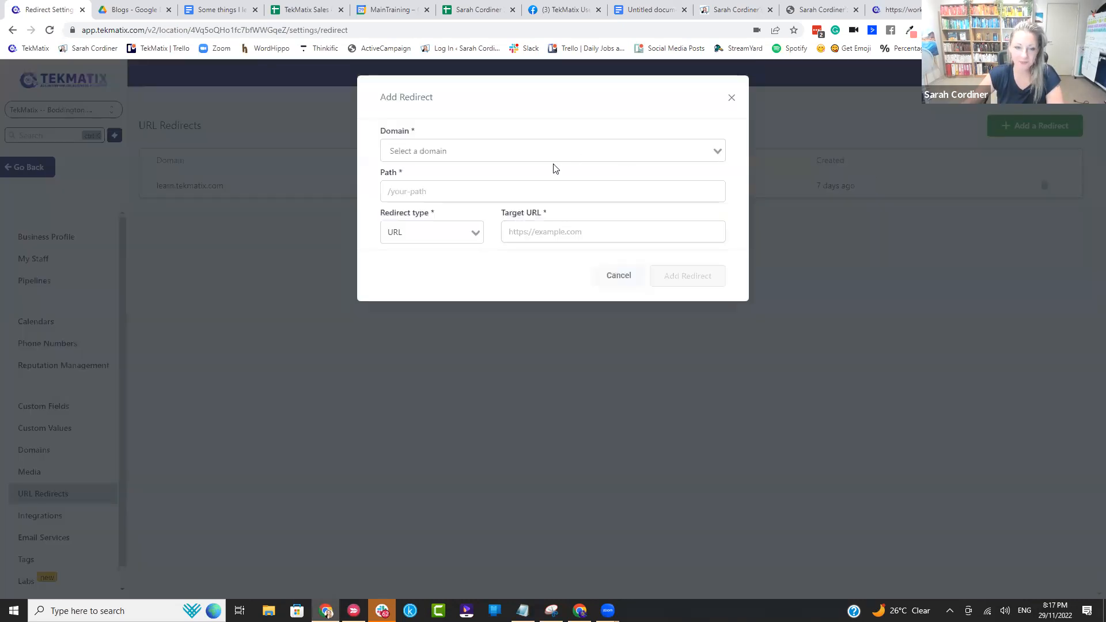
left_click(518, 155)
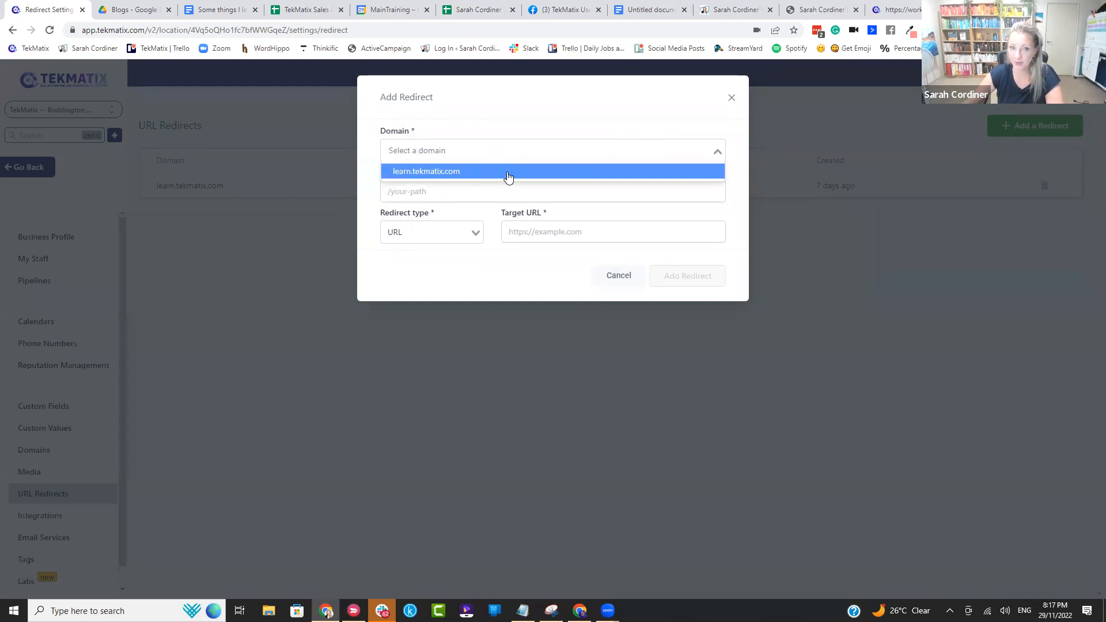
left_click(469, 171)
left_click(449, 191)
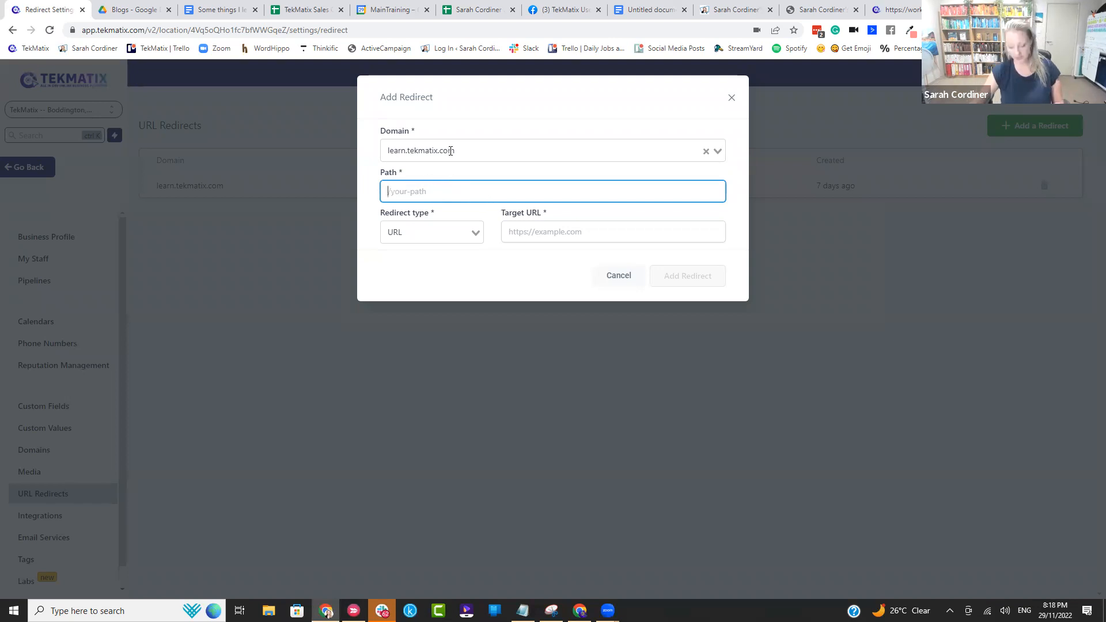
type("/xmas22")
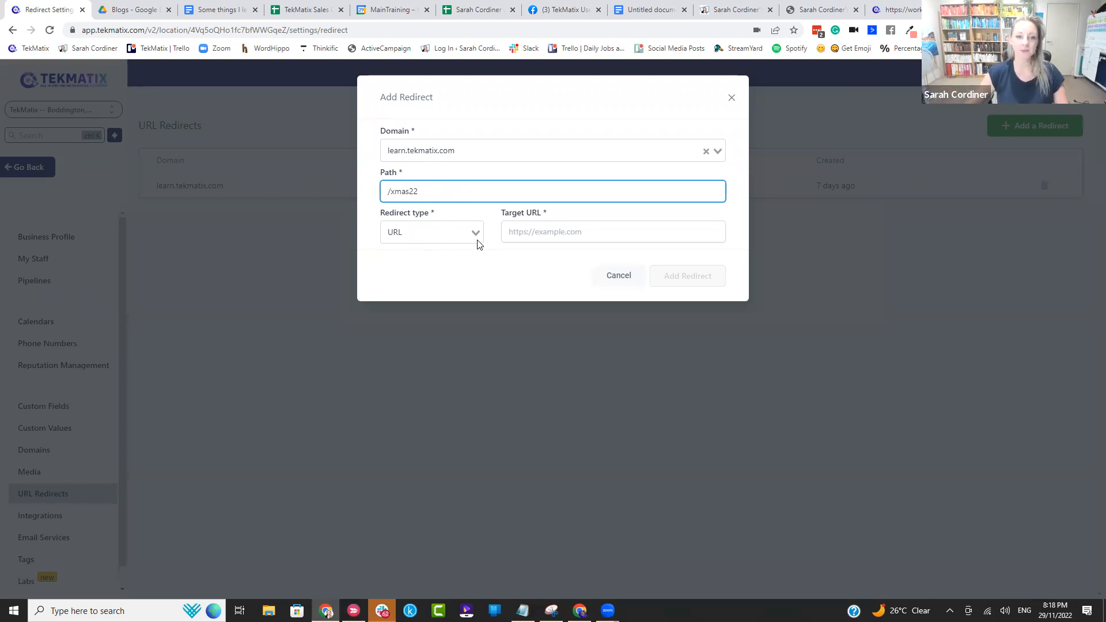
Step: Set the redirect type to URL, use the copied Christmas offer link as the target URL, and add the redirect
left_click(438, 239)
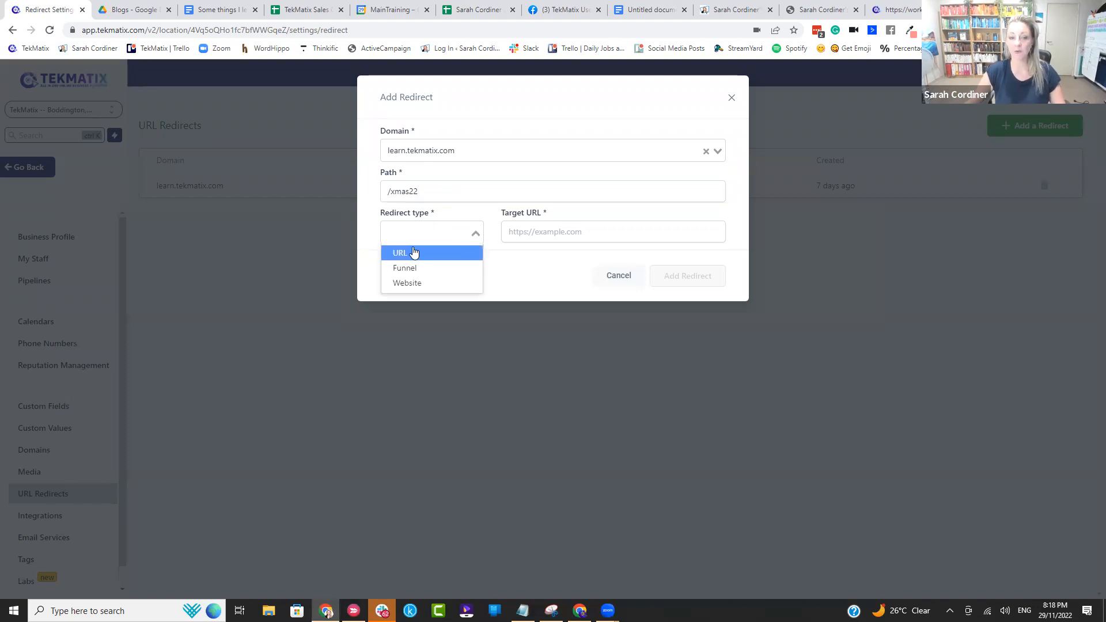
left_click(410, 253)
left_click(520, 229)
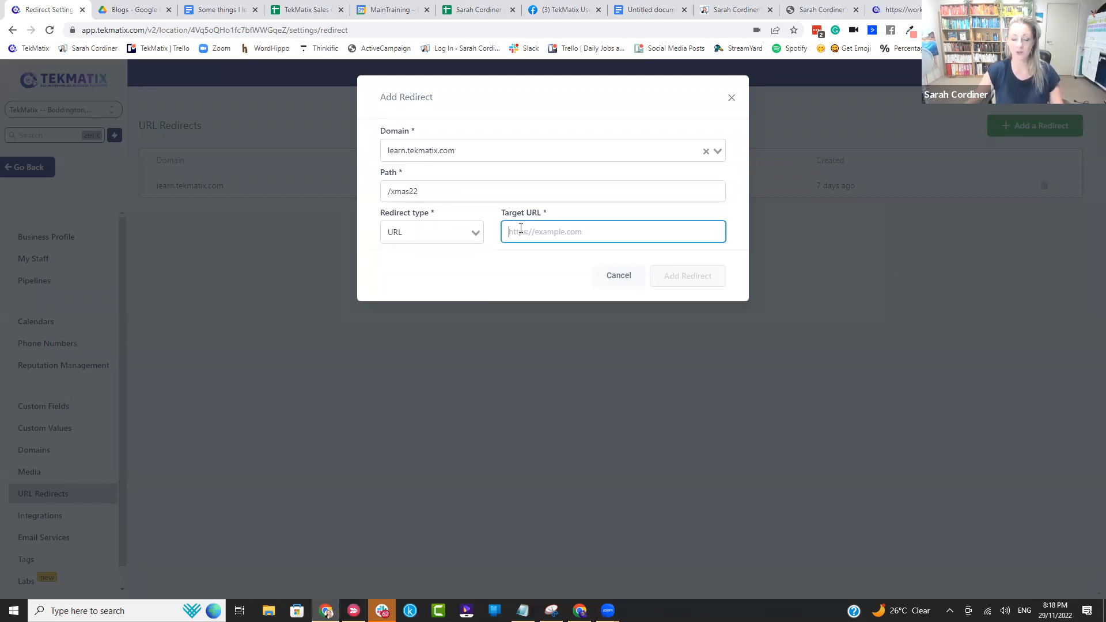
key("ctrl+v")
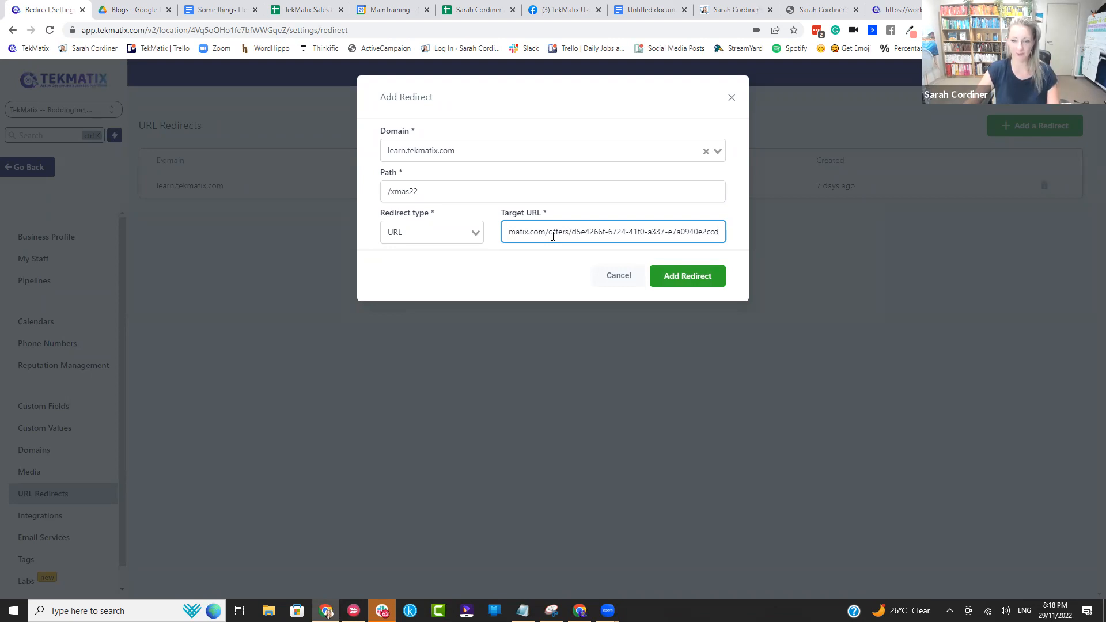
left_click(676, 279)
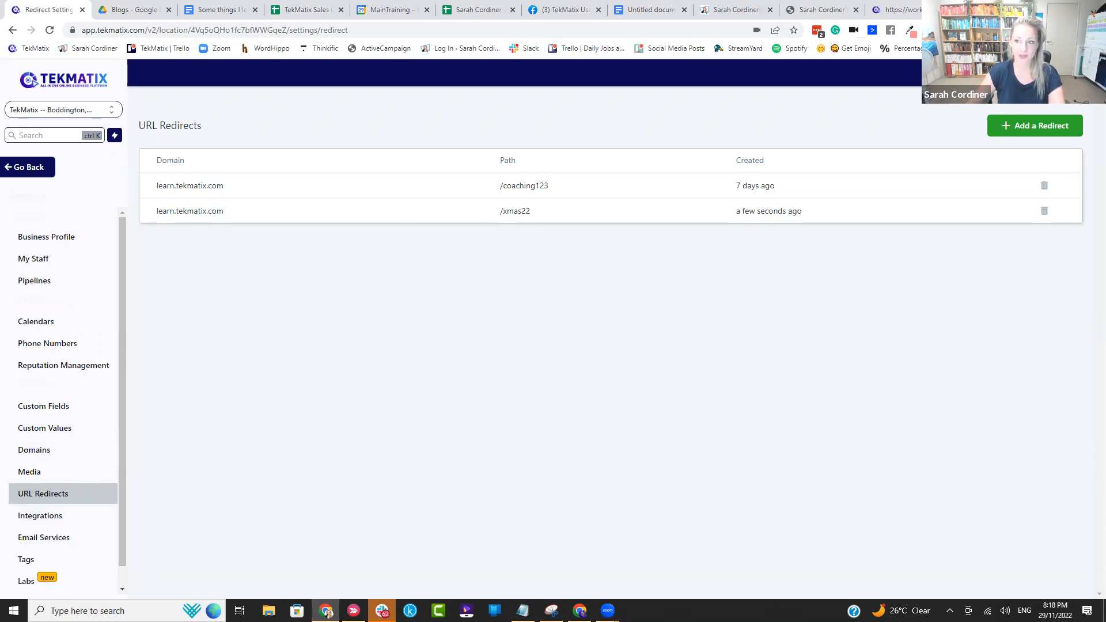
Step: Test the redirect by opening learn.tekmatix.com/xmas22 in a new browser tab, and examine the checkout page's address and form fields
key("ctrl+t")
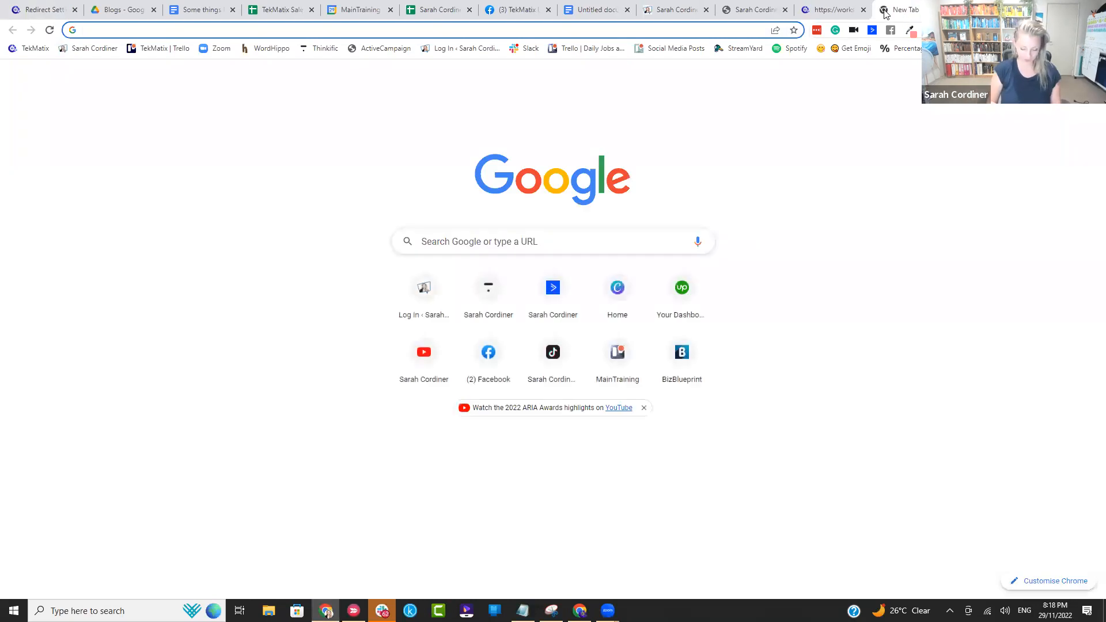
type("learn.te")
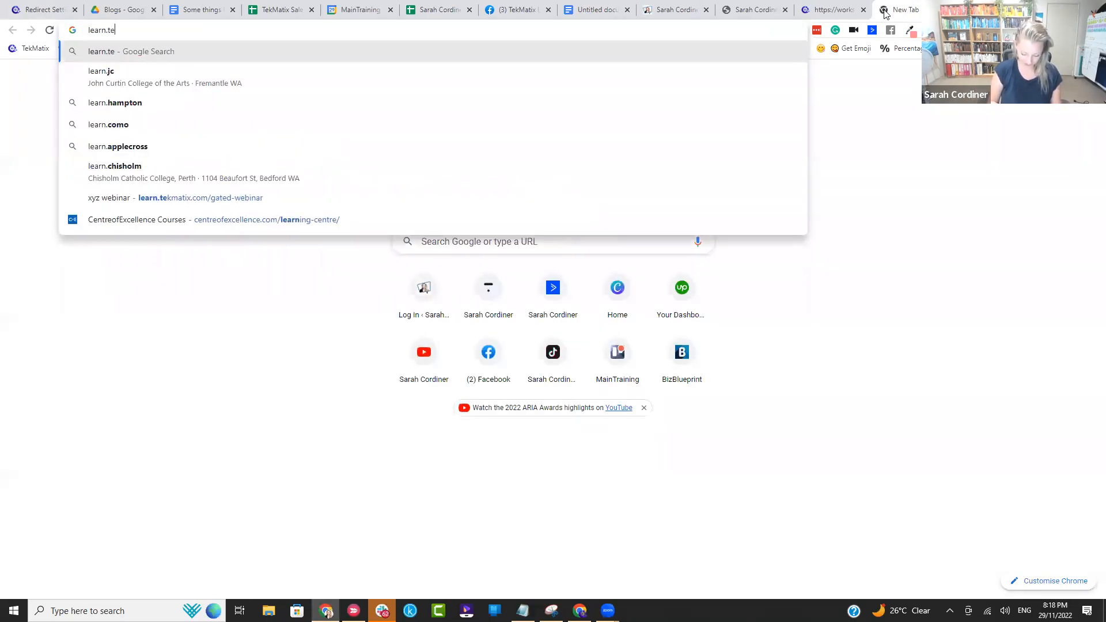
type("kmatix")
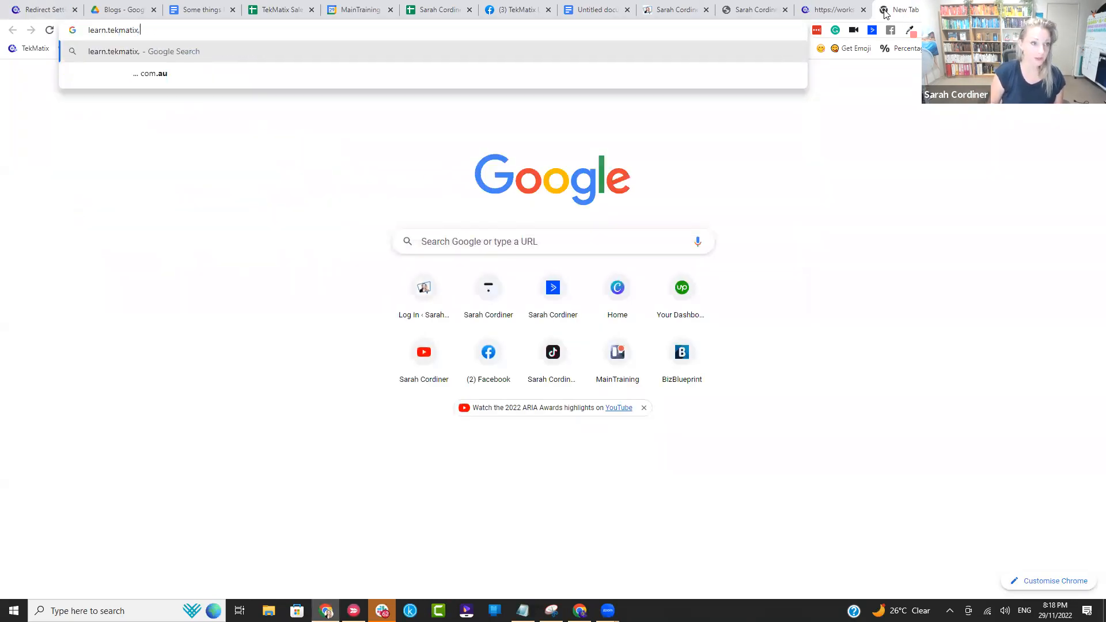
type(".com/")
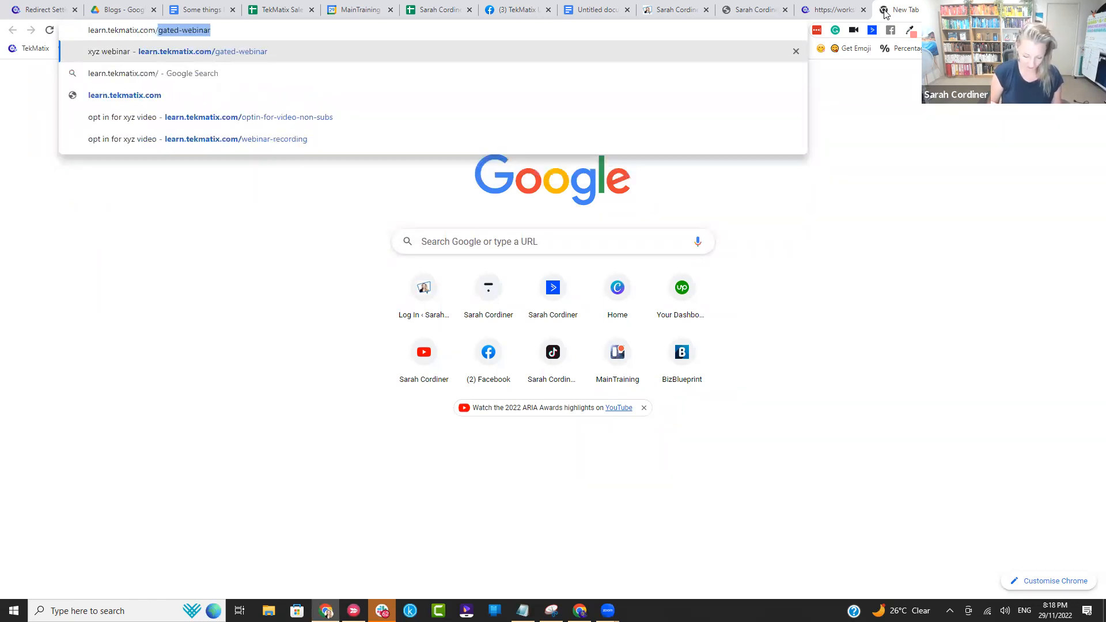
type("xmas22")
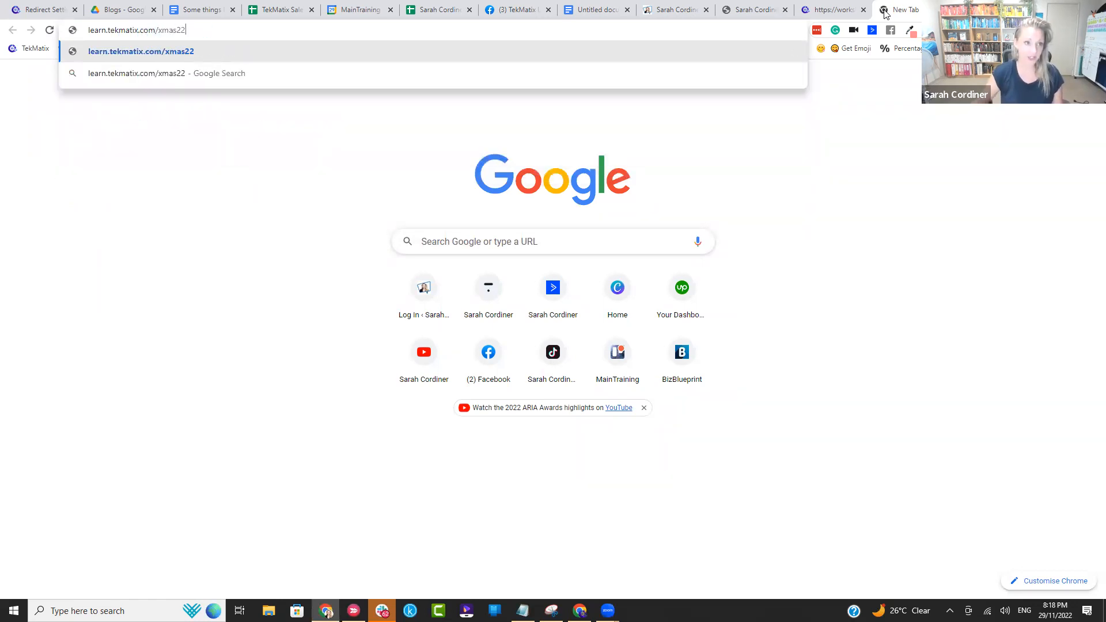
key("Return")
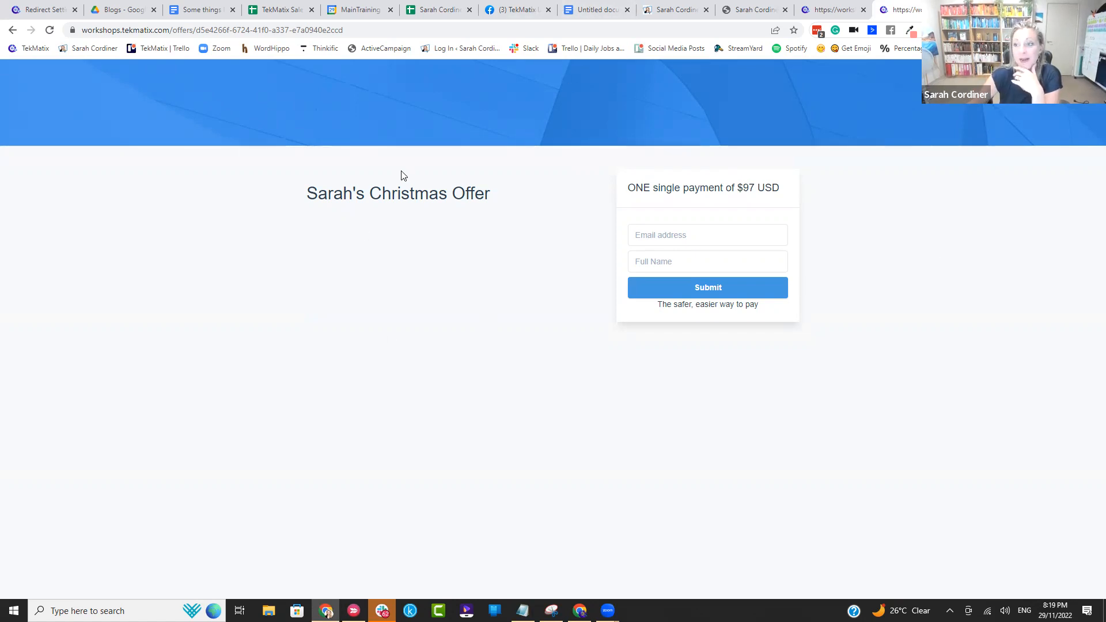
left_click(145, 26)
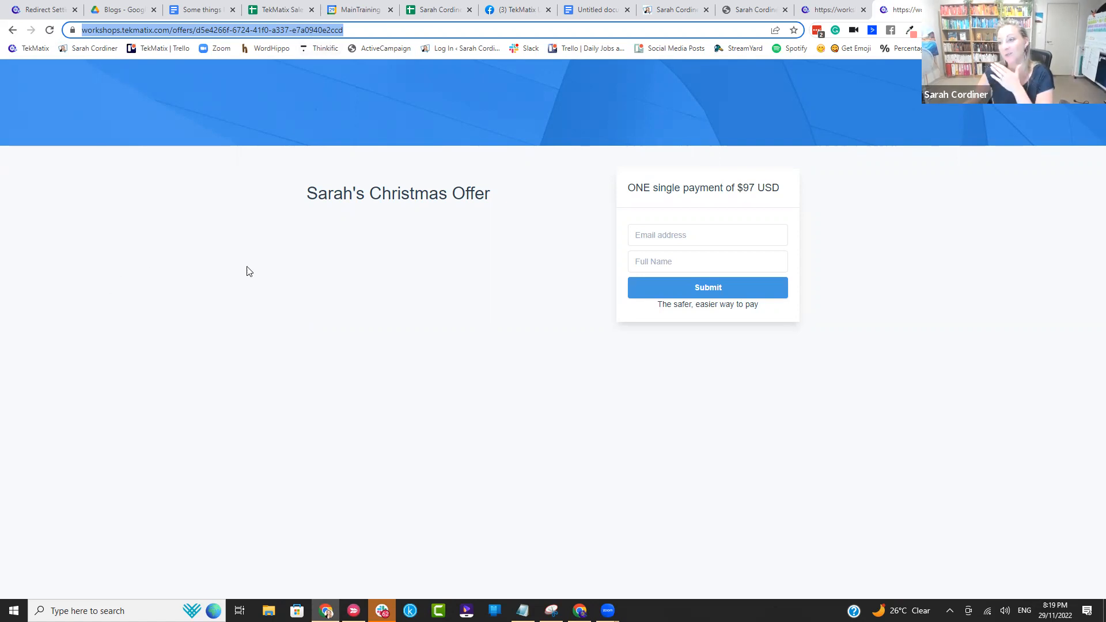
left_click(659, 242)
left_click(660, 262)
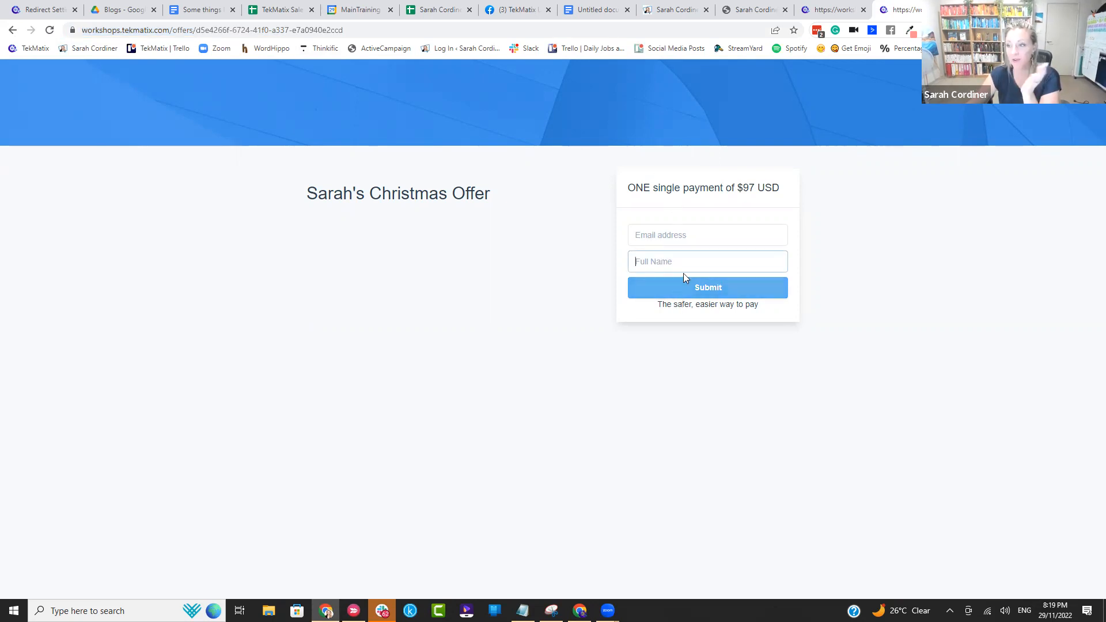
Step: Return to TekMatix and open the Home page of the Photography-003-2.0 funnel from the Creative folder in the page builder
left_click(40, 10)
left_click(19, 168)
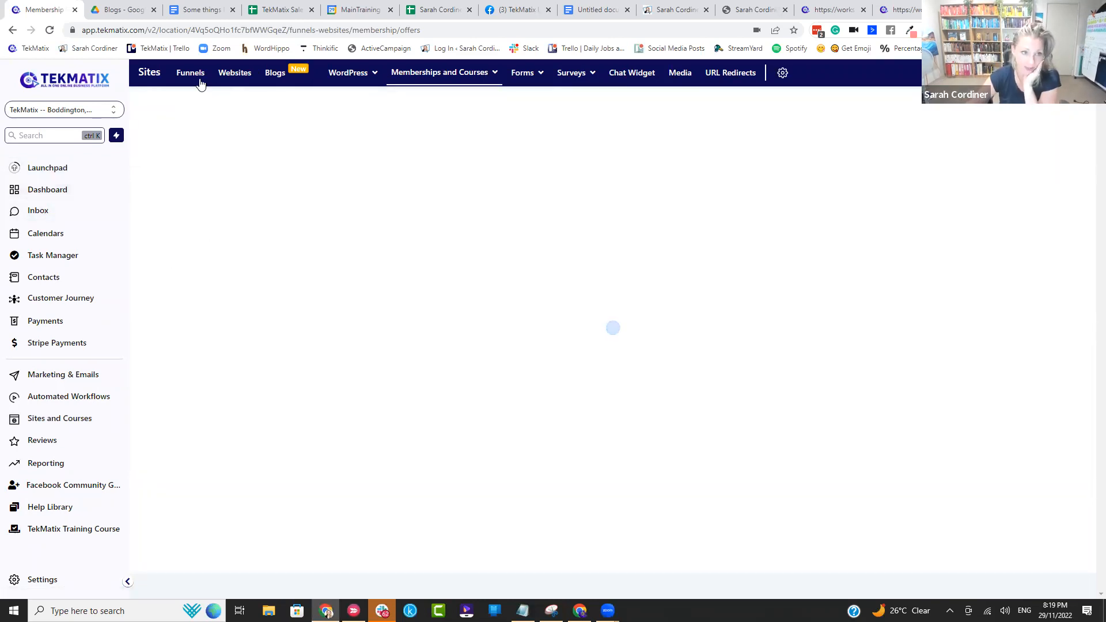
left_click(185, 73)
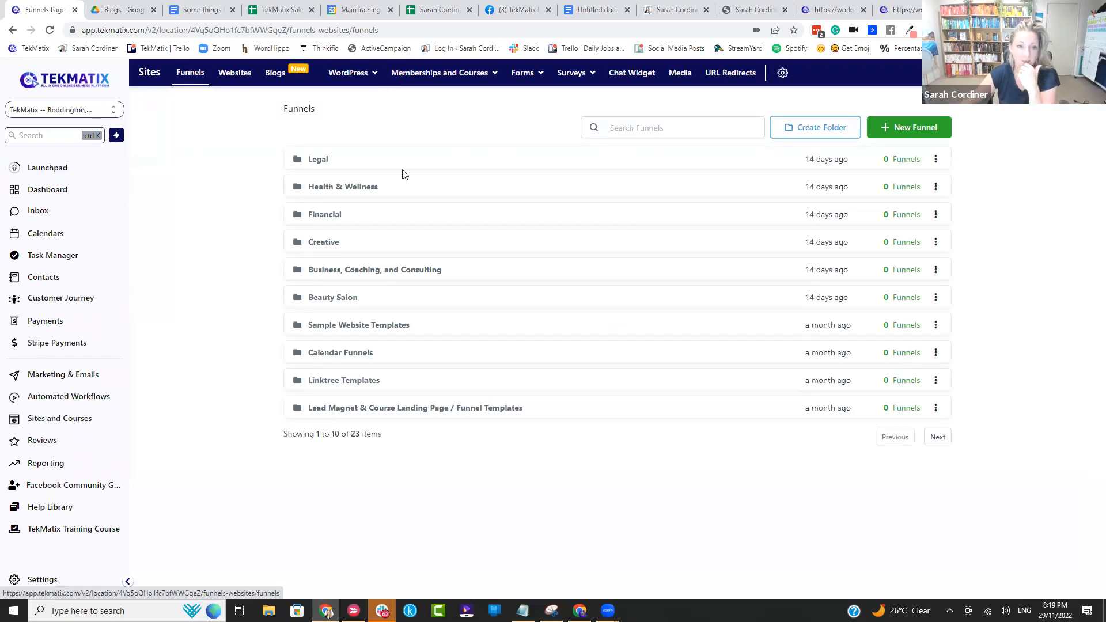
left_click(325, 244)
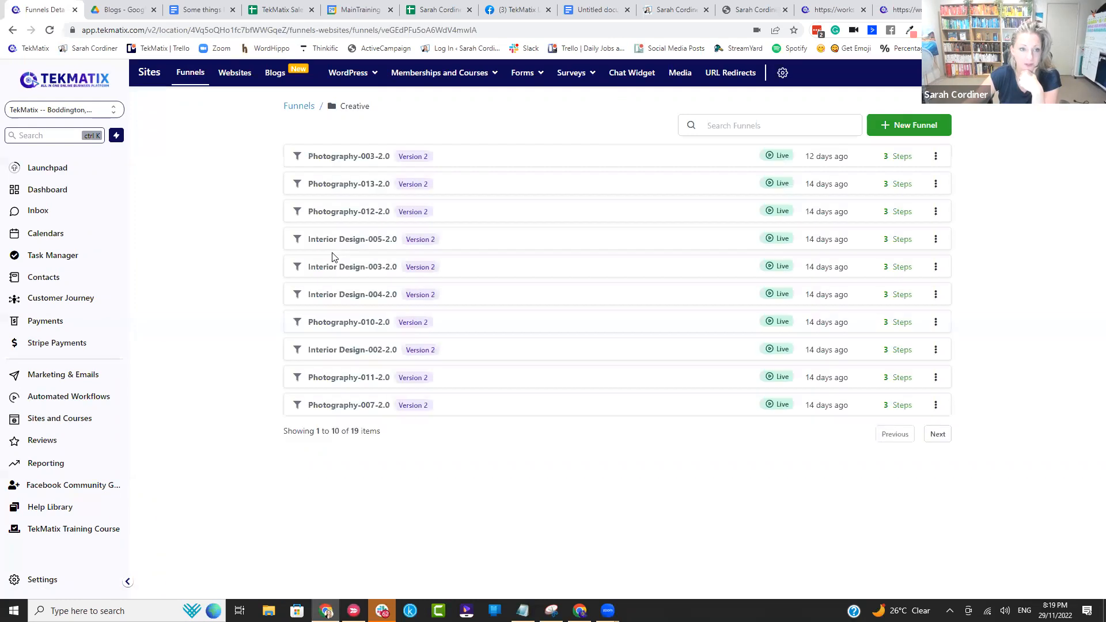
left_click(354, 156)
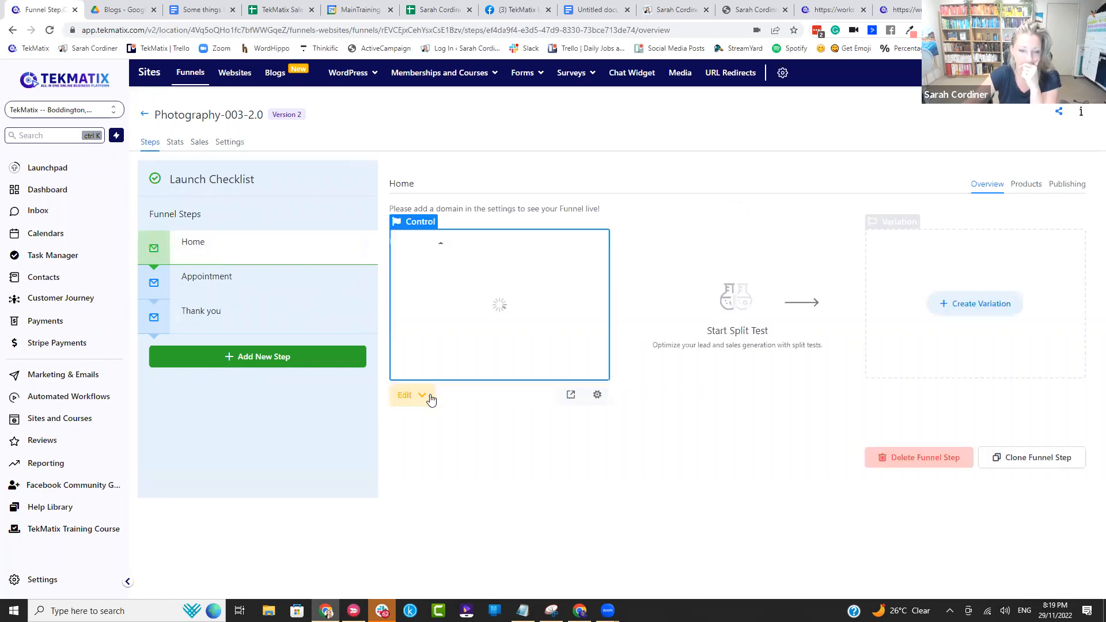
left_click(406, 397)
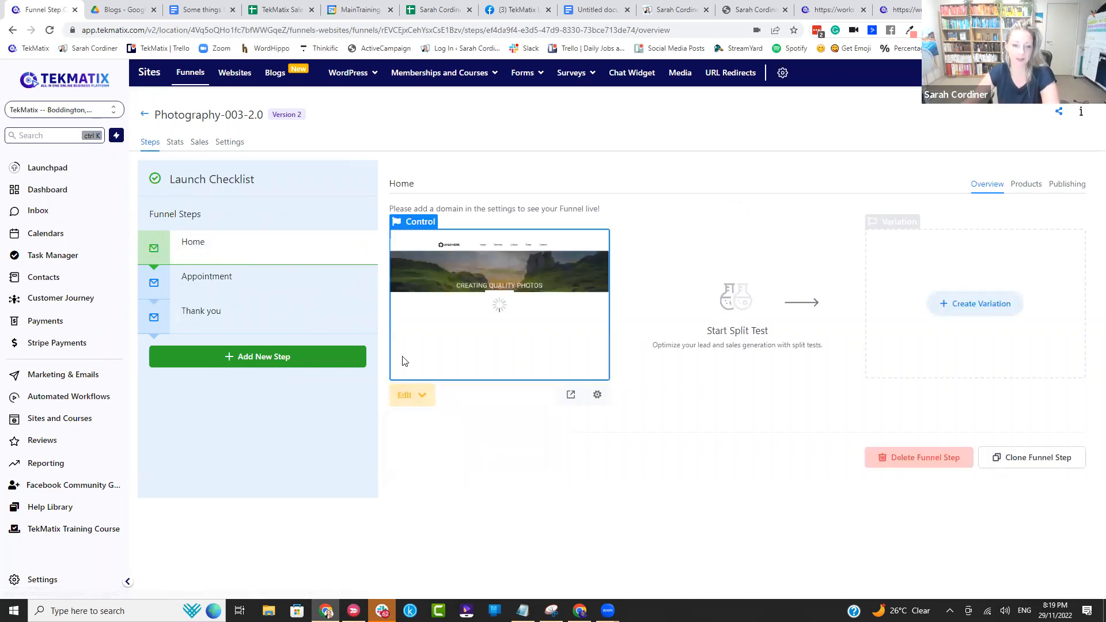
left_click(392, 306)
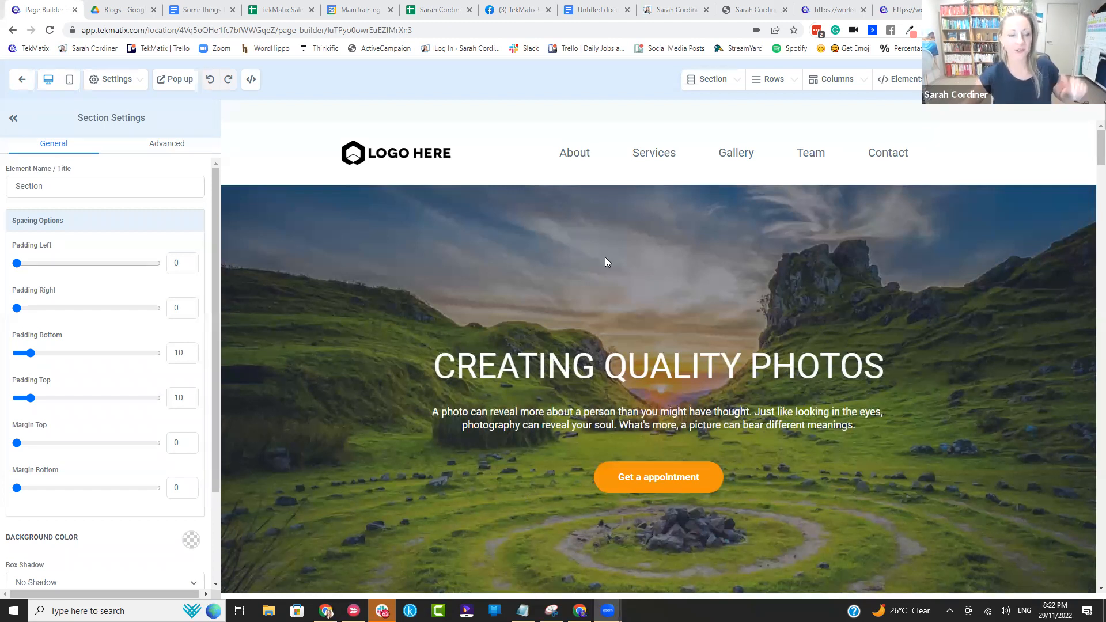
Step: Replace the hero section's headline with the Christmas offer's title: the owner's first name in possessive form followed by "Christmas Offer"
mouse_move(605, 257)
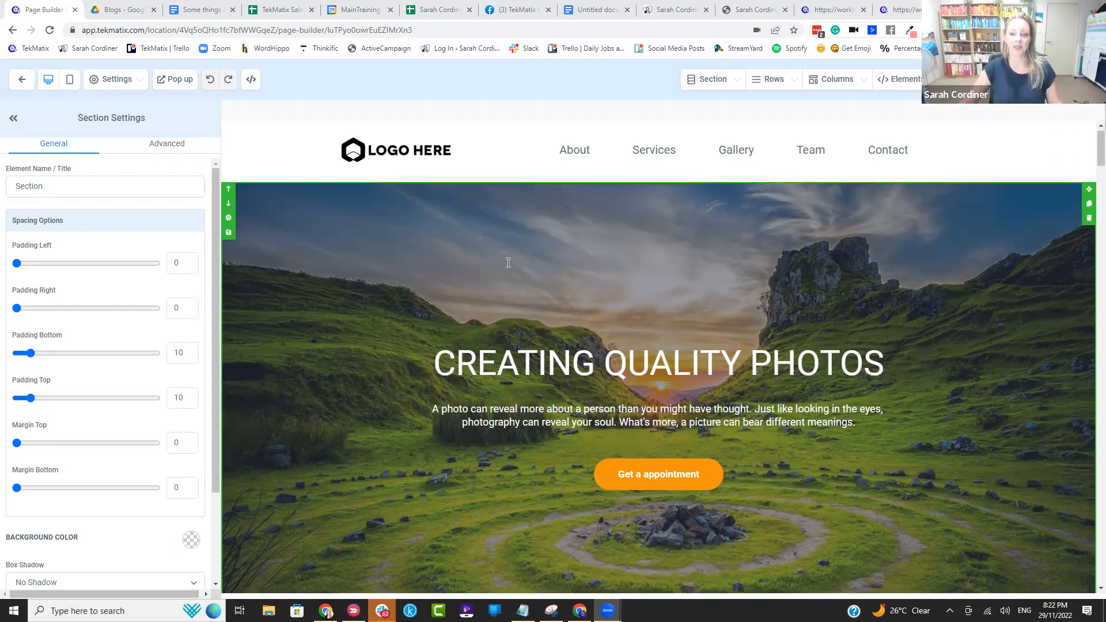
scroll(489, 242, "down", 4)
scroll(575, 306, "up", 4)
left_click(830, 381)
left_click_drag(830, 381, 392, 358)
type("Sar")
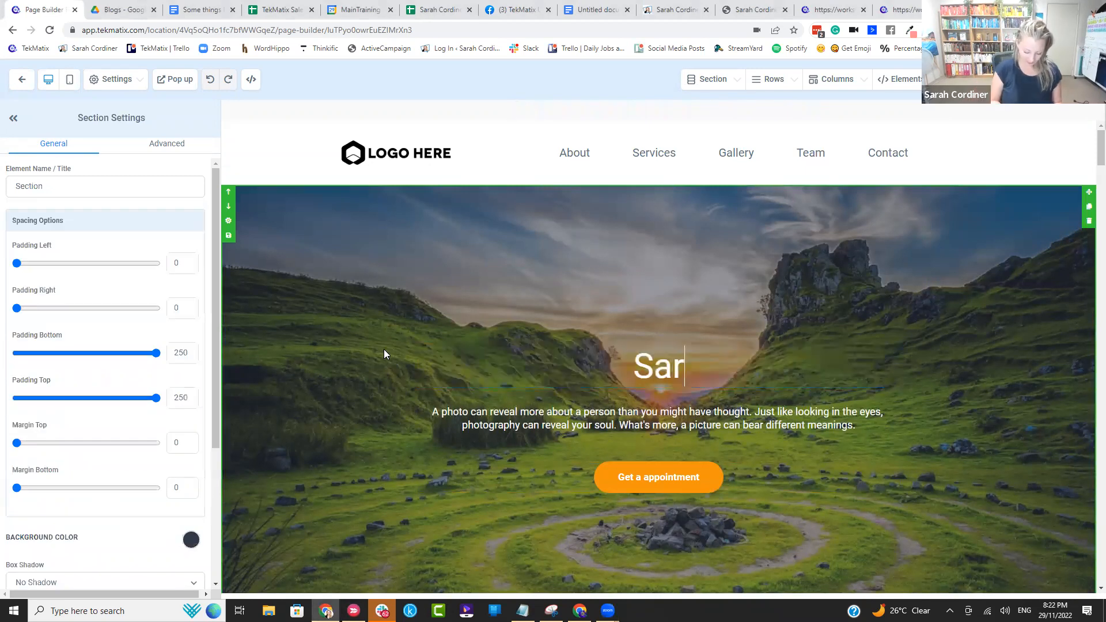
type("ah's hristmas Offer")
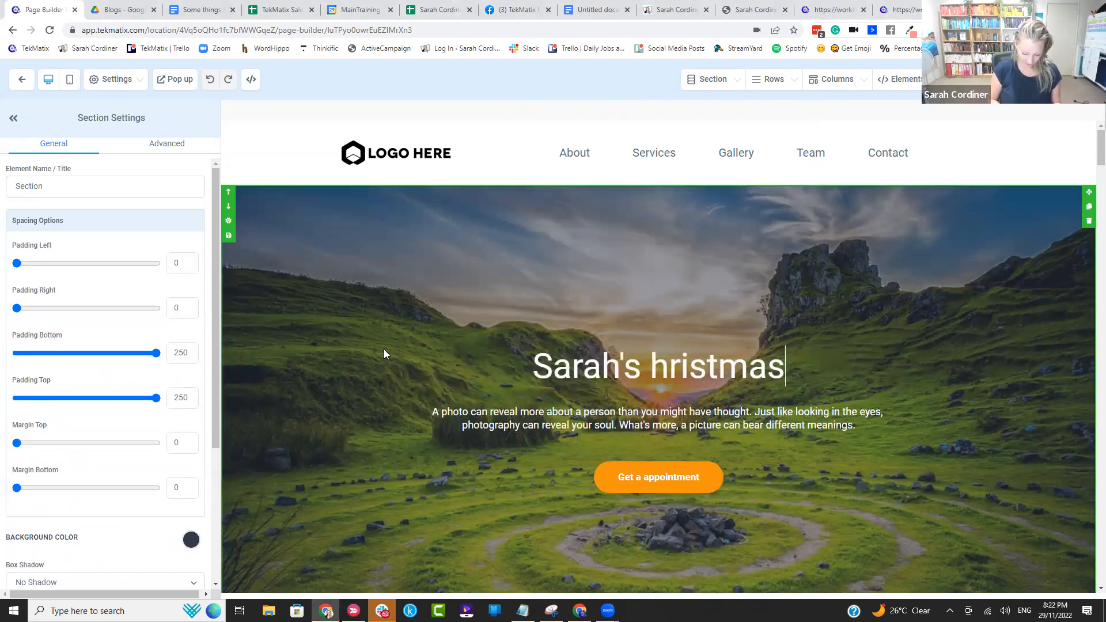
left_click(608, 363)
type("C")
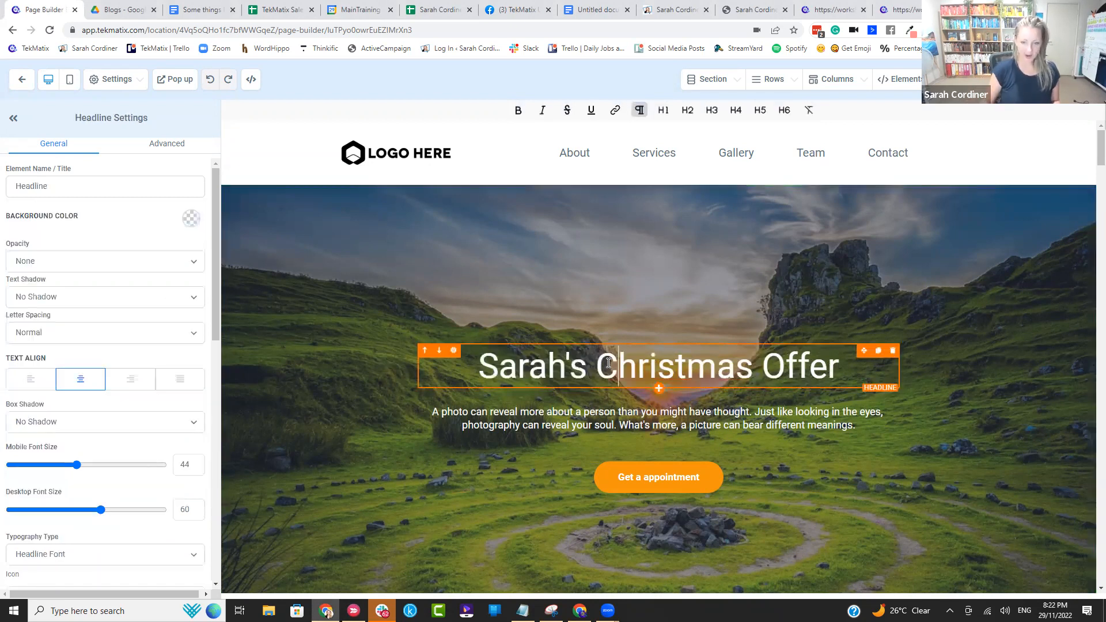
Step: Open the image library for the hero section's background and search Unsplash for "christmas"
left_click(322, 233)
scroll(161, 256, "down", 1)
scroll(162, 256, "down", 3)
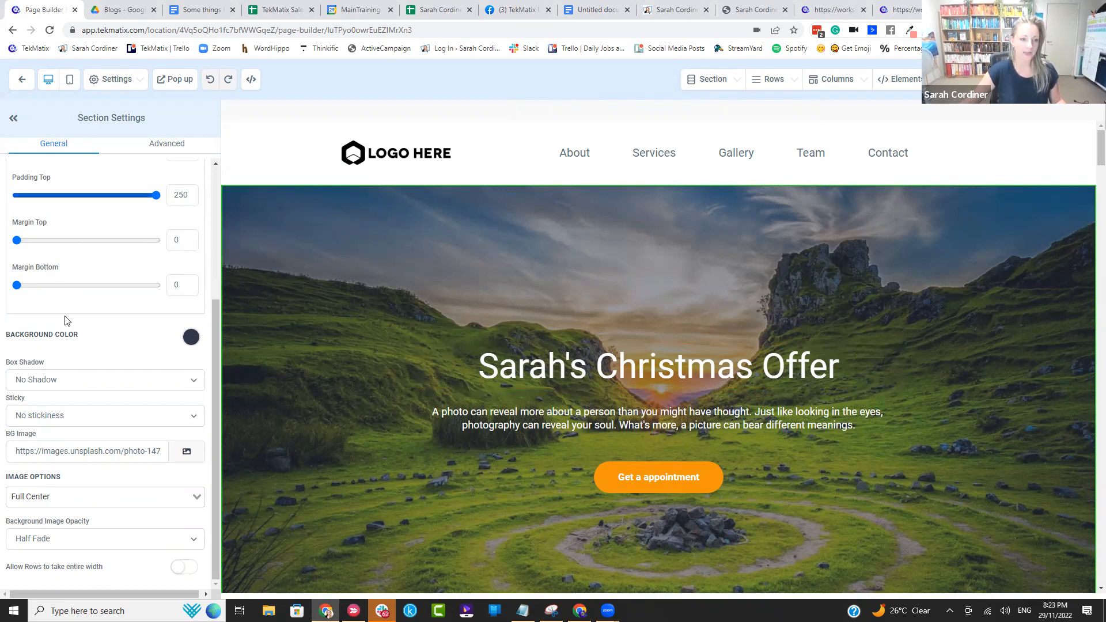
left_click(184, 453)
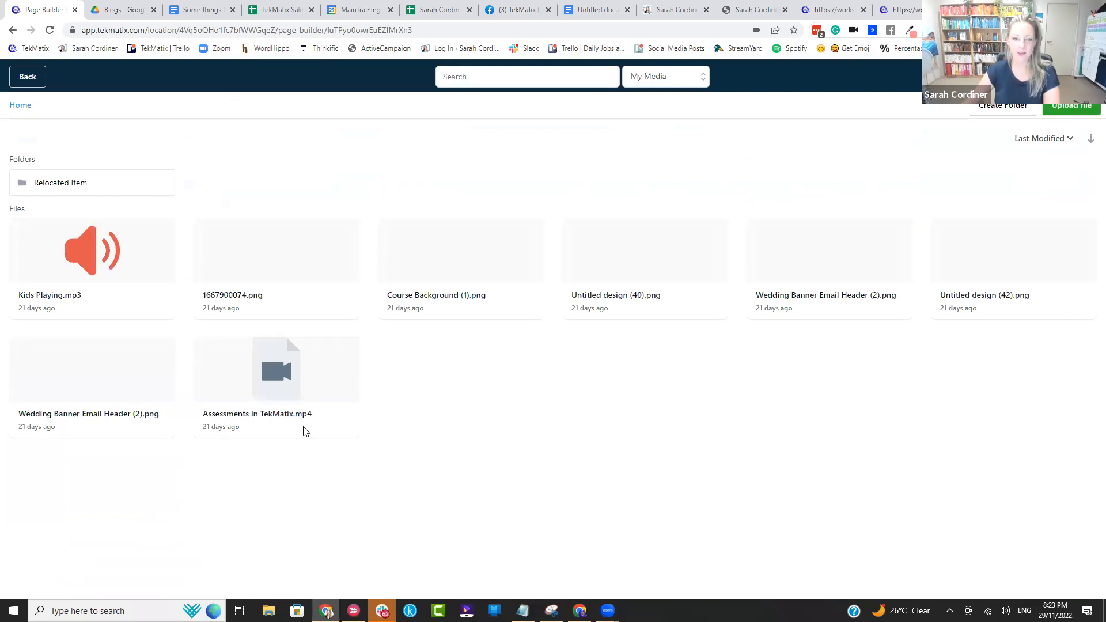
left_click(665, 80)
left_click(650, 179)
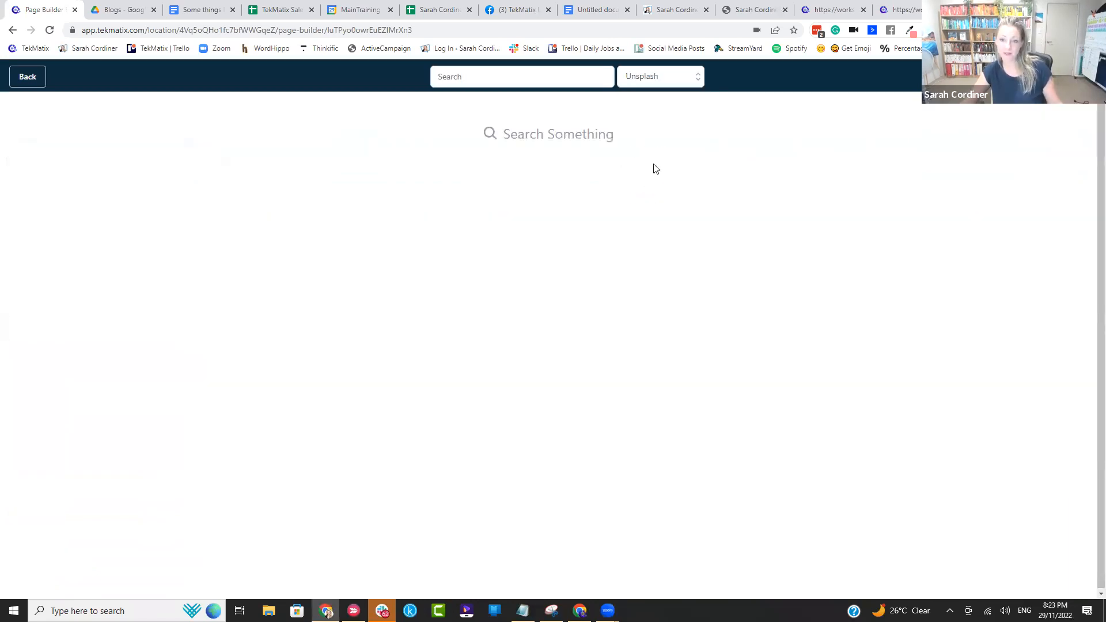
left_click(535, 81)
type("christmas")
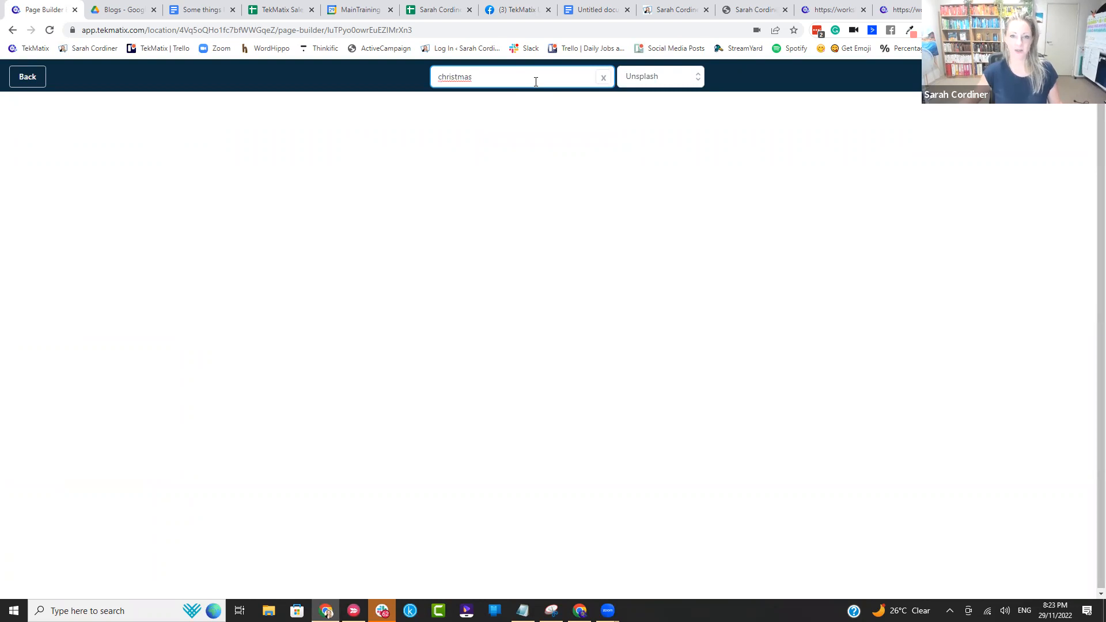
Step: Use the Unsplash photo of eucalyptus leaves, pine branches and red berries on a pale surface as the hero background
left_click(269, 165)
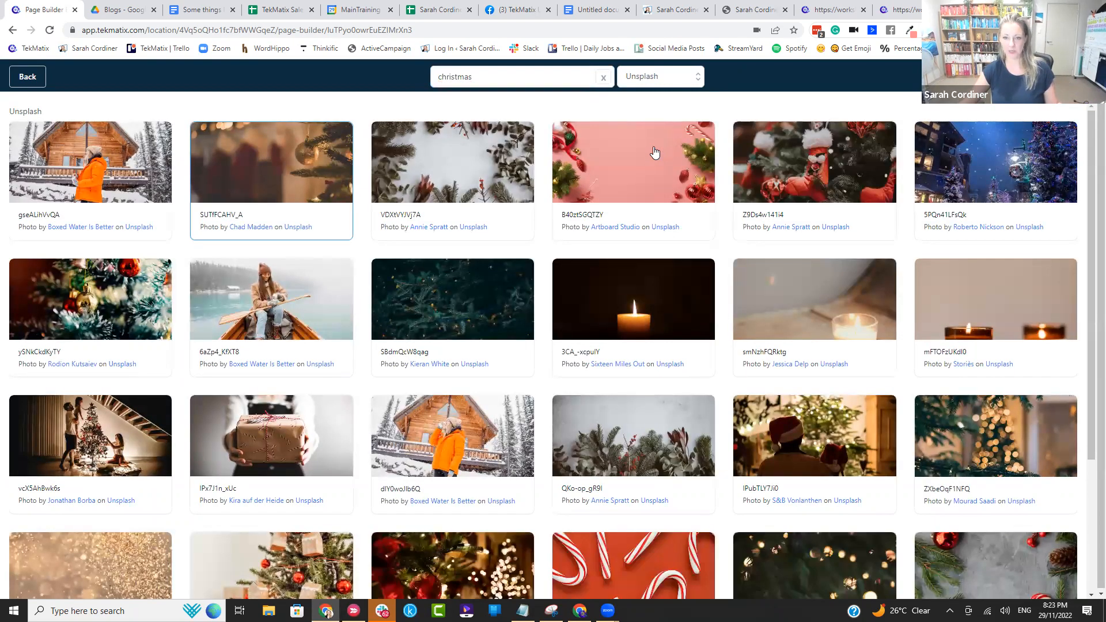
left_click(439, 187)
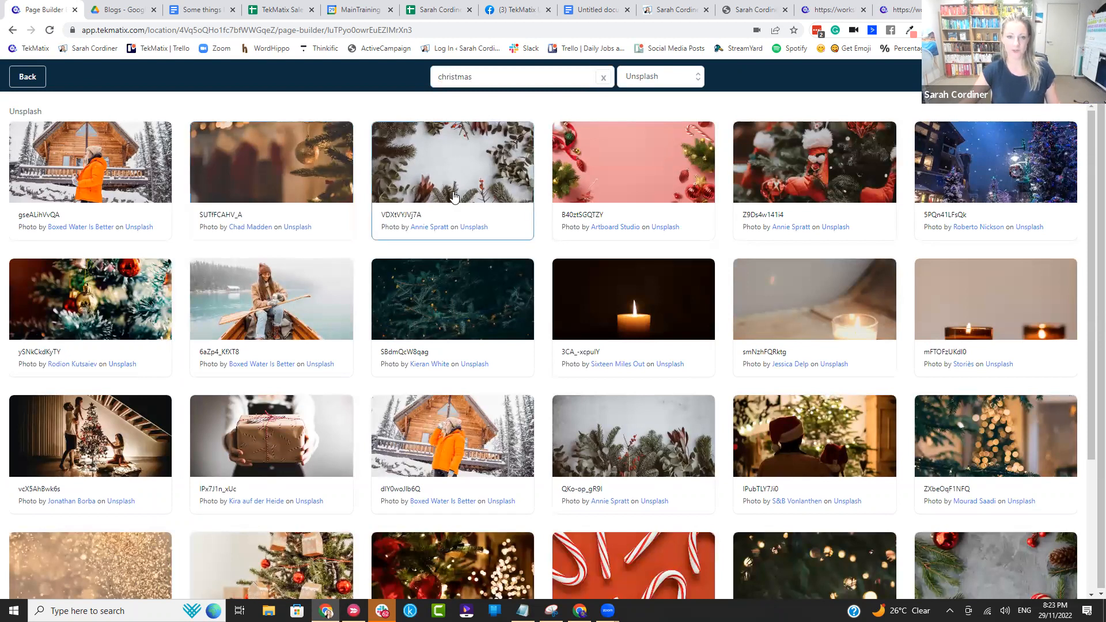
left_click(454, 196)
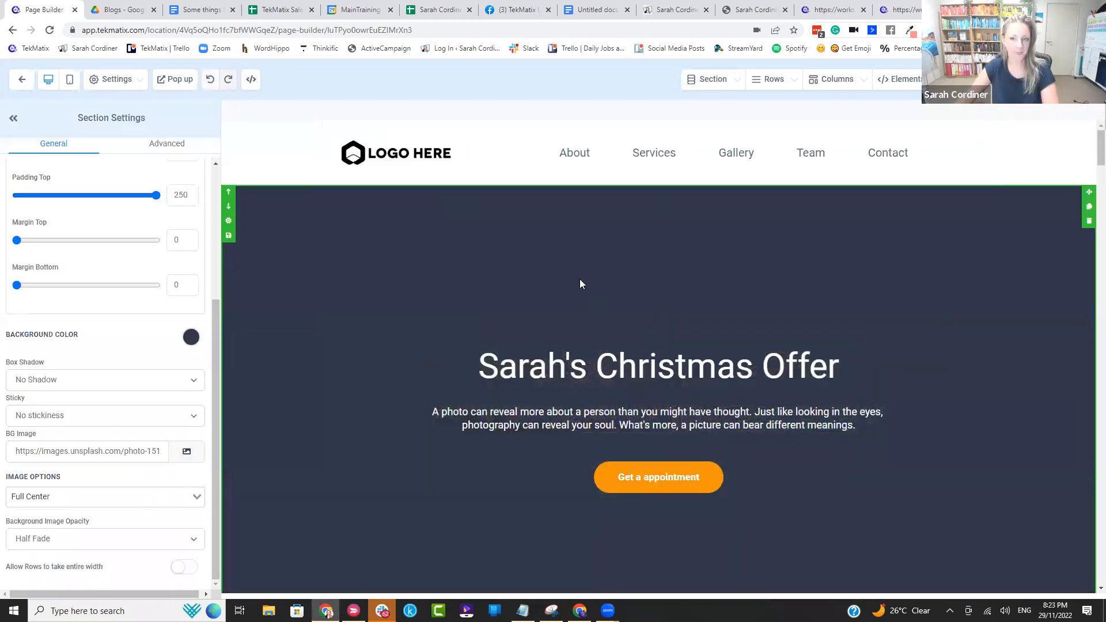
scroll(637, 269, "down", 2)
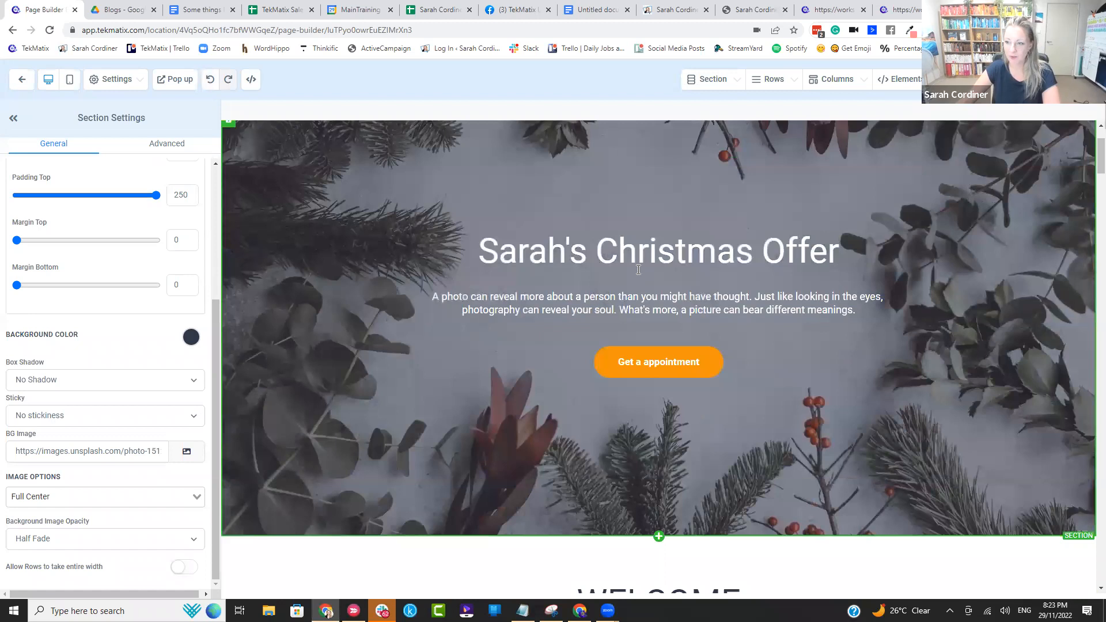
Step: Replace the hero section's sub headline with "This is the best xyz christmas deal eveerrrrrrrrrrrrrrrrr"
scroll(639, 288, "down", 1)
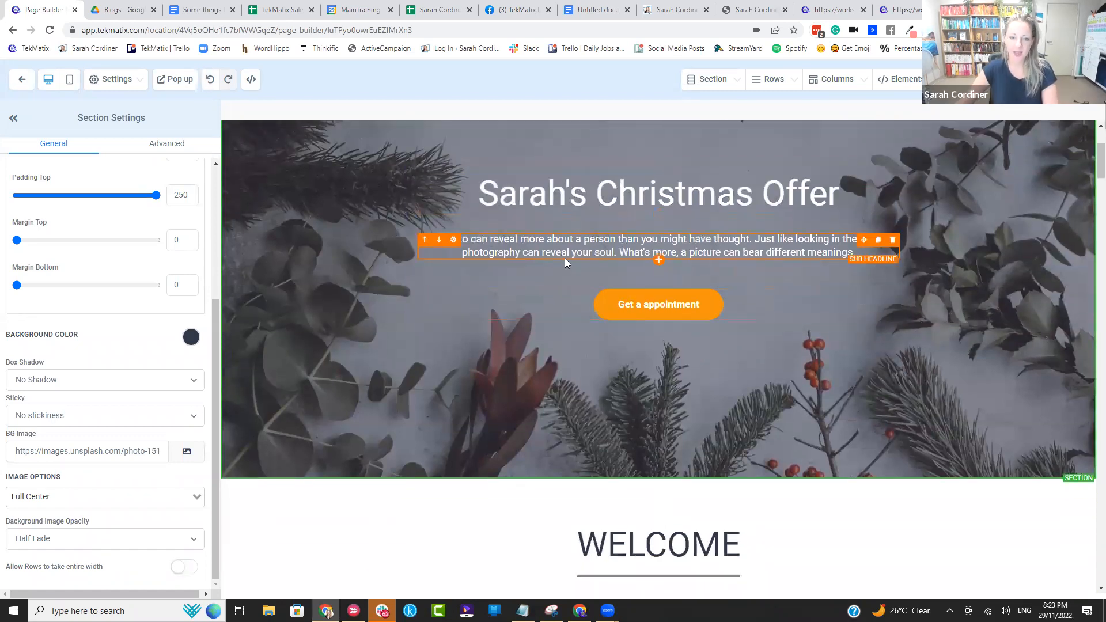
left_click(746, 255)
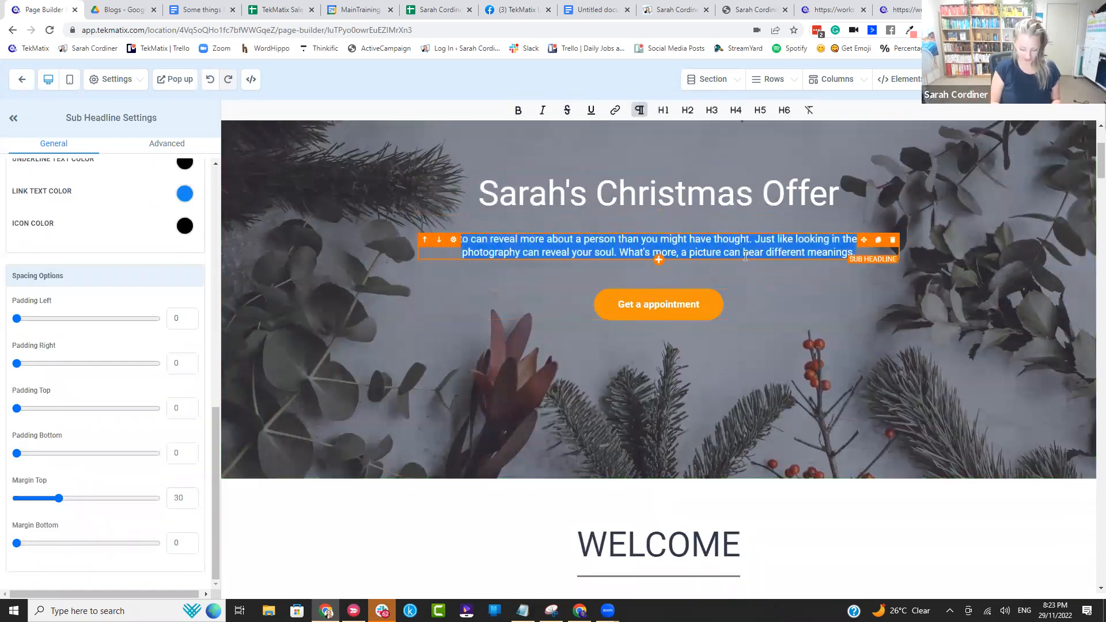
type("This is the best xyz christmas deal eveerrrrrrrrrrrrrrrrrr")
Step: Change the hero button's text to "GET DEAL NOW $97 USD"
left_click(708, 292)
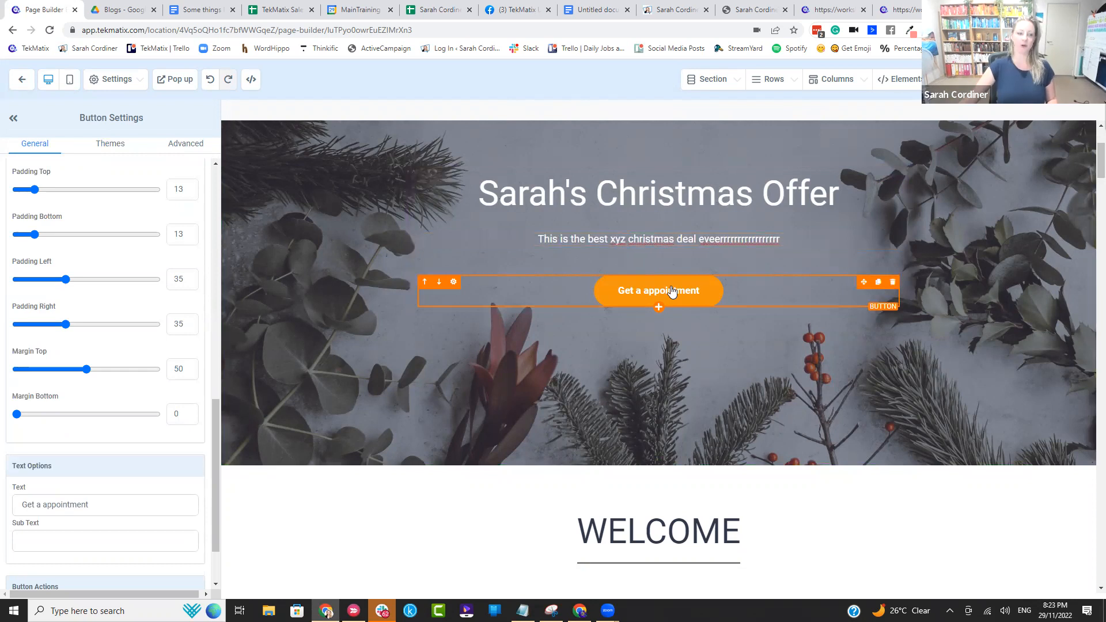
scroll(69, 419, "down", 2)
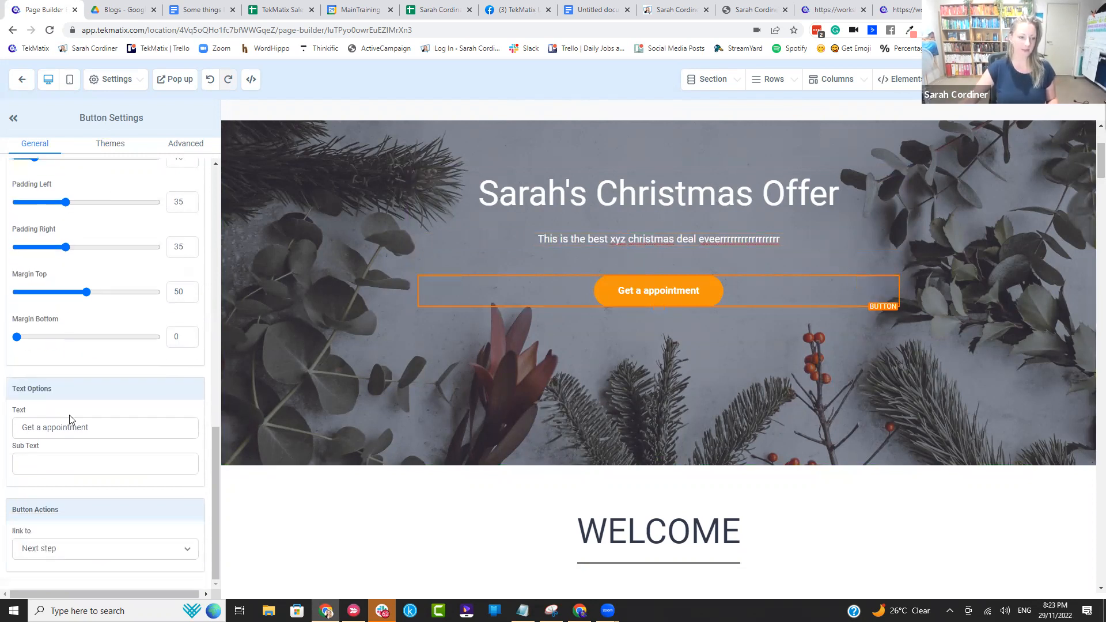
left_click_drag(95, 428, 1, 439)
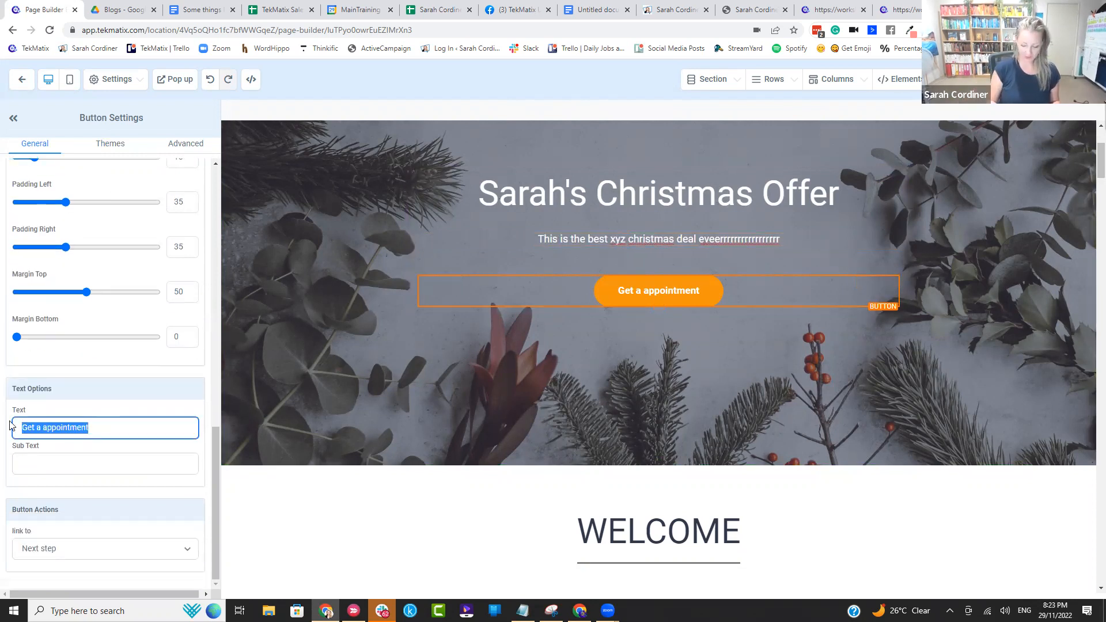
type("G")
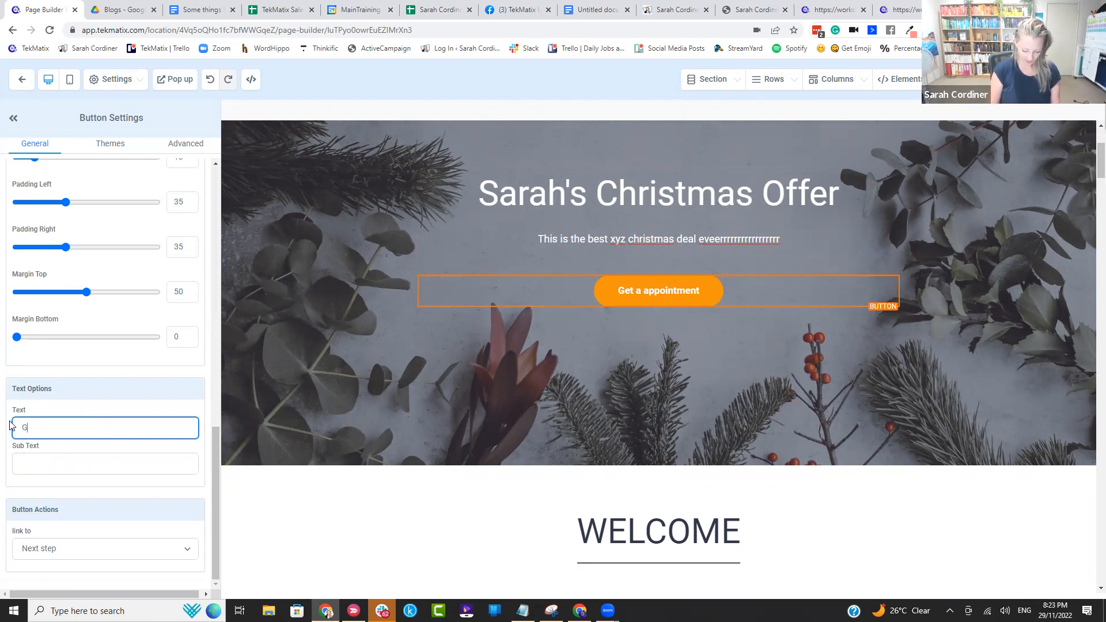
type("ET DEAL NOW")
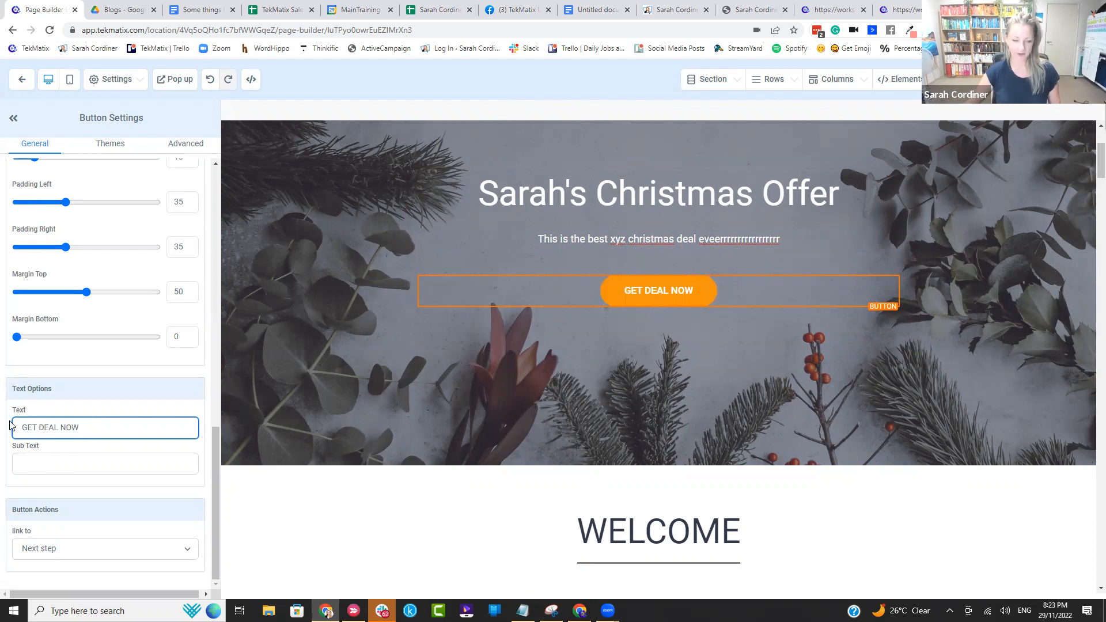
type(" $97")
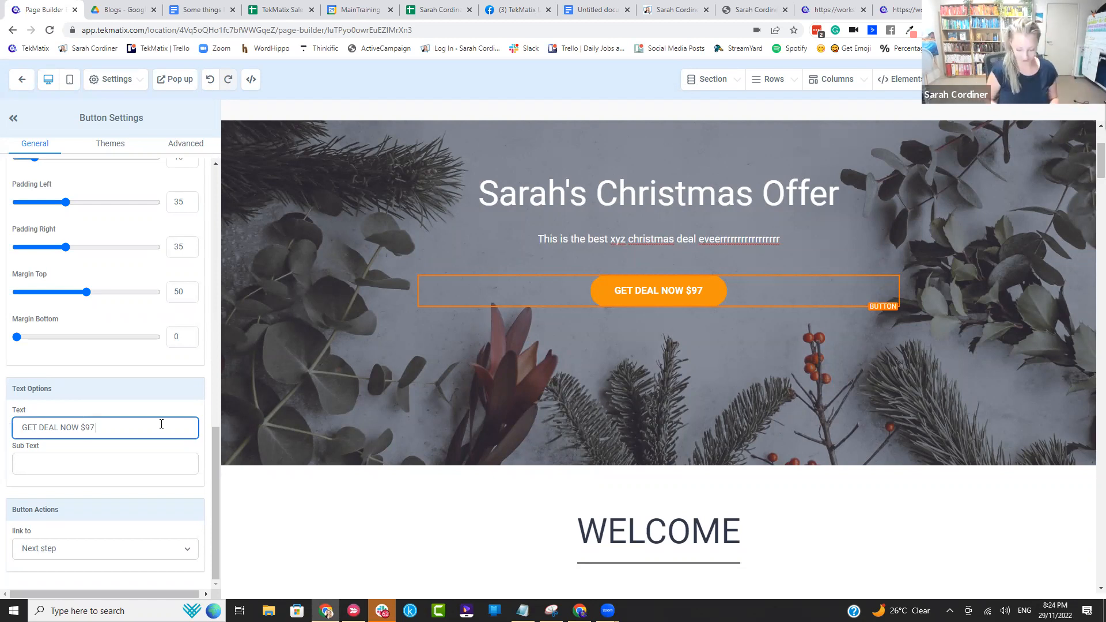
type("sd")
key("BackSpace")
key("BackSpace")
key("BackSpace")
key("BackSpace")
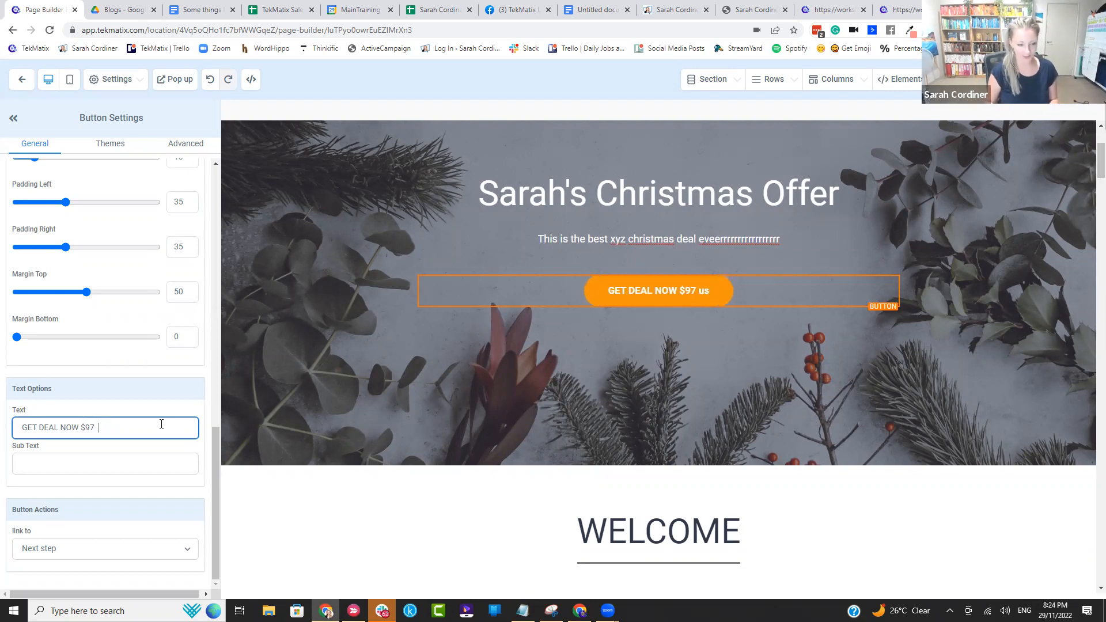
type("USD")
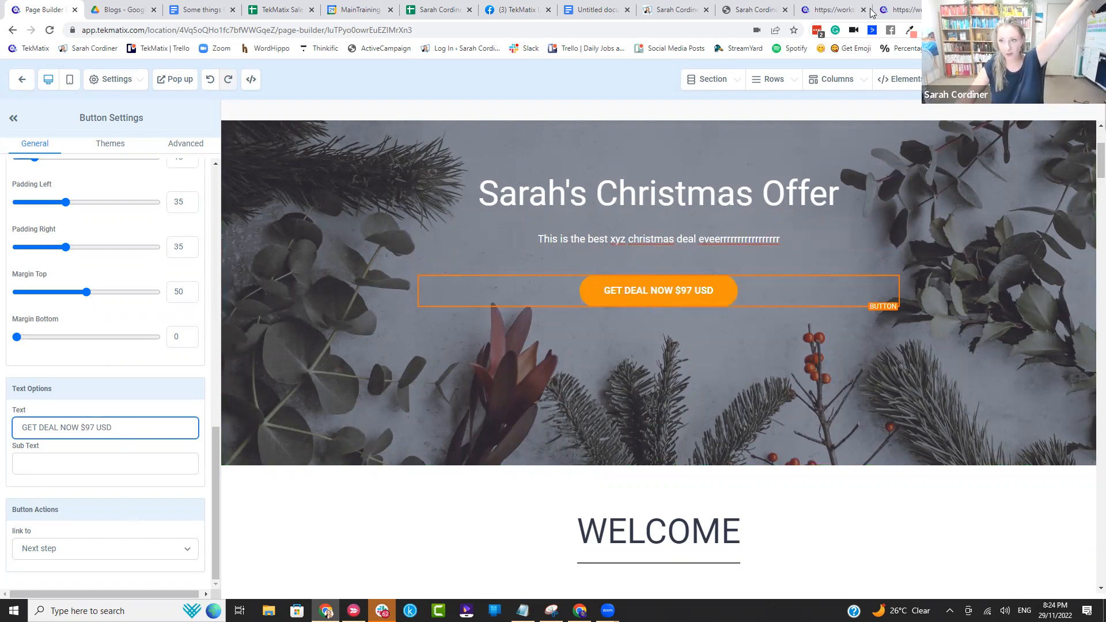
Step: Copy the Christmas offer checkout page's address, consult the numbered list in the Google Docs notes, and return to the page builder
left_click(899, 10)
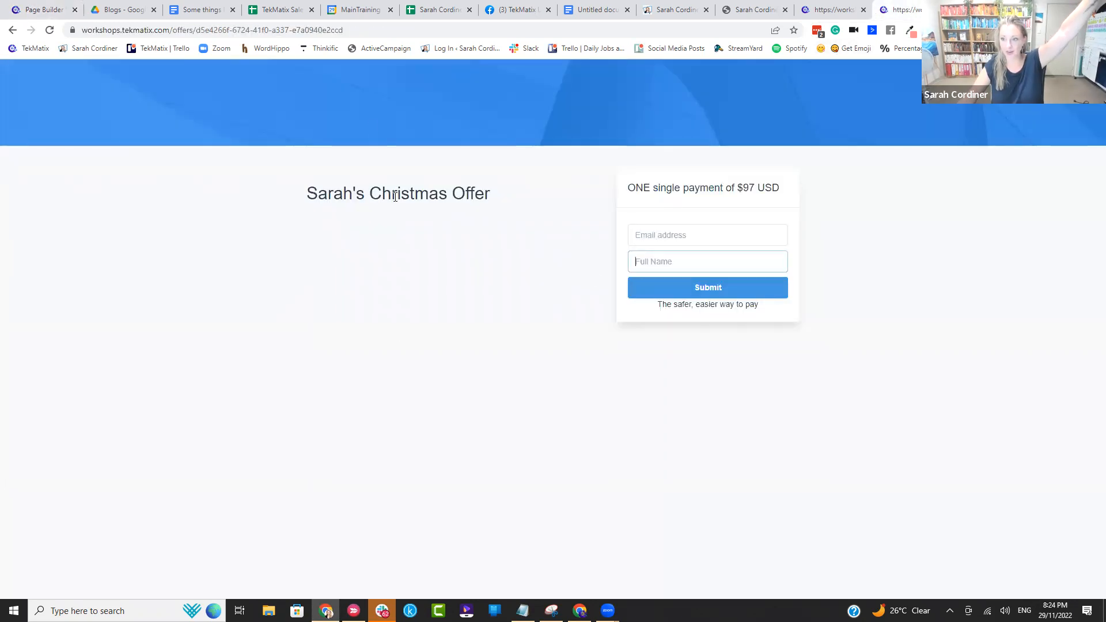
left_click_drag(401, 29, 0, 23)
key("ctrl+c")
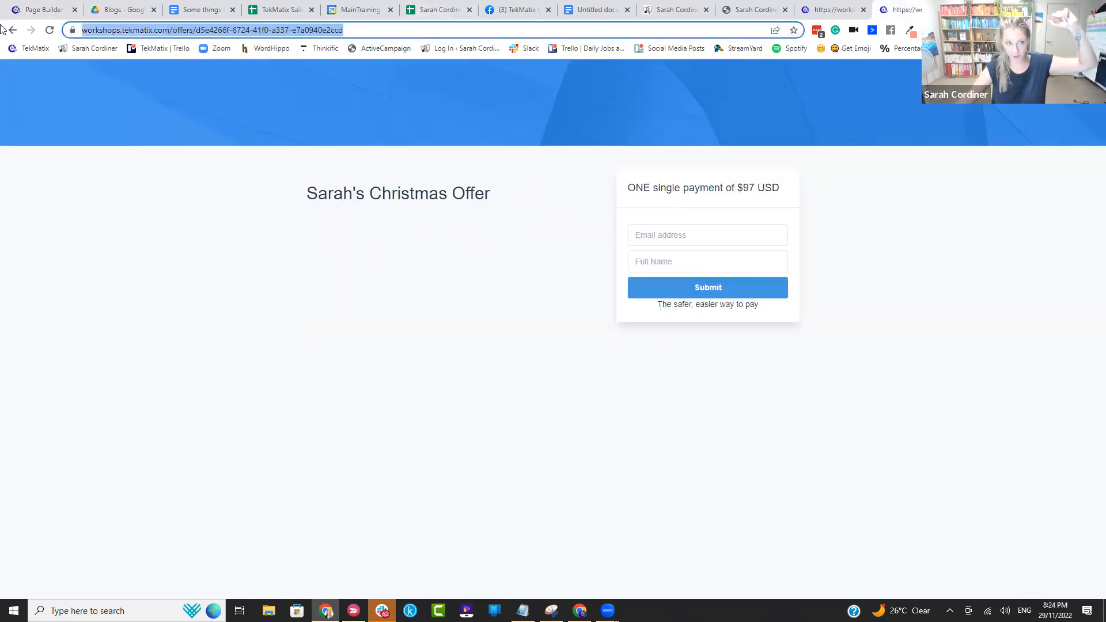
left_click(605, 9)
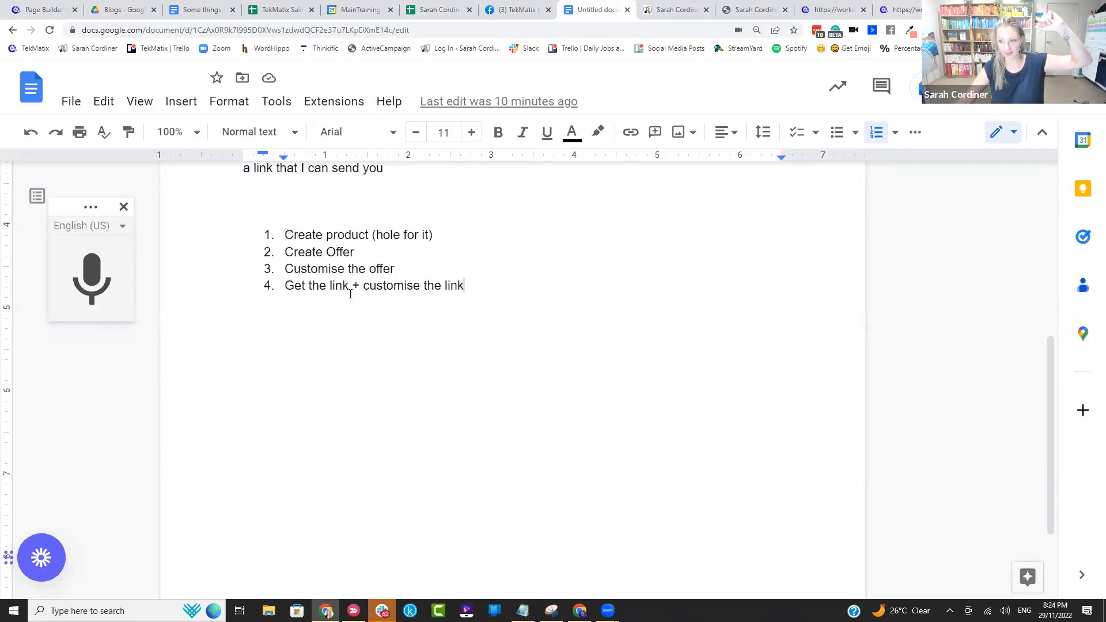
left_click(903, 10)
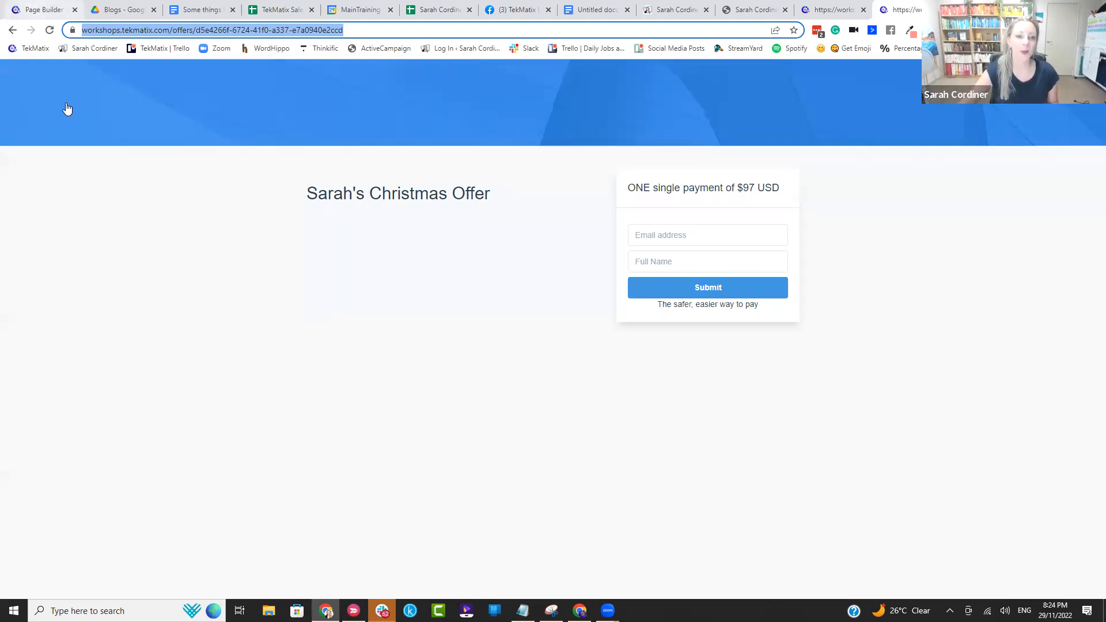
left_click(40, 10)
Step: Set the hero button's action to link to a Website URL
left_click(664, 288)
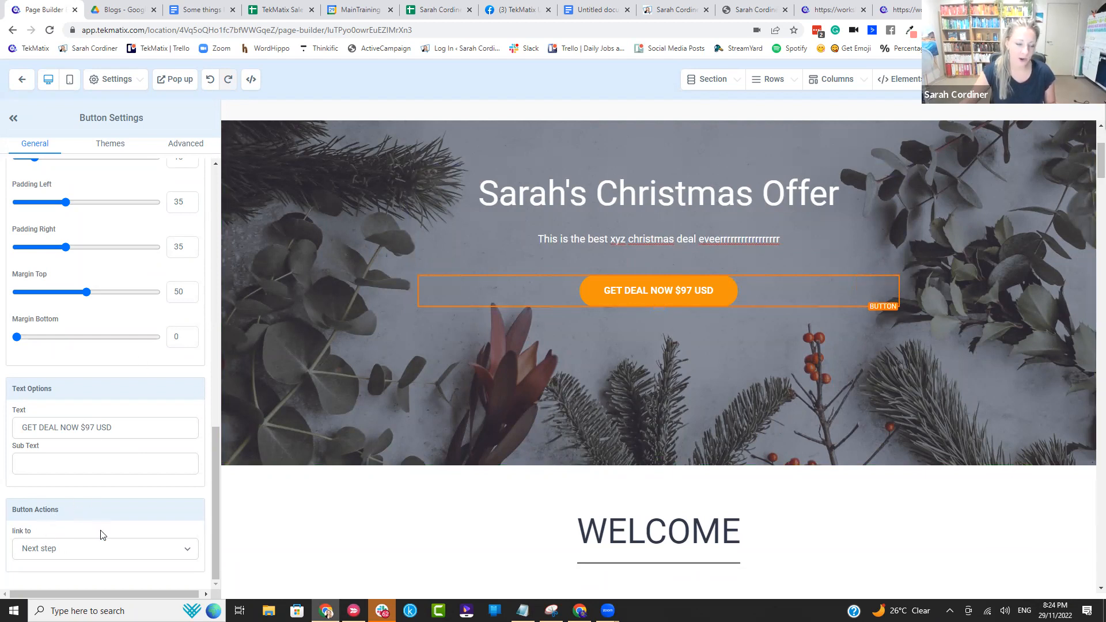
left_click_drag(78, 518, 7, 519)
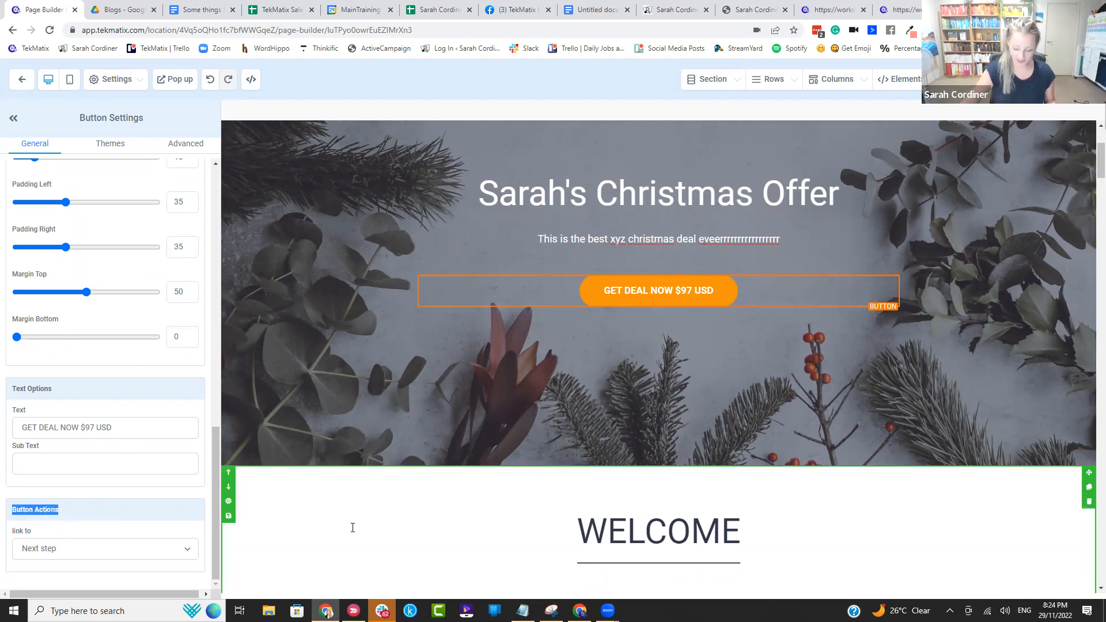
key("ctrl+plus")
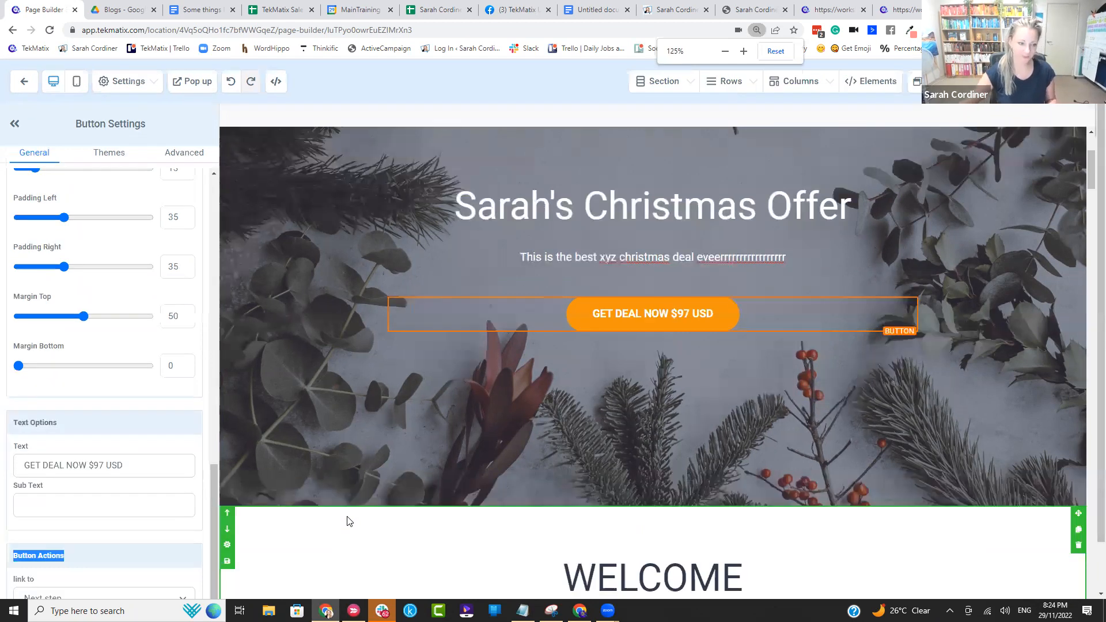
key("ctrl+plus")
scroll(112, 444, "down", 2)
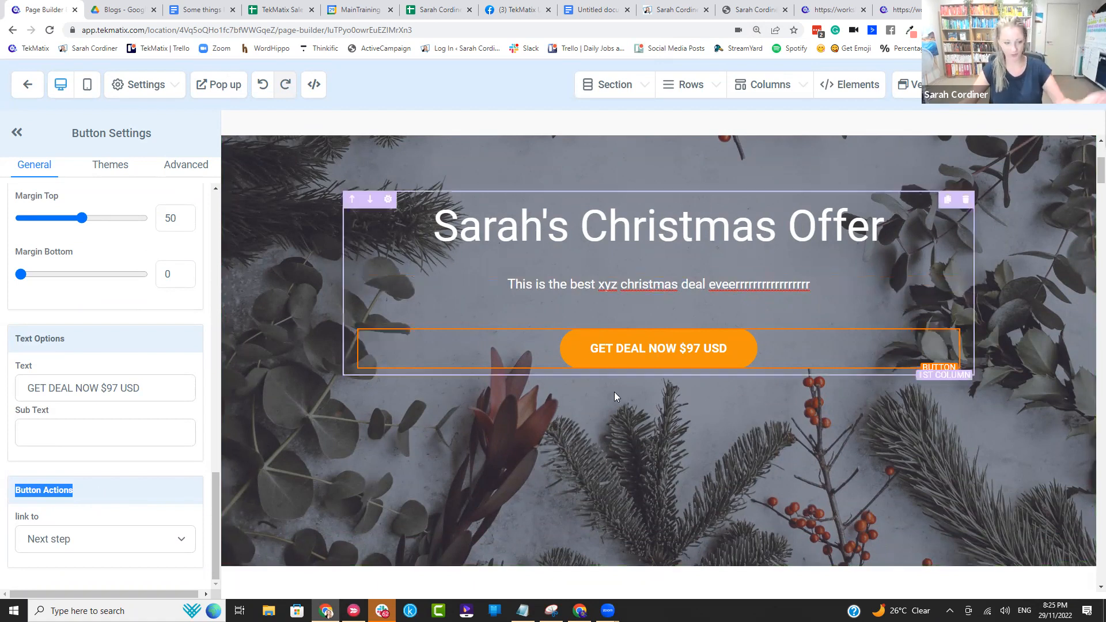
left_click(118, 538)
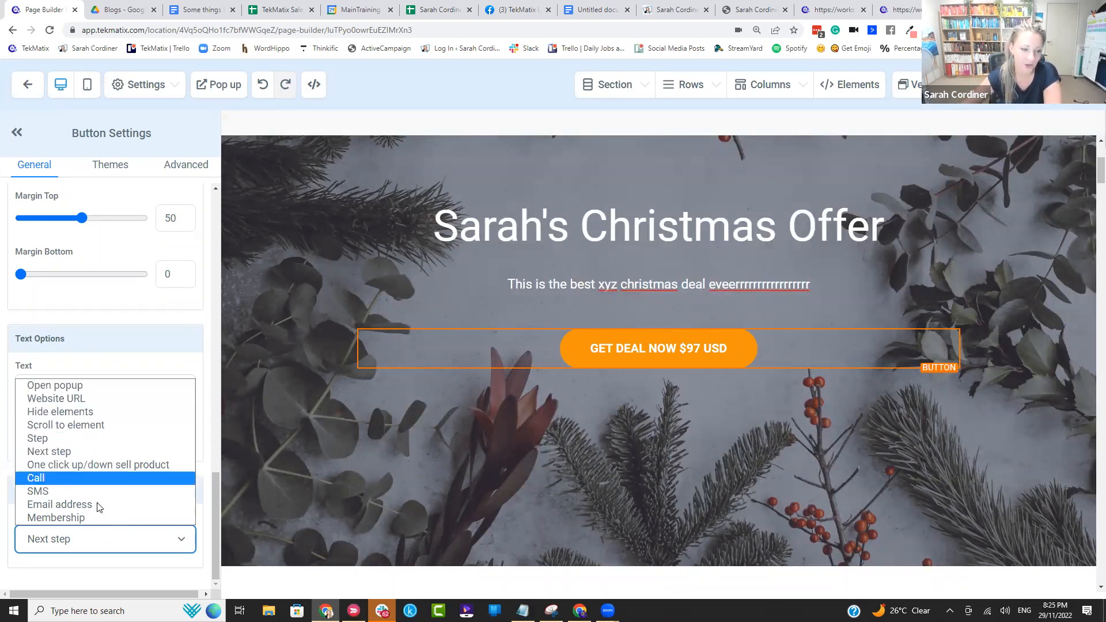
left_click(99, 407)
scroll(89, 516, "down", 1)
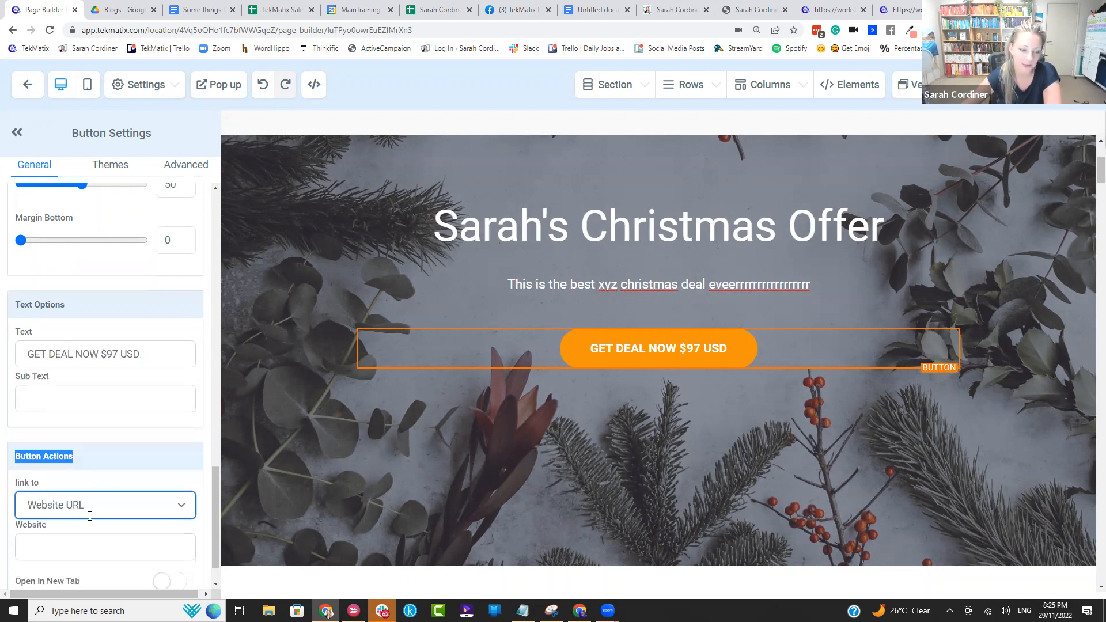
scroll(90, 515, "down", 1)
left_click(74, 505)
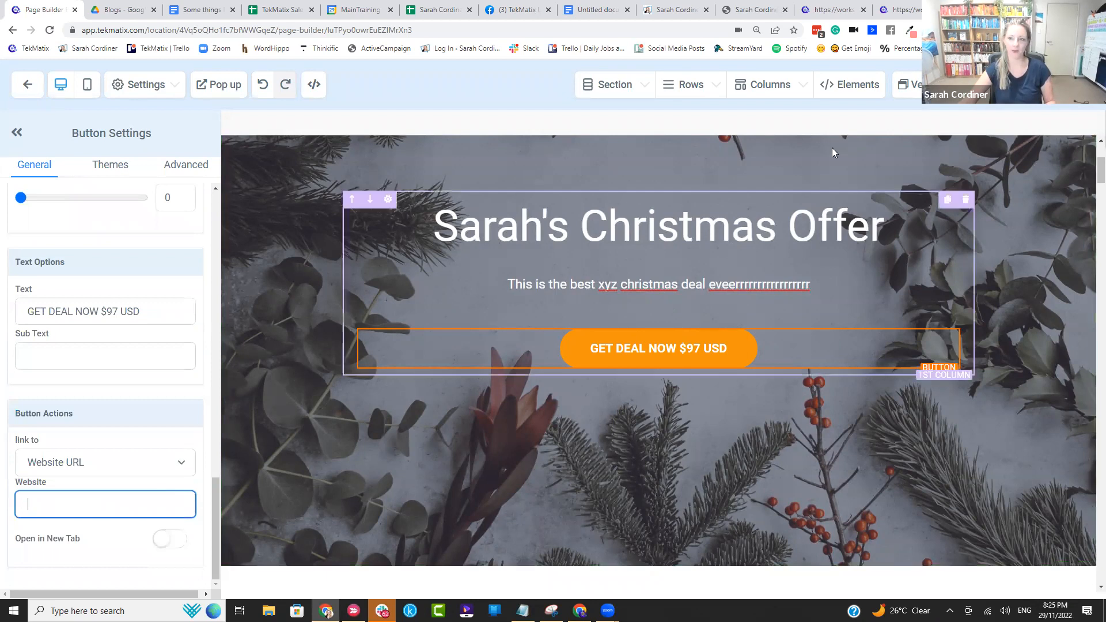
Step: Paste the copied checkout address as the hero button's website link and make it open in a new tab
left_click(899, 9)
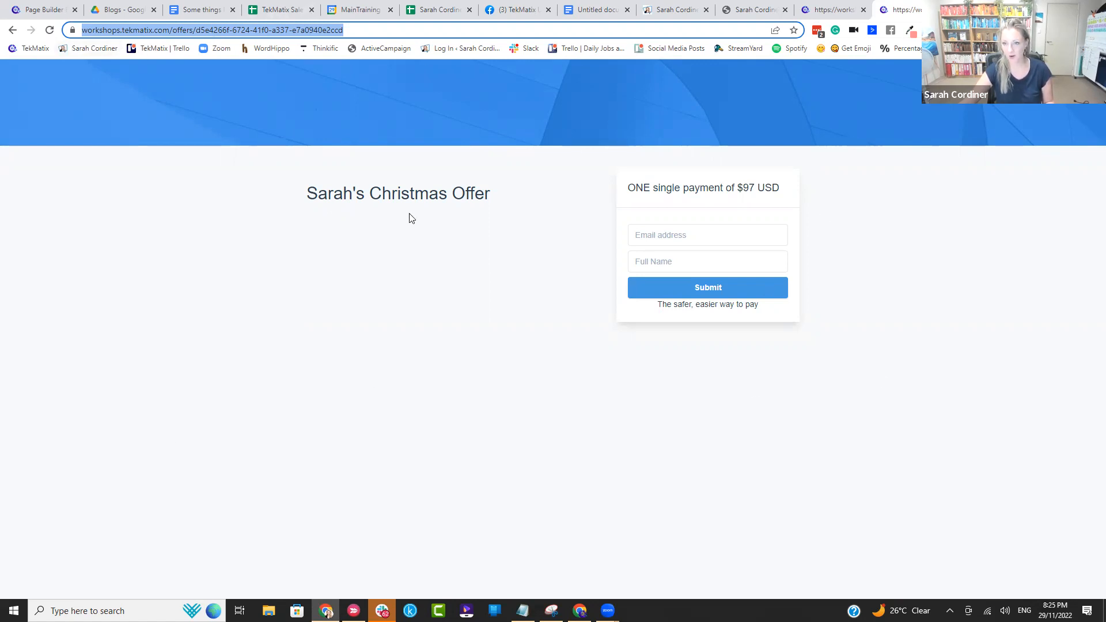
left_click(44, 9)
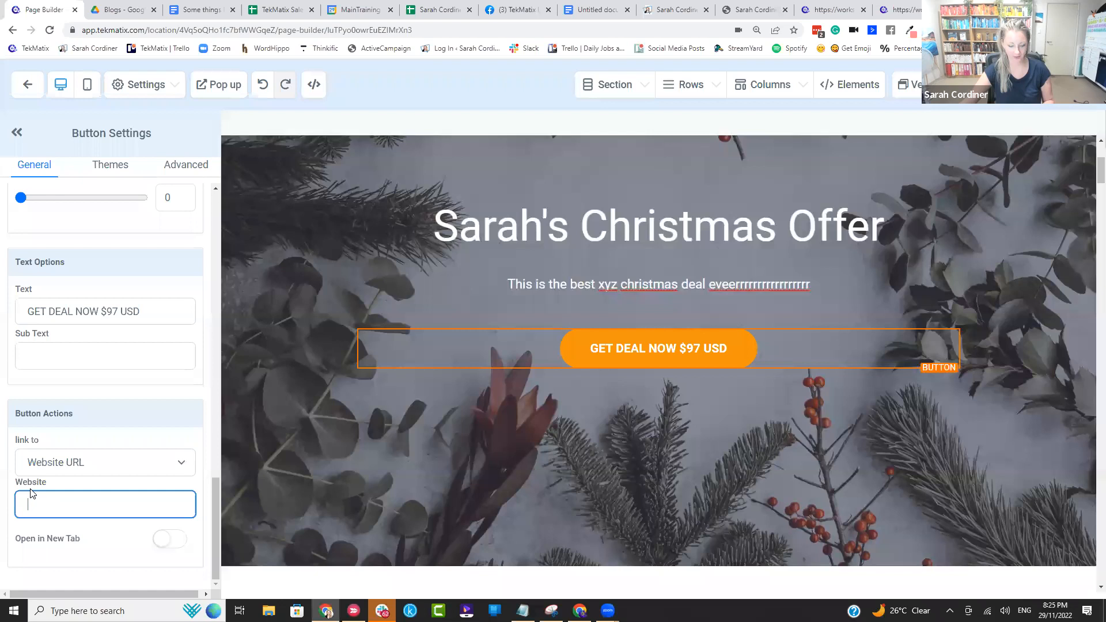
left_click(86, 505)
key("ctrl+v")
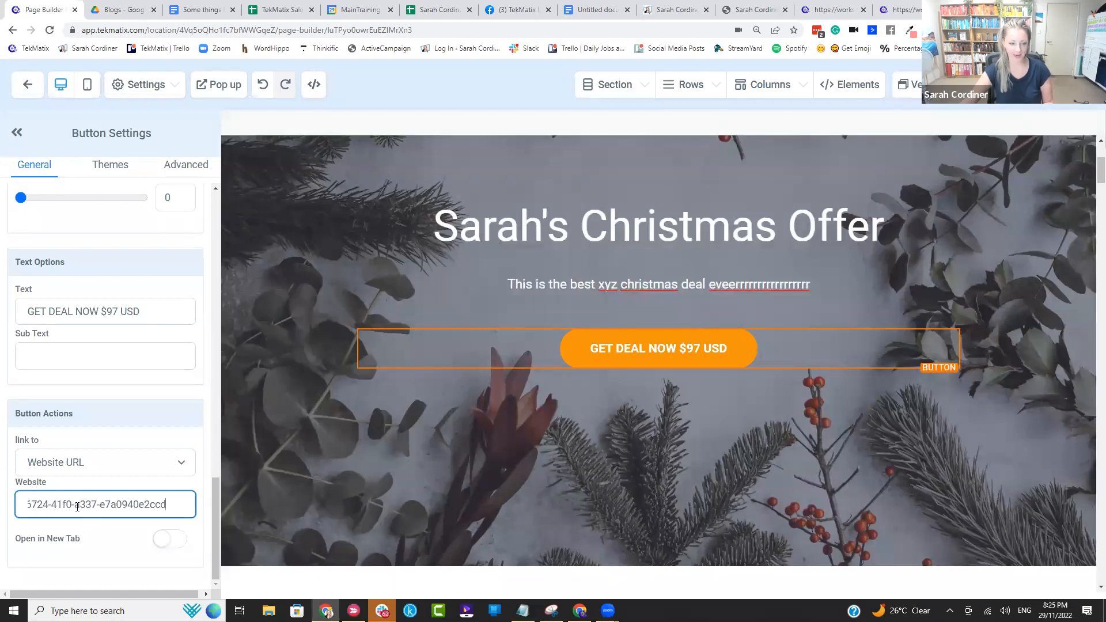
left_click(177, 540)
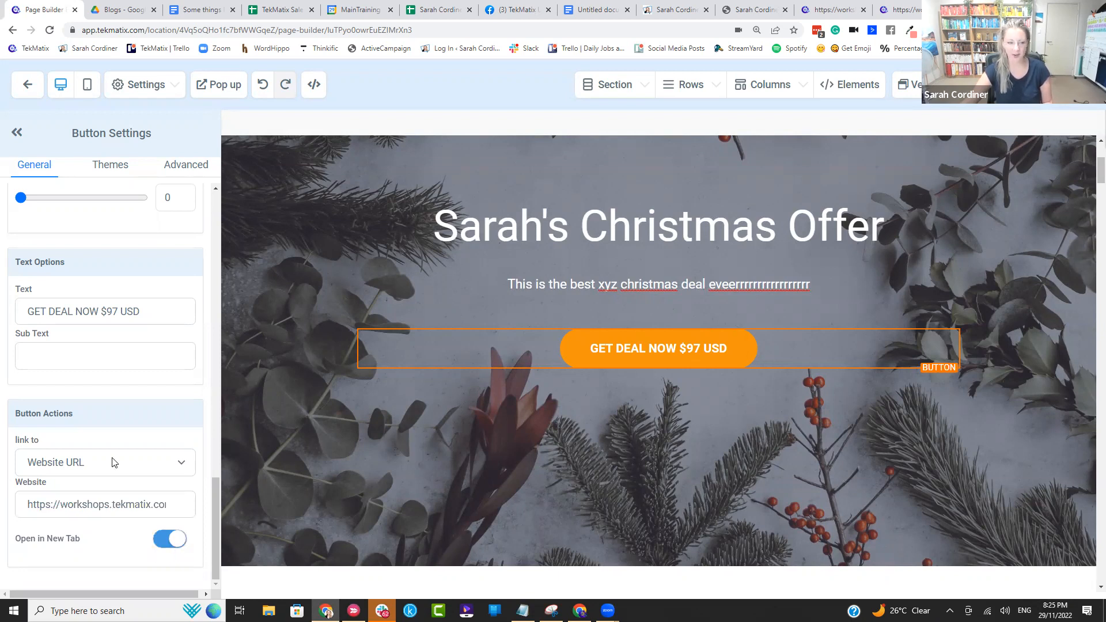
scroll(70, 508, "up", 7)
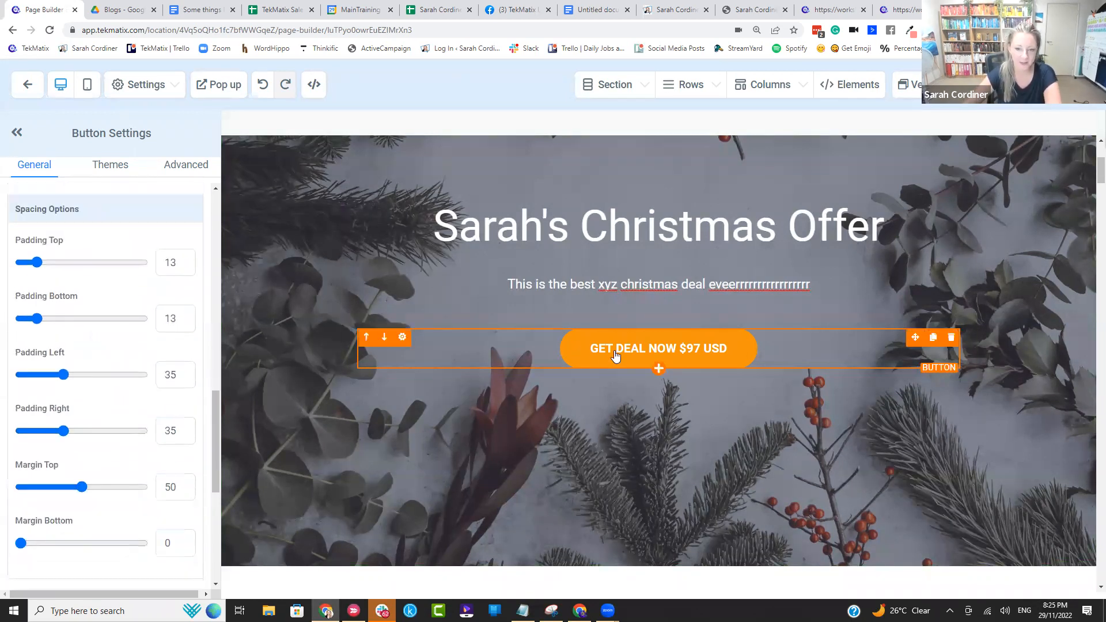
scroll(131, 340, "up", 10)
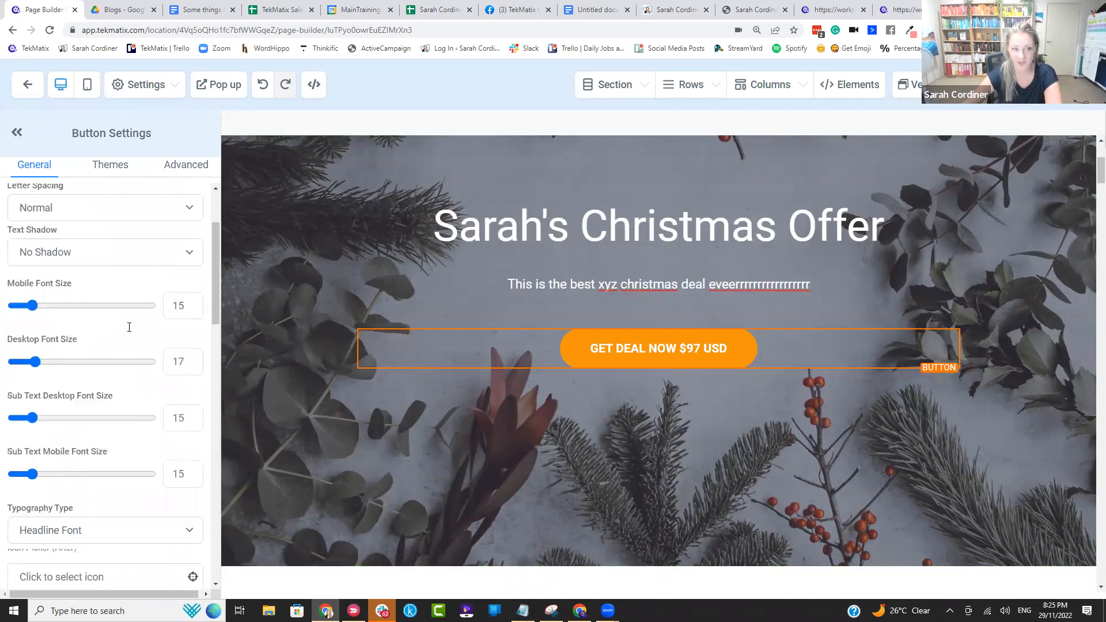
Step: Set the hero button's background colour to green and check its Website URL link under the button actions
left_click(185, 225)
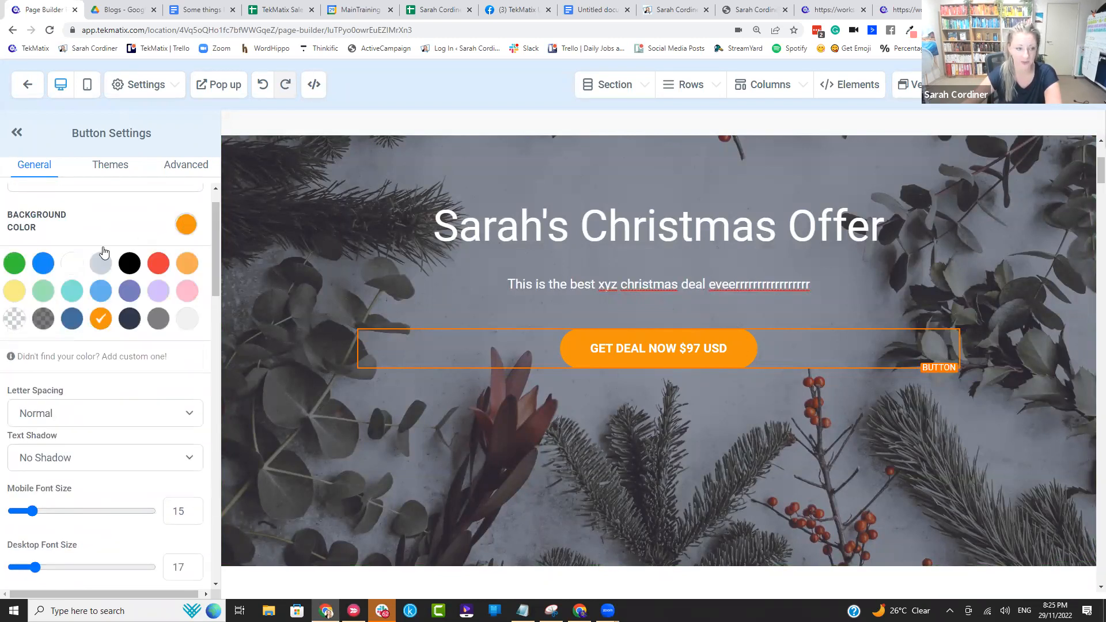
left_click(15, 268)
scroll(144, 323, "down", 8)
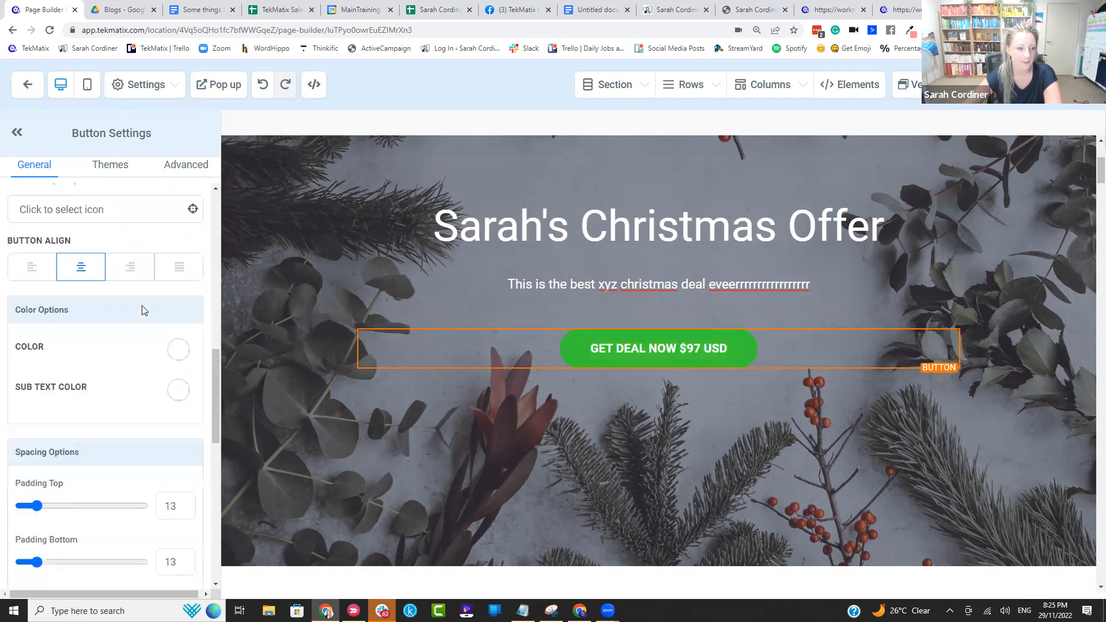
scroll(153, 335, "down", 2)
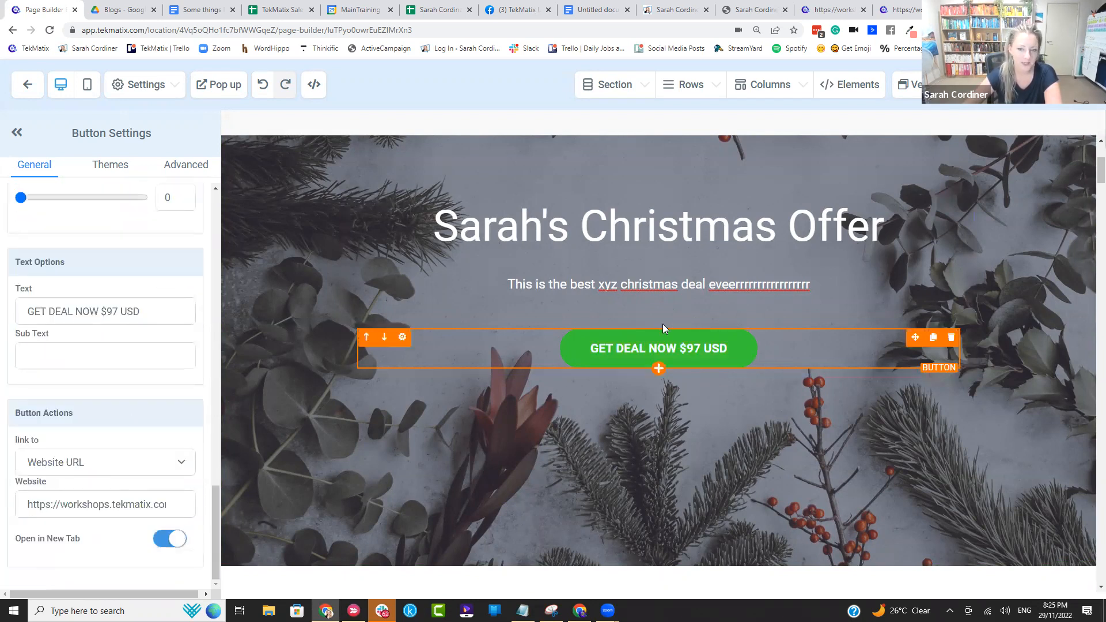
left_click(111, 464)
left_click(75, 323)
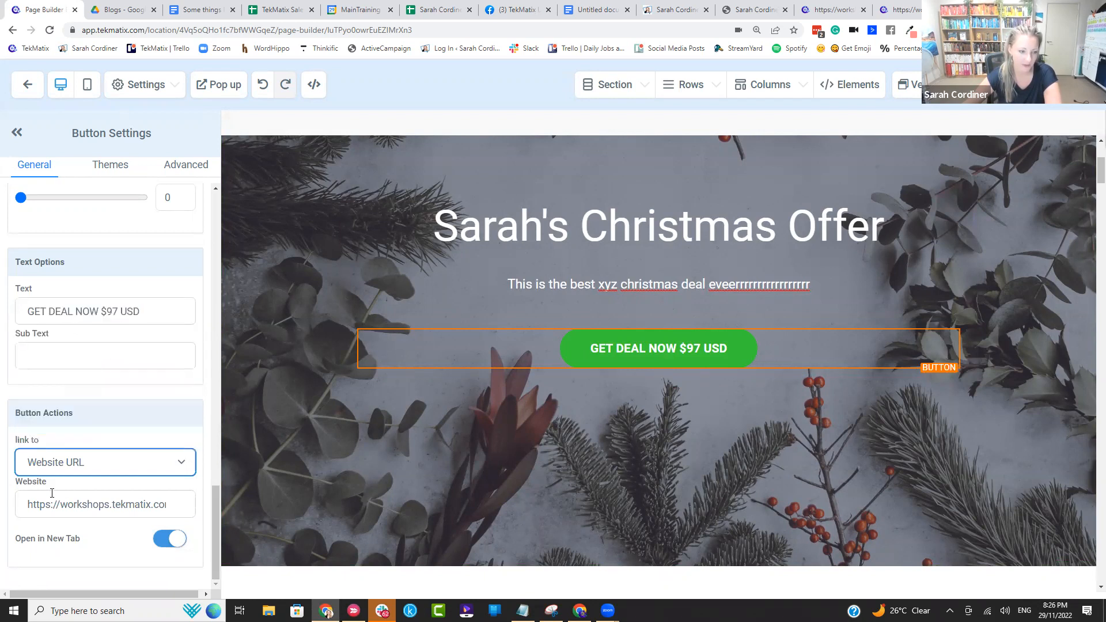
left_click_drag(28, 503, 253, 502)
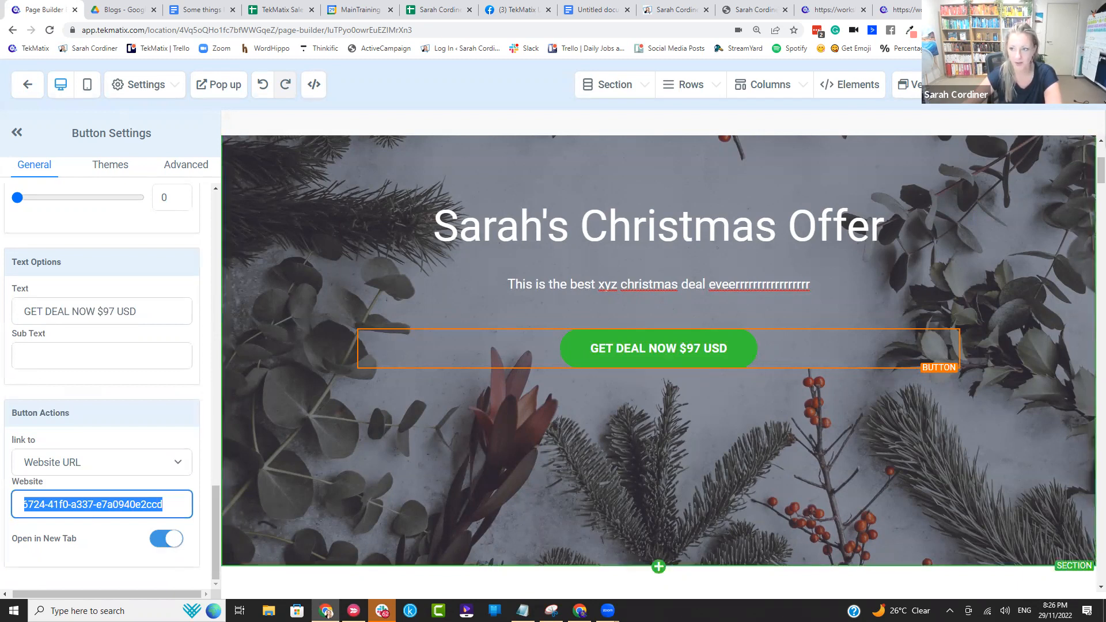
Step: Enter the page's SEO title as the owner's full name followed by "Christmas Offer"
left_click(1069, 84)
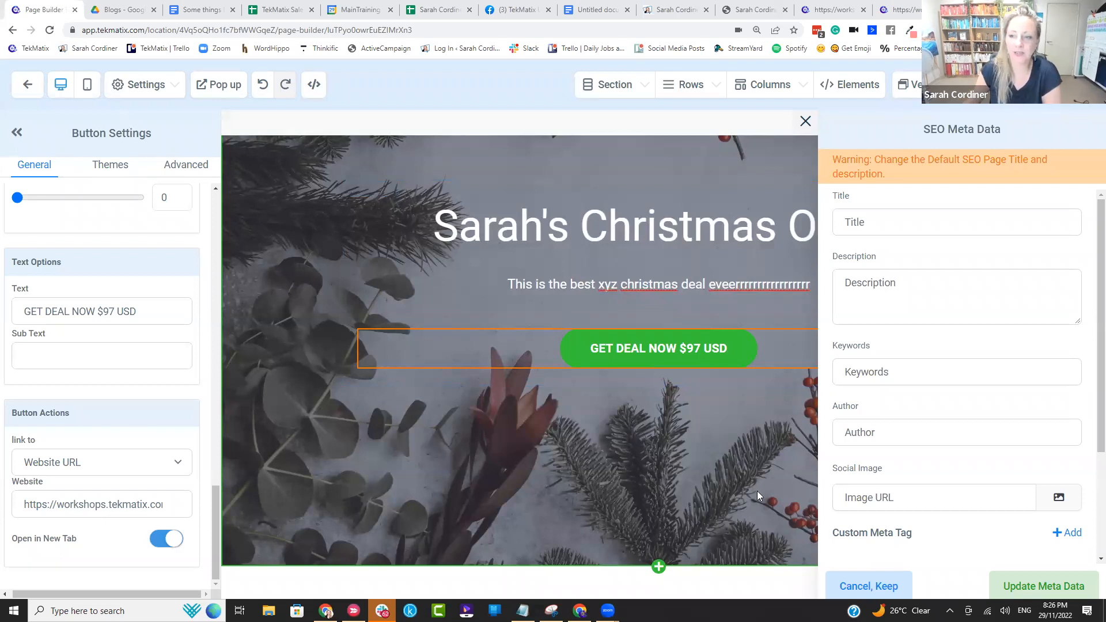
left_click(871, 223)
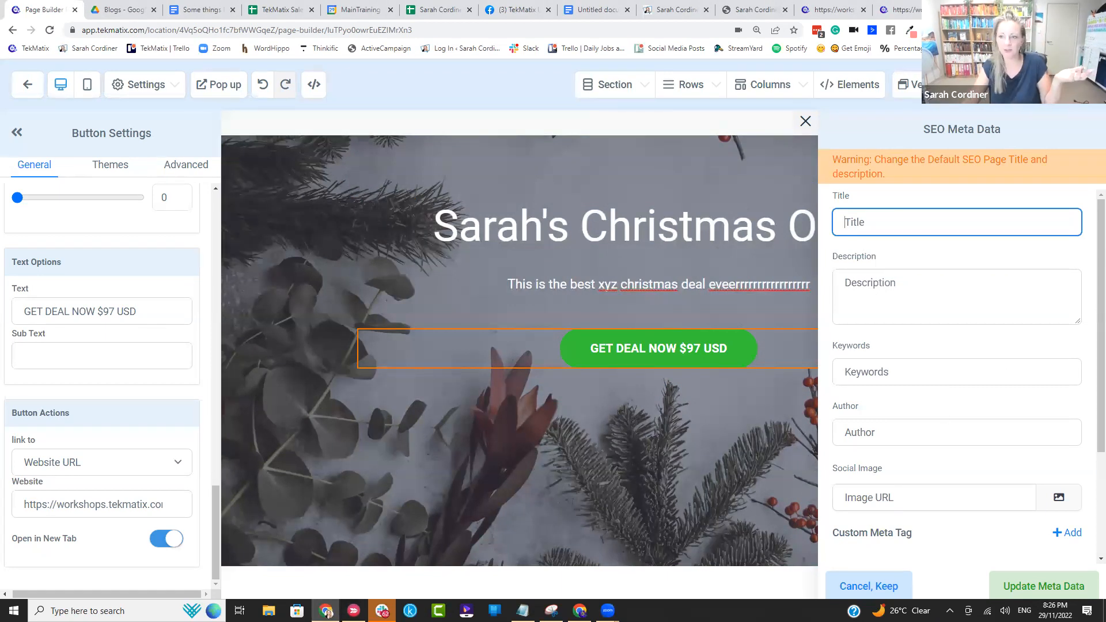
left_click(1072, 85)
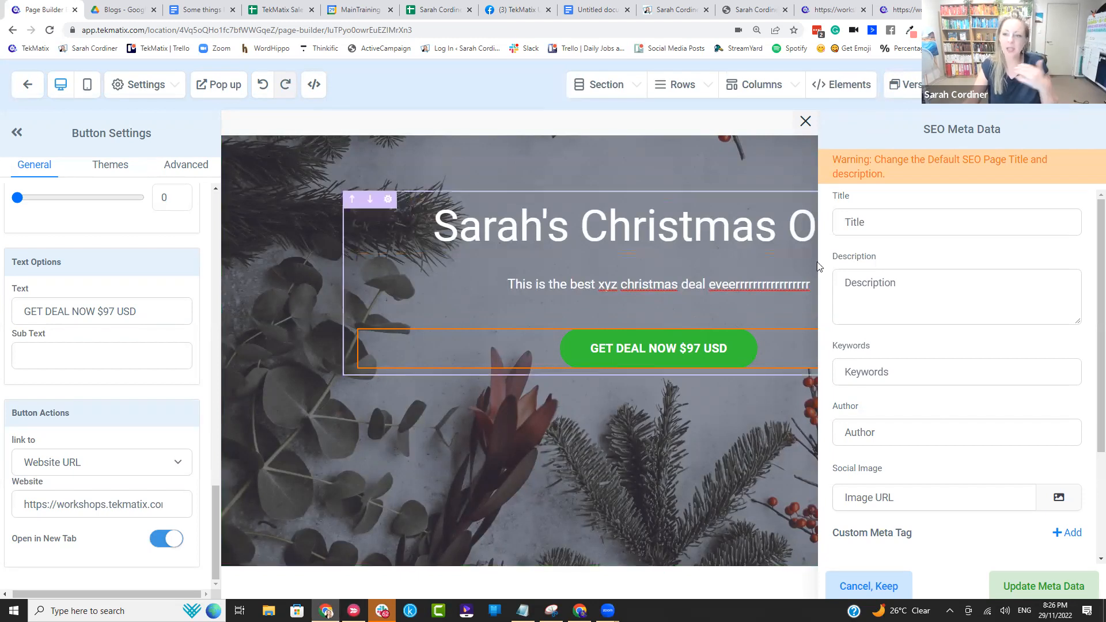
left_click(885, 216)
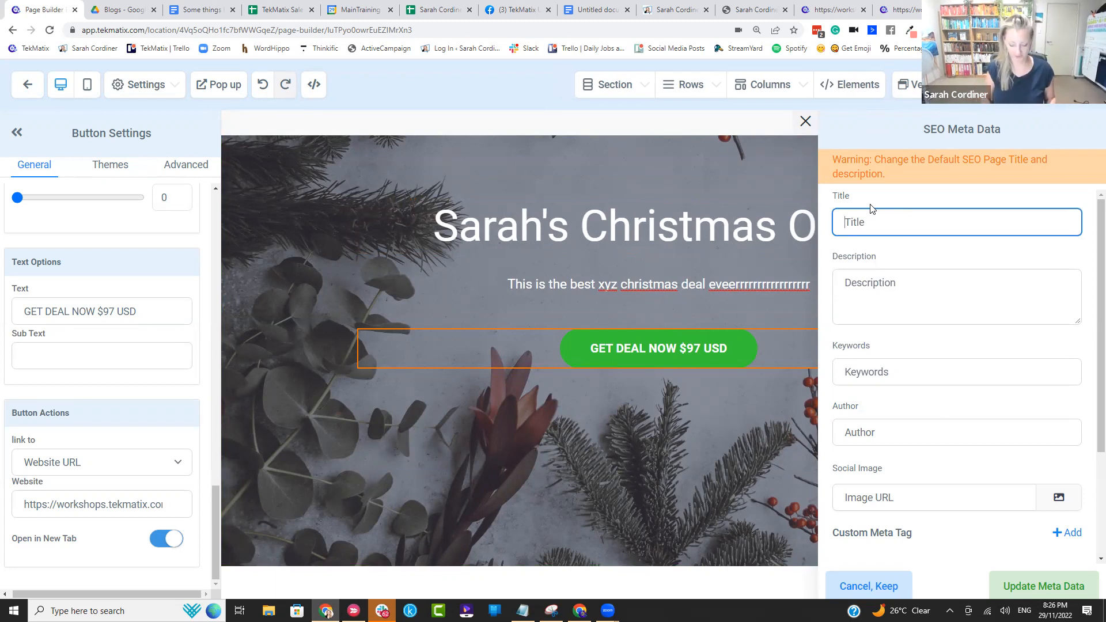
type("Sarah Cord")
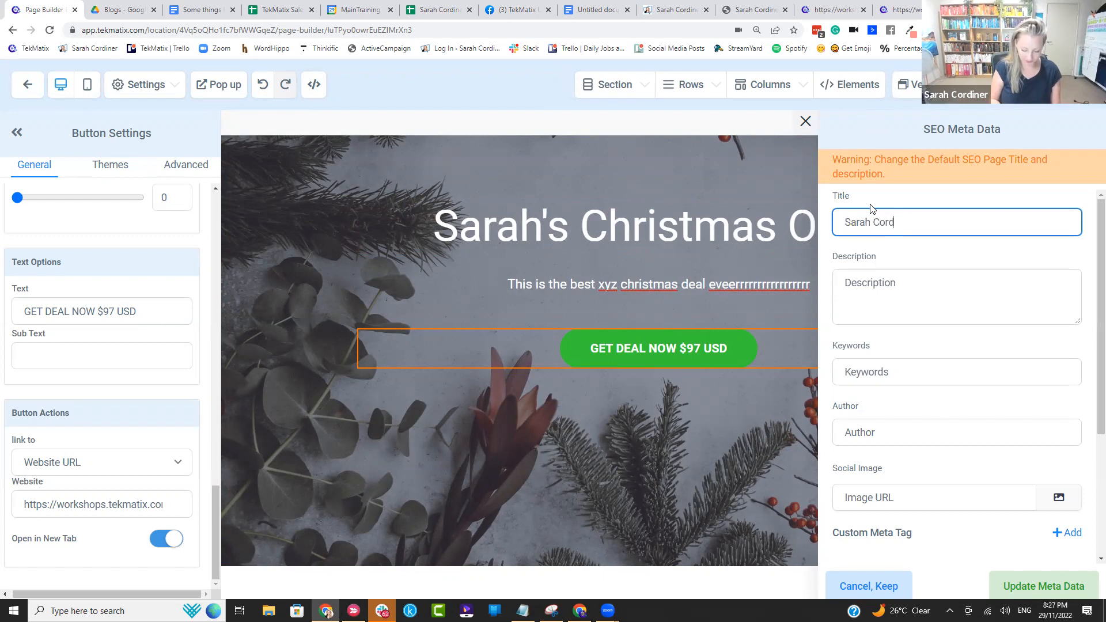
type("ner Christmas Offer")
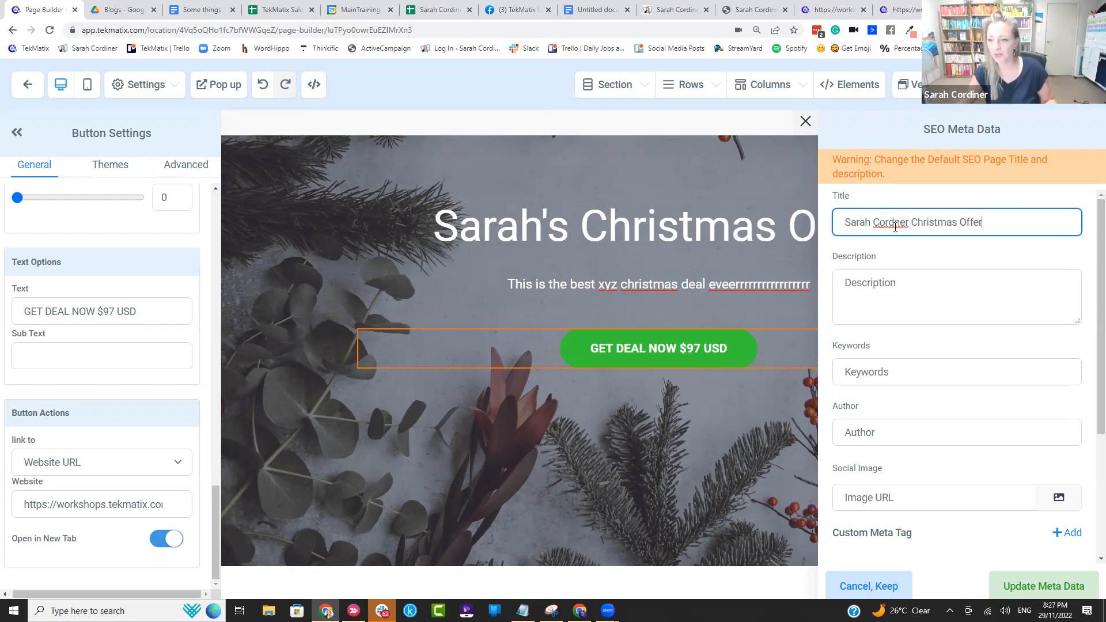
type("i")
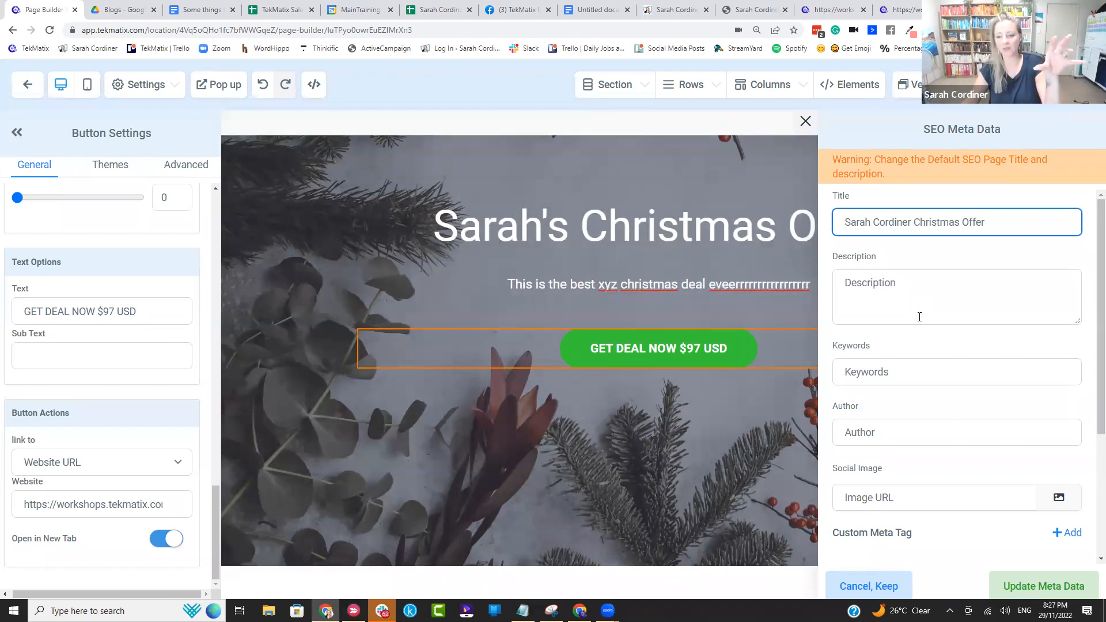
Step: Review the SEO metadata's social image library and its author, keywords and description fields
left_click(1060, 497)
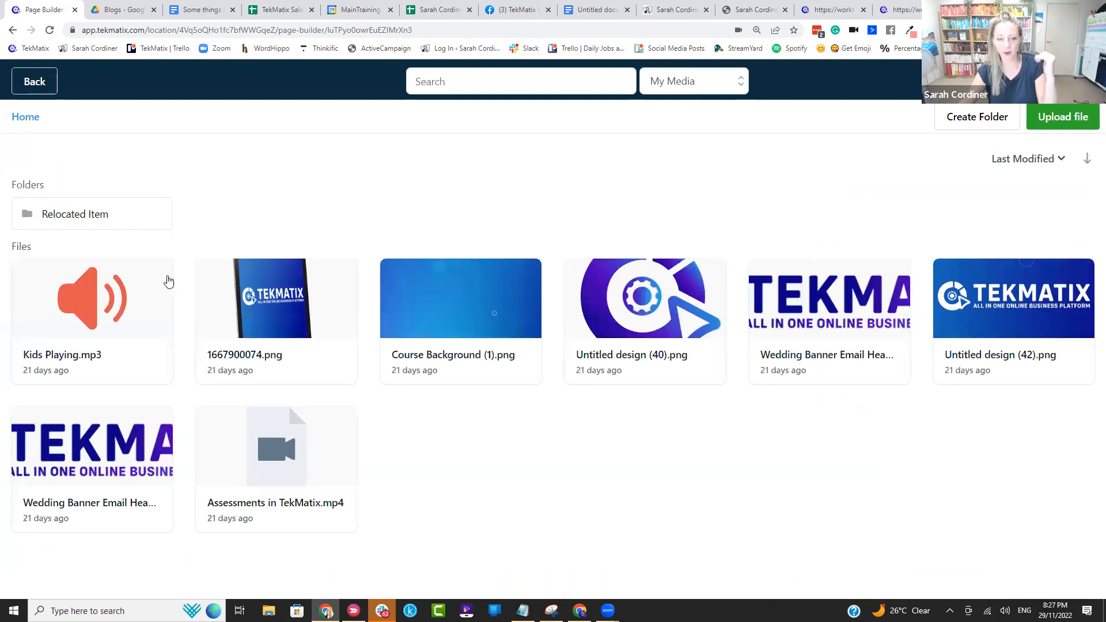
left_click(49, 87)
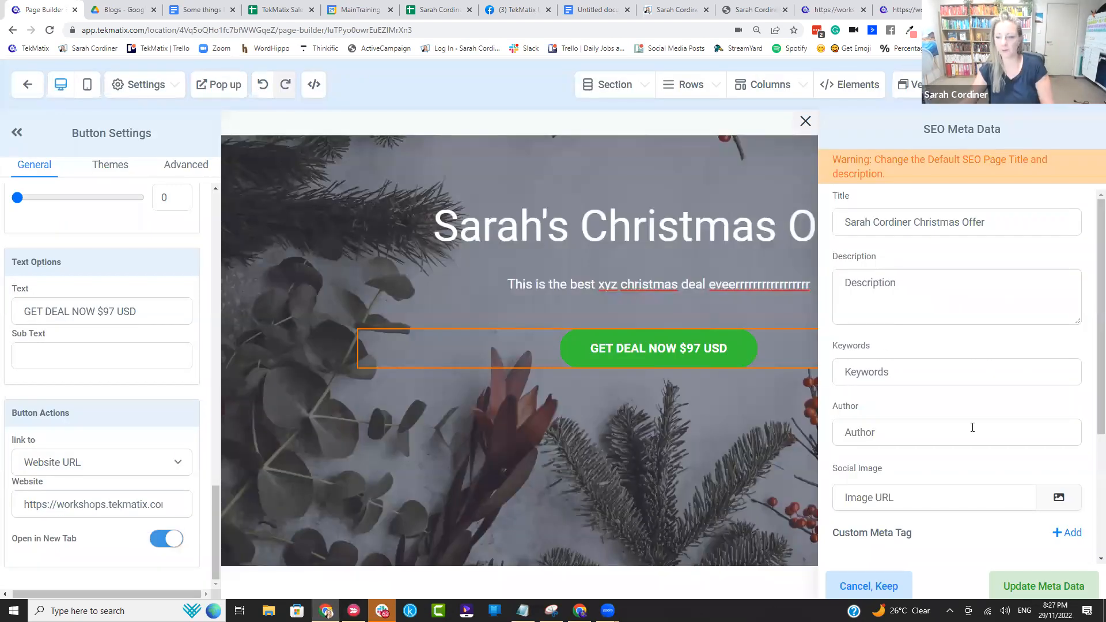
scroll(877, 448, "down", 2)
scroll(876, 447, "up", 2)
left_click(877, 432)
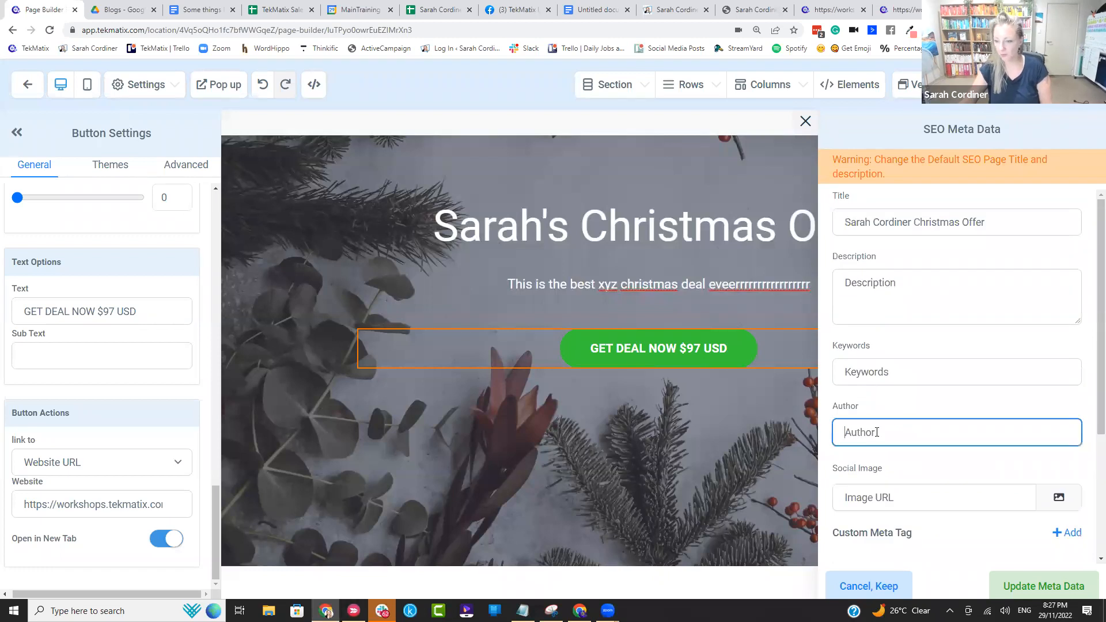
left_click(883, 373)
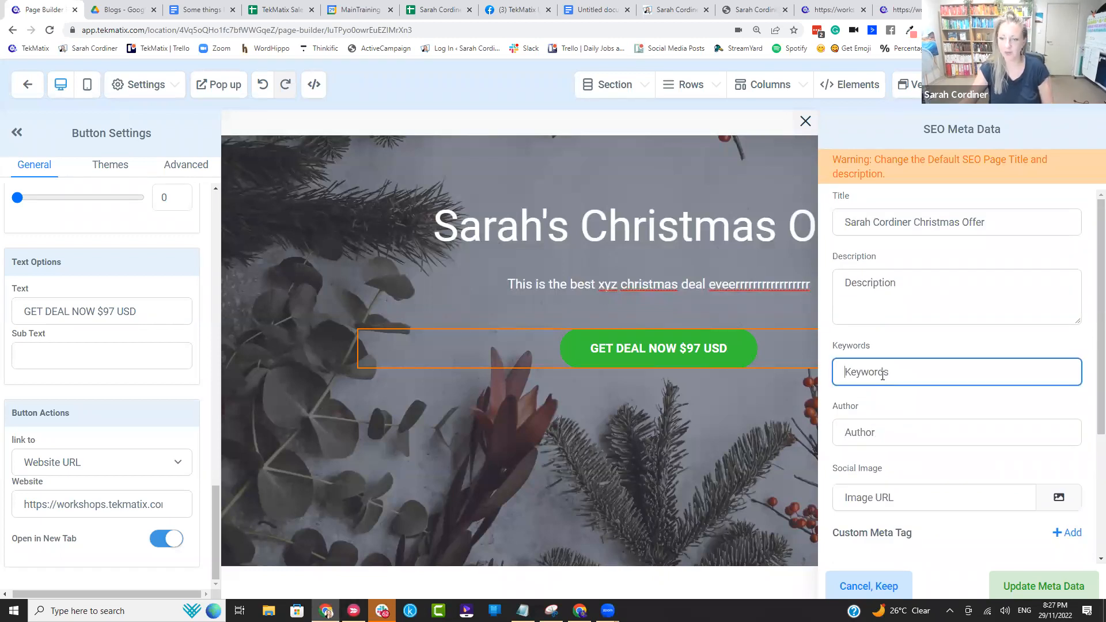
left_click(880, 289)
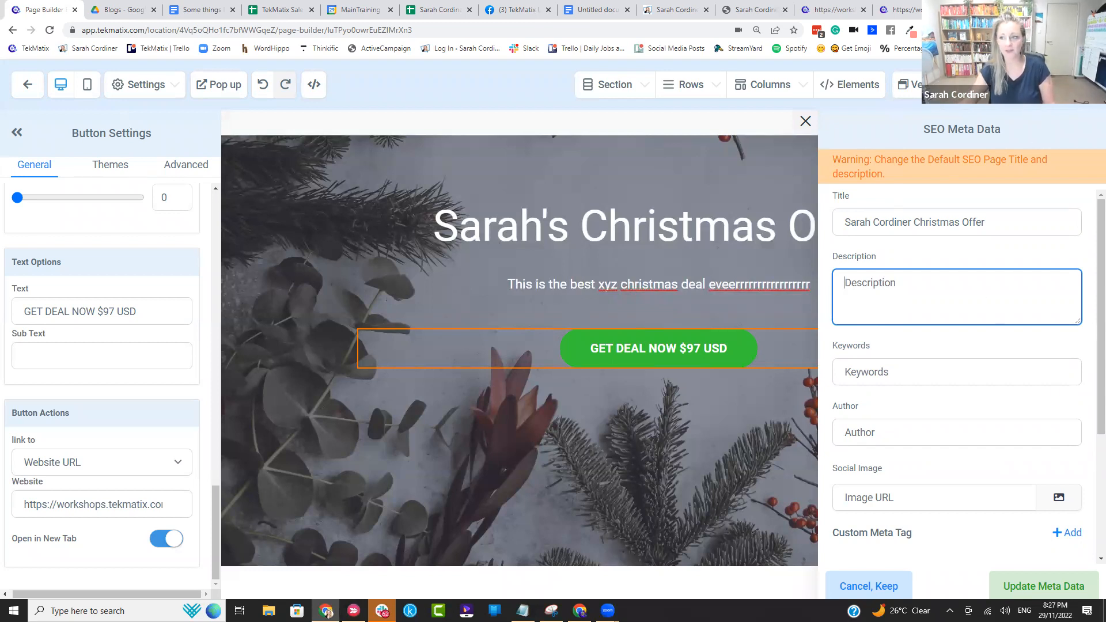
Step: Save the sales page and leave the page builder for the funnel's overview
left_click(1066, 84)
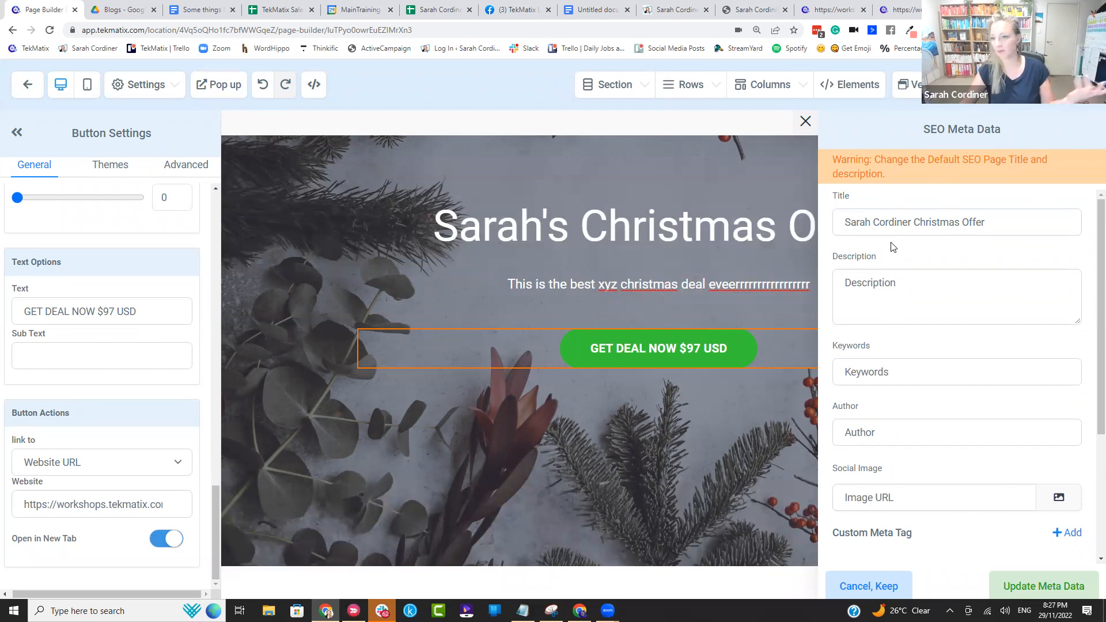
left_click(167, 86)
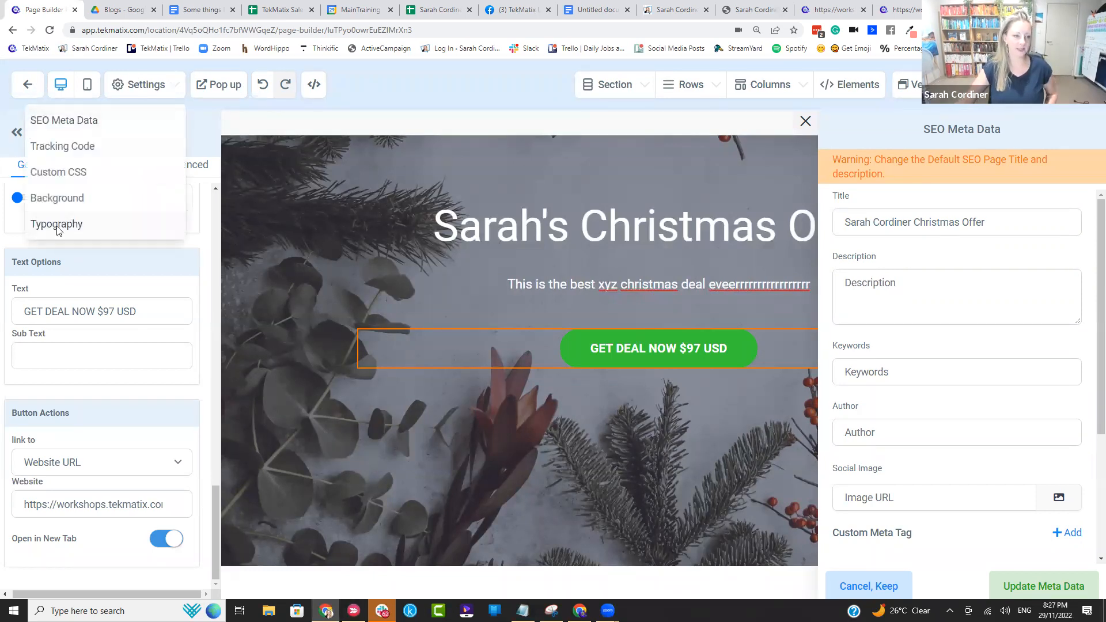
left_click(28, 86)
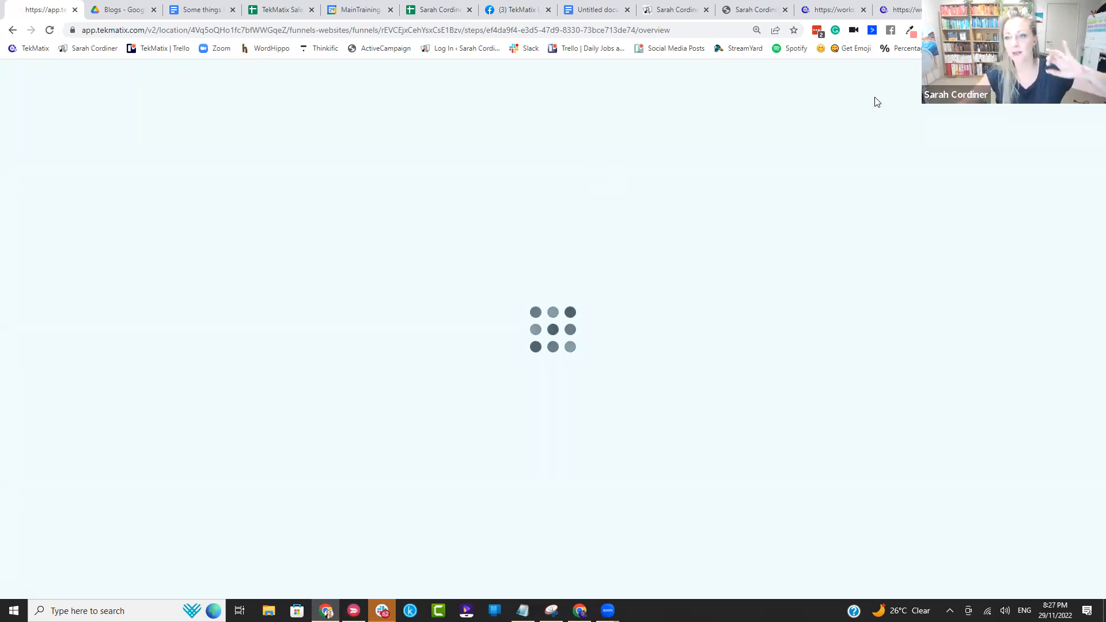
Step: Review the Christmas offer's checkout page and return to the funnel overview
left_click(902, 9)
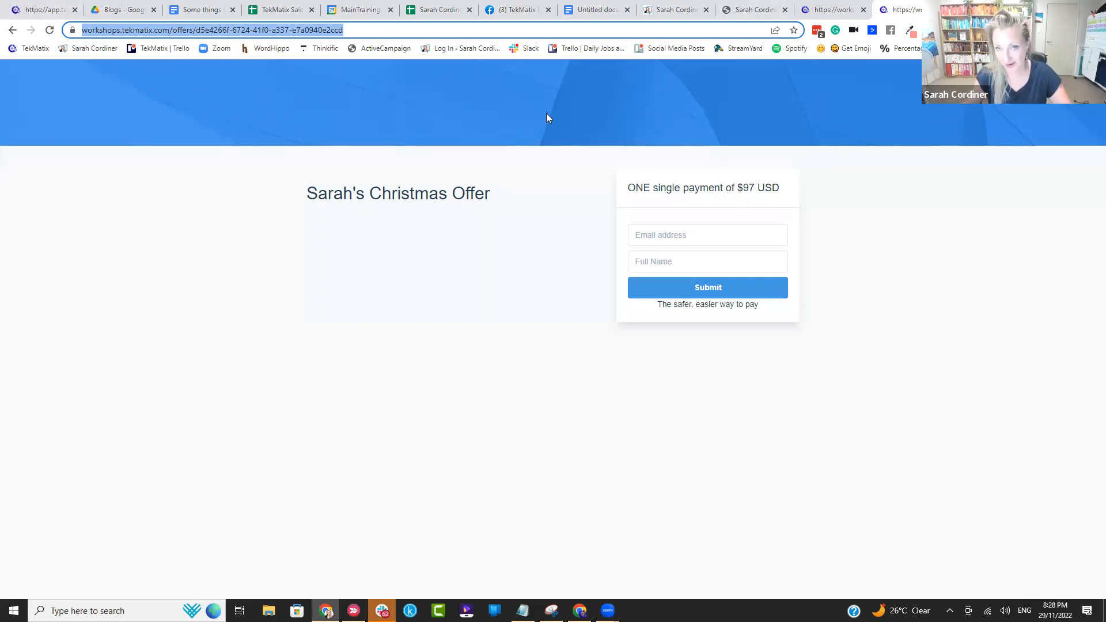
left_click(49, 9)
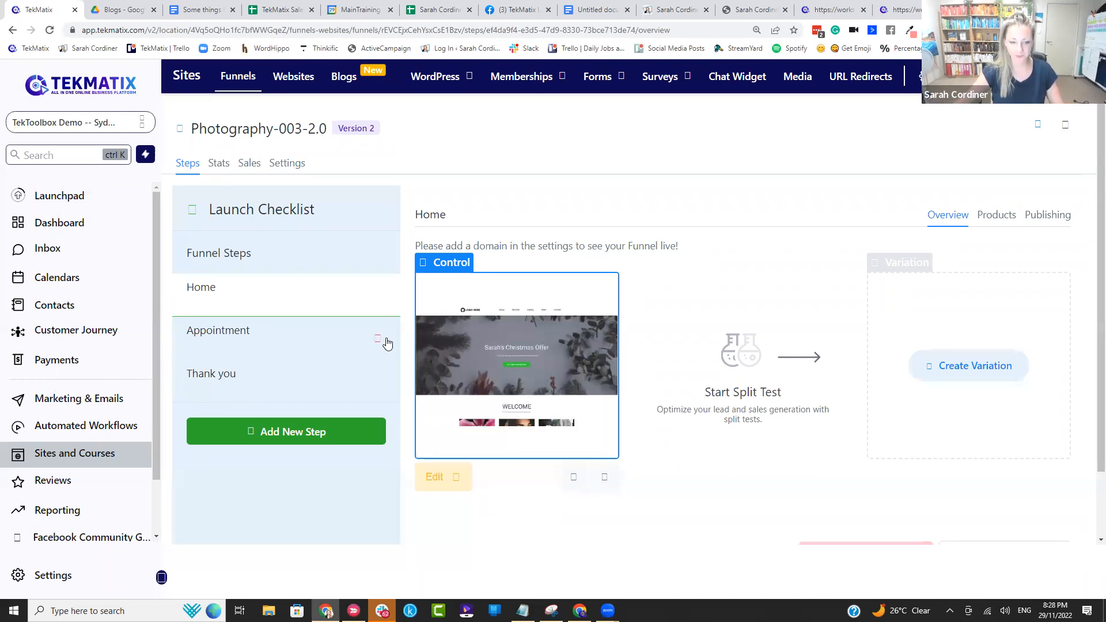
Step: Delete the Appointment step from the Photography-003-2.0 funnel, confirming with "DELETE"
left_click(322, 345)
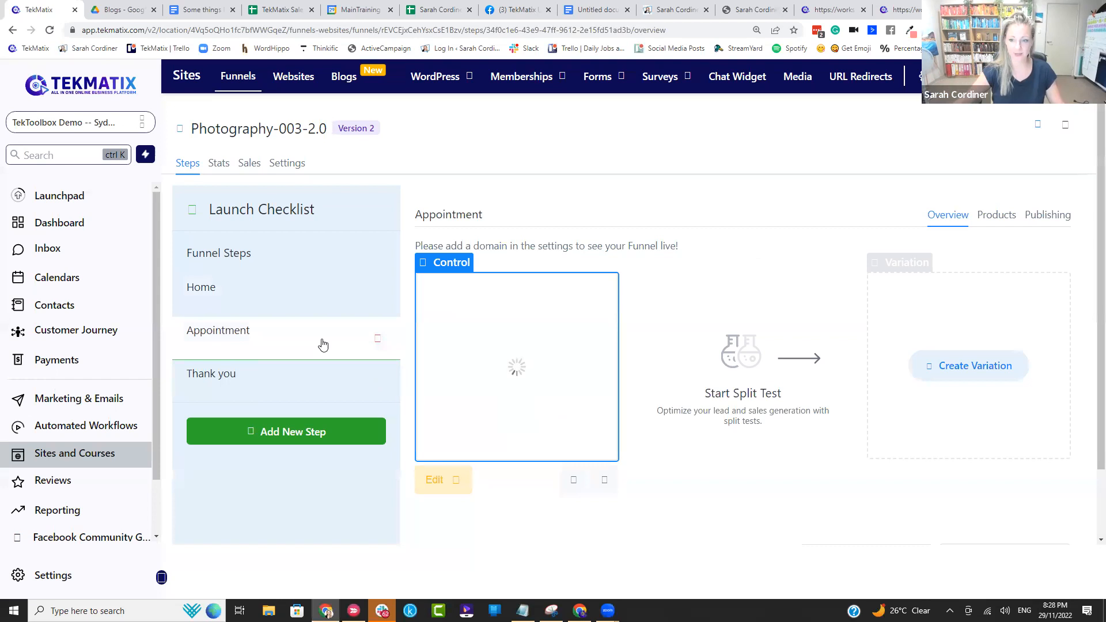
left_click(1047, 215)
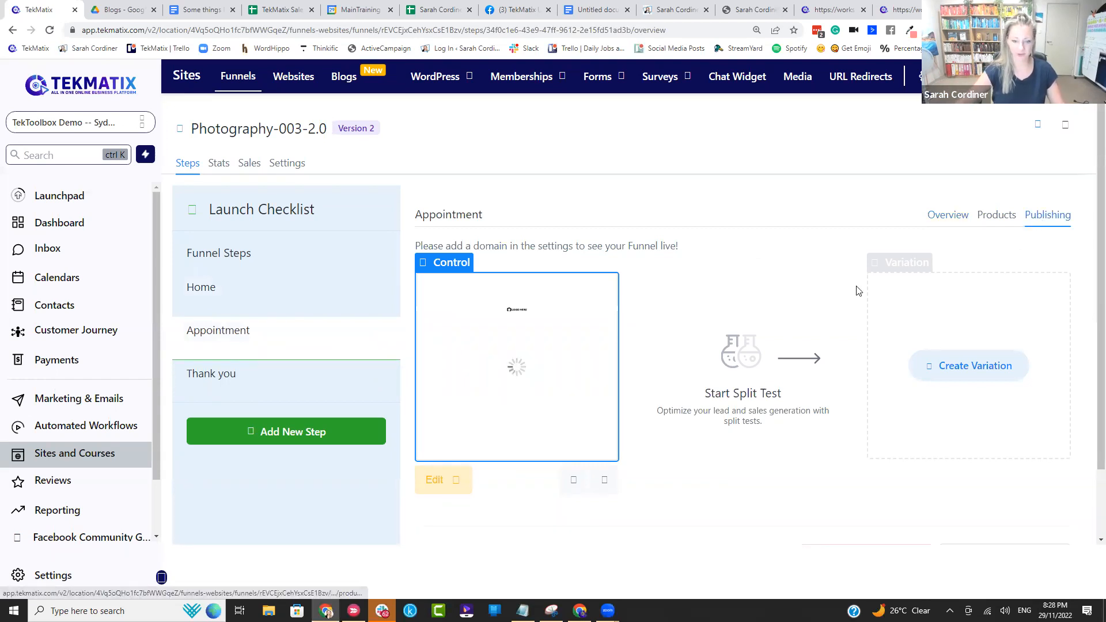
left_click(455, 482)
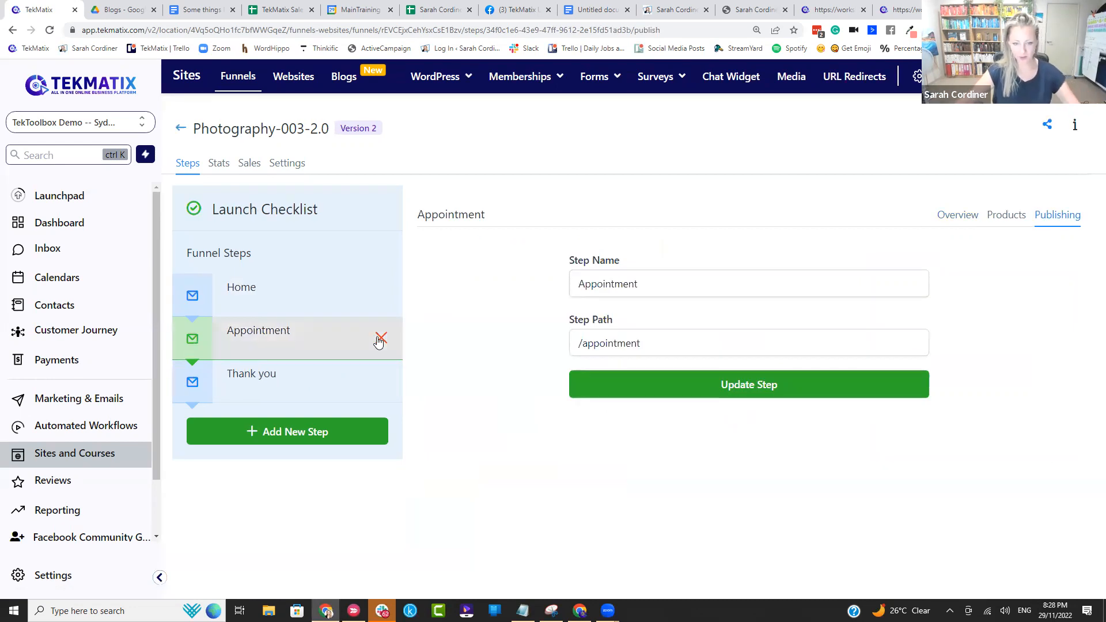
left_click(379, 339)
left_click(534, 274)
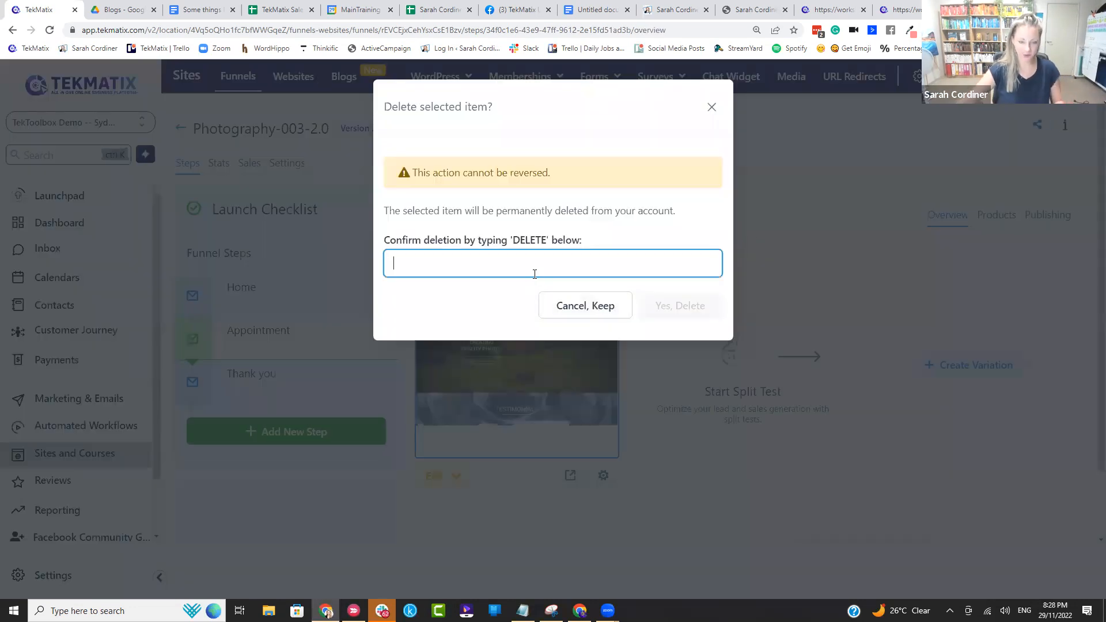
type("DELETE")
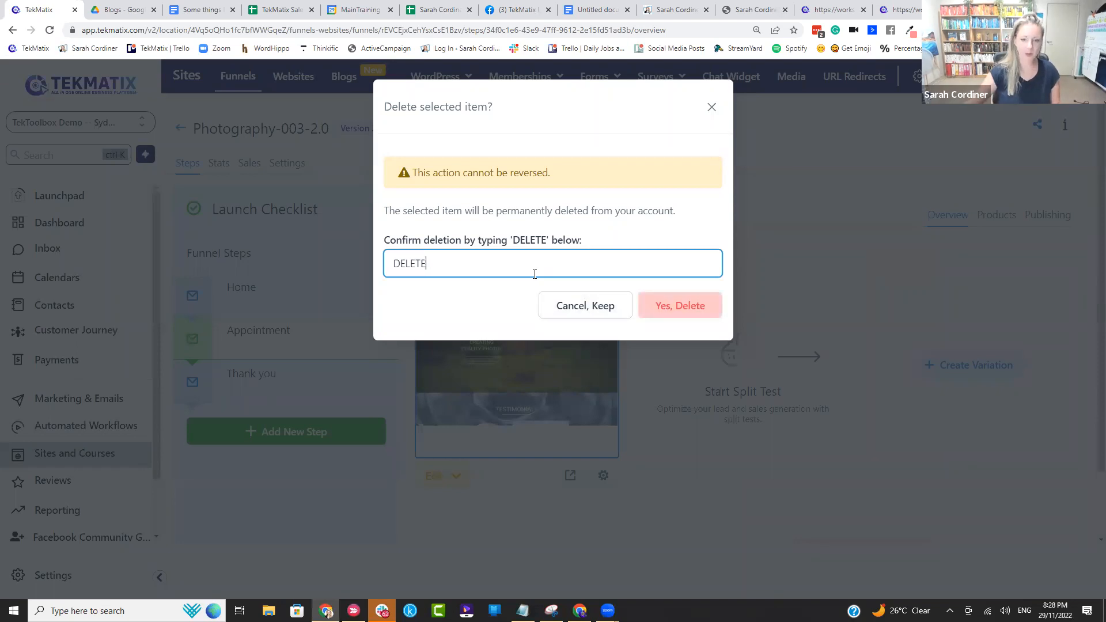
left_click(689, 315)
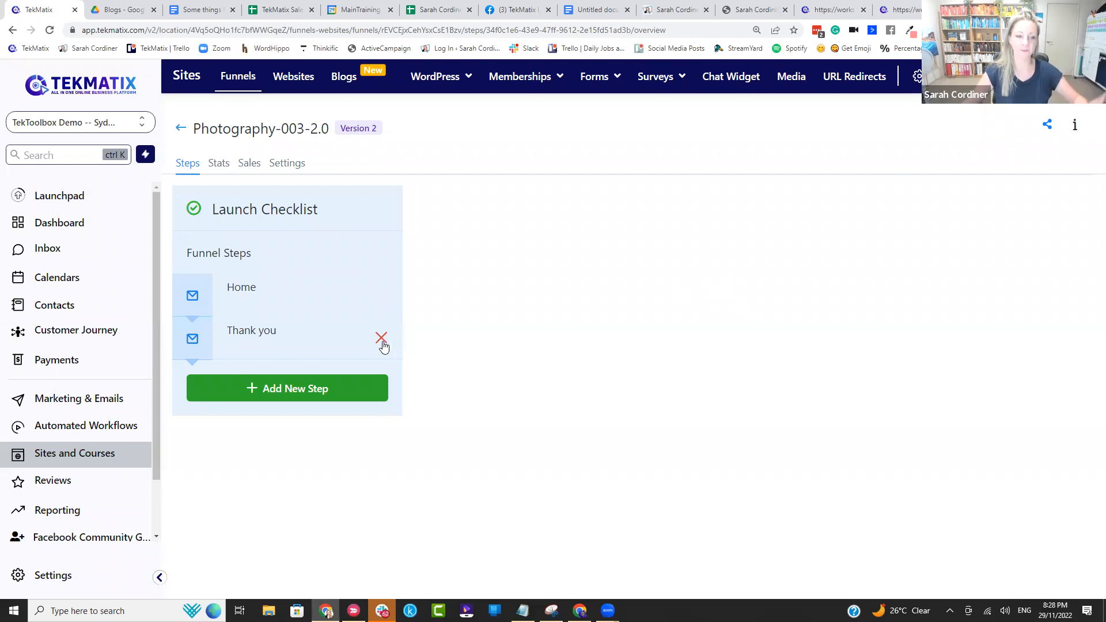
Step: Delete the Thank you step from the funnel, confirming with "DELETE"
left_click(385, 342)
left_click(381, 338)
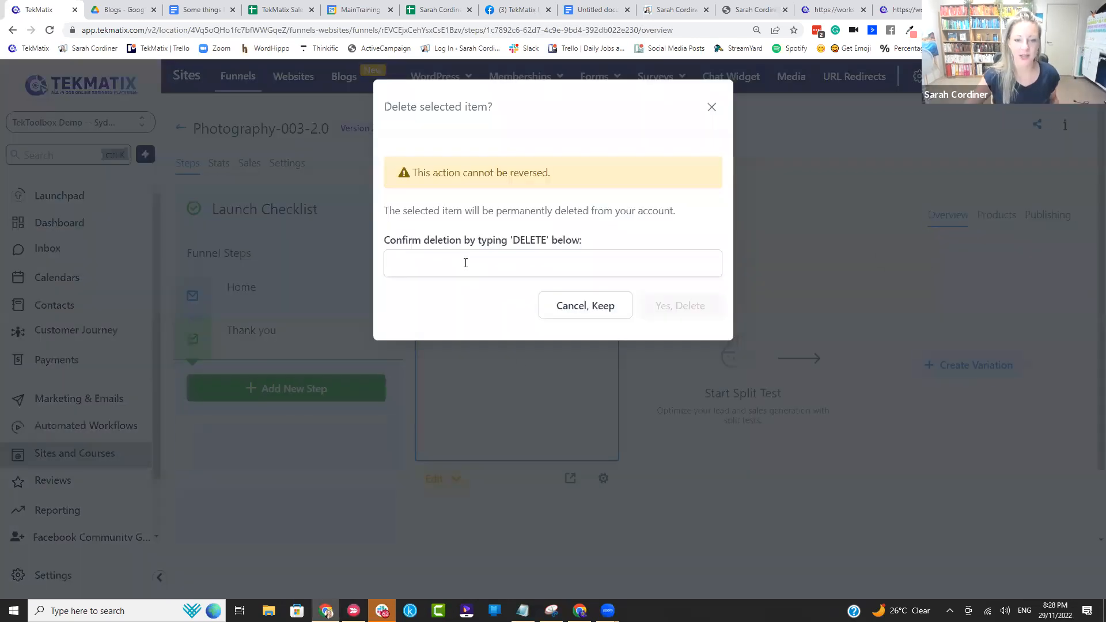
type("DELETE")
left_click(685, 305)
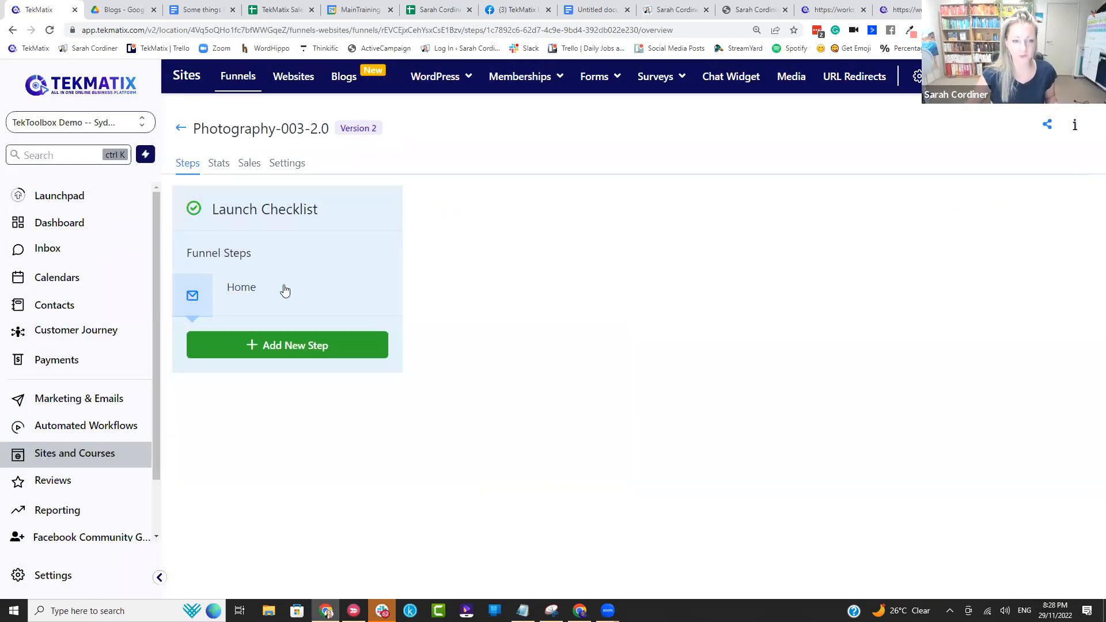
Step: Replace the Home step's name with the owner's first name in possessive form followed by "HRISTMAS oFFER"
left_click(282, 291)
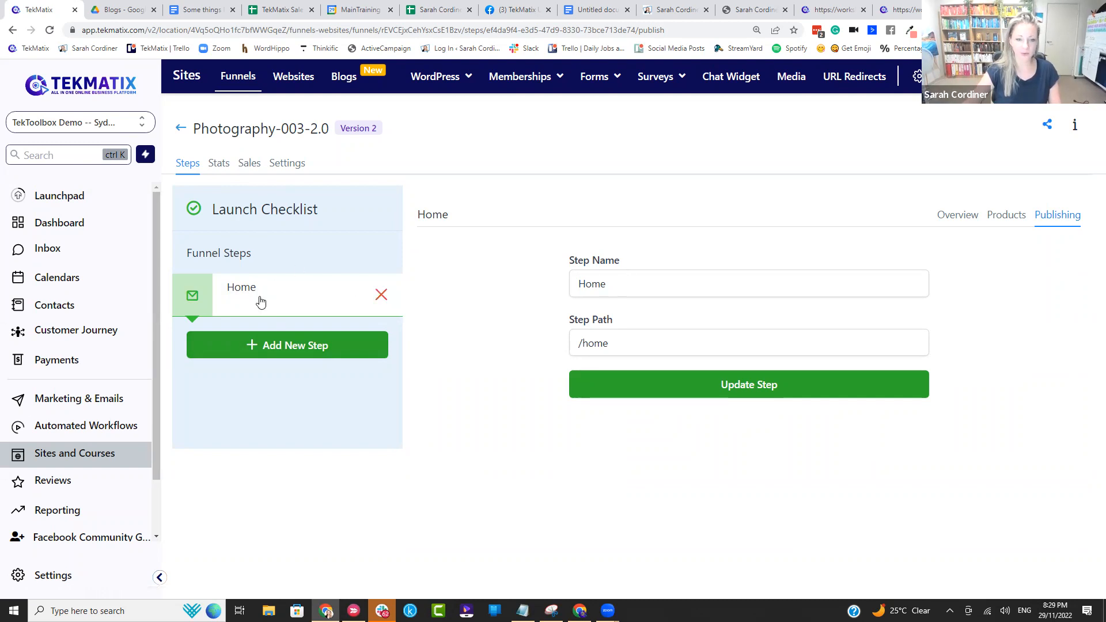
double_click(621, 284)
type("s")
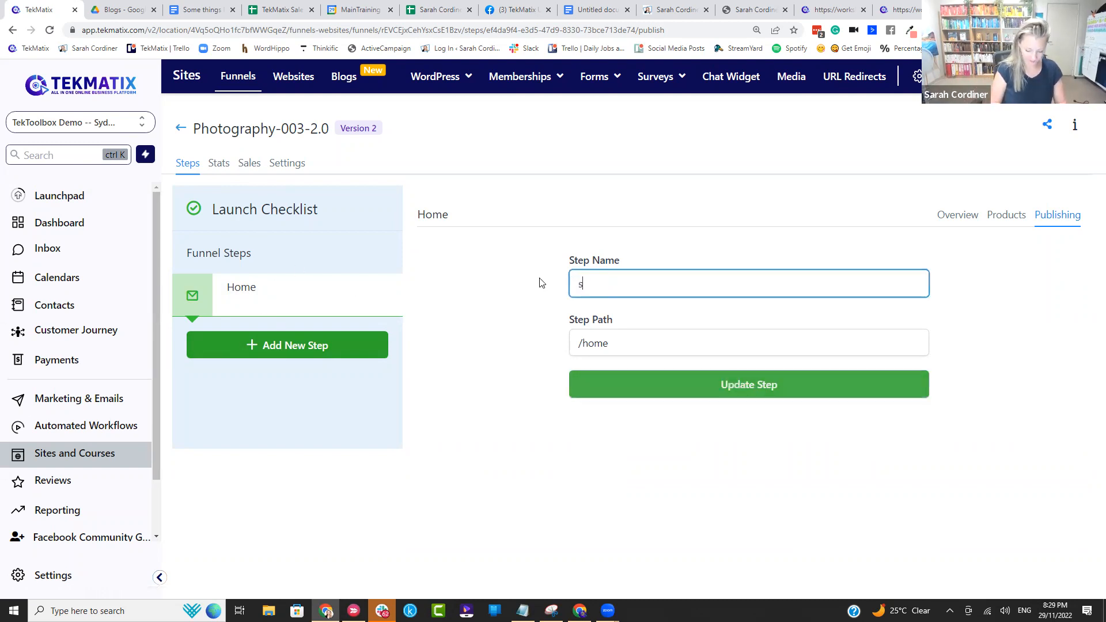
type("ARAH'S HRISTMAS o")
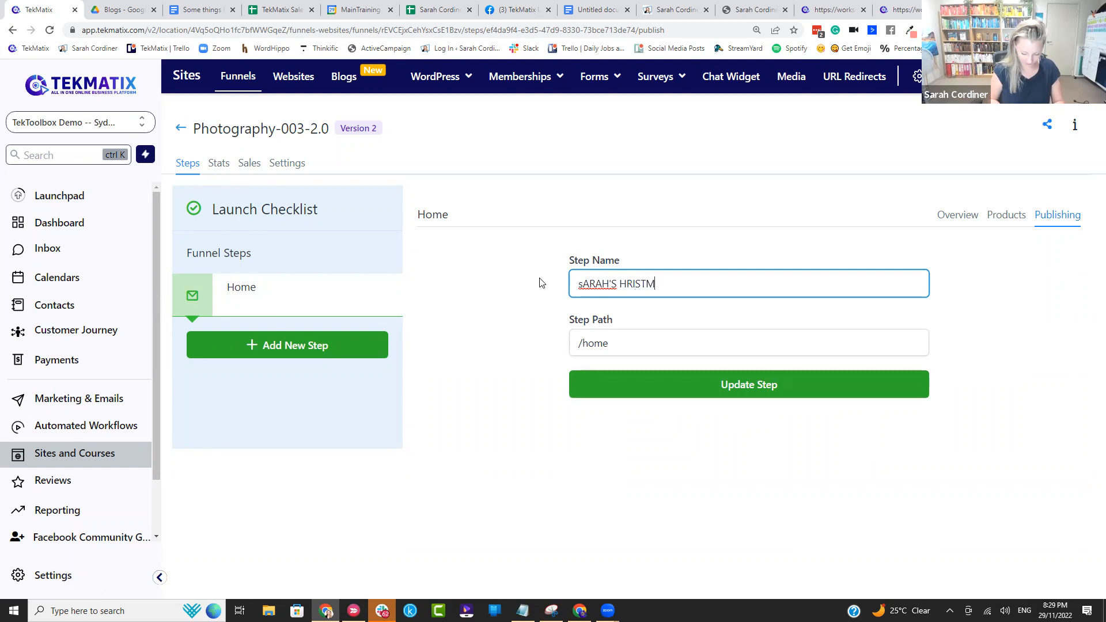
Step: Change the Home step's path to "/CHRISTMAS22"
left_click(659, 339)
key("BackSpace")
key("BackSpace")
key("BackSpace")
key("BackSpace")
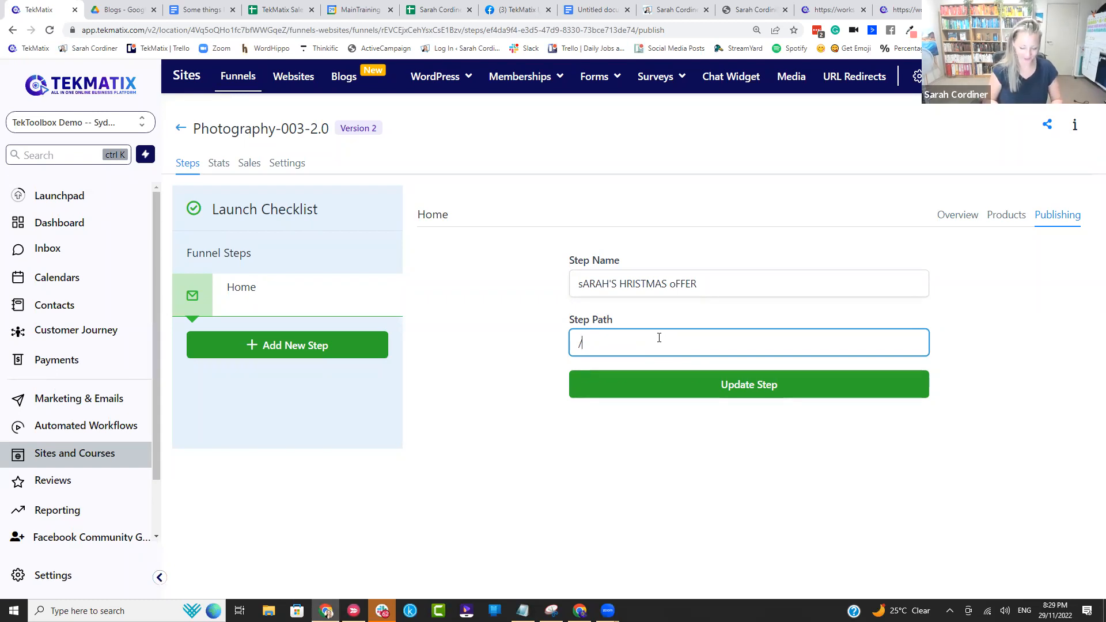
type("HRISTMAS22")
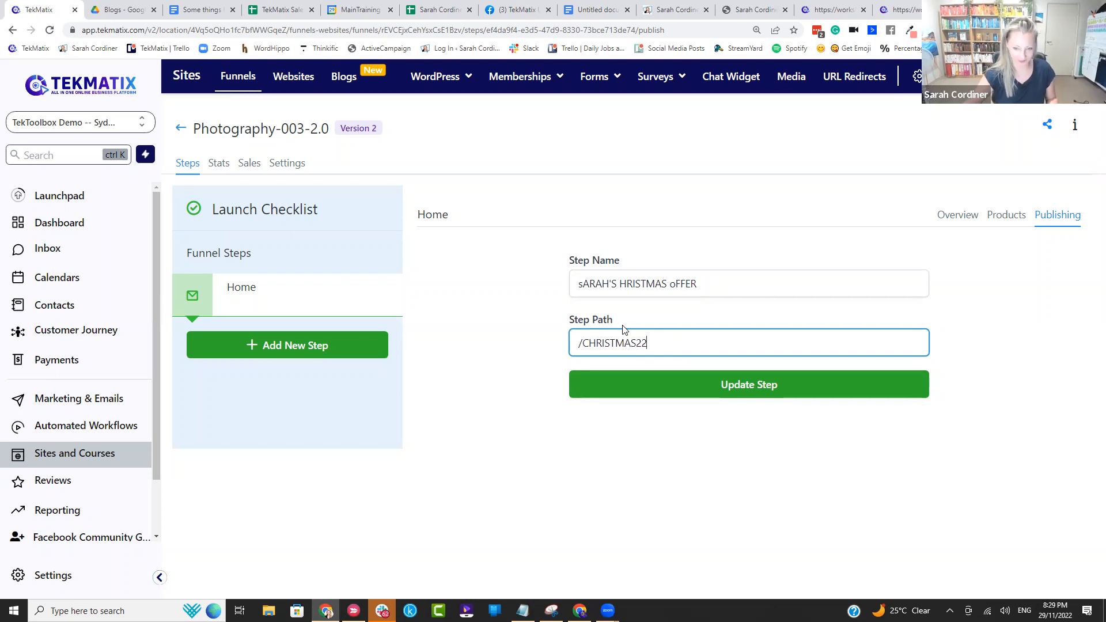
Step: Change the funnel step's path to "/christmas22", update the step, and open its product settings
left_click_drag(678, 342, 553, 390)
key("BackSpace")
type("christmas")
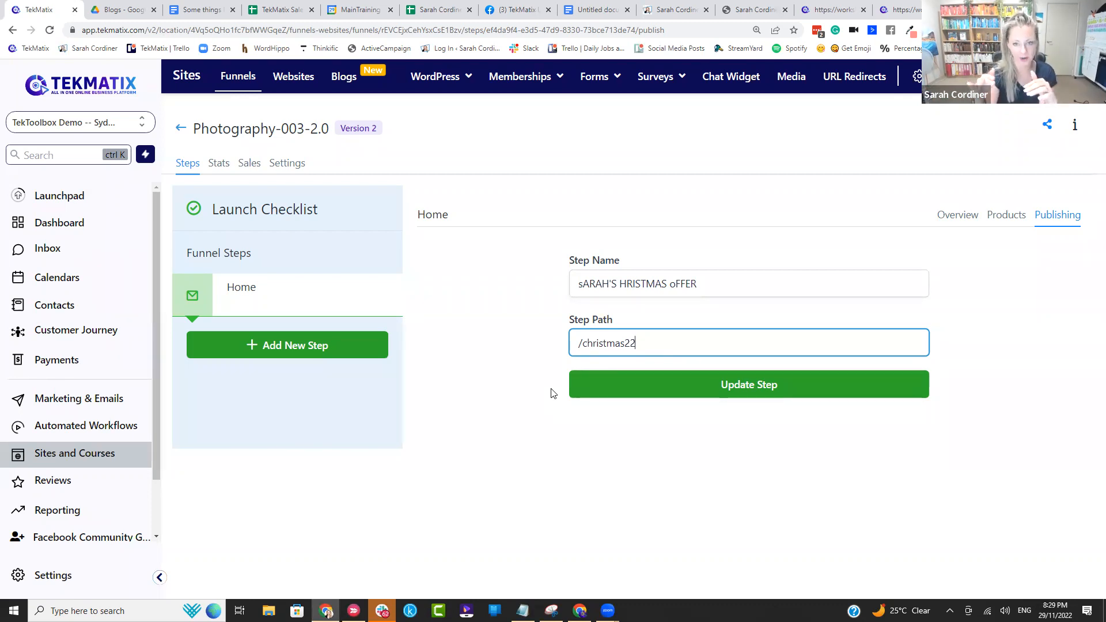
left_click(705, 393)
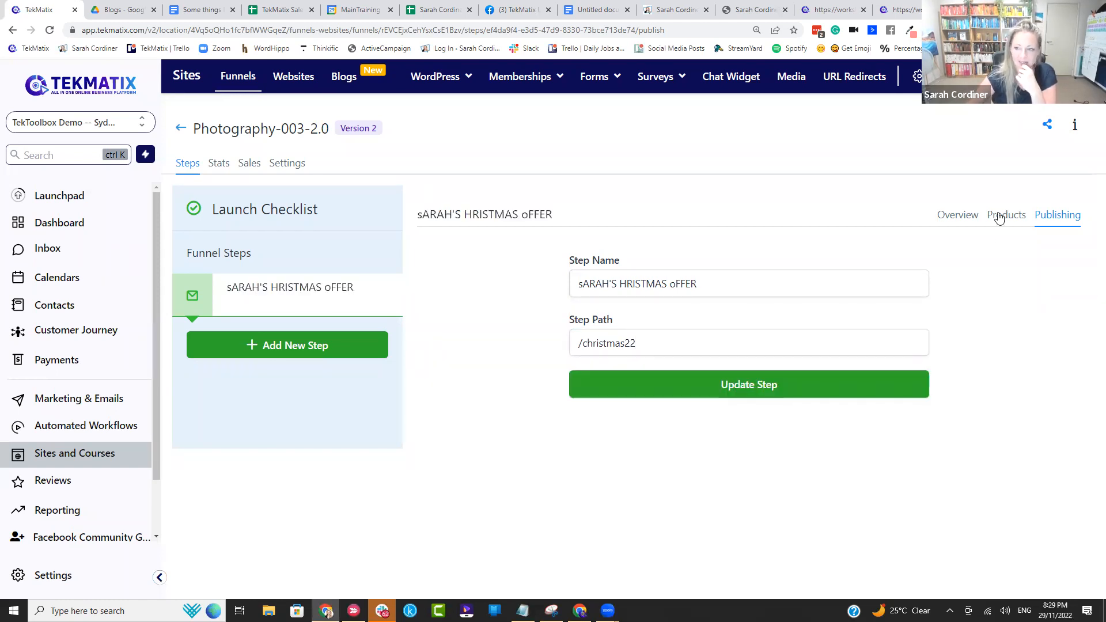
left_click(950, 215)
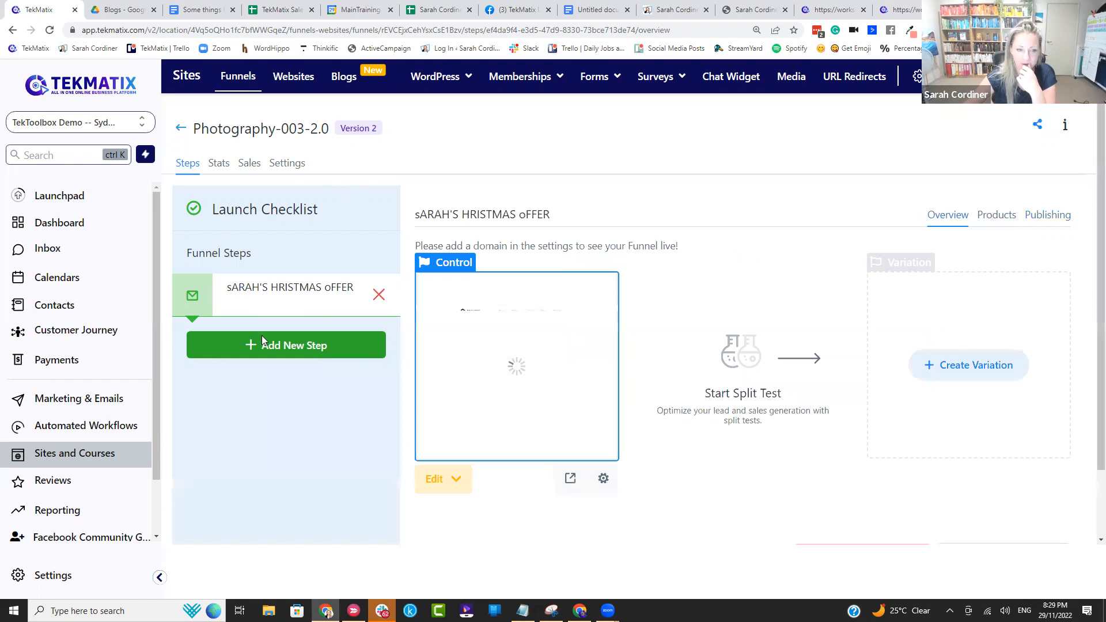
left_click(1009, 219)
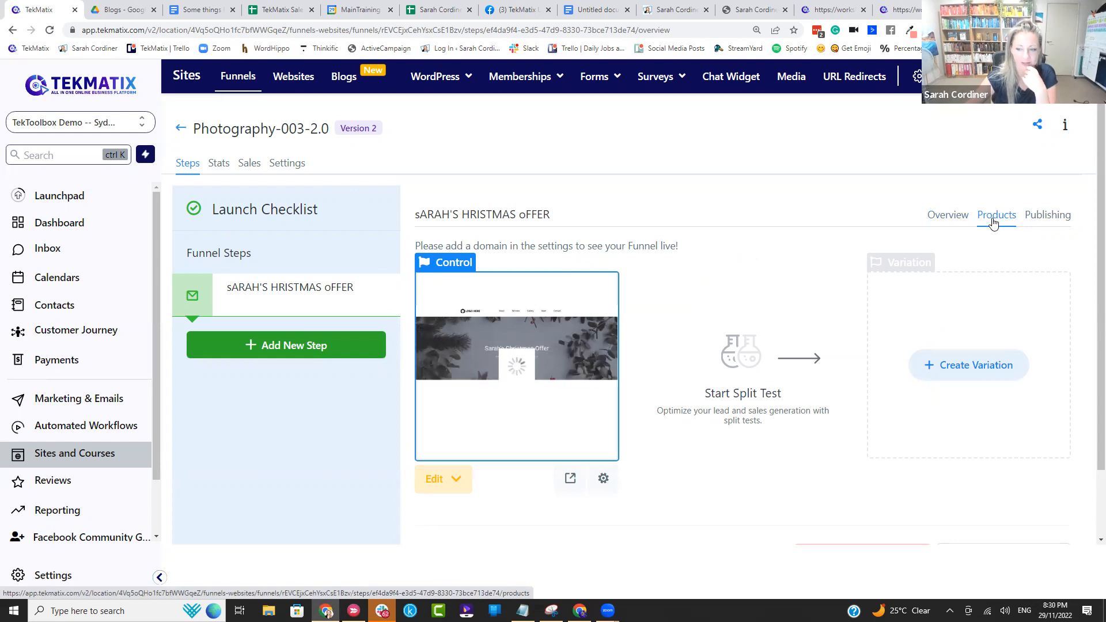
Step: Switch to the Google Docs notes and add "Share your new URL liink and make money direct to checkout" below the four-item list
left_click(598, 9)
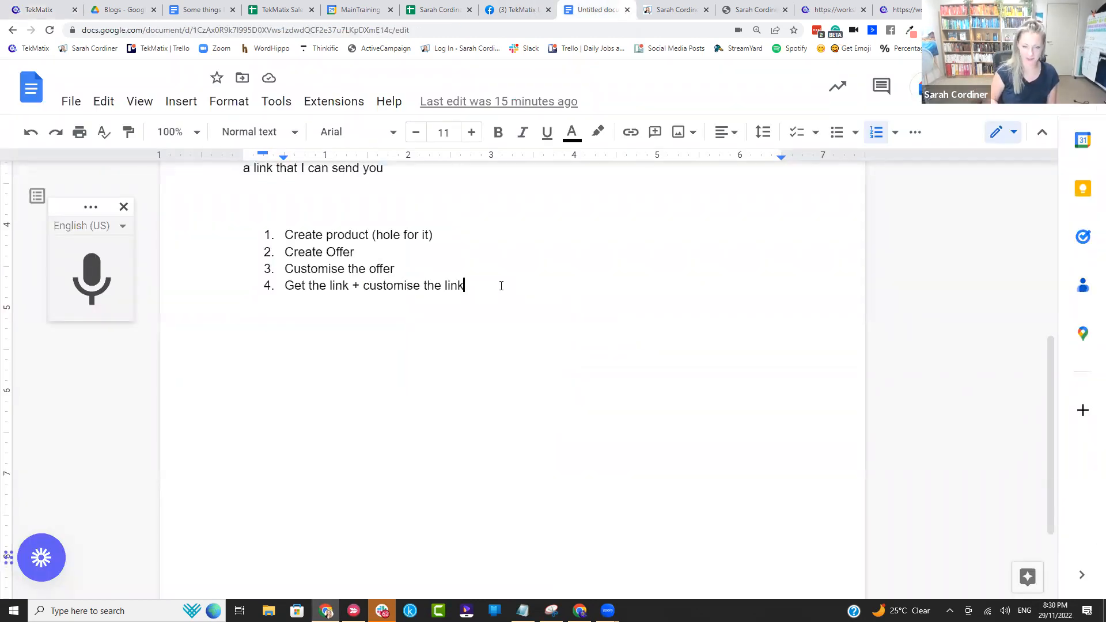
key("Return")
key("BackSpace")
key("Return")
type("Share your new U")
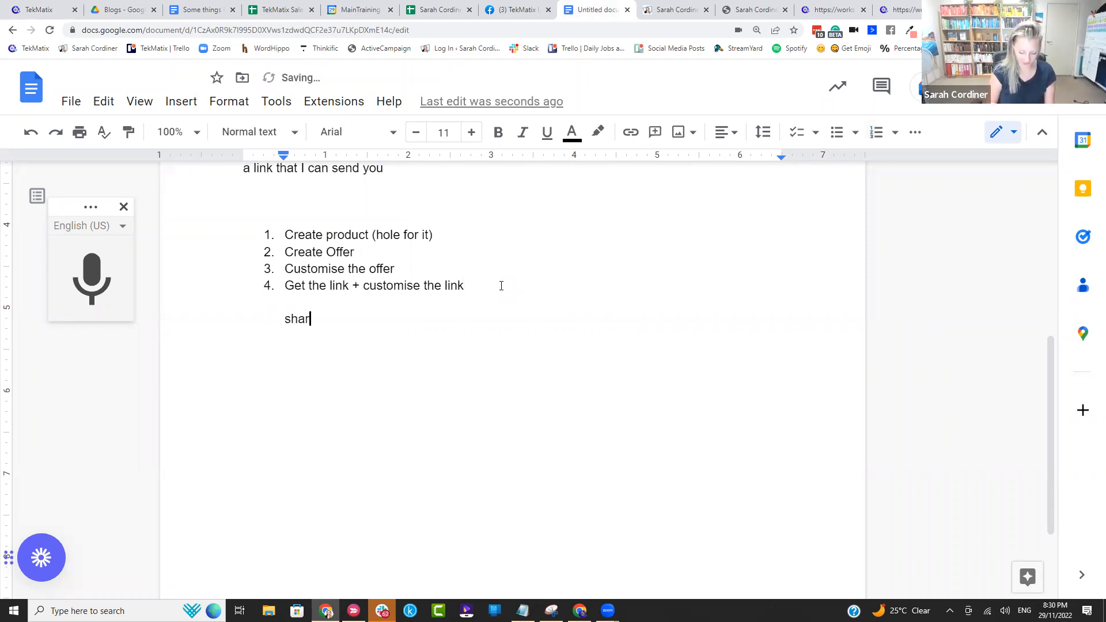
type("RL")
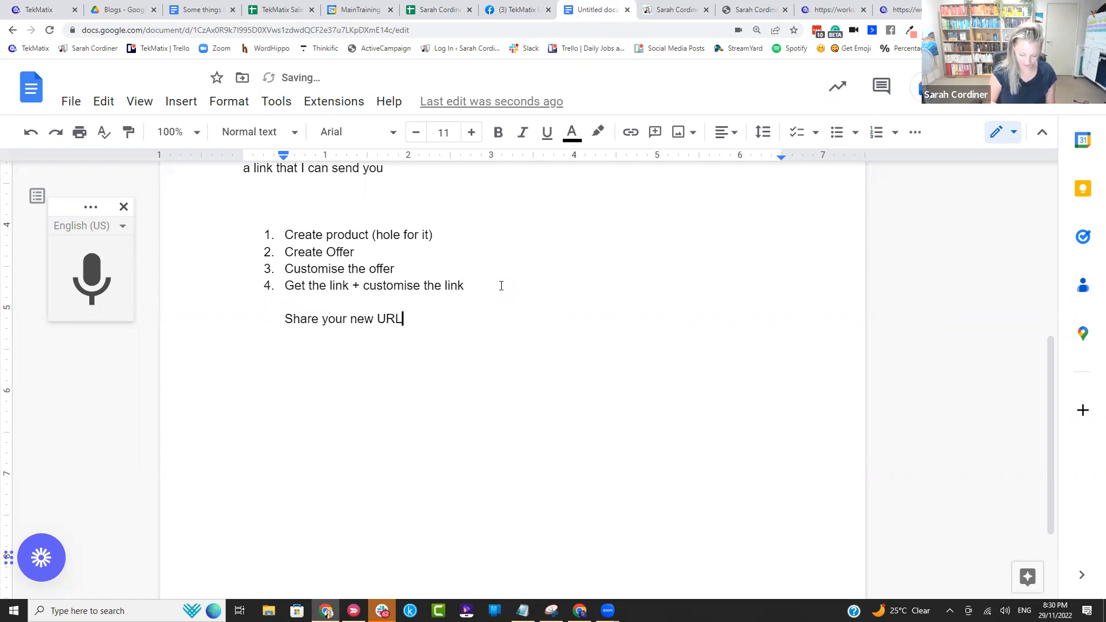
type(" liink and make mon")
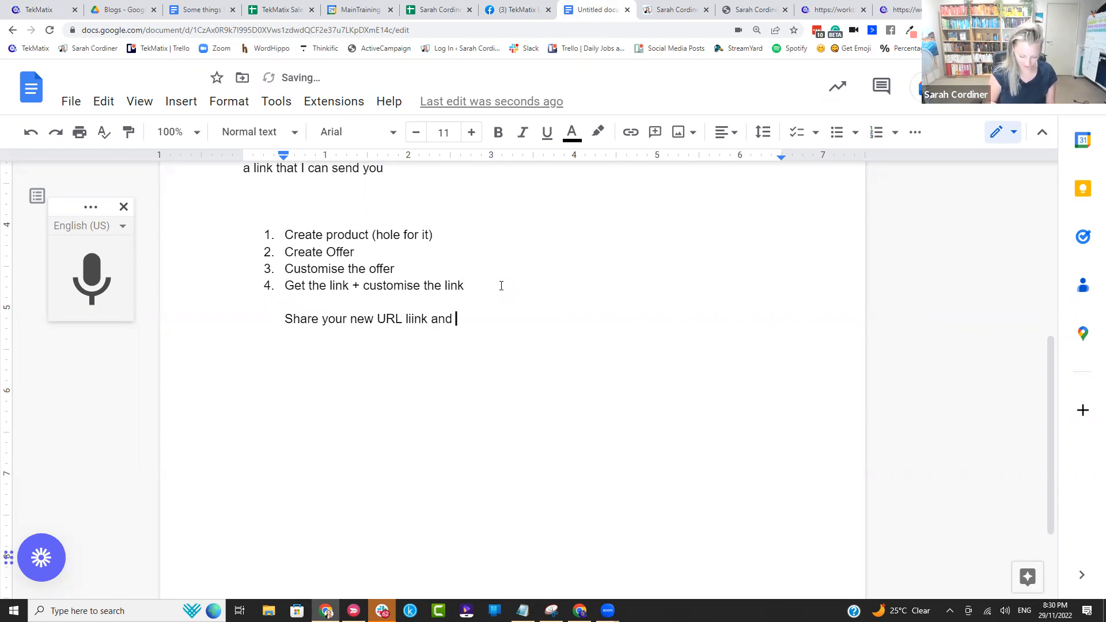
type("direct to ched")
type("kout")
key("Return")
key("BackSpace")
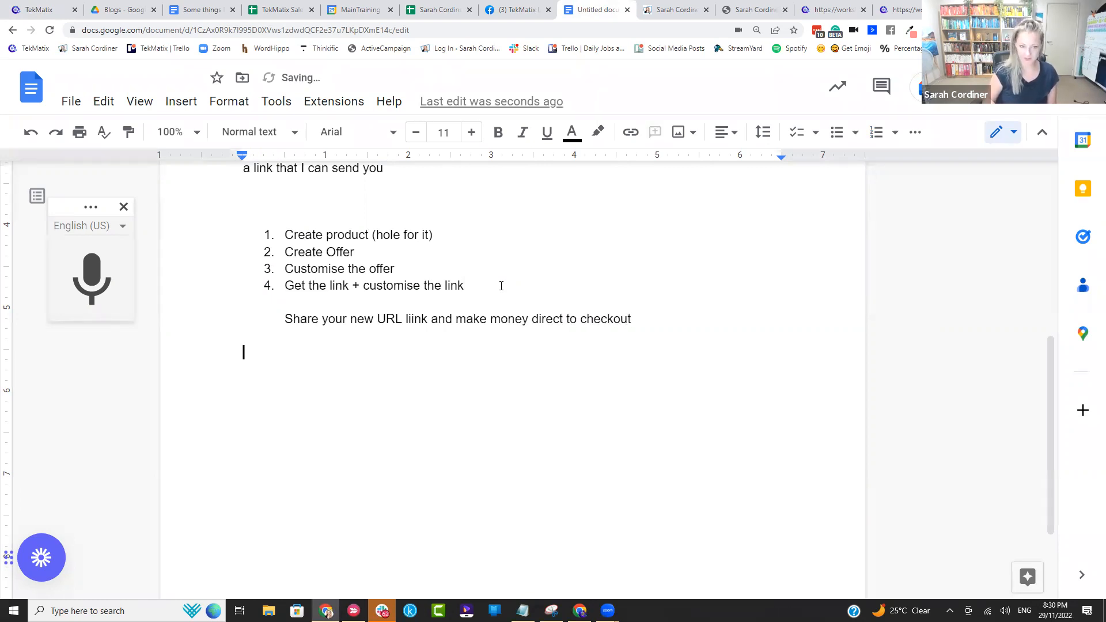
Step: Write the plain line "If yo want a whole sales page" below the checkout note
type("1. Cre")
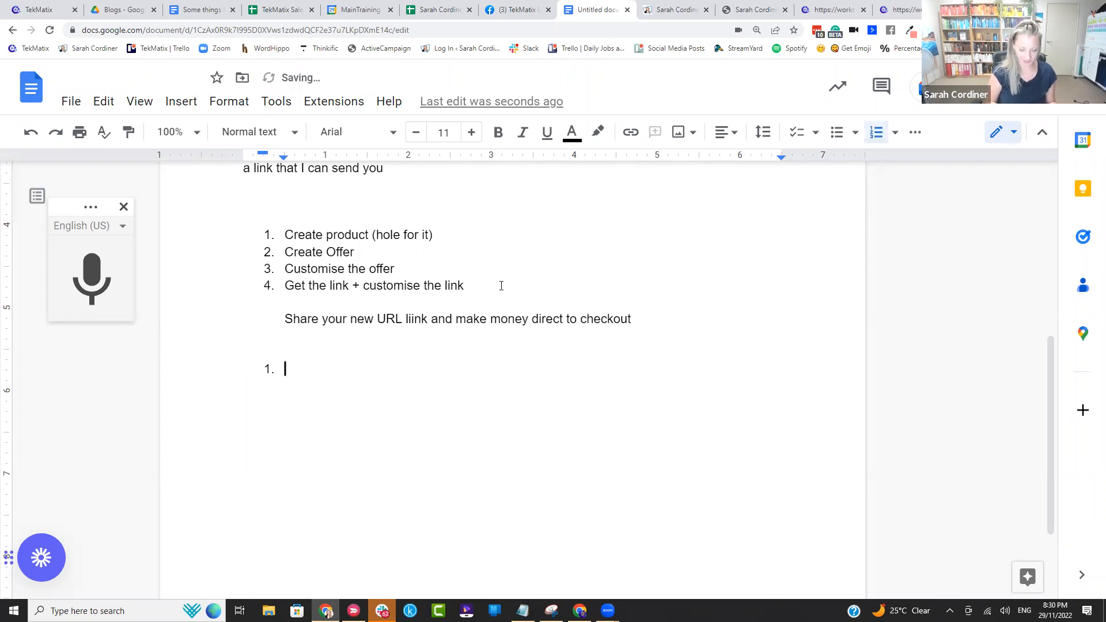
key("BackSpace")
key("BackSpace")
key("BackSpace")
key("BackSpace")
type("If yo want a ")
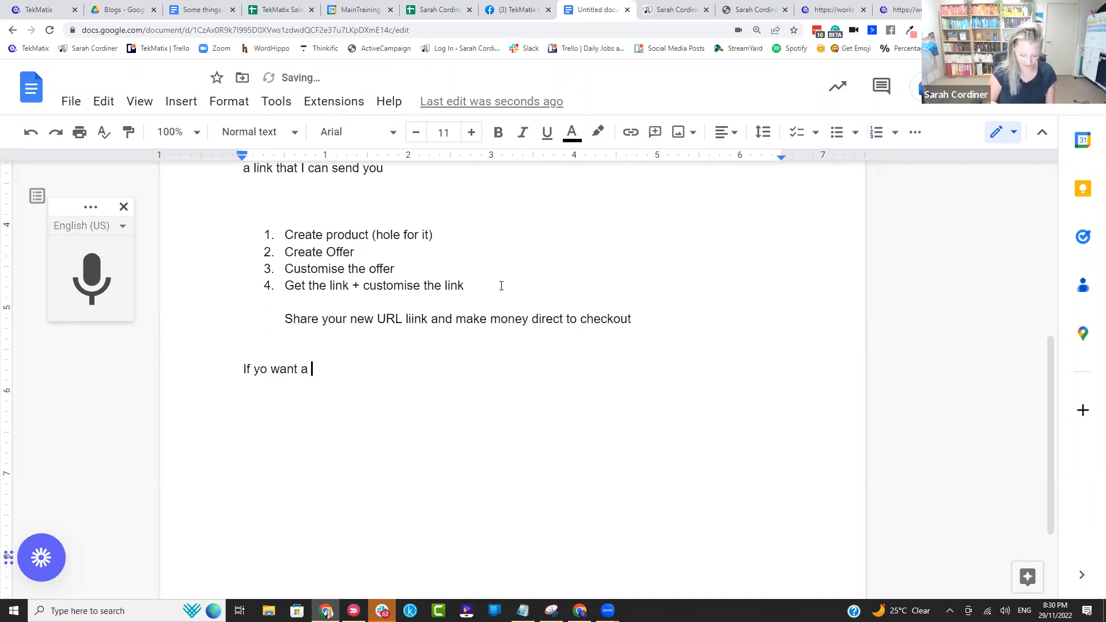
type("whole sales page")
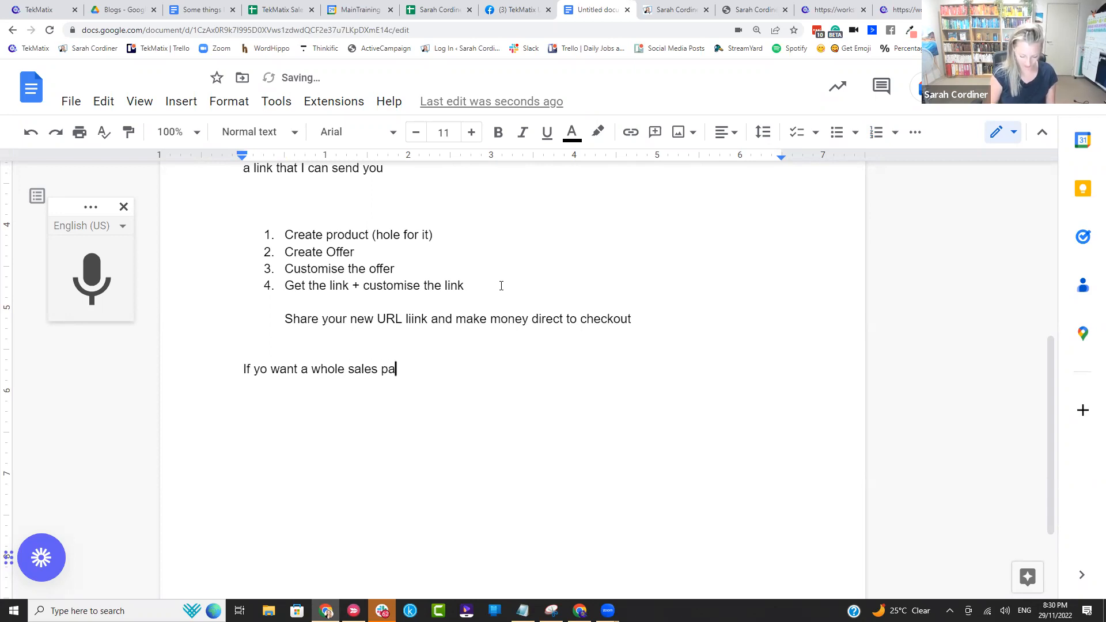
Step: Insert the heading "If you just want a check out" above the first numbered list
left_click(249, 203)
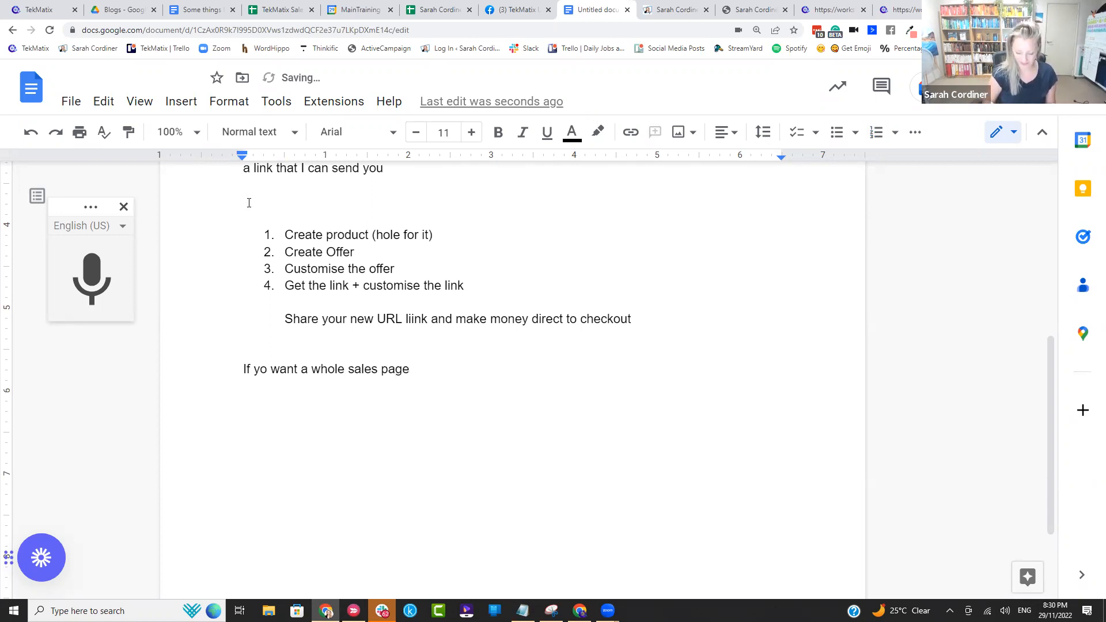
key("Return")
type("Just")
key("BackSpace")
key("BackSpace")
key("BackSpace")
key("BackSpace")
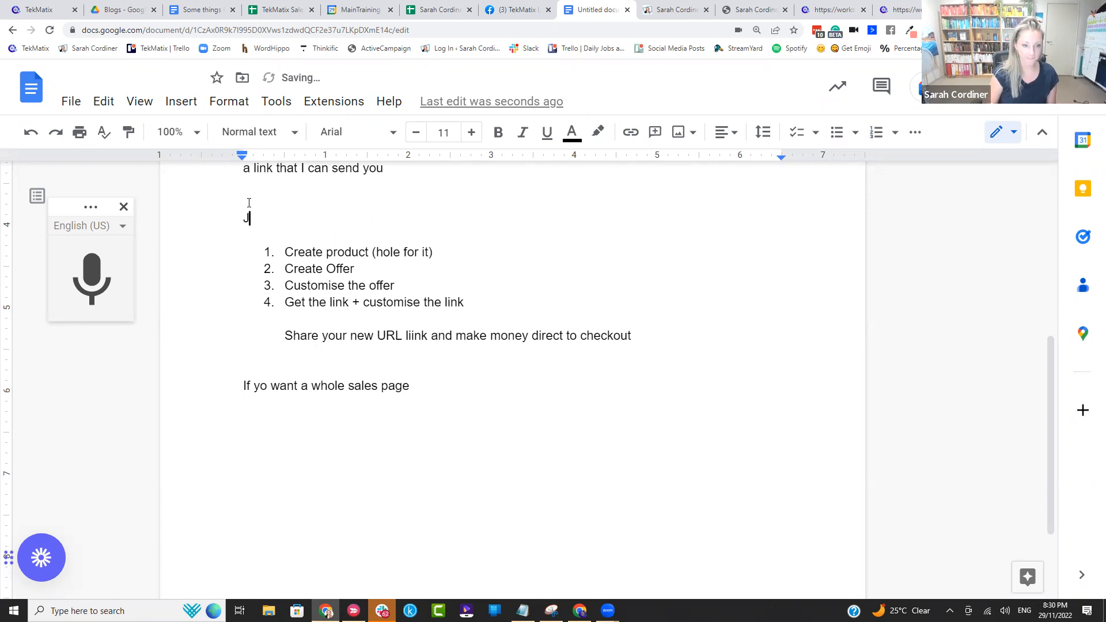
type("If you just ")
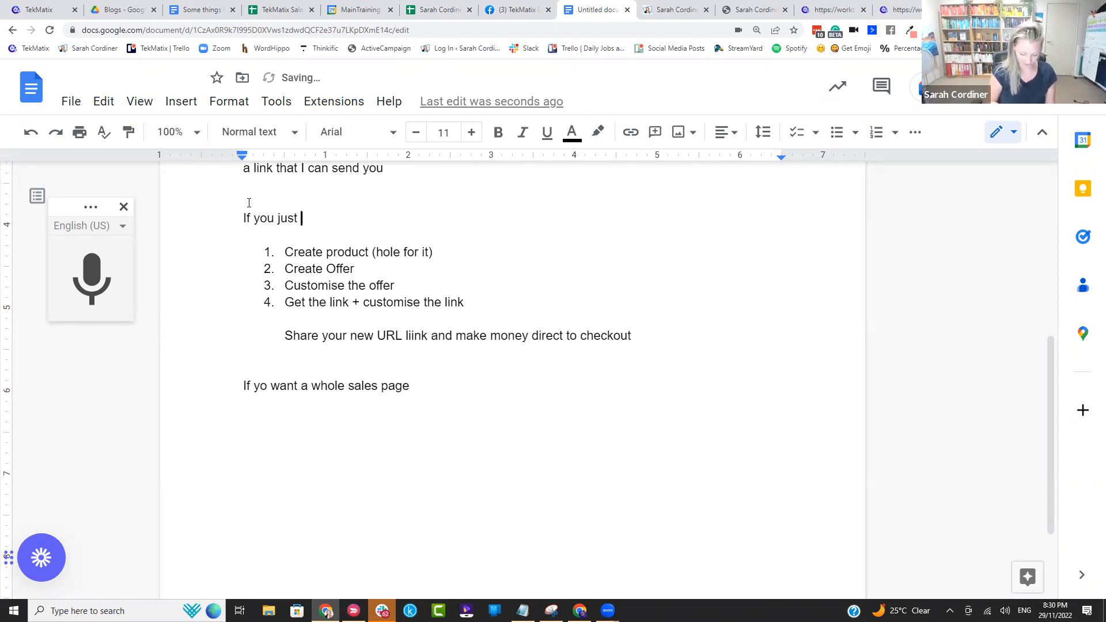
type("want a check out")
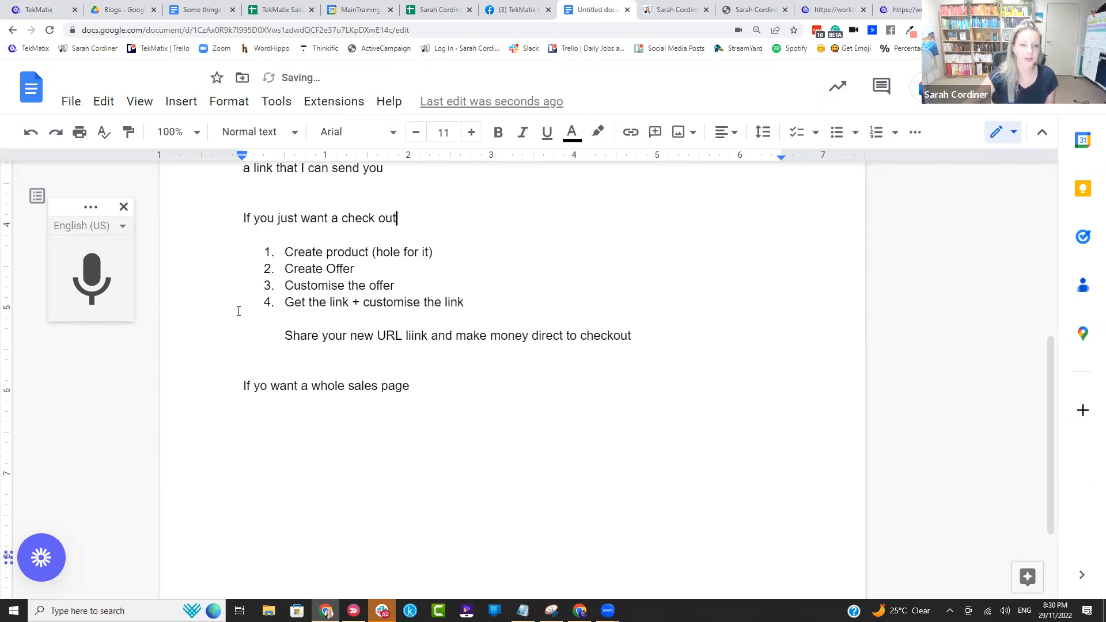
Step: Correct "yo" to "you" in the sales page heading and end the line with a colon
left_click(265, 391)
type("u")
left_click(438, 392)
type(":")
Step: Start a numbered list under the sales page heading with "Funnels/websites: choose the design we want" and "Edited the design"
key("Return")
type("1. ")
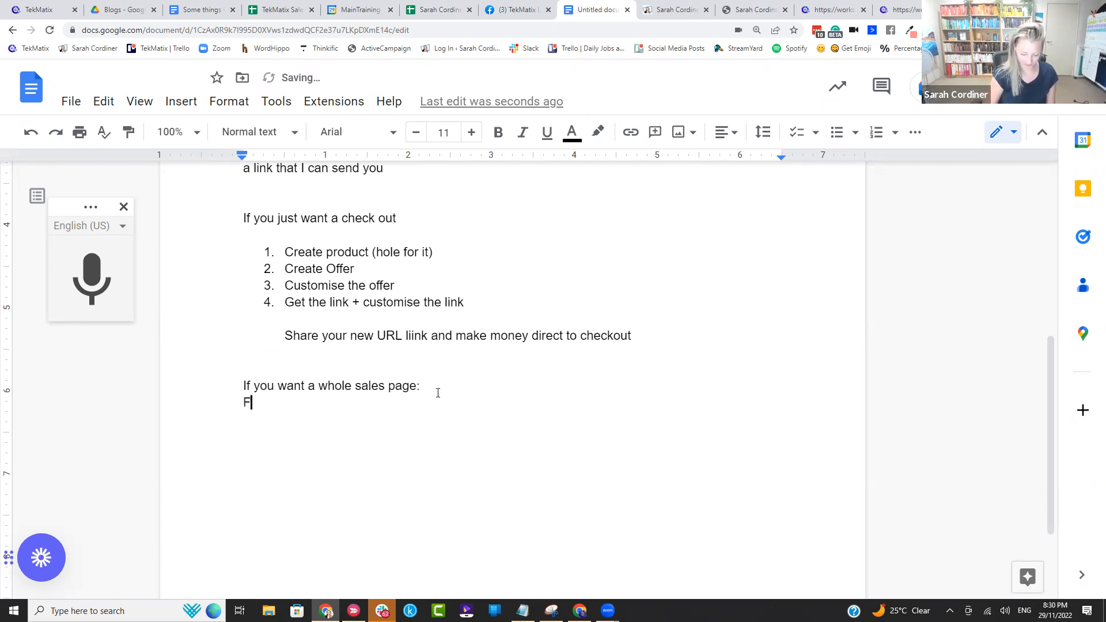
type("Funnels/")
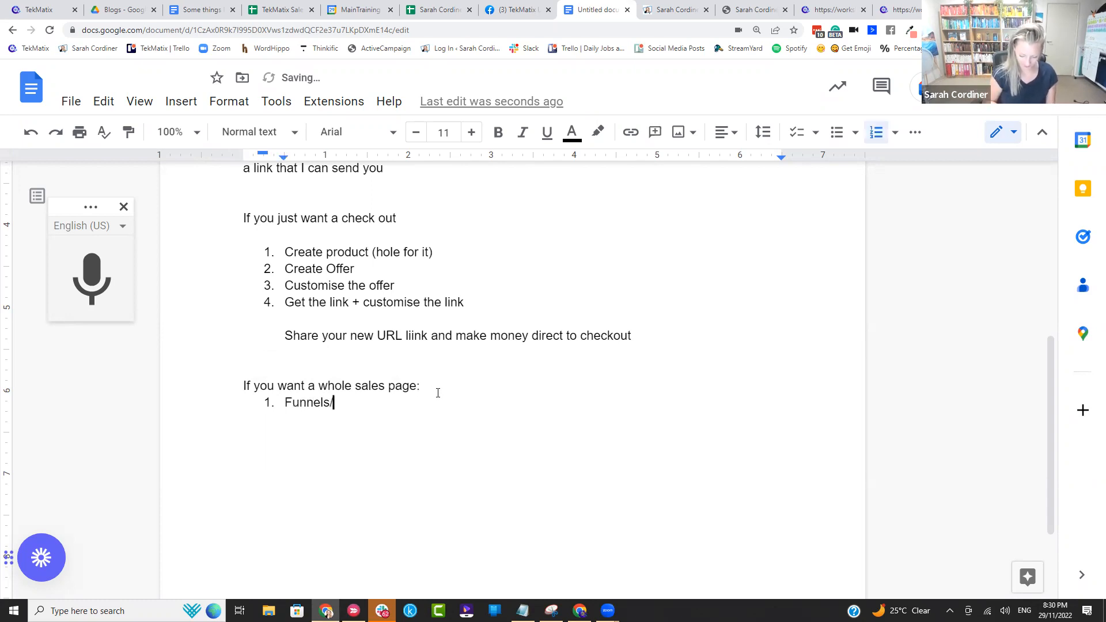
type("websites: ")
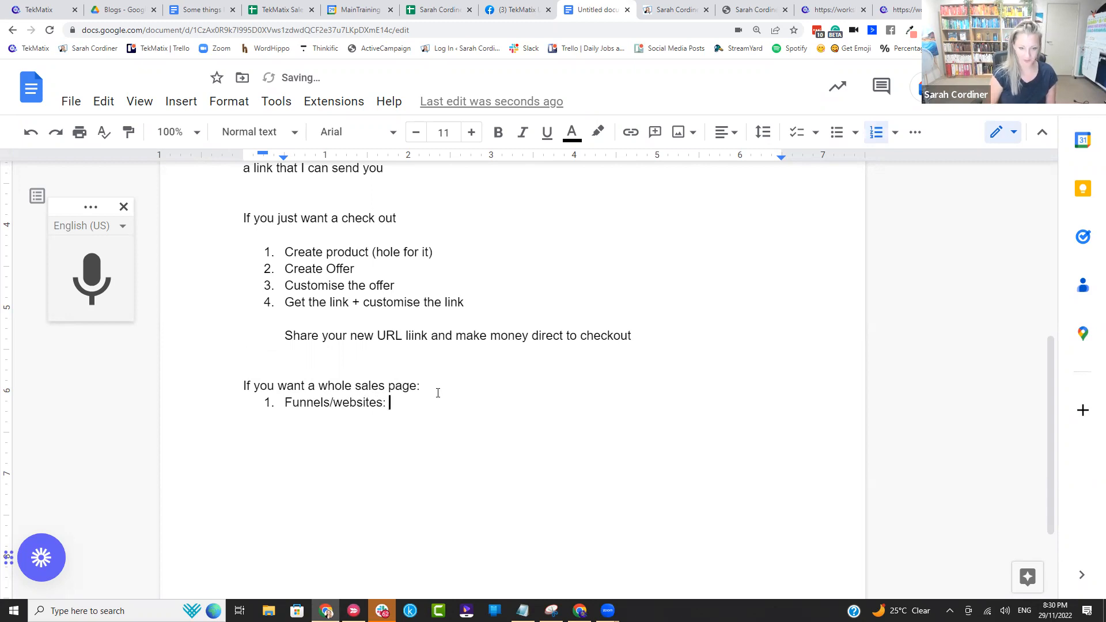
type("choose the design we want")
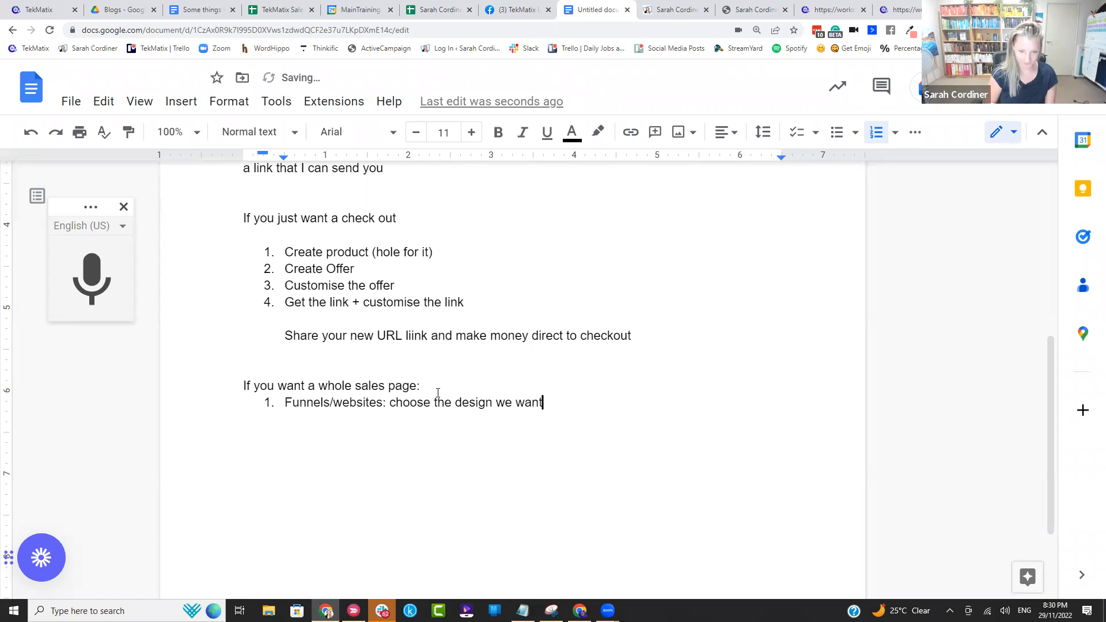
key("Return")
type("Edited the design")
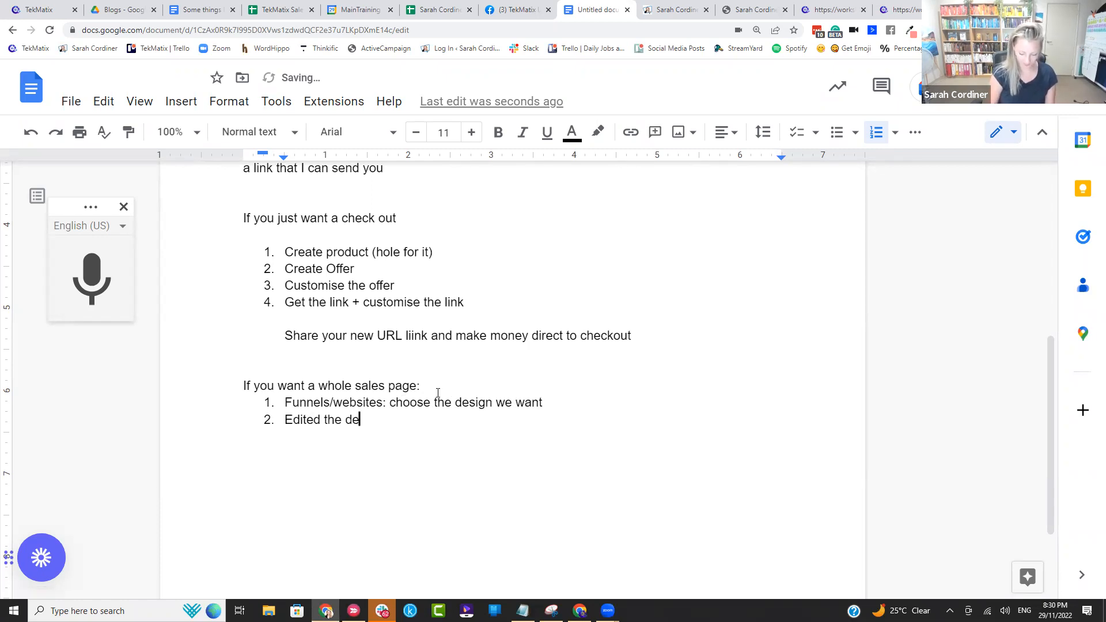
Step: Add the third list item "Edited the buy button to link to a URL > went to our checkout"
key("Return")
type("Edited the buy button to link to a URL")
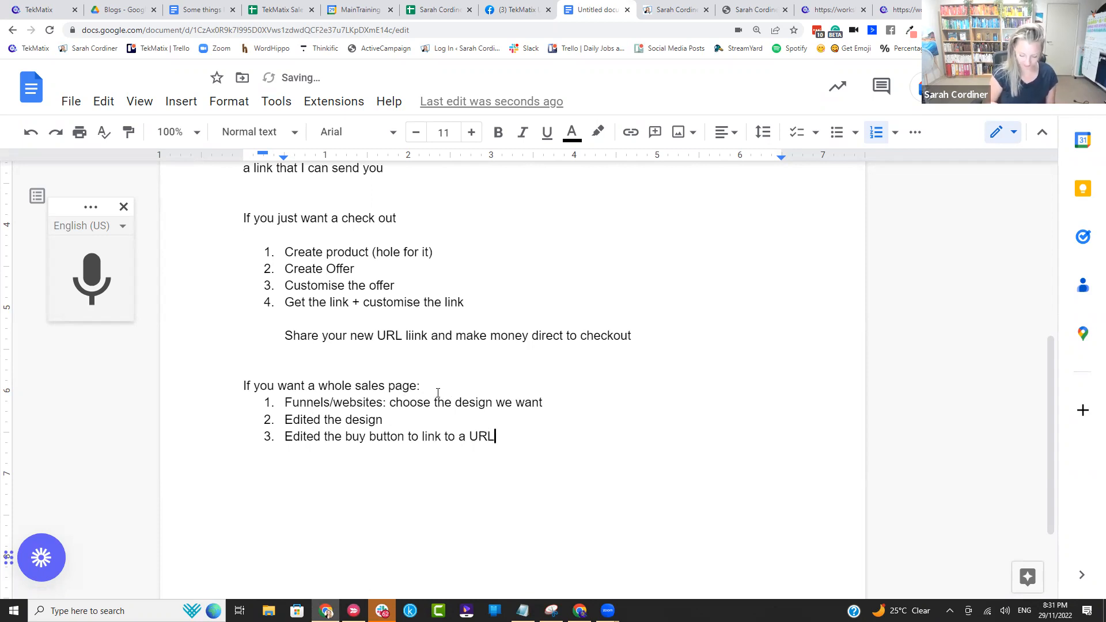
type(" > went ")
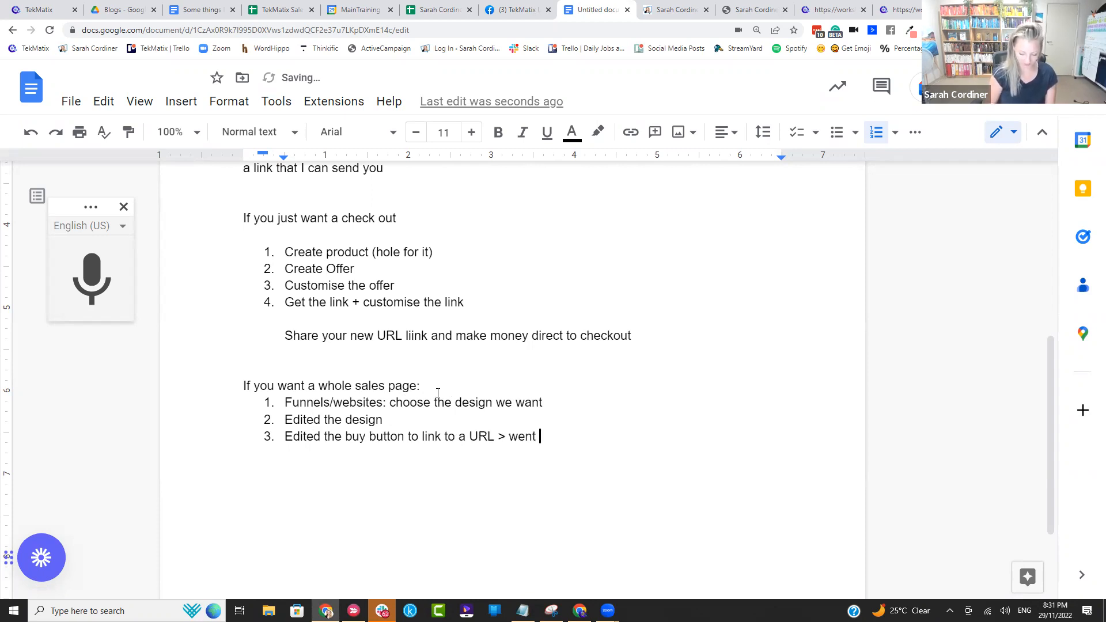
type("to our checkout ")
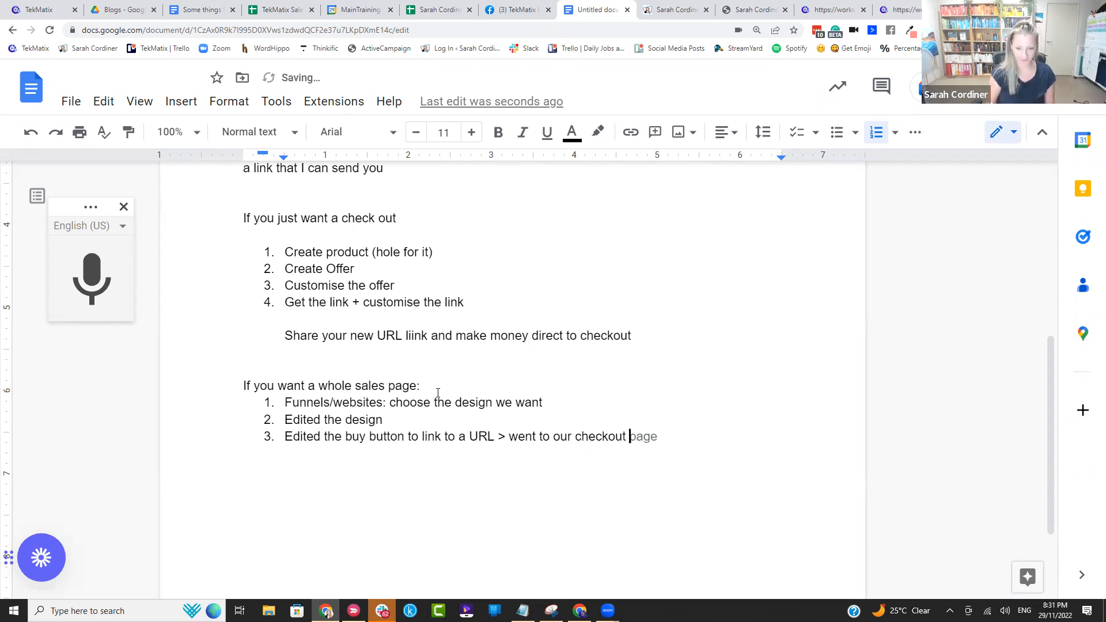
type("#")
key("Return")
key("BackSpace")
key("BackSpace")
Step: Add the fourth list item "Edit the Sales page URL"
key("Return")
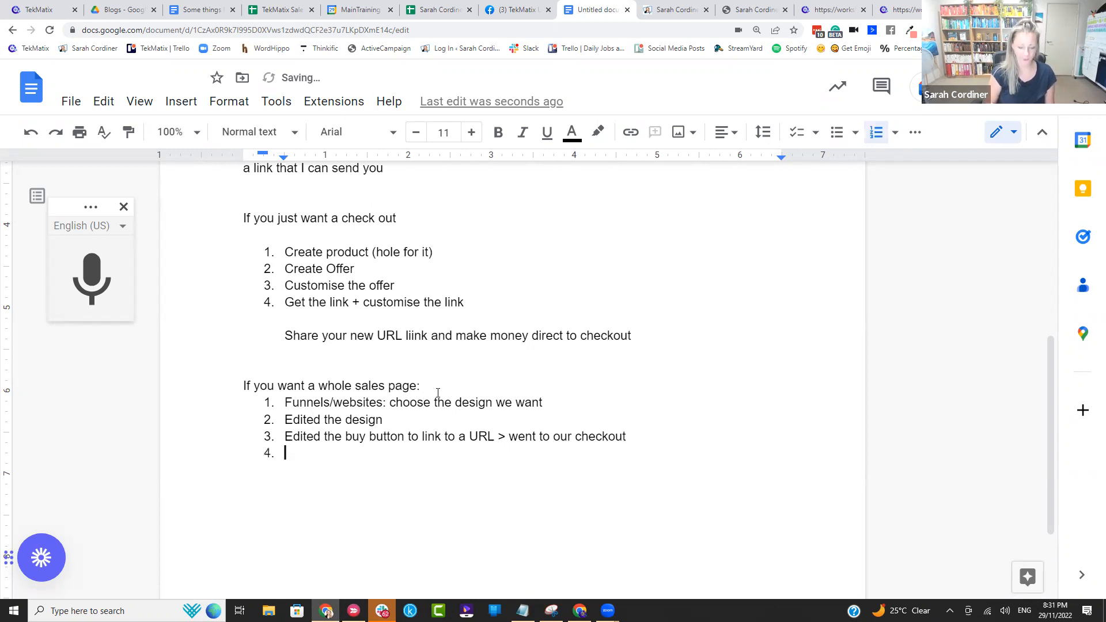
type("Edit the ")
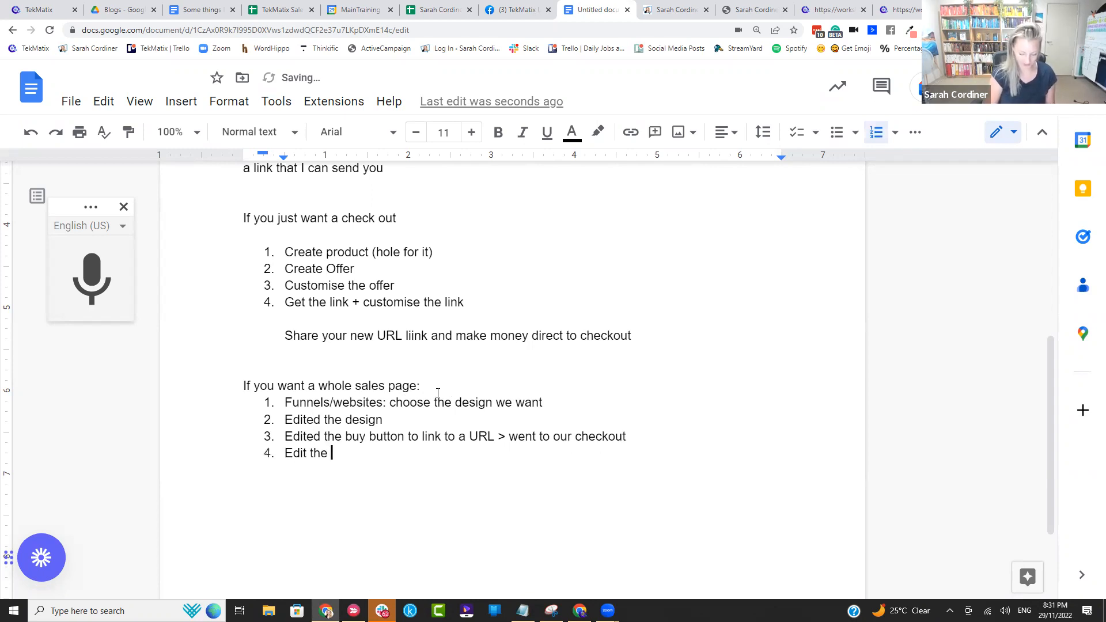
type("Sales")
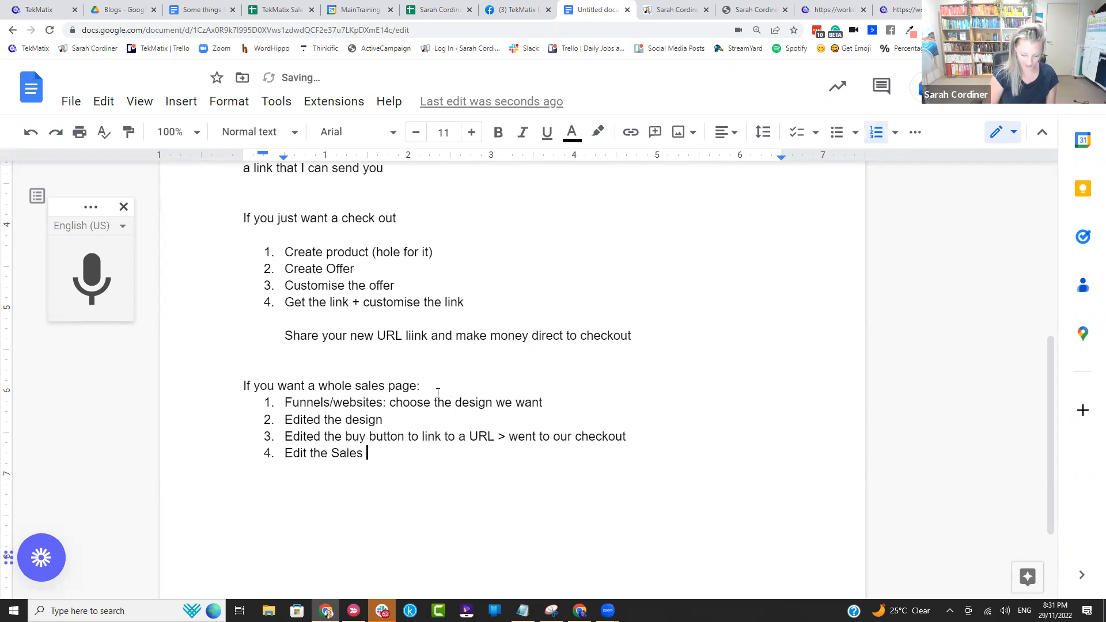
type(" page URL")
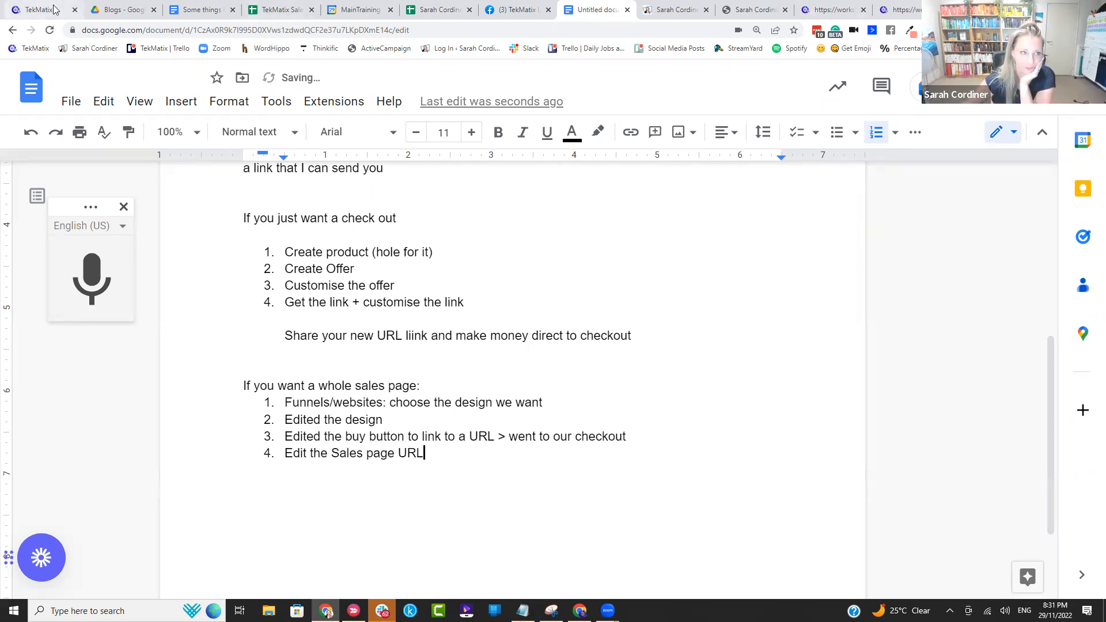
Step: Check the funnel's product settings in TekMatix, and add "Connect our product to that page" as the fifth item in the notes
key("ctrl+1")
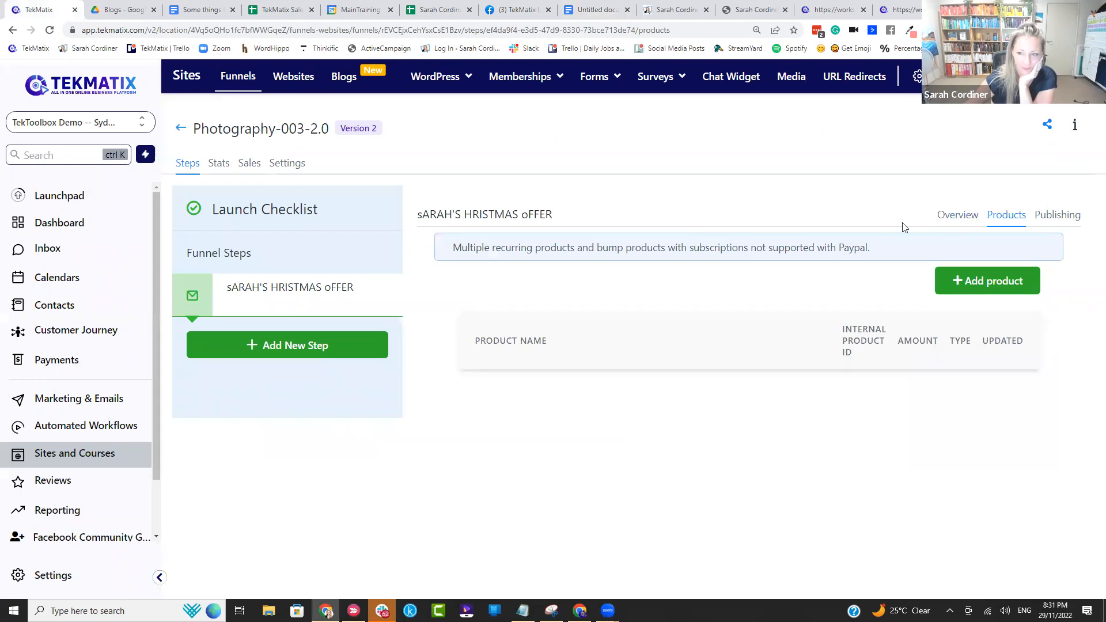
left_click(596, 10)
key("Return")
type("Connect our product to that page")
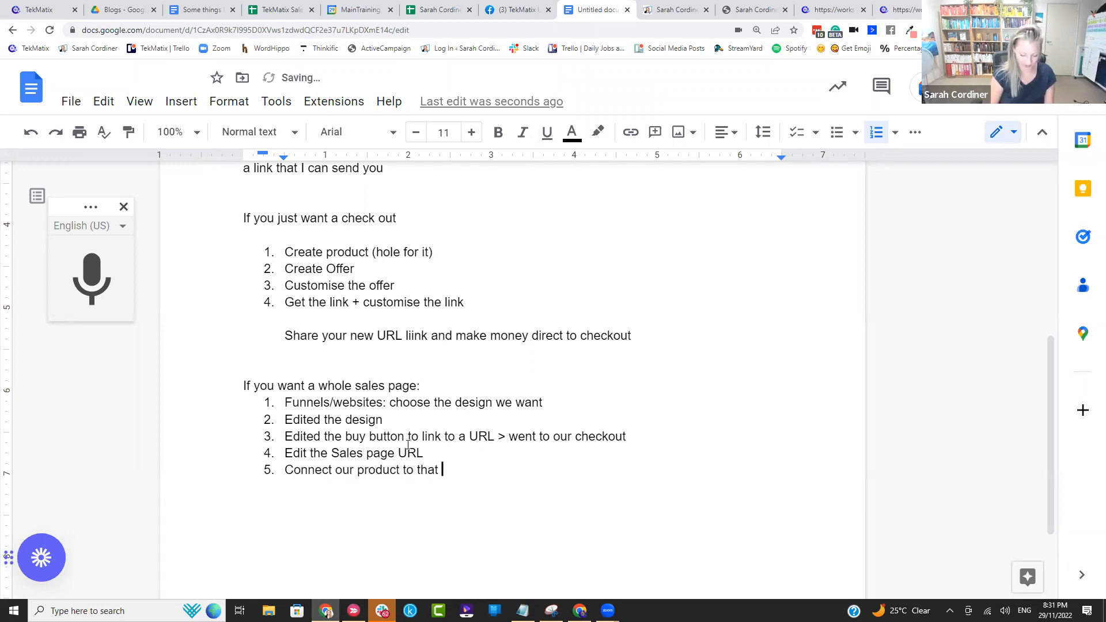
Step: Switch to TekMatix, open a new product entry for the Christmas offer step, and check which existing products can be selected
left_click(29, 8)
left_click(594, 9)
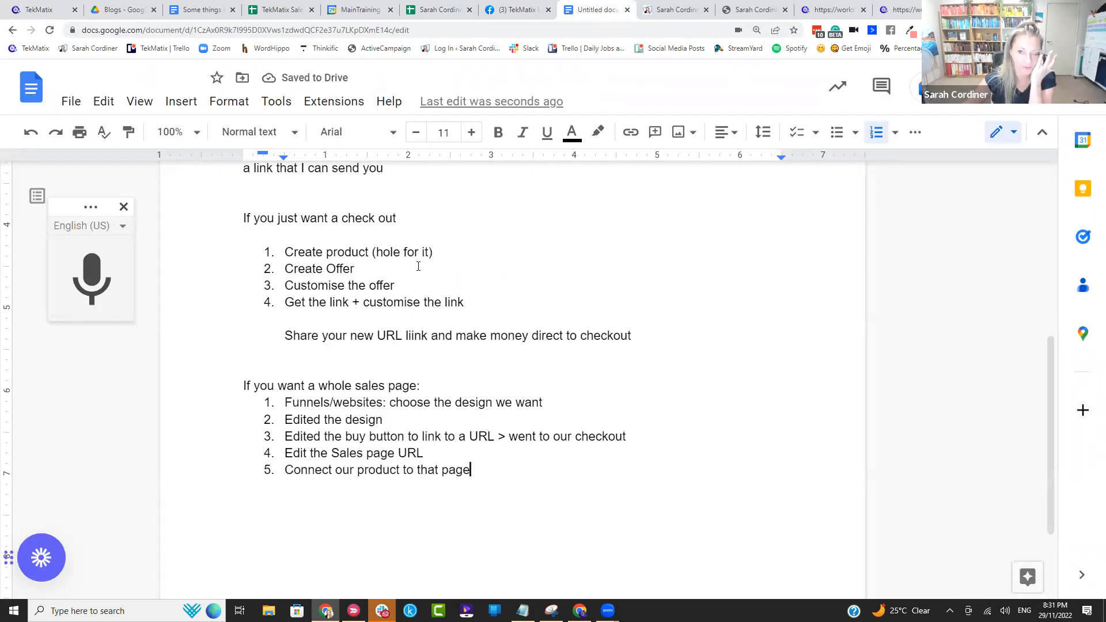
left_click(35, 9)
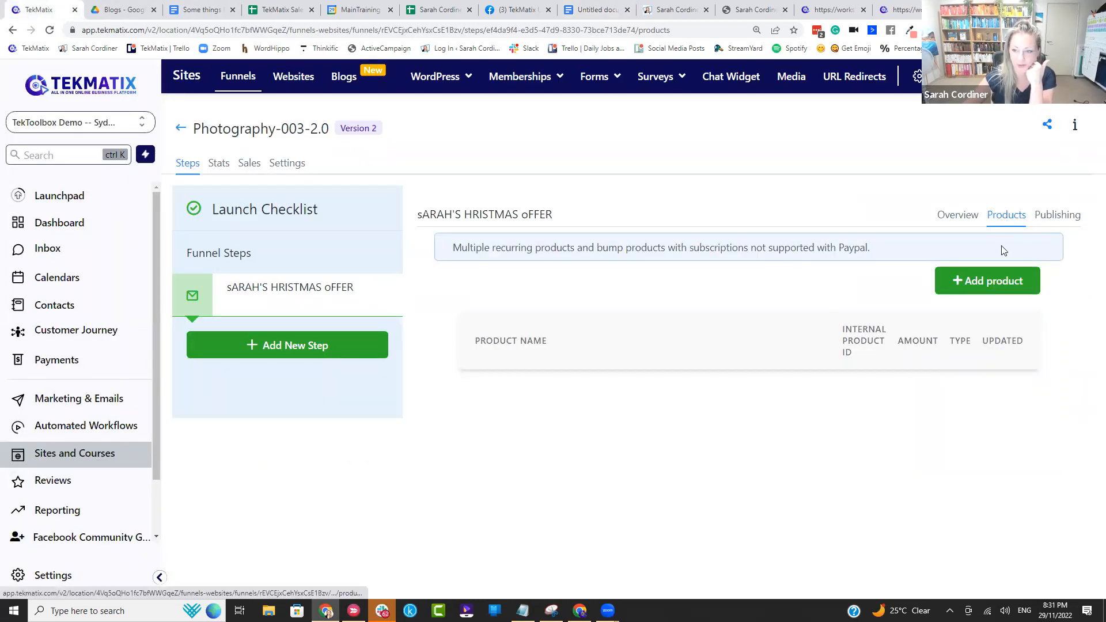
left_click(986, 283)
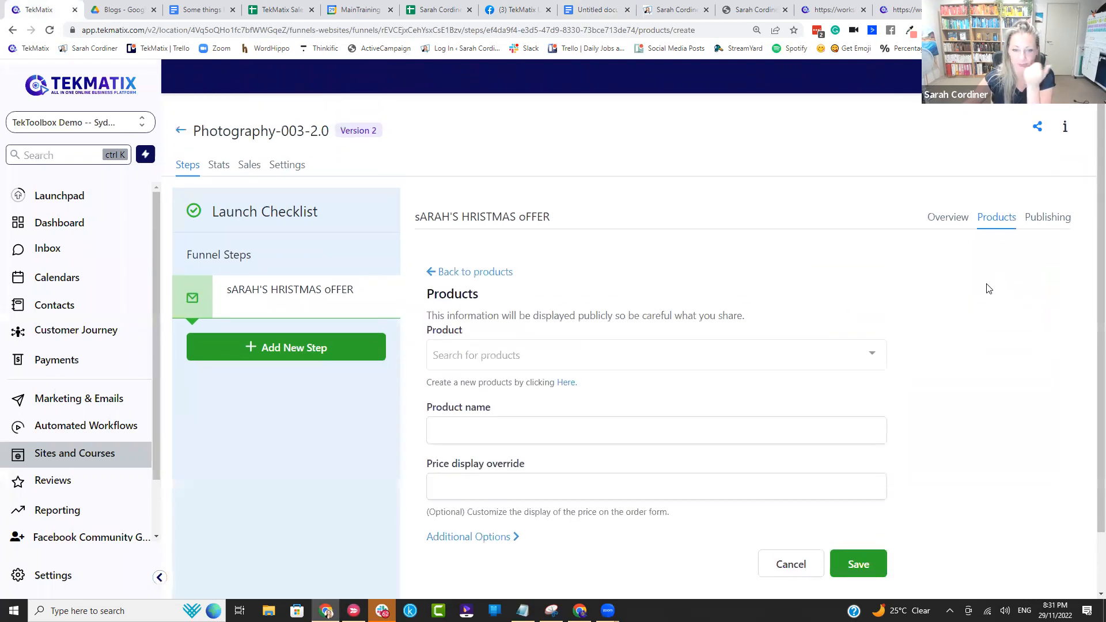
scroll(790, 260, "down", 2)
left_click(786, 293)
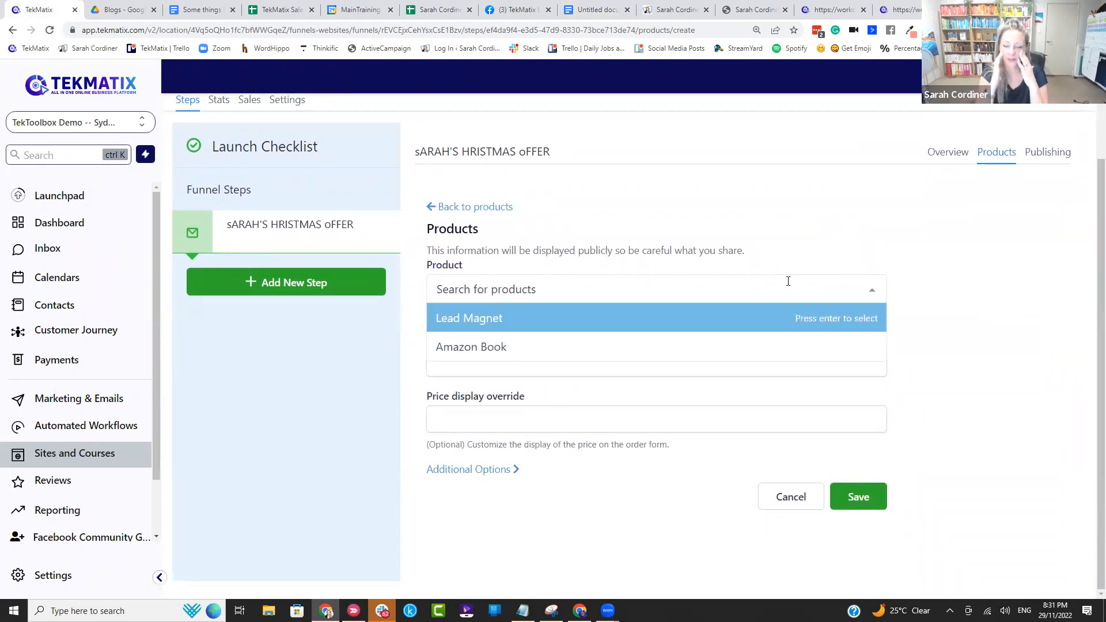
left_click(897, 269)
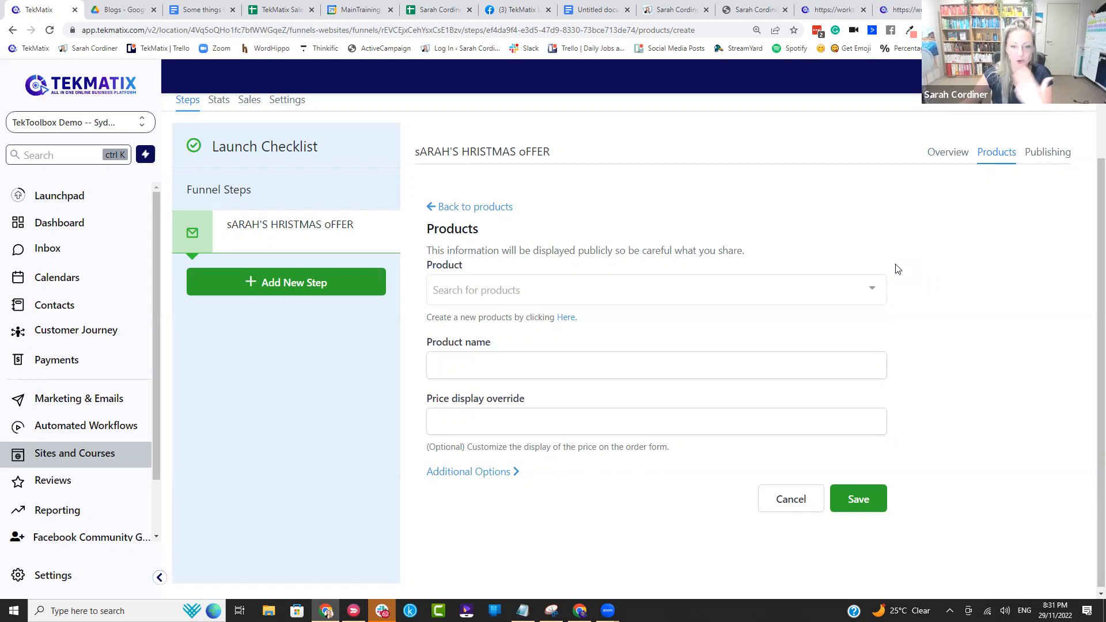
Step: Recheck which existing products are selectable for the Christmas offer funnel step
left_click(691, 290)
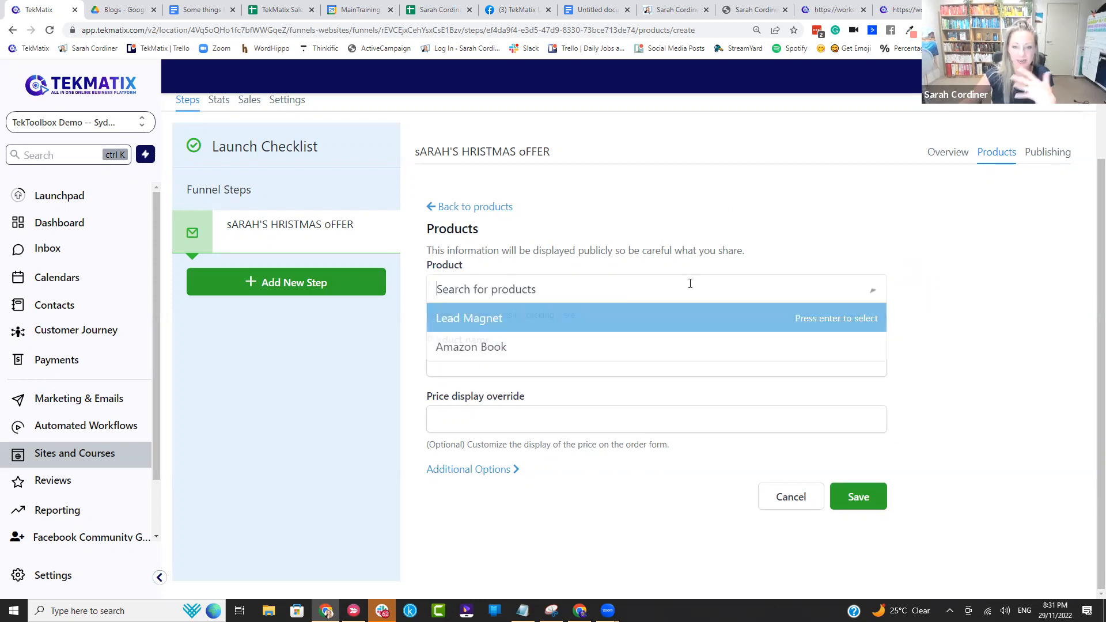
left_click(954, 305)
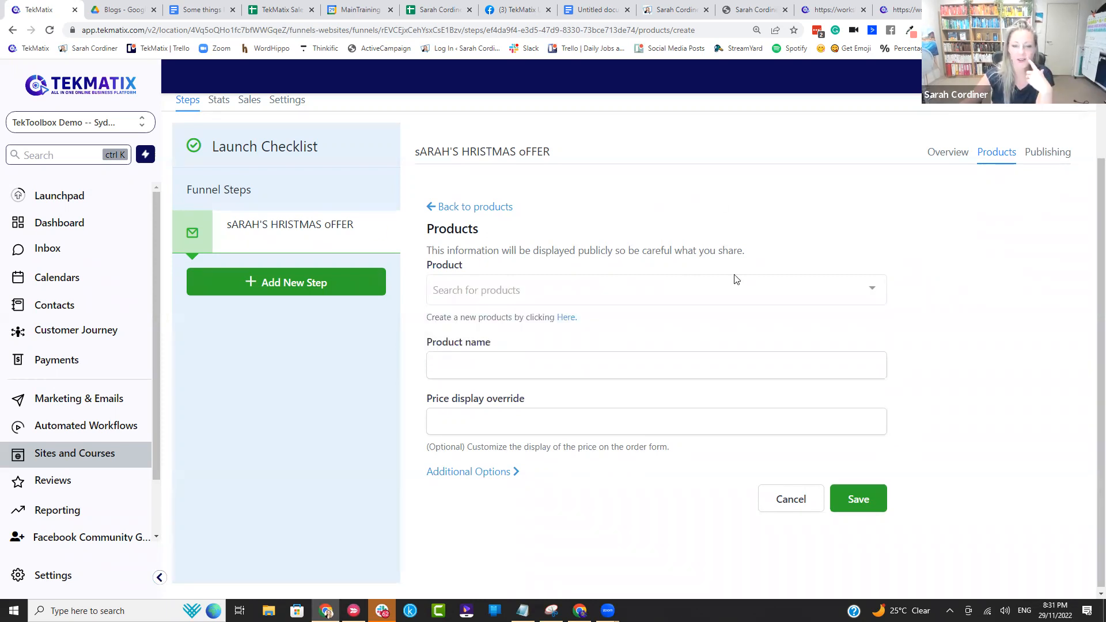
left_click(700, 298)
left_click(1008, 247)
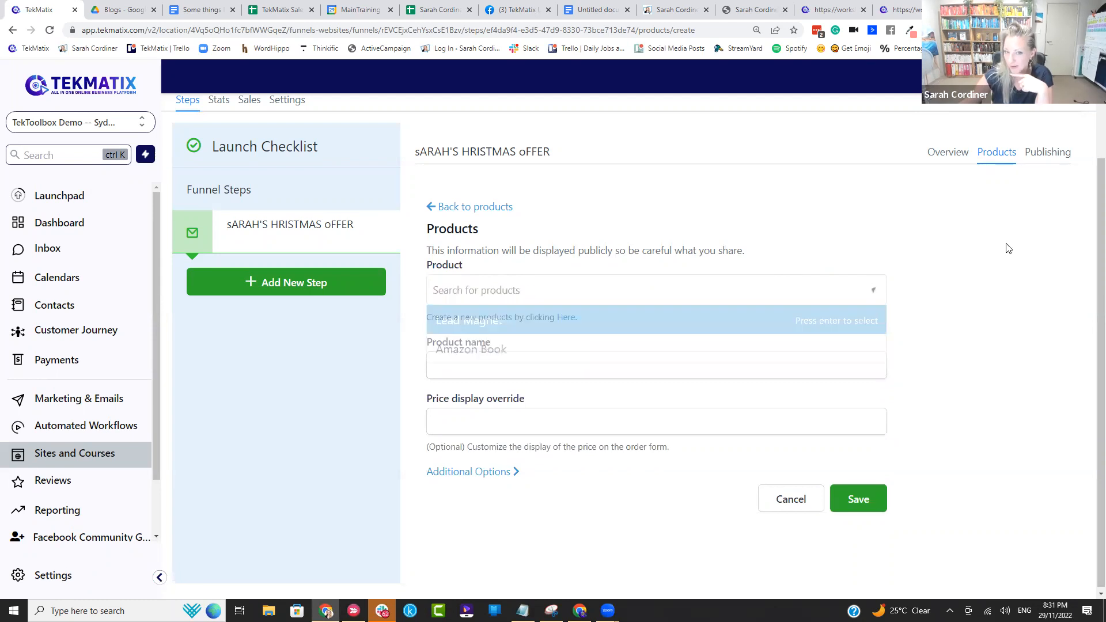
Step: Start a new product under Payments and name it with the host's first name followed by "'s Christmas"
left_click(82, 356)
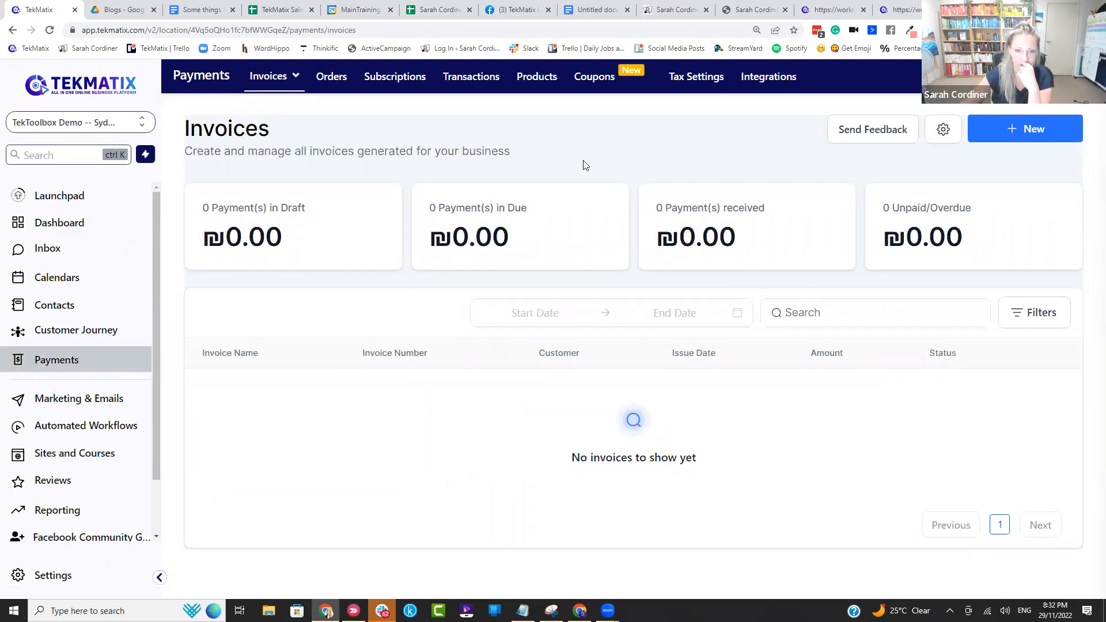
left_click(1018, 134)
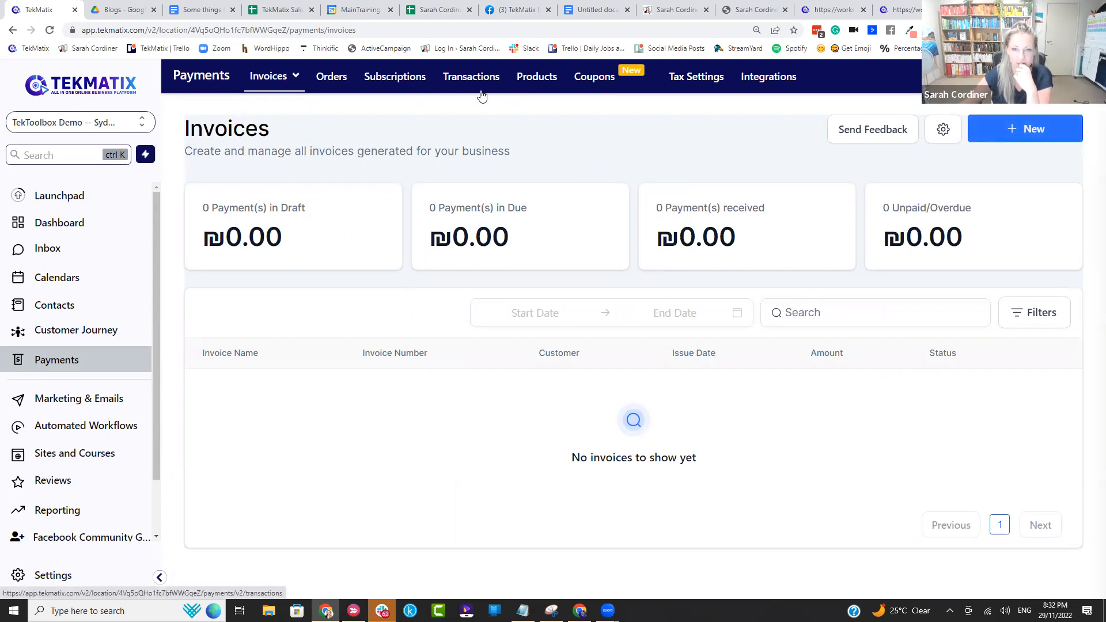
left_click(533, 79)
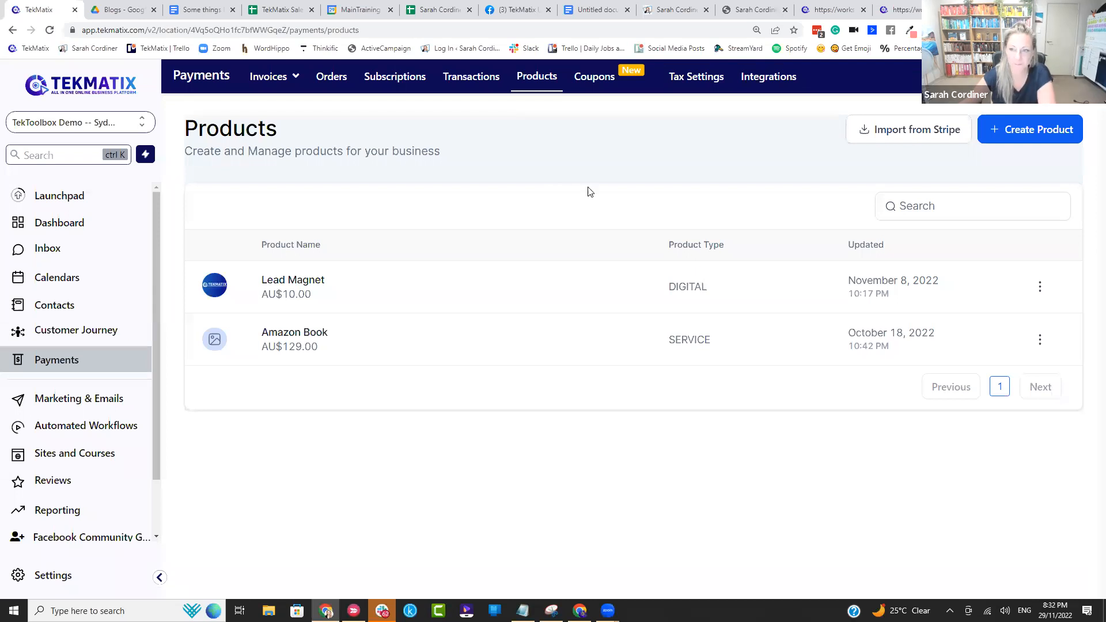
left_click(1026, 131)
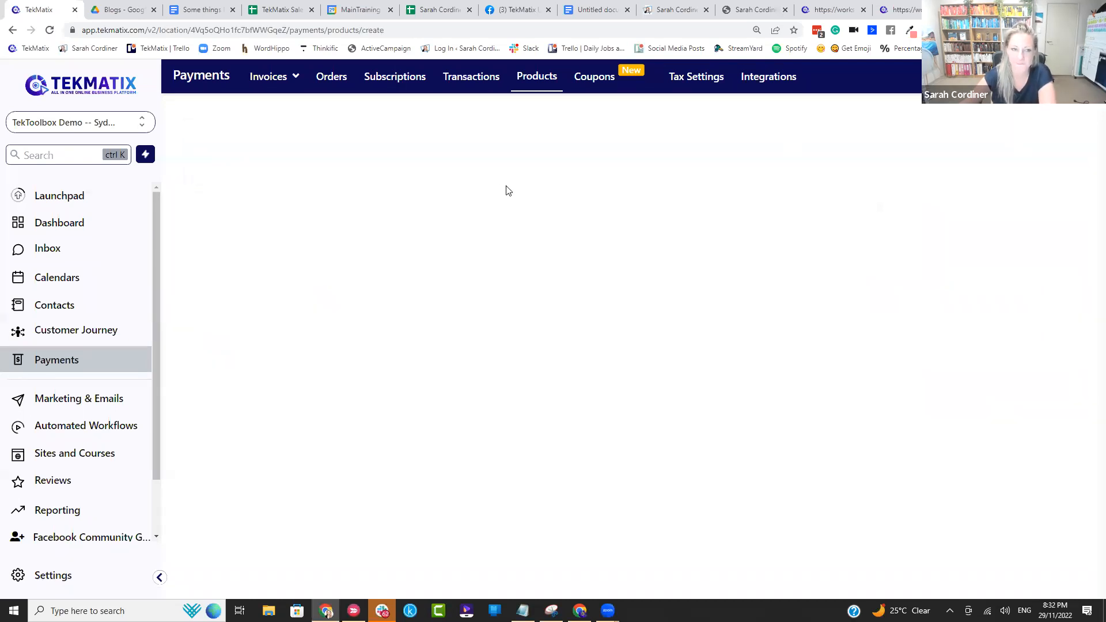
scroll(486, 252, "down", 5)
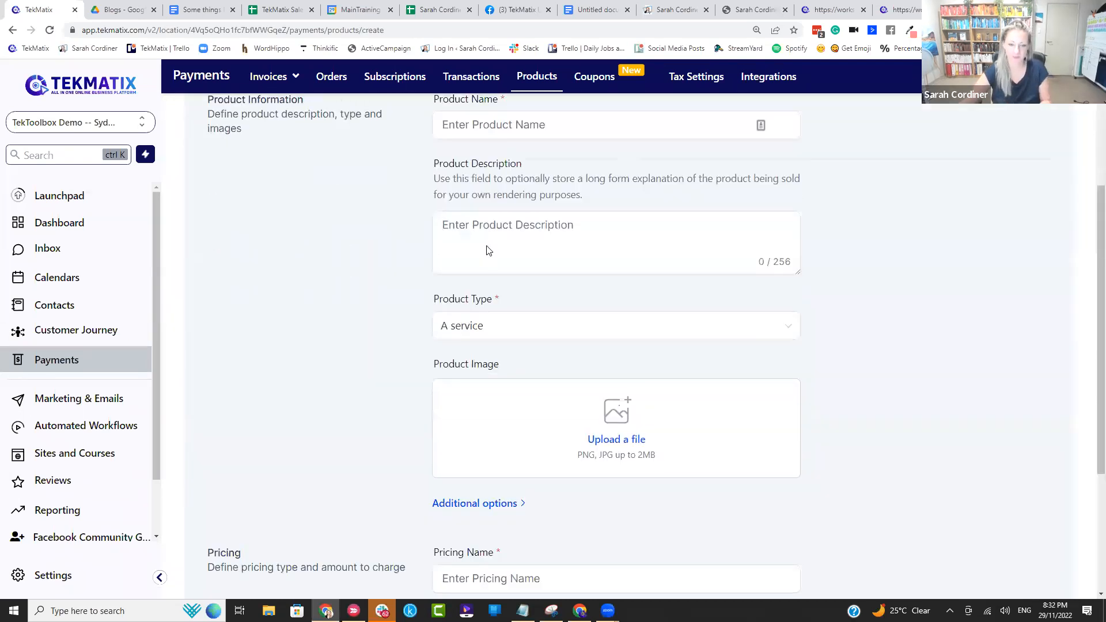
scroll(477, 244, "up", 5)
left_click(469, 274)
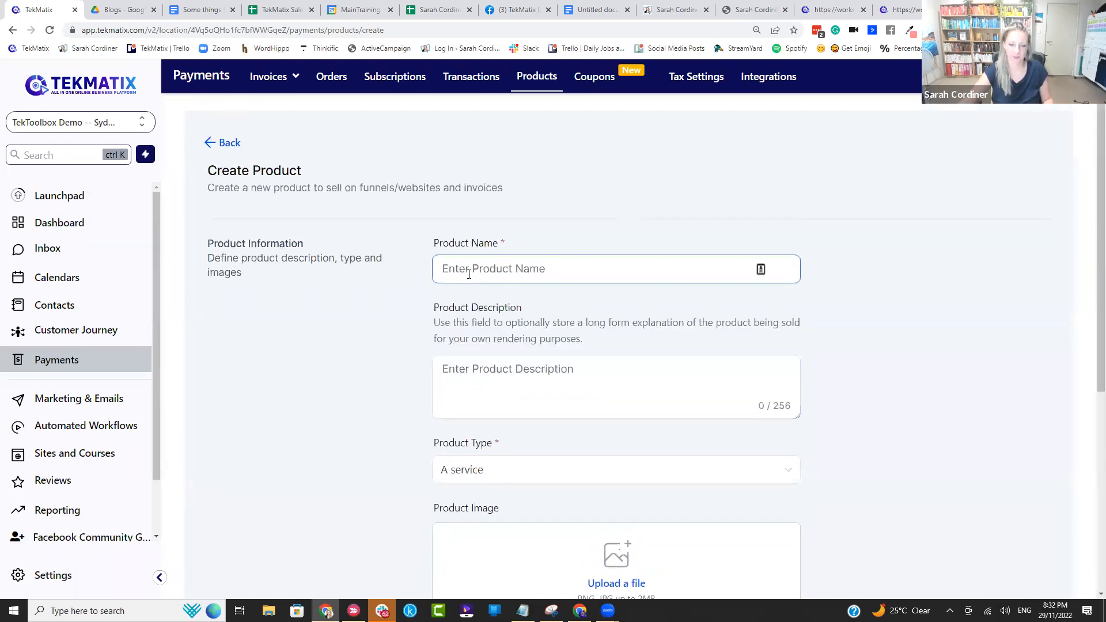
type("Sarah")
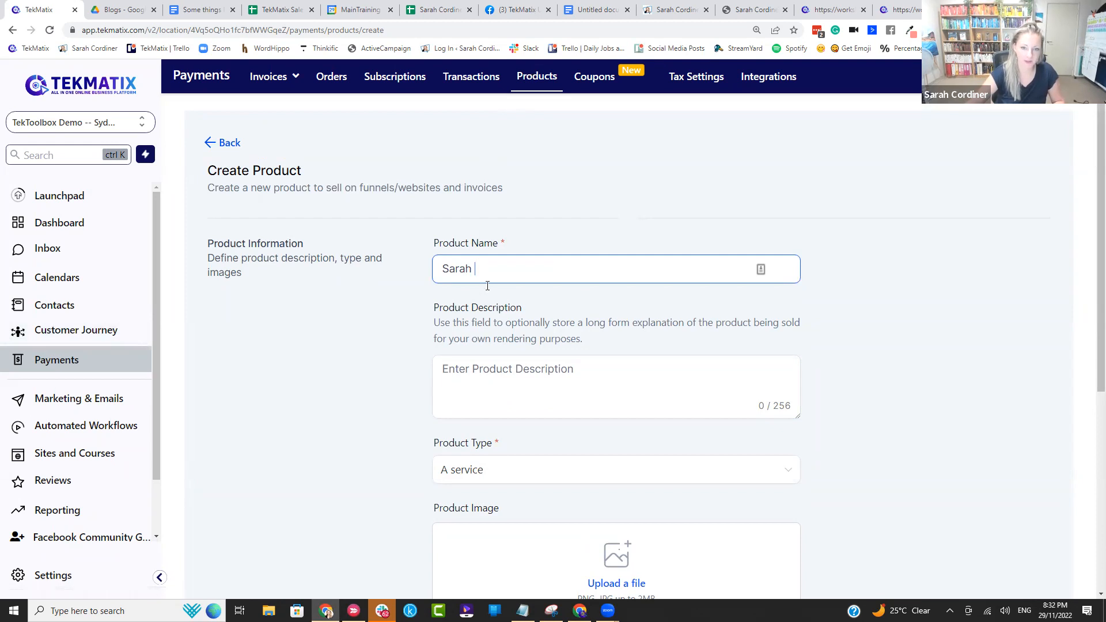
type(" 's Chg")
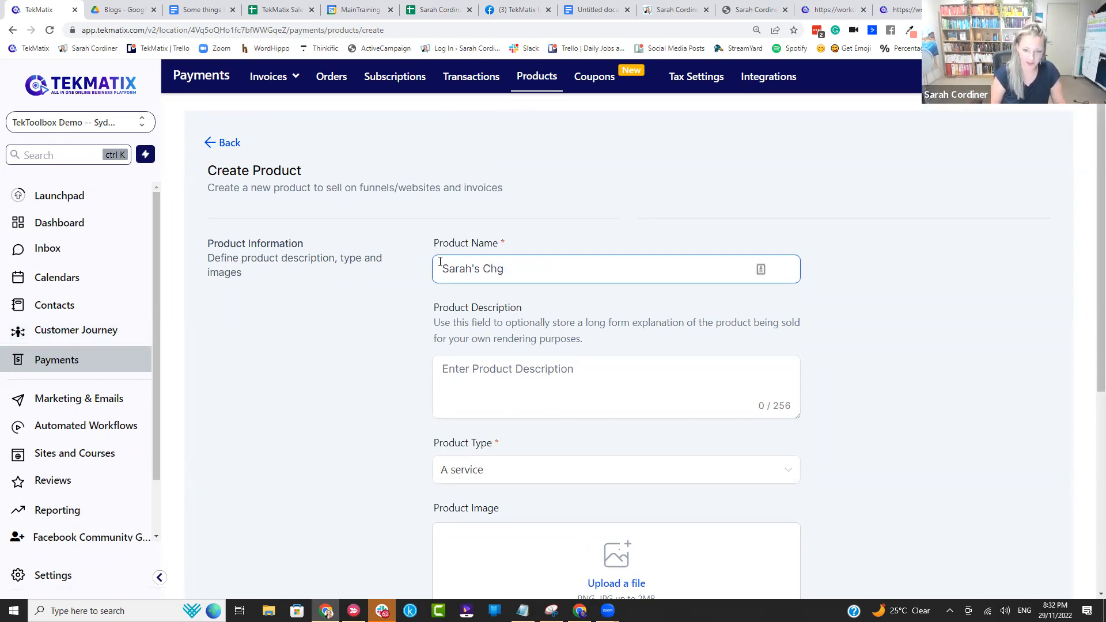
type("istams")
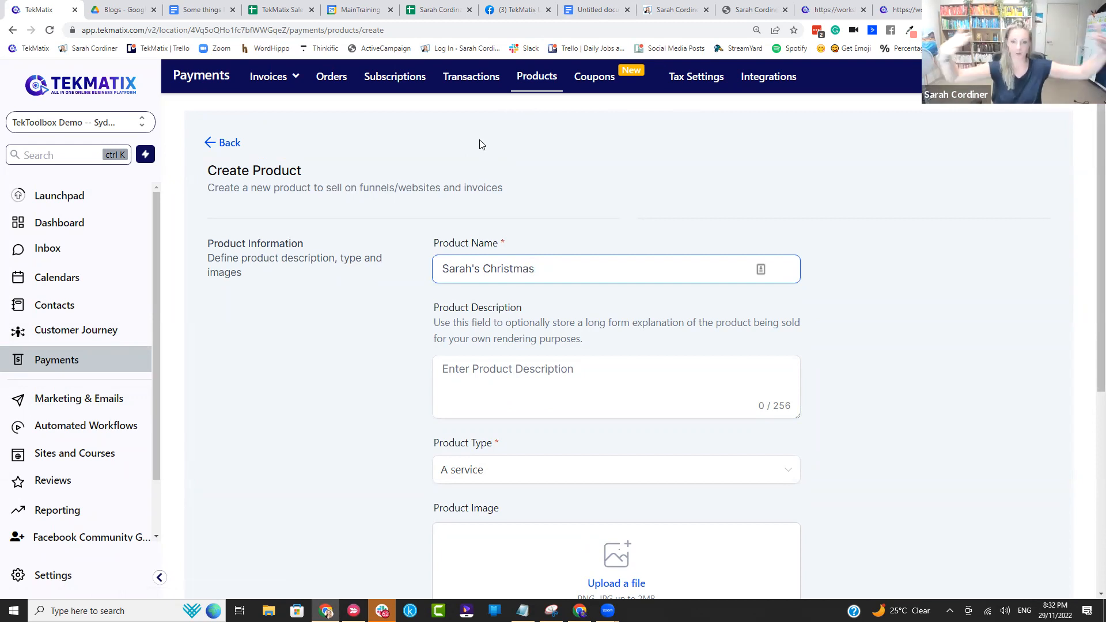
Step: Set the new product's type to Digital goods
scroll(507, 239, "down", 2)
scroll(507, 238, "down", 2)
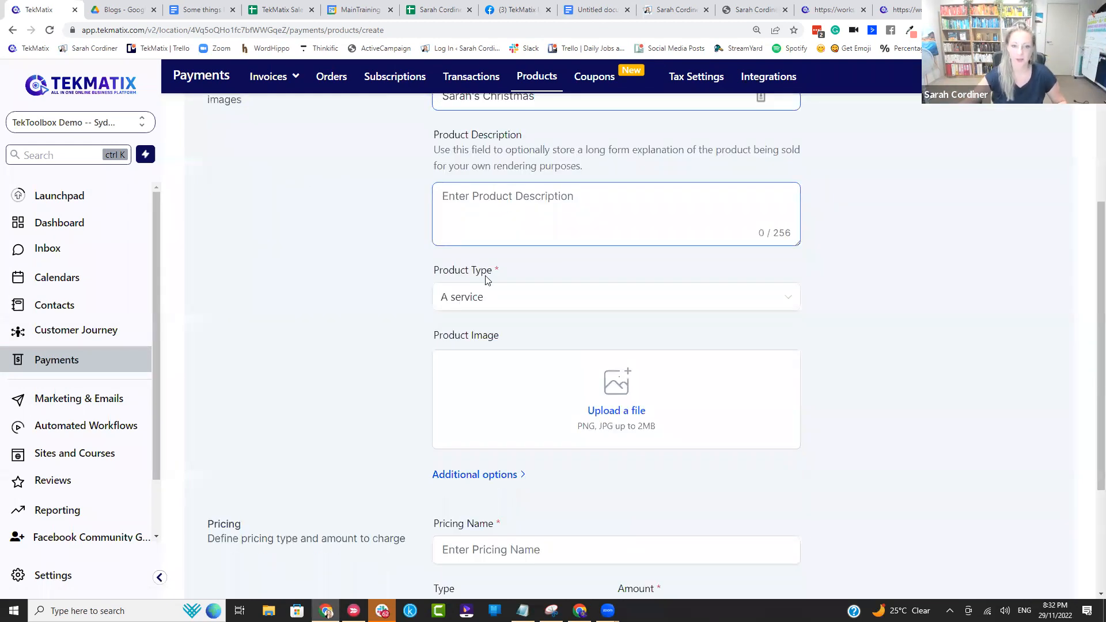
left_click(488, 297)
left_click(493, 356)
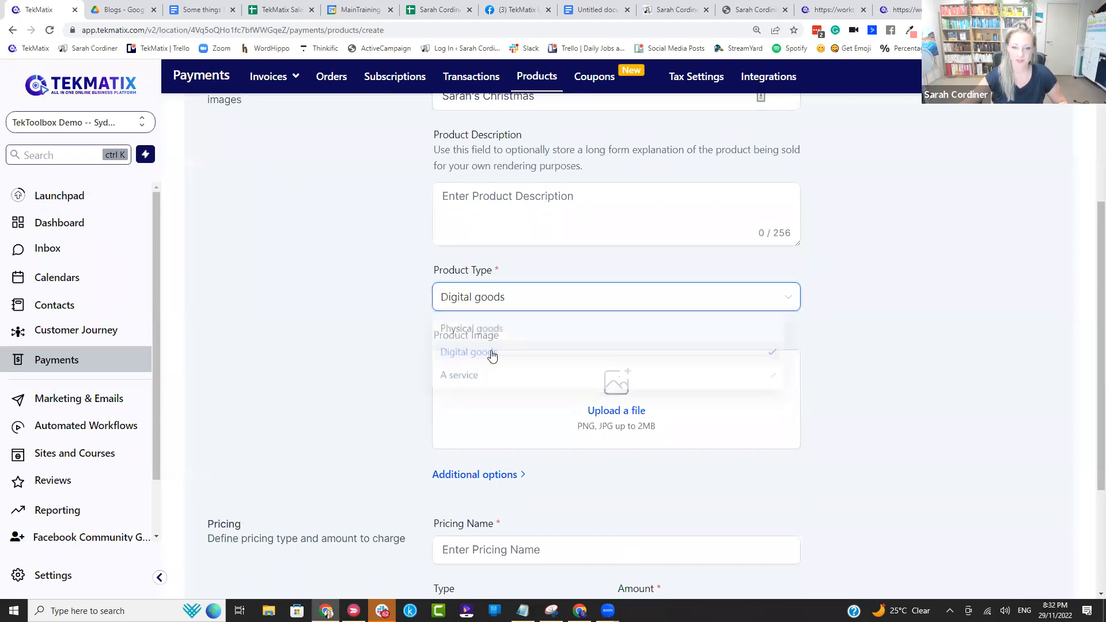
Step: Examine the rest of the product form, including the additional pricing options for price description and membership offer
scroll(645, 367, "down", 4)
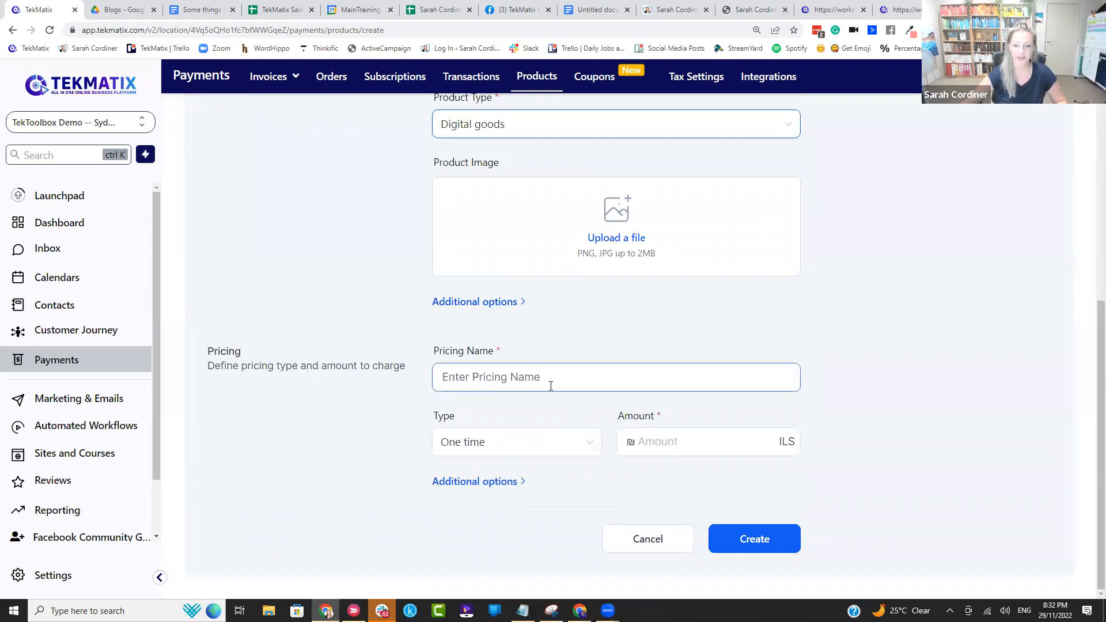
left_click(509, 483)
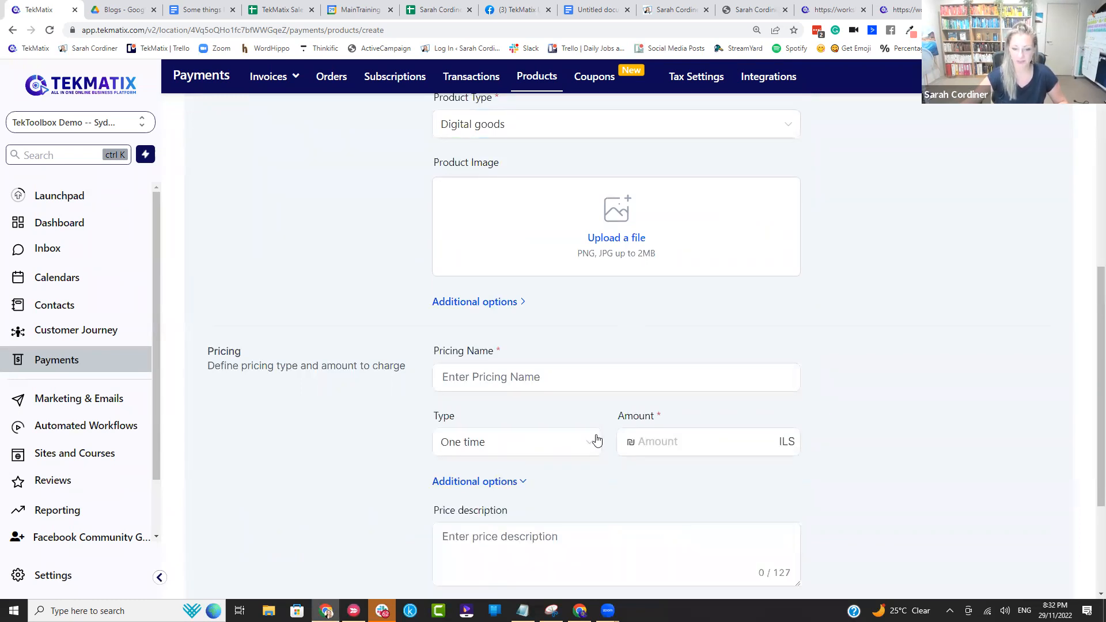
scroll(590, 444, "down", 4)
scroll(555, 339, "up", 10)
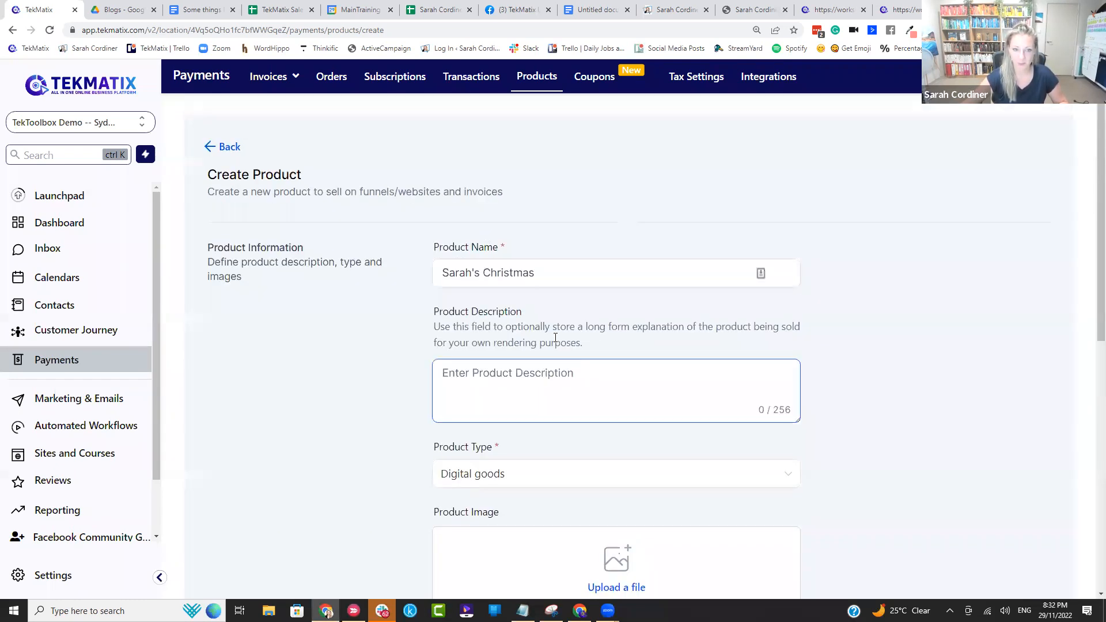
scroll(478, 414, "down", 5)
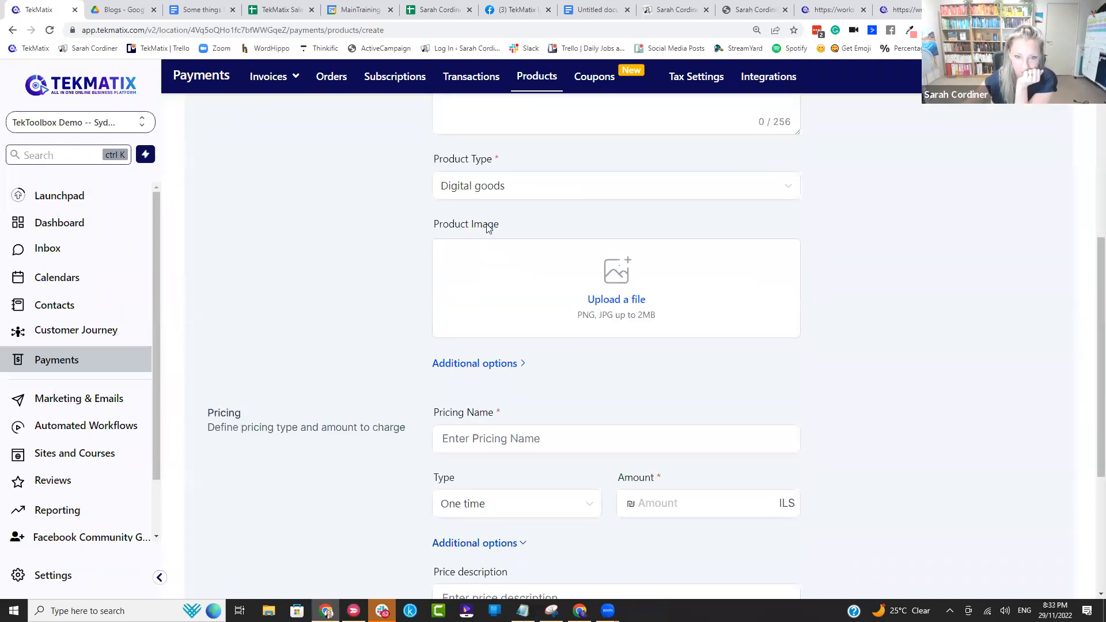
scroll(345, 456, "down", 4)
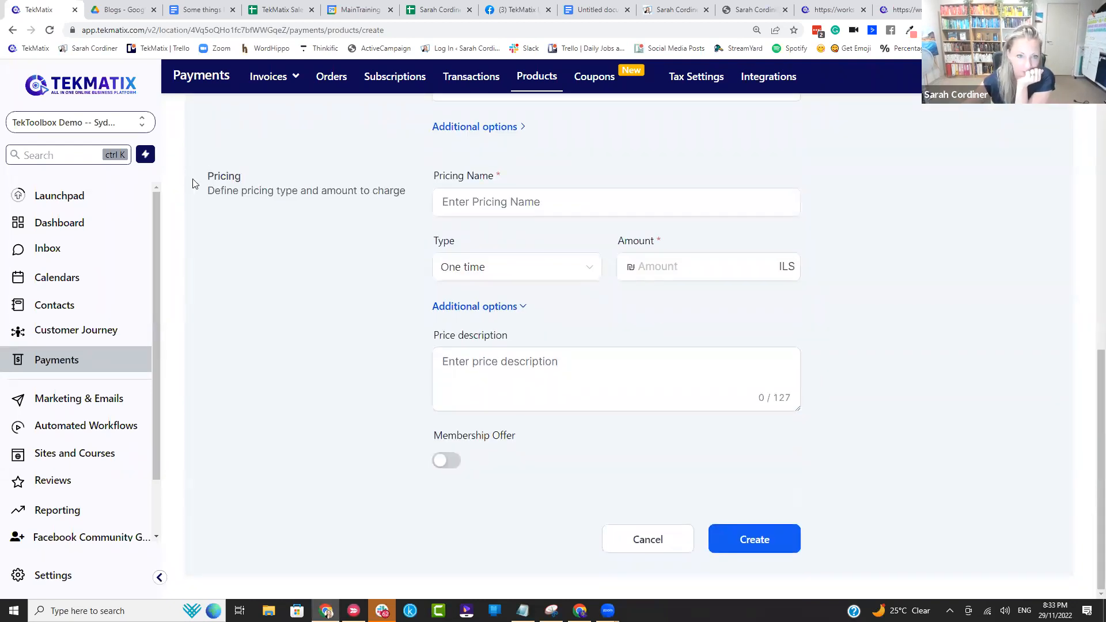
left_click(488, 309)
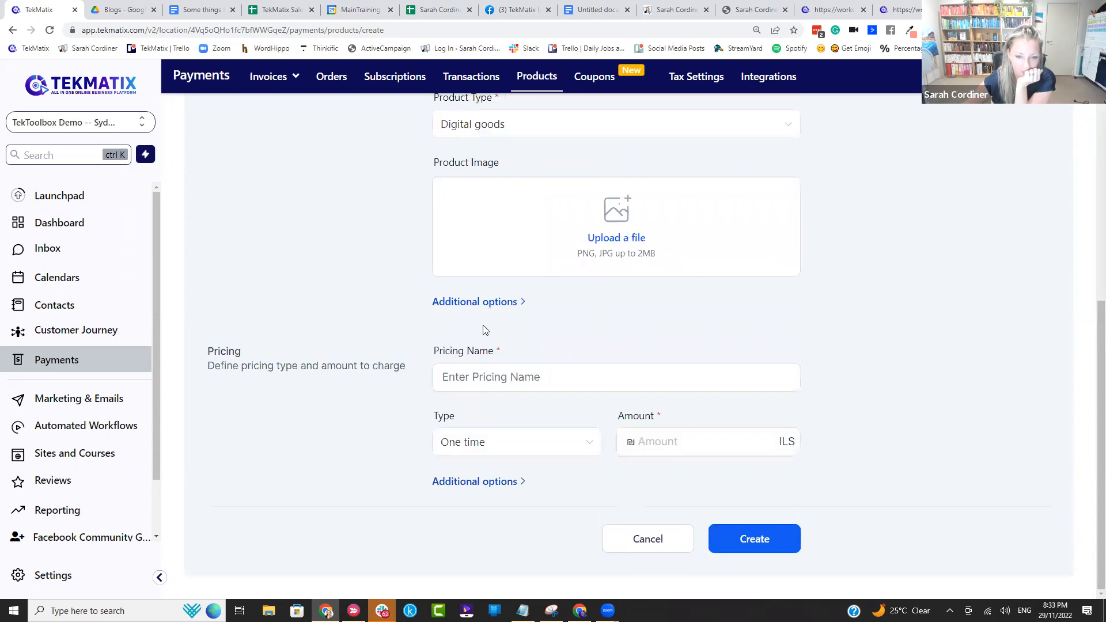
scroll(409, 338, "up", 6)
left_click(518, 372)
scroll(519, 288, "down", 5)
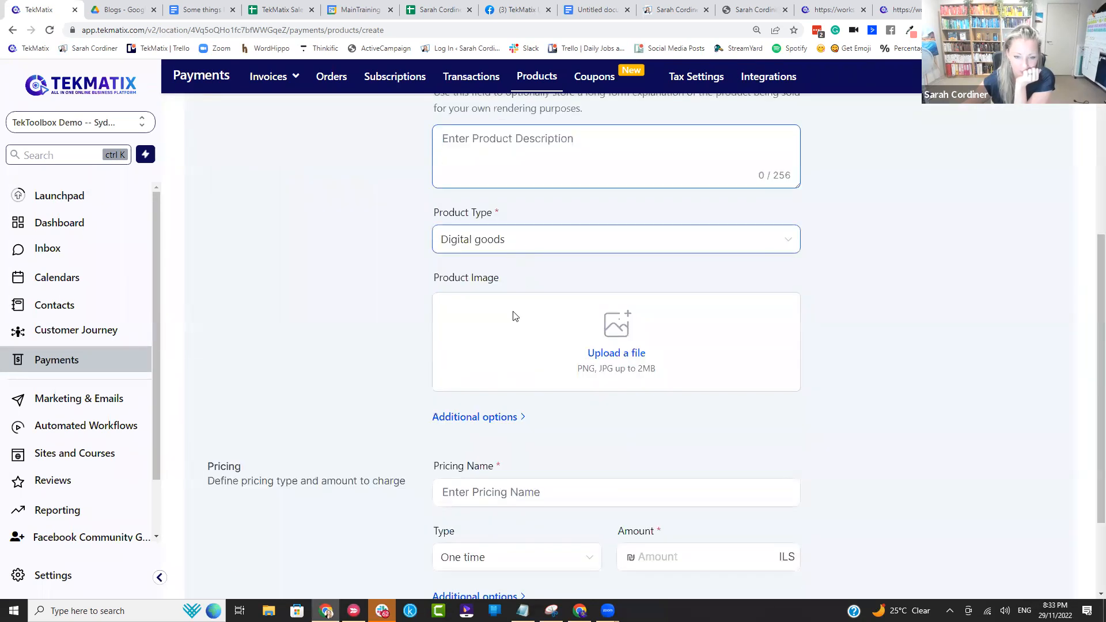
Step: Enter "Christmas" as the product's pricing name
left_click(510, 376)
type("Chrsotsmas")
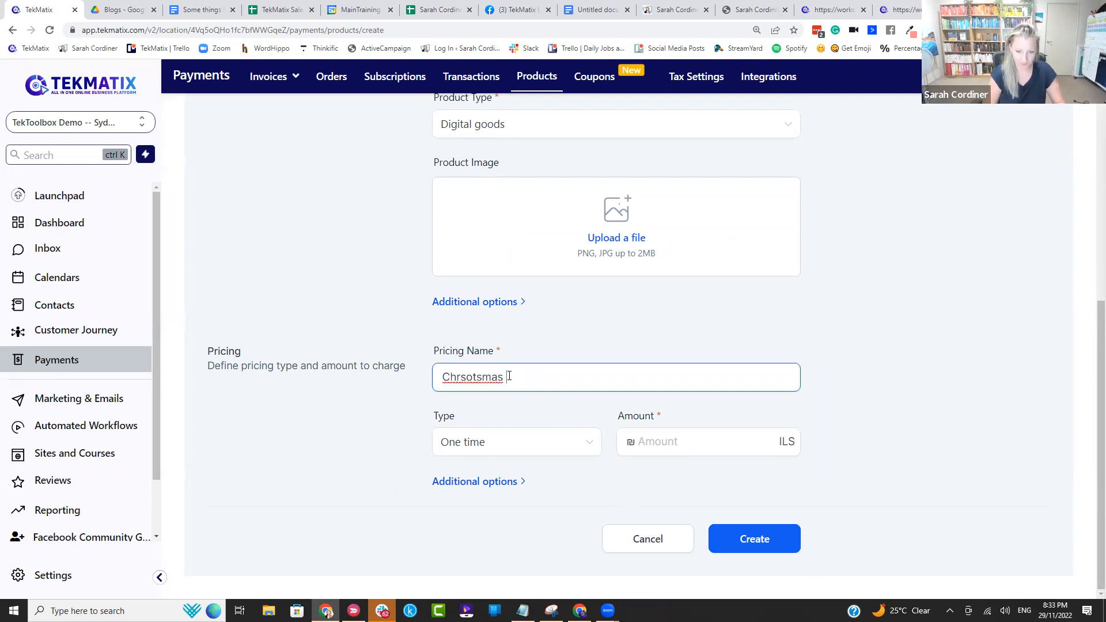
key("BackSpace")
key("BackSpace")
key("BackSpace")
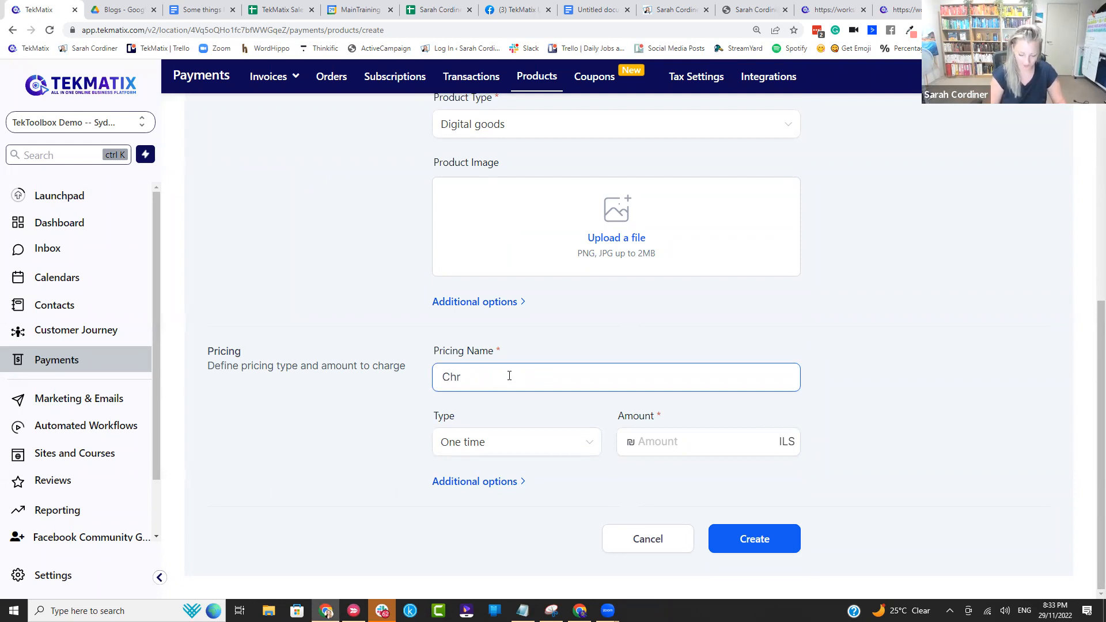
key("BackSpace")
type("istmas")
Step: Set the price to a one-time amount of 97.00 ILS and create the product
left_click(492, 448)
left_click(491, 470)
left_click(700, 454)
type("97")
left_click(843, 397)
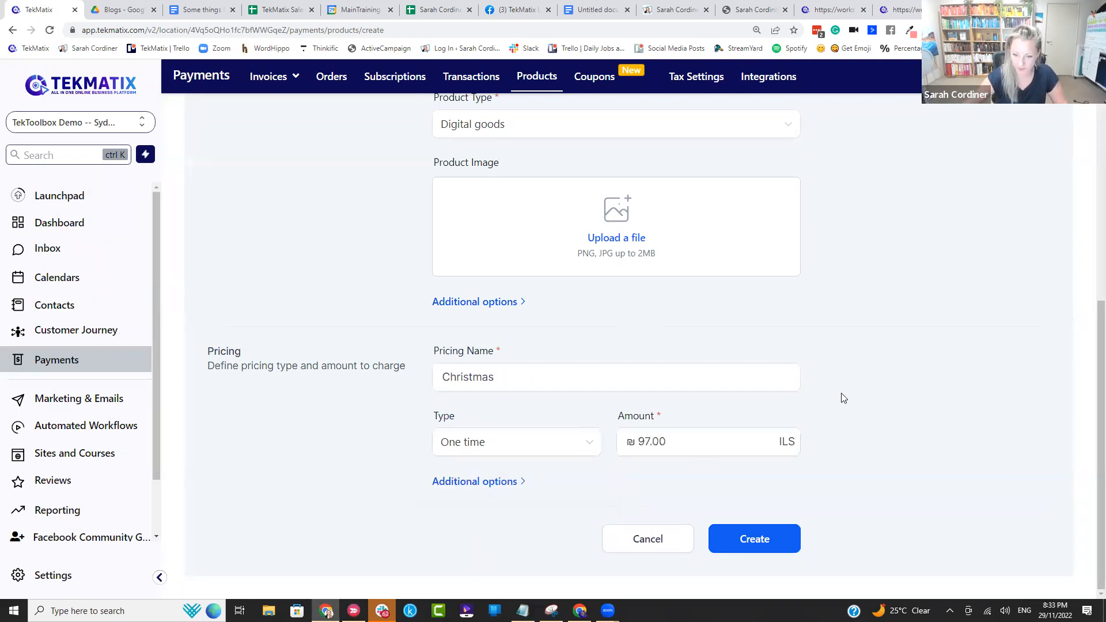
left_click(753, 537)
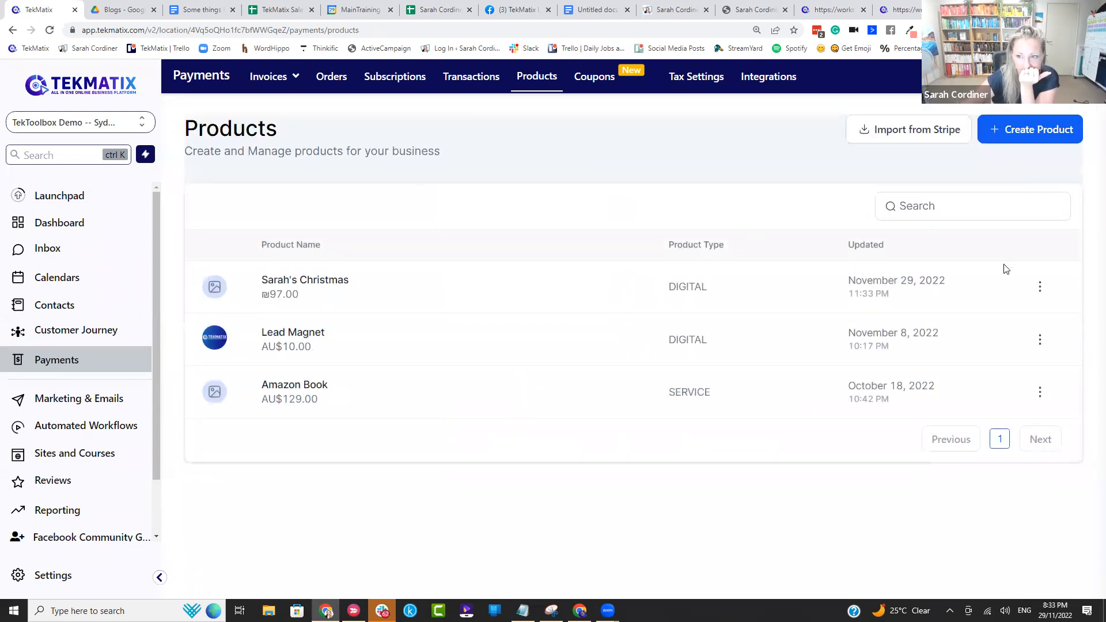
left_click(1040, 286)
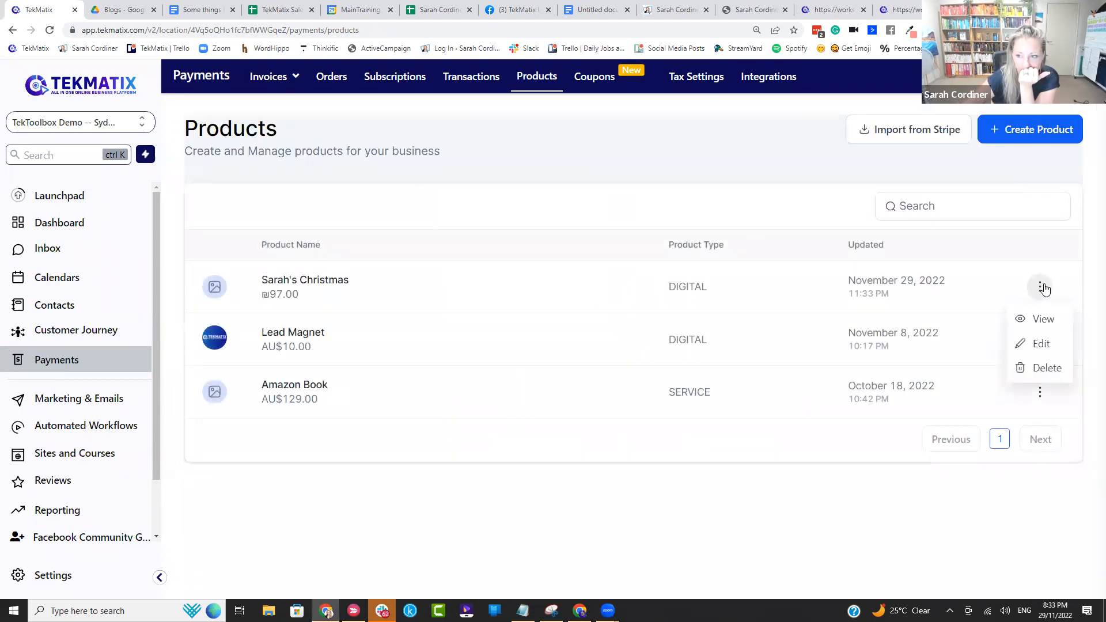
left_click(810, 172)
Step: Go back to the Photography-003-2.0 funnel in the Creative folder and open the Christmas offer step's product settings
left_click(99, 451)
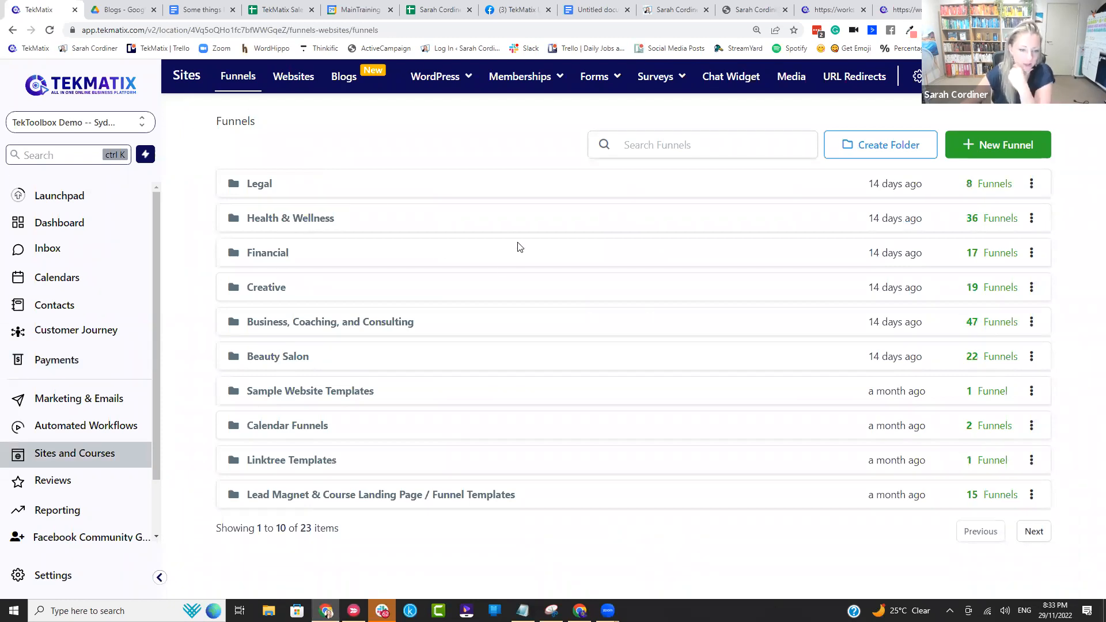
left_click(266, 293)
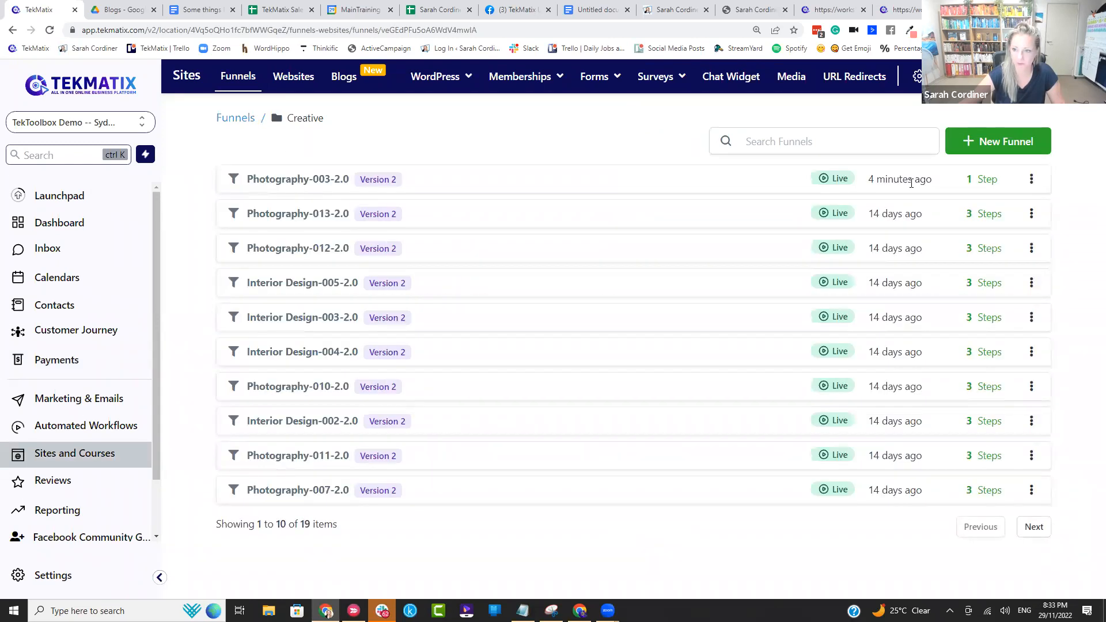
left_click(314, 179)
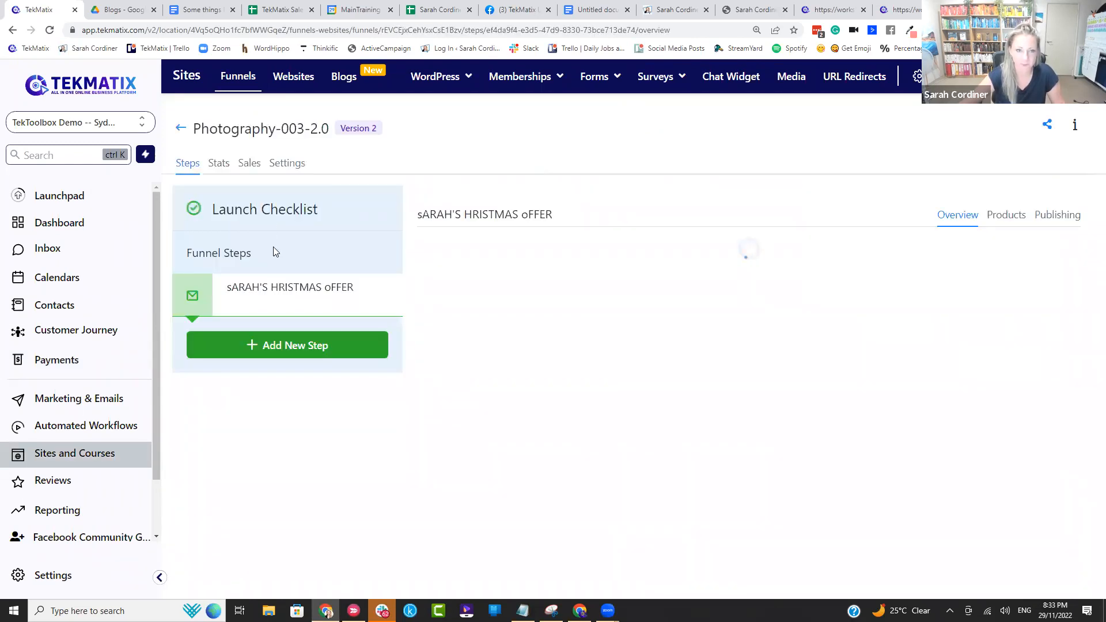
left_click(985, 217)
scroll(634, 340, "down", 1)
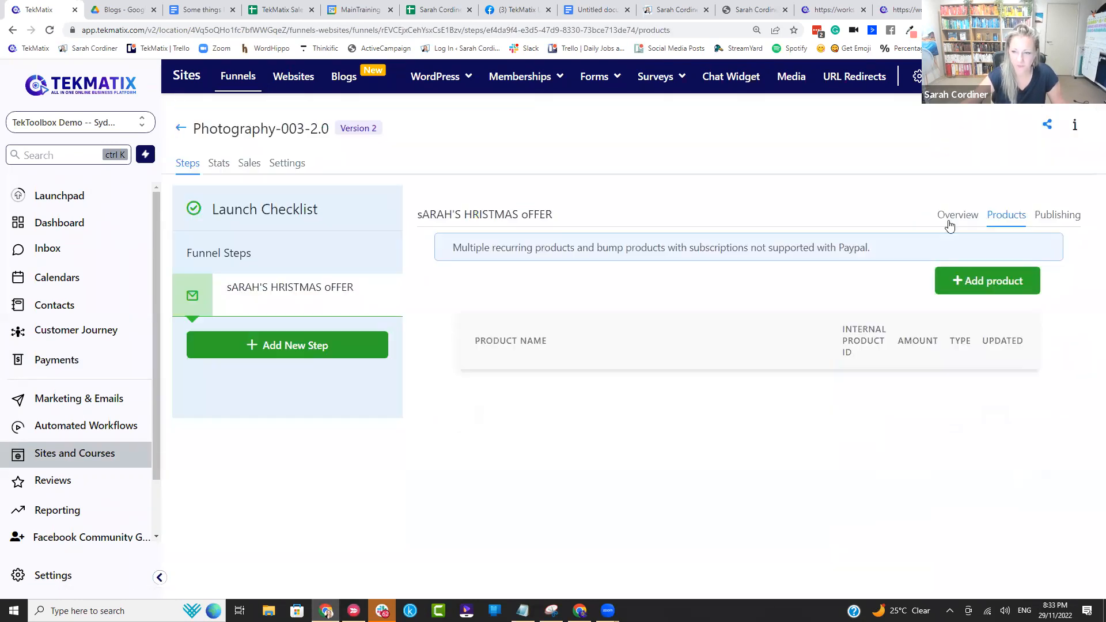
left_click(948, 220)
left_click(1001, 216)
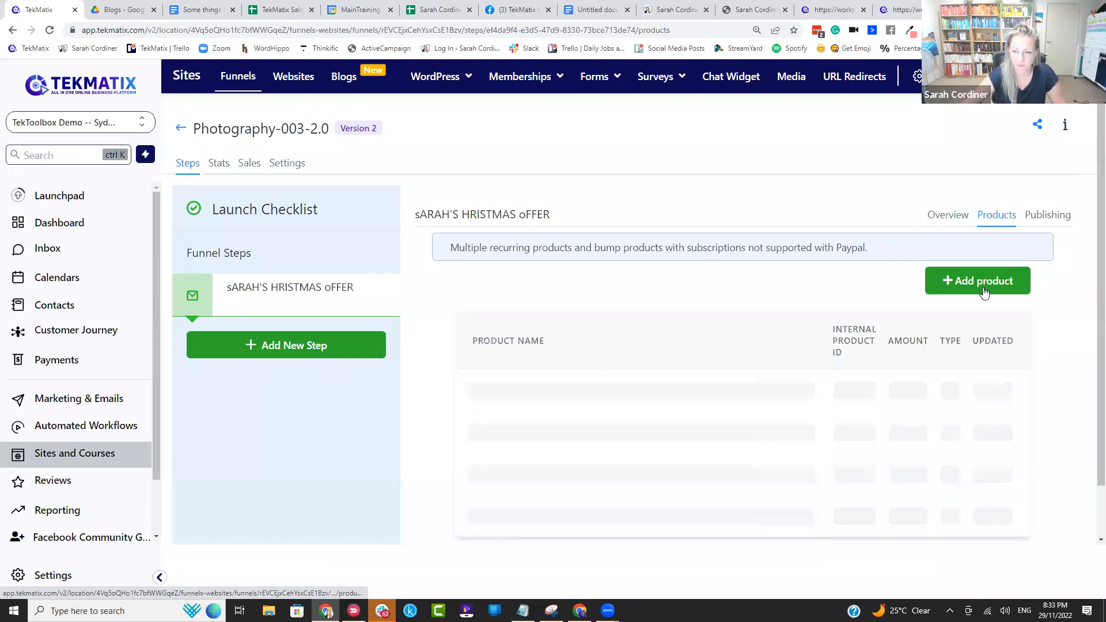
Step: Add the existing Christmas product with its "Christmas" price to the offer step, save it, and highlight its internal product ID
left_click(978, 281)
scroll(712, 281, "down", 1)
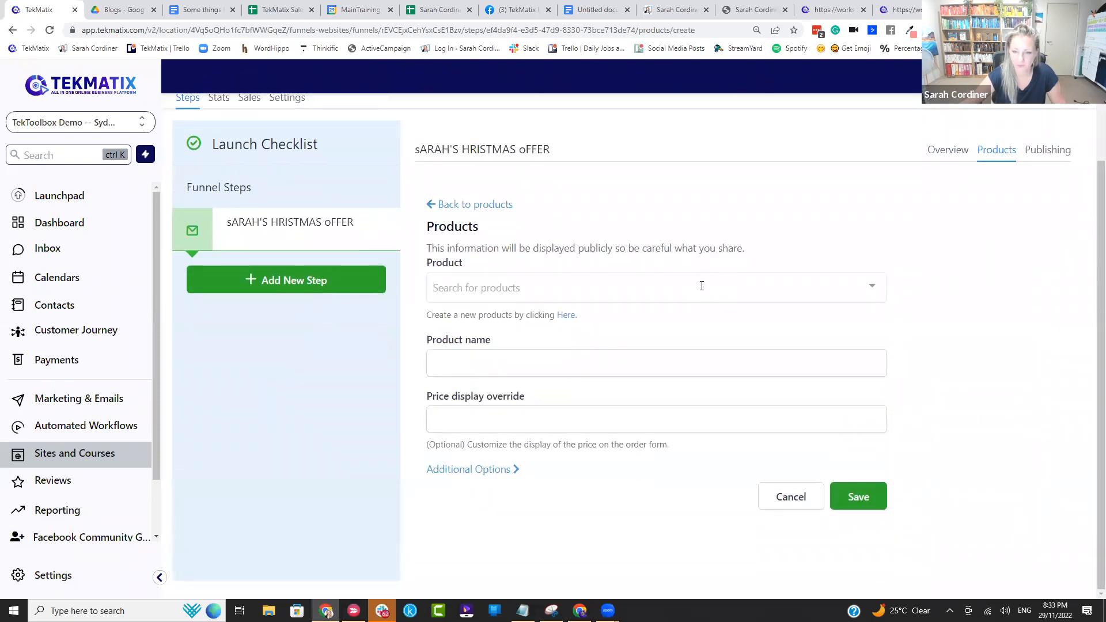
left_click(701, 285)
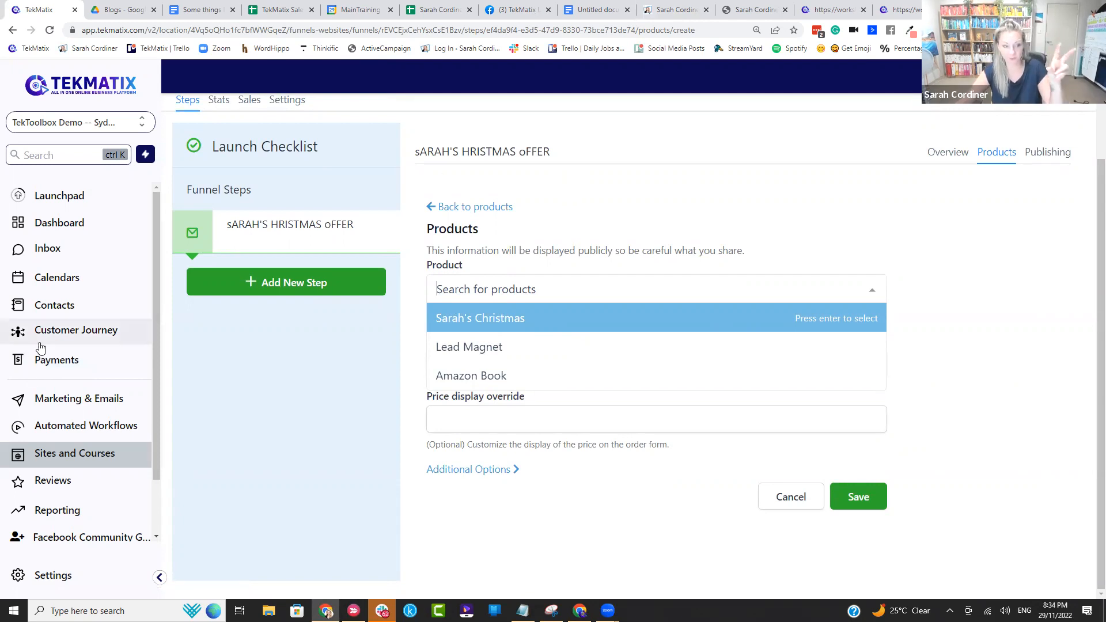
left_click(514, 318)
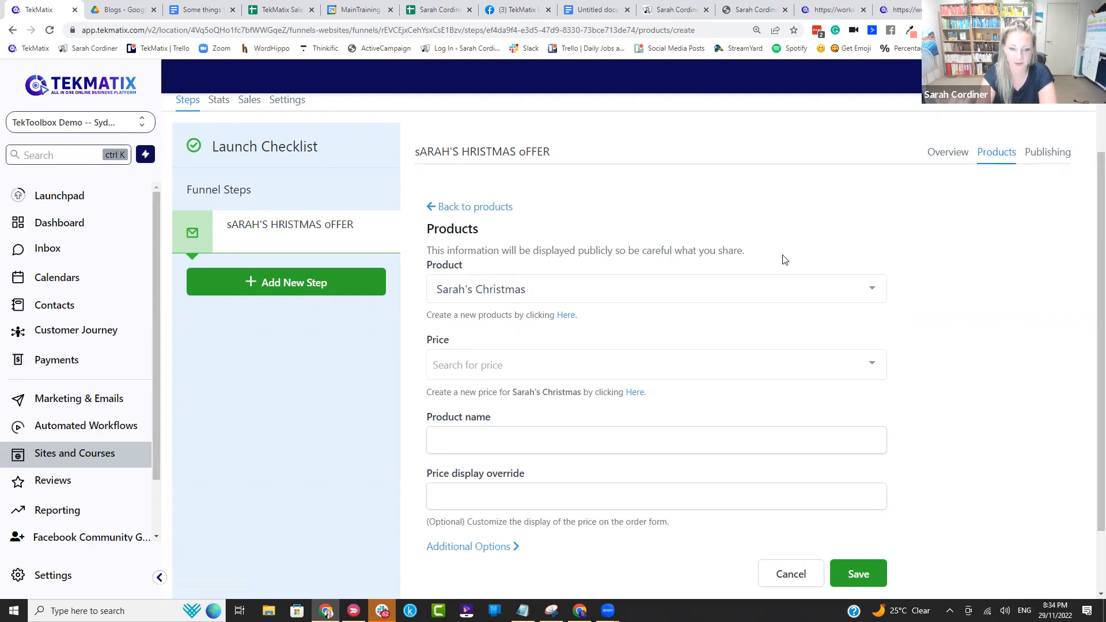
left_click(805, 355)
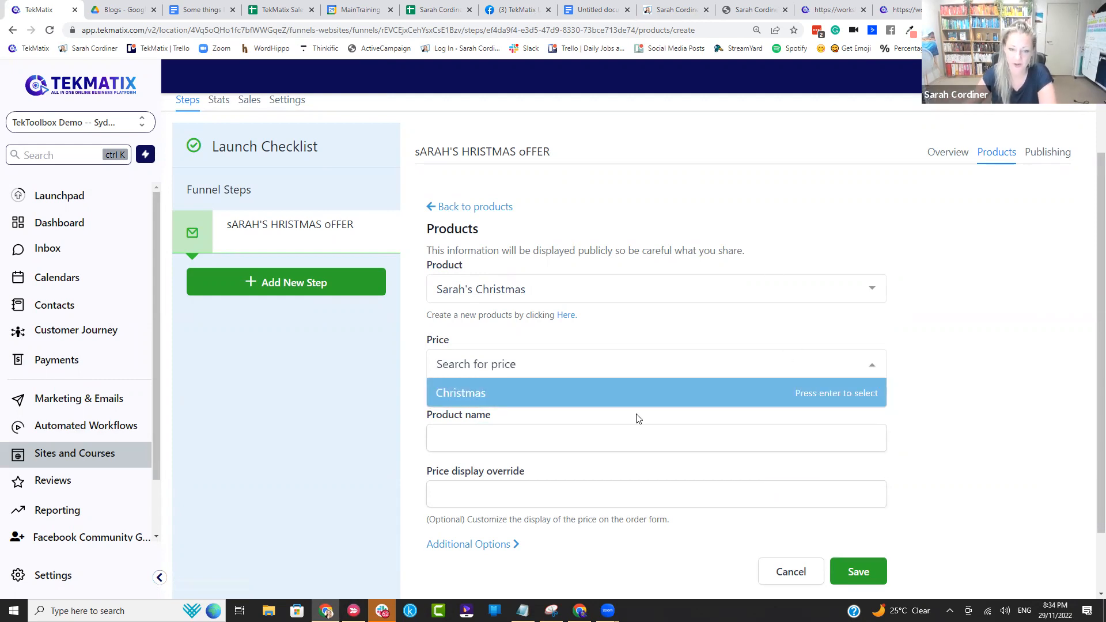
left_click(610, 409)
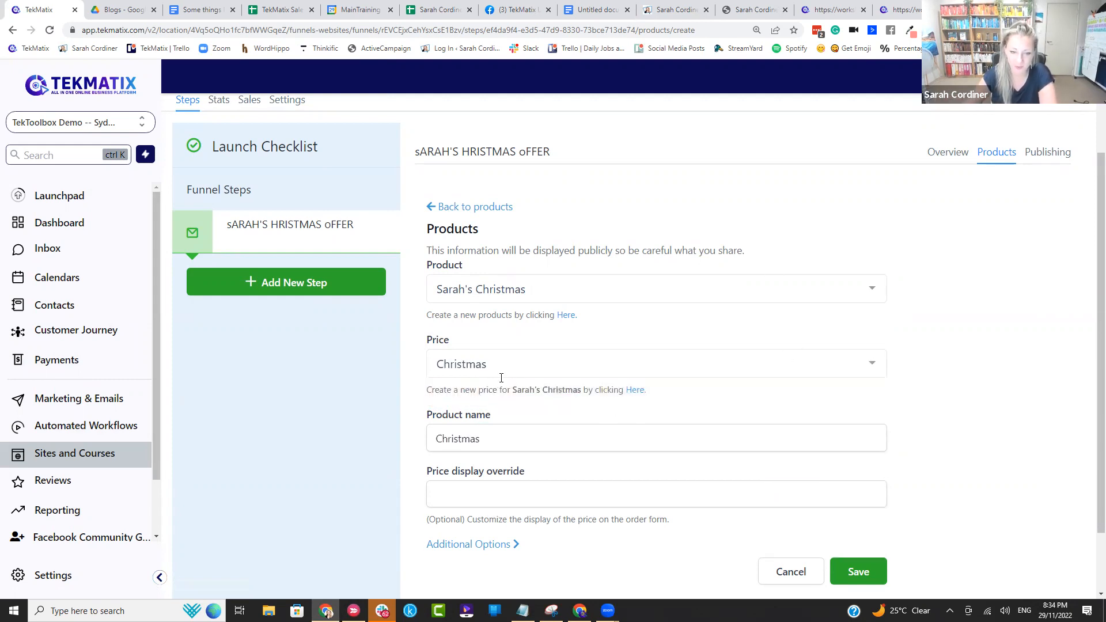
scroll(501, 383, "down", 2)
left_click(469, 419)
left_click(869, 500)
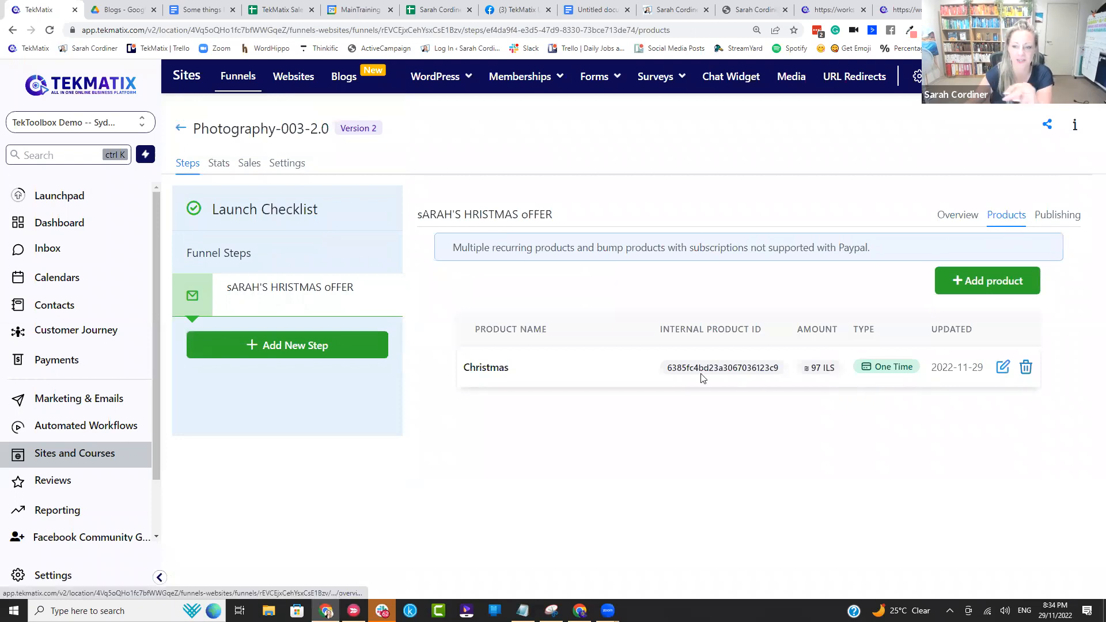
left_click_drag(775, 368, 667, 372)
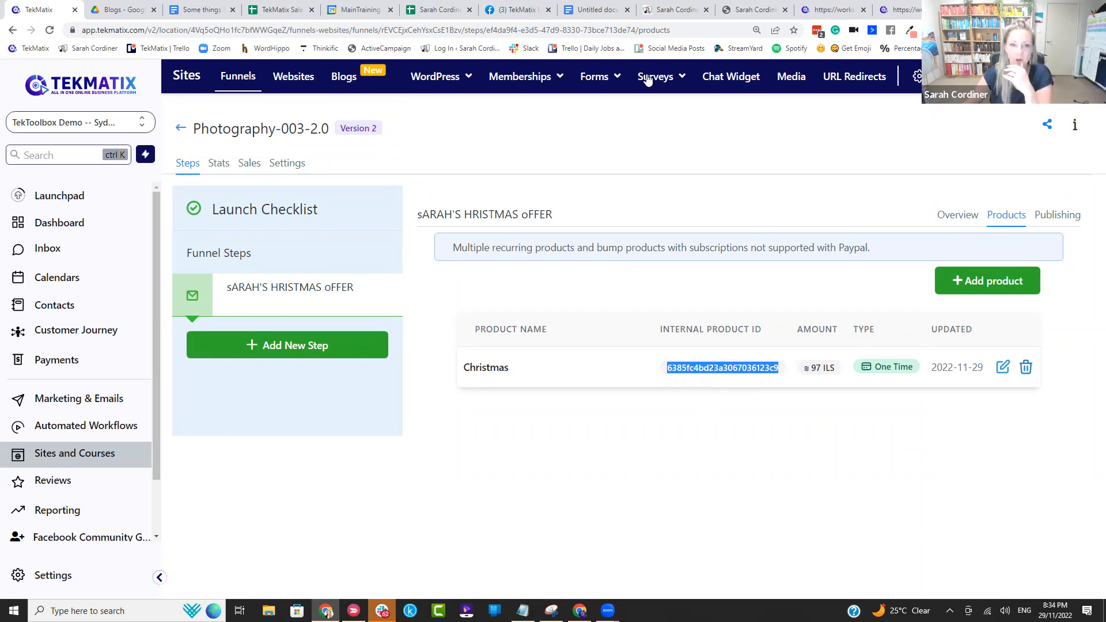
Step: Switch to the Google Docs notes and add an empty sixth item to the whole sales page list
mouse_move(496, 83)
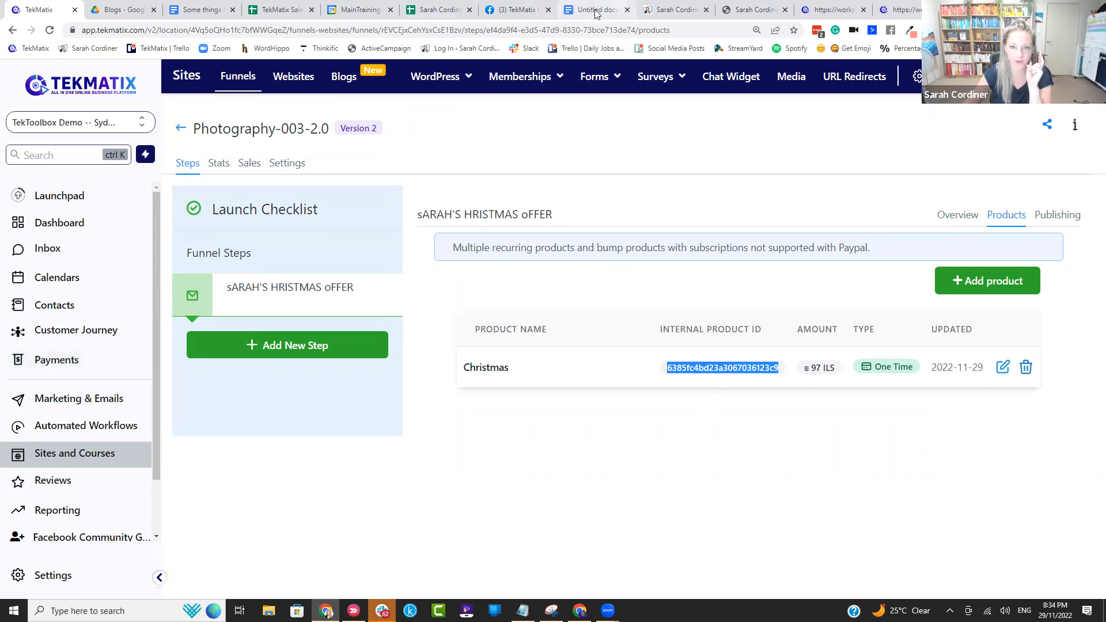
left_click(575, 8)
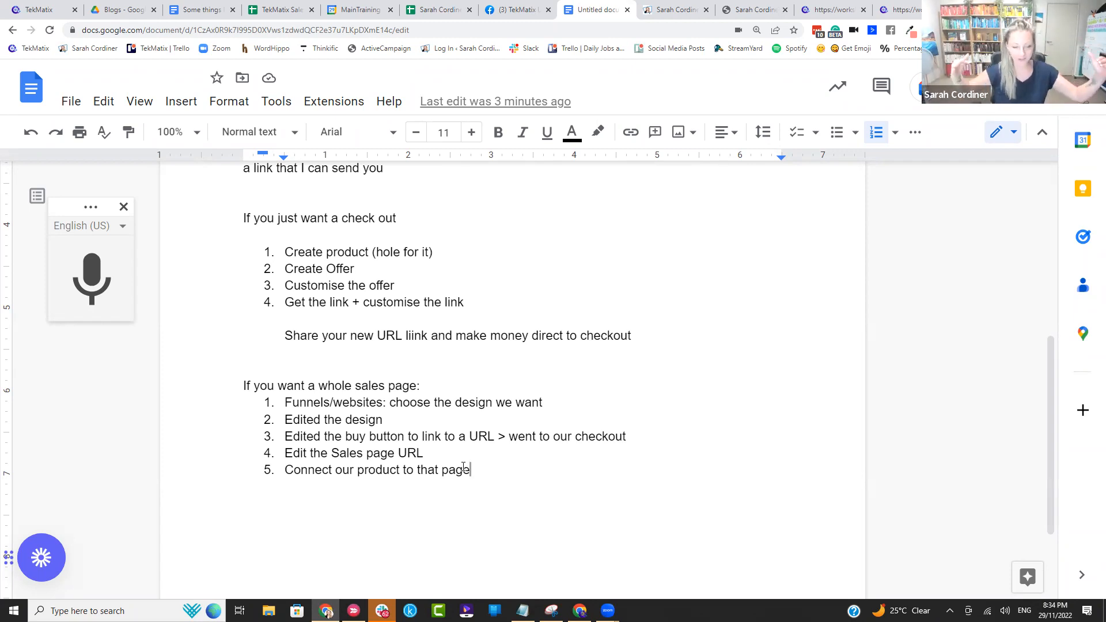
key("Return")
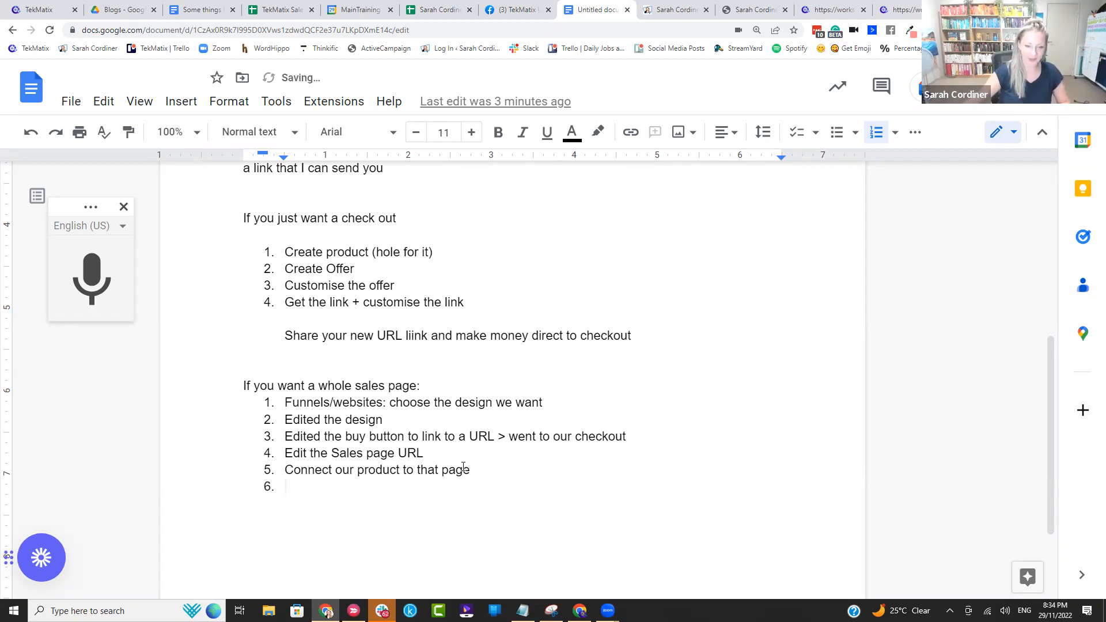
Step: Append "(you need to add the product to stripe via your tekmatix payments > products > add product)" to item 5 of the sales page list
left_click(483, 469)
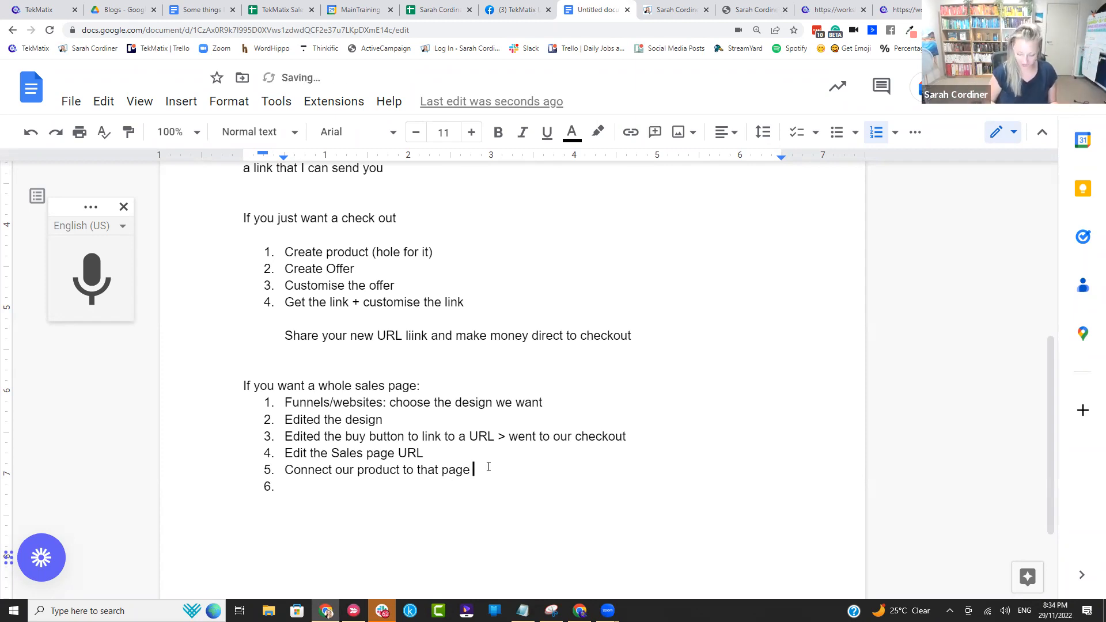
type("(you nee")
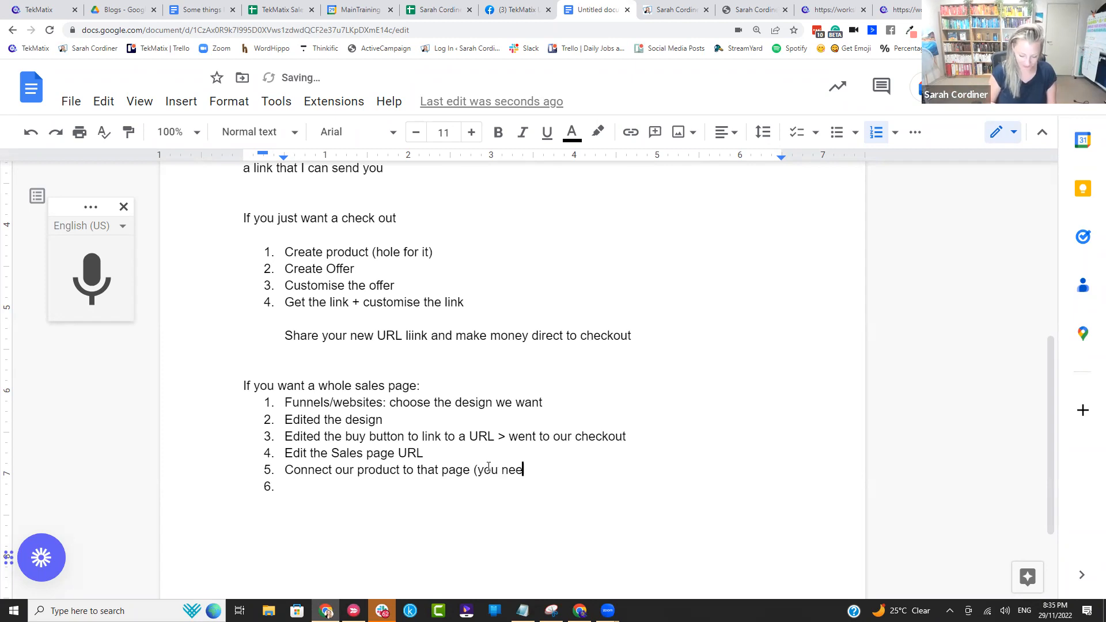
type("d to add the p")
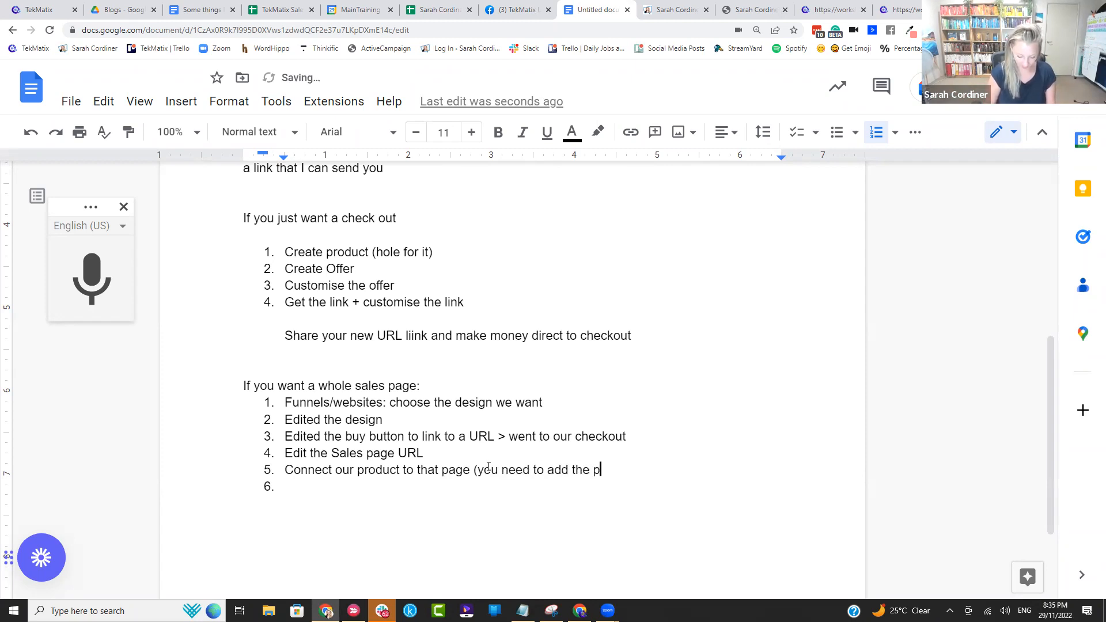
type("roduct to stripe v")
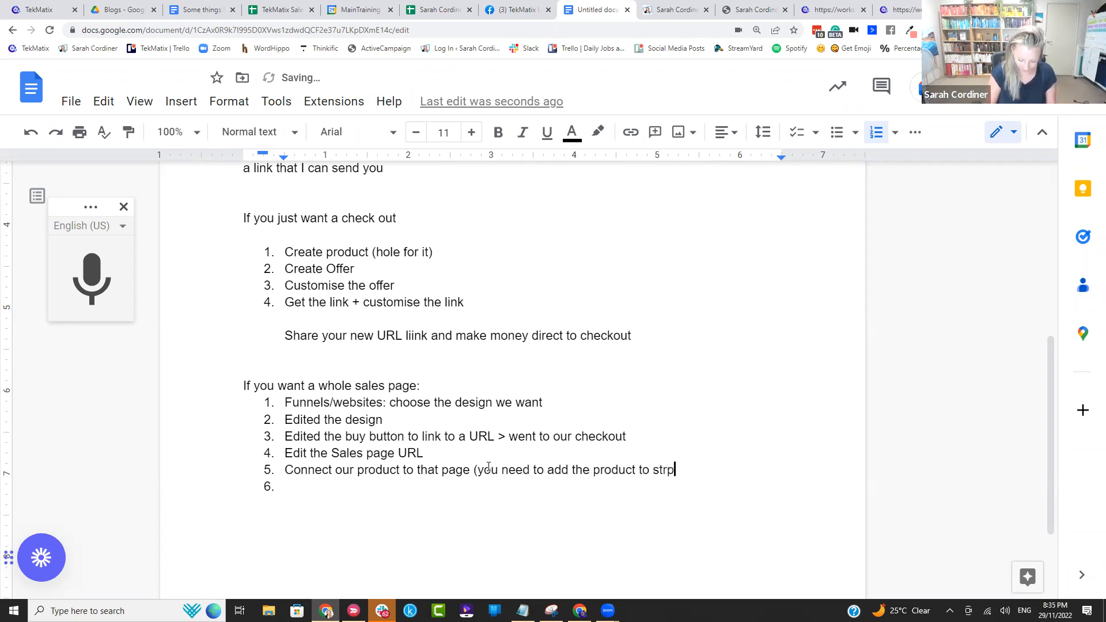
type("ia your ")
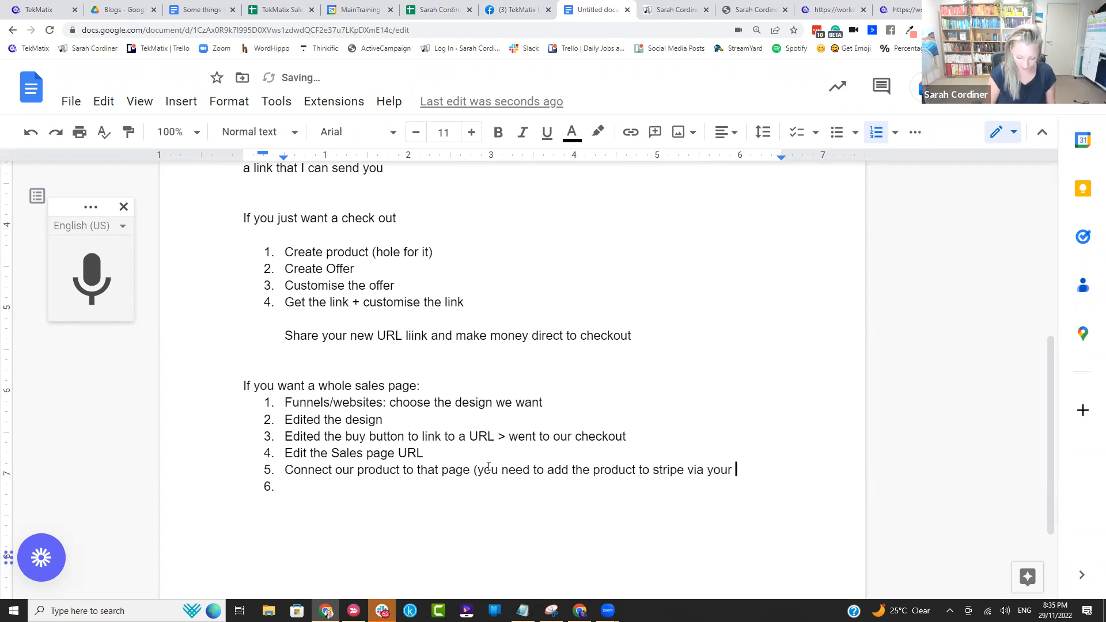
type("payme")
key("BackSpace")
key("BackSpace")
key("BackSpace")
key("BackSpace")
key("BackSpace")
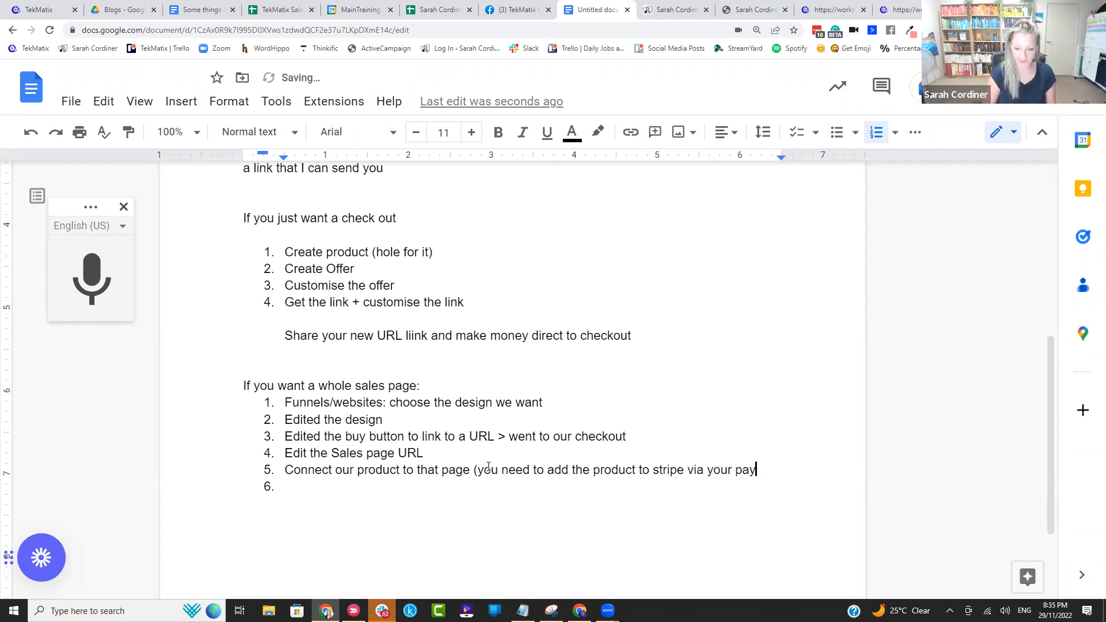
type("tekma")
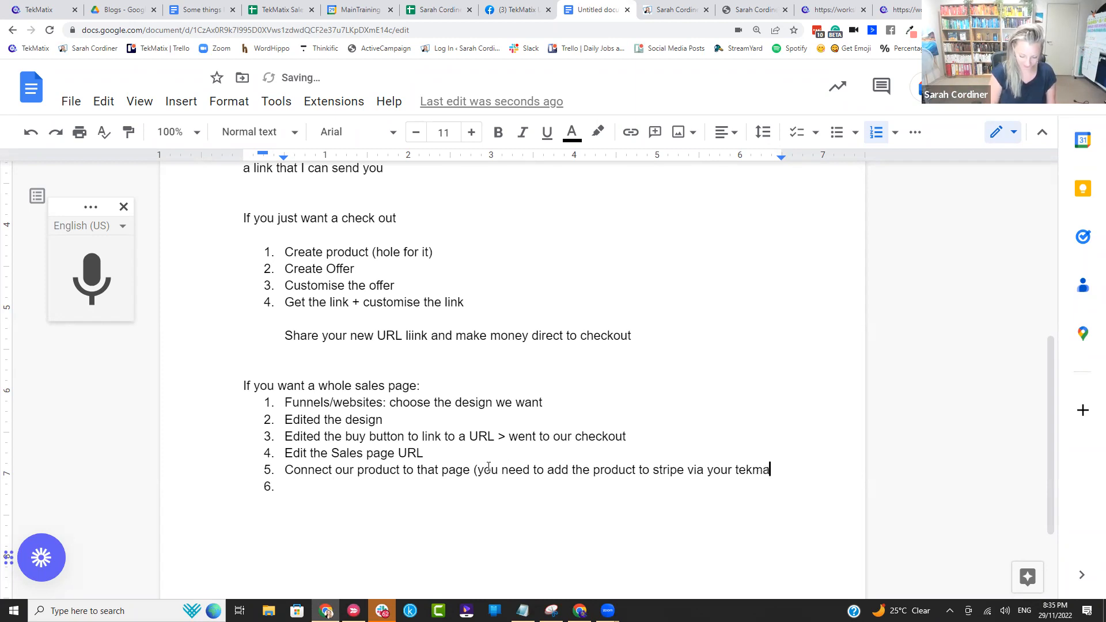
type("tix payments > ")
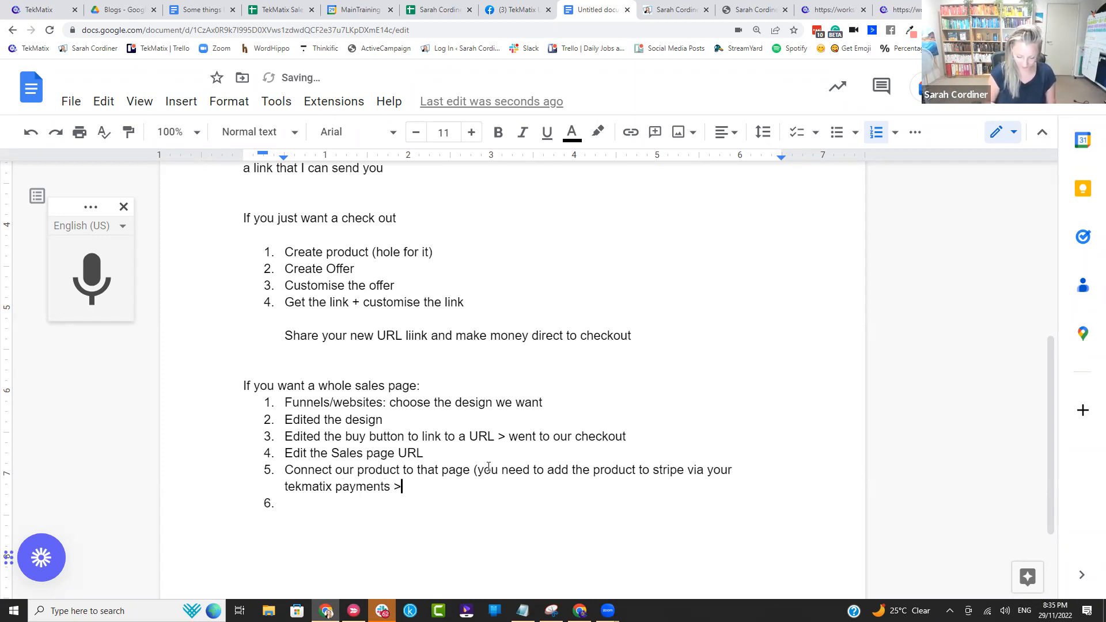
type("add")
key("BackSpace")
key("BackSpace")
key("BackSpace")
key("BackSpace")
type("pro")
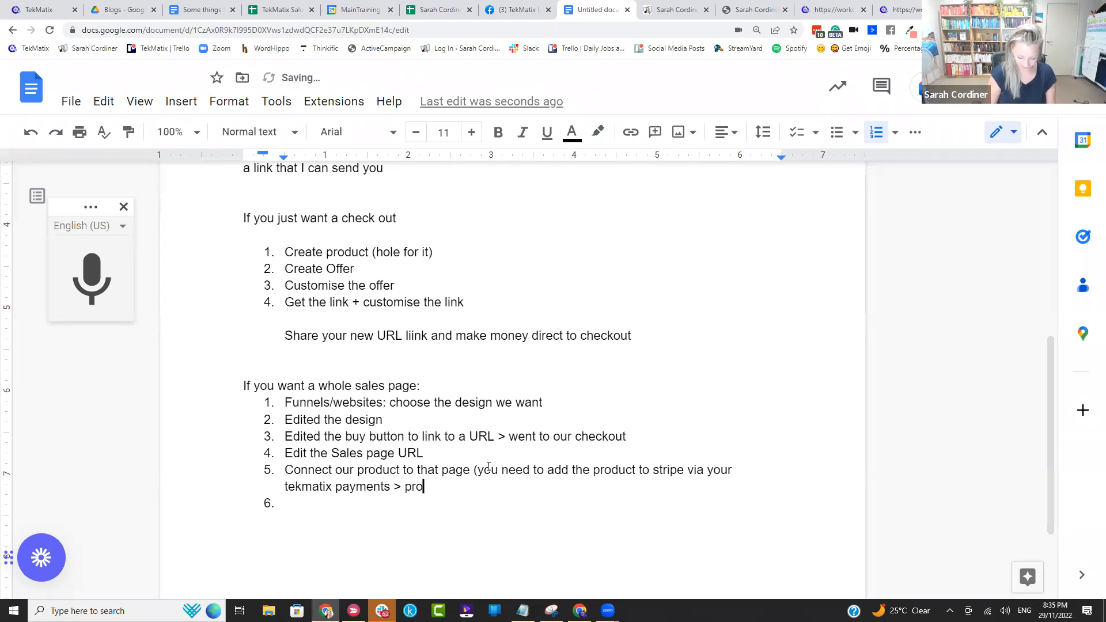
type("ducts > add")
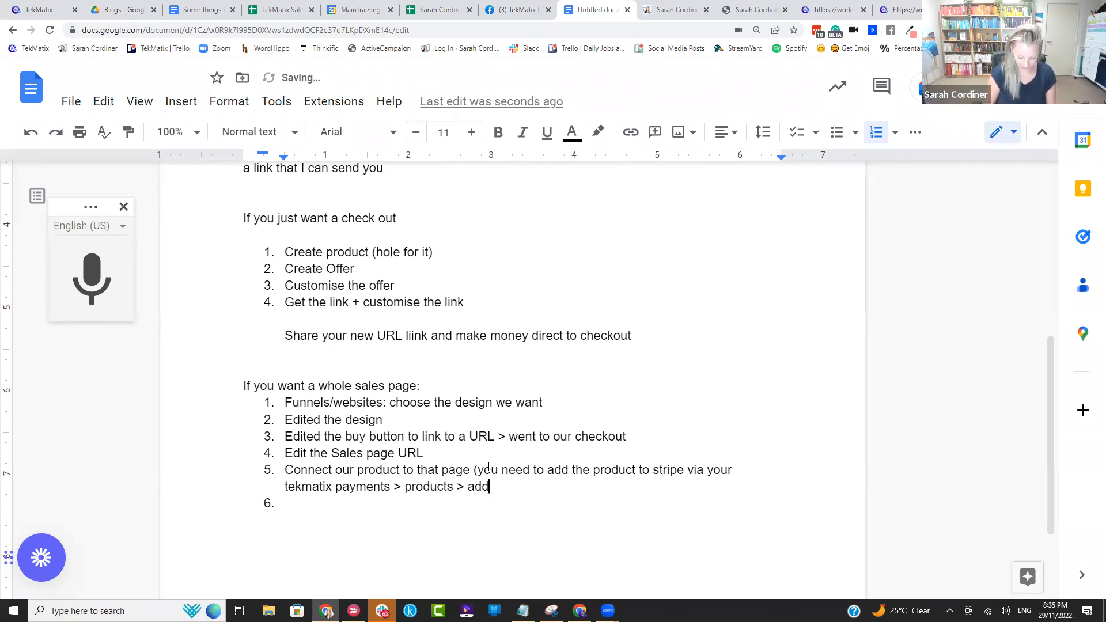
type(" product")
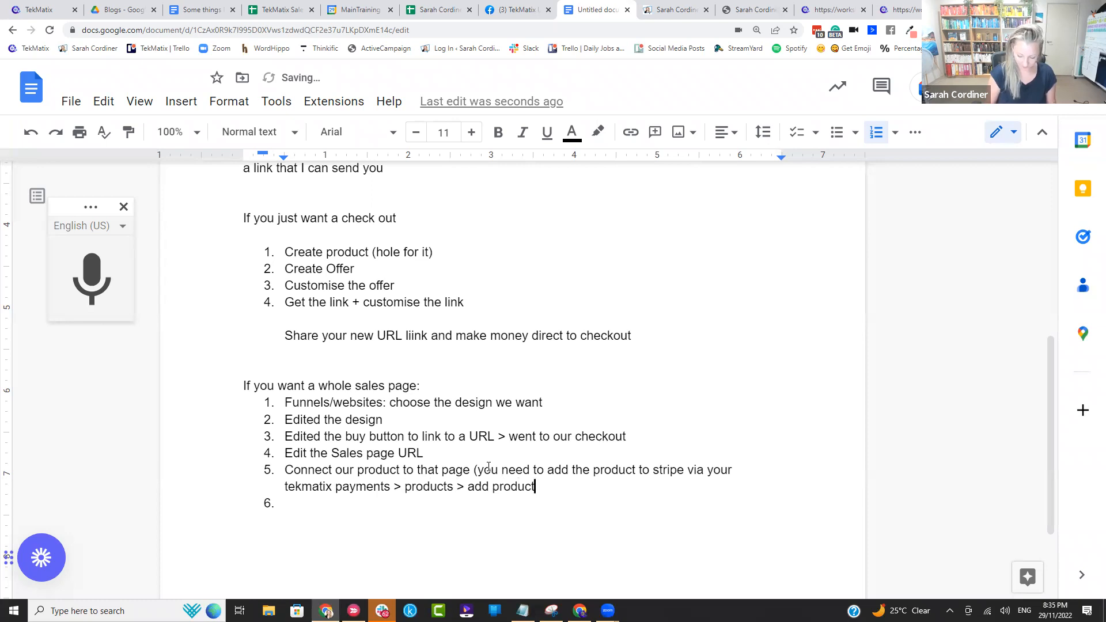
type(")")
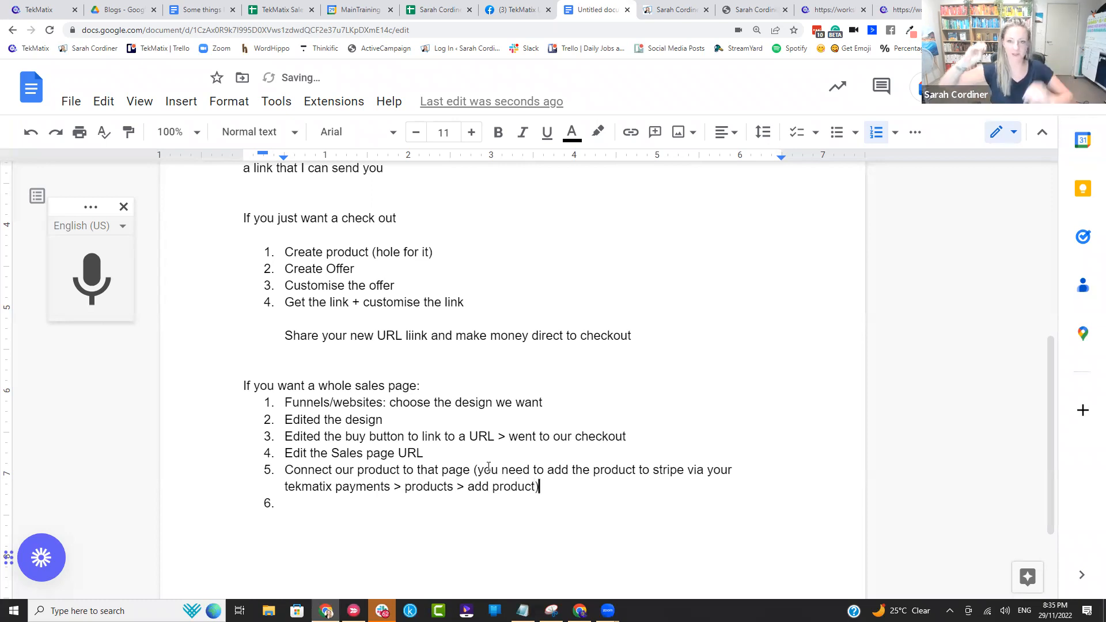
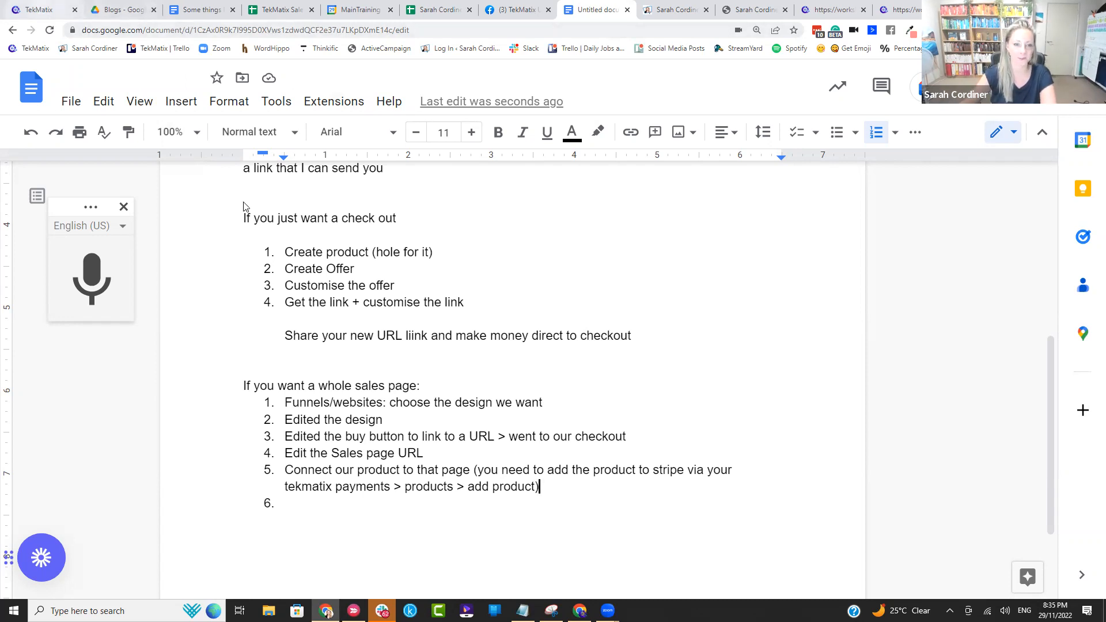
Step: Switch to TekMatix and open the settings of the Photography-003-2.0 funnel
left_click(38, 10)
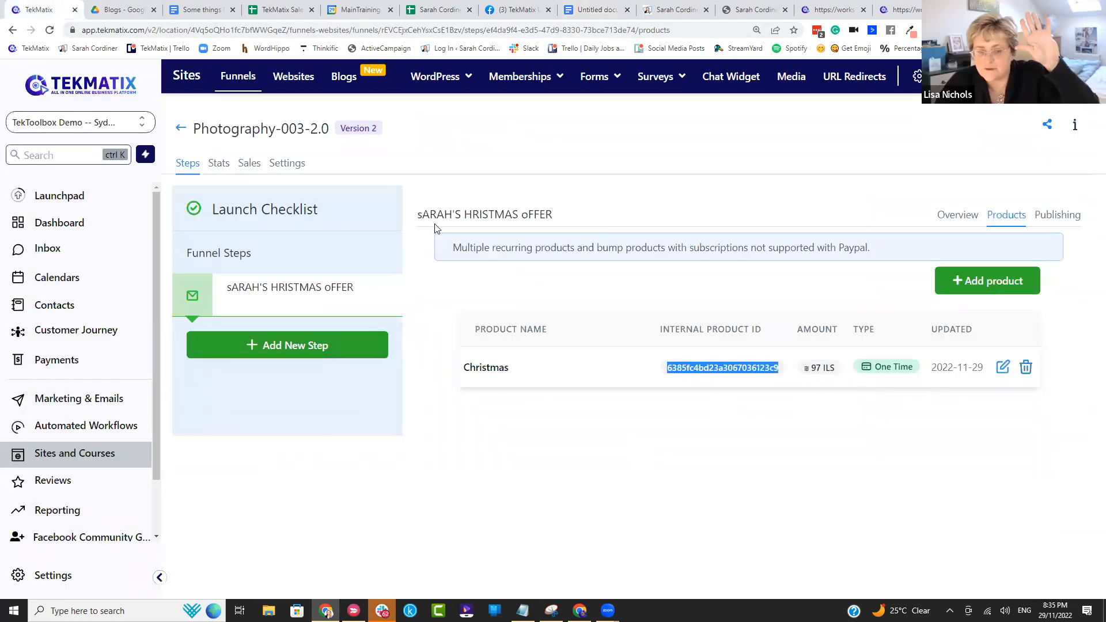
left_click(286, 166)
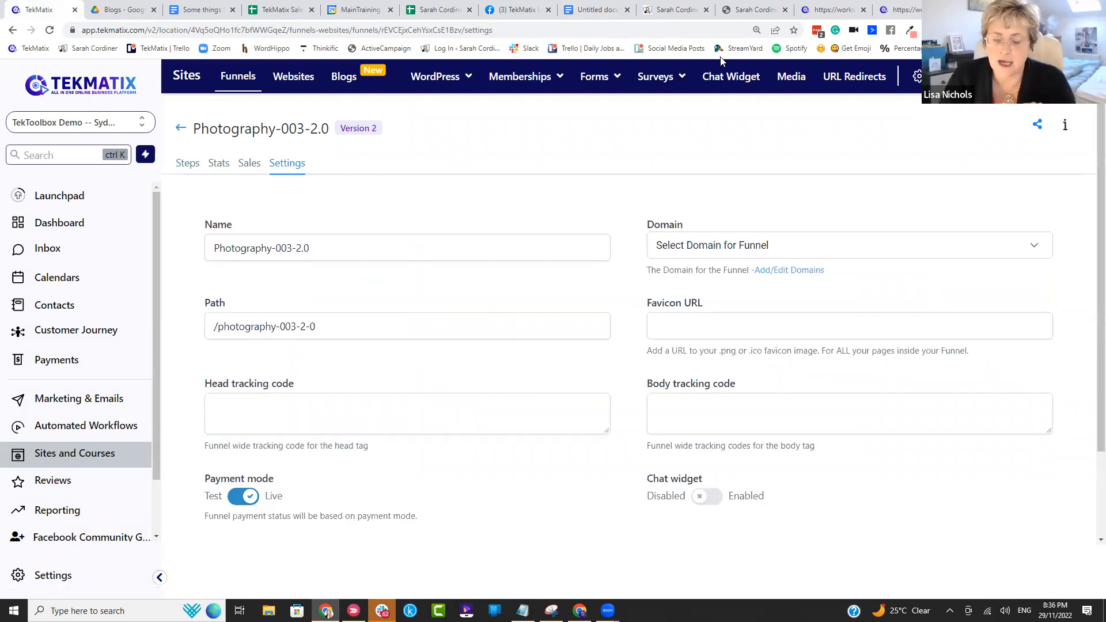
Step: Switch to the Google Docs notes and review the checkout-only and whole sales page lists, highlighting each one
left_click(587, 11)
scroll(449, 367, "down", 2)
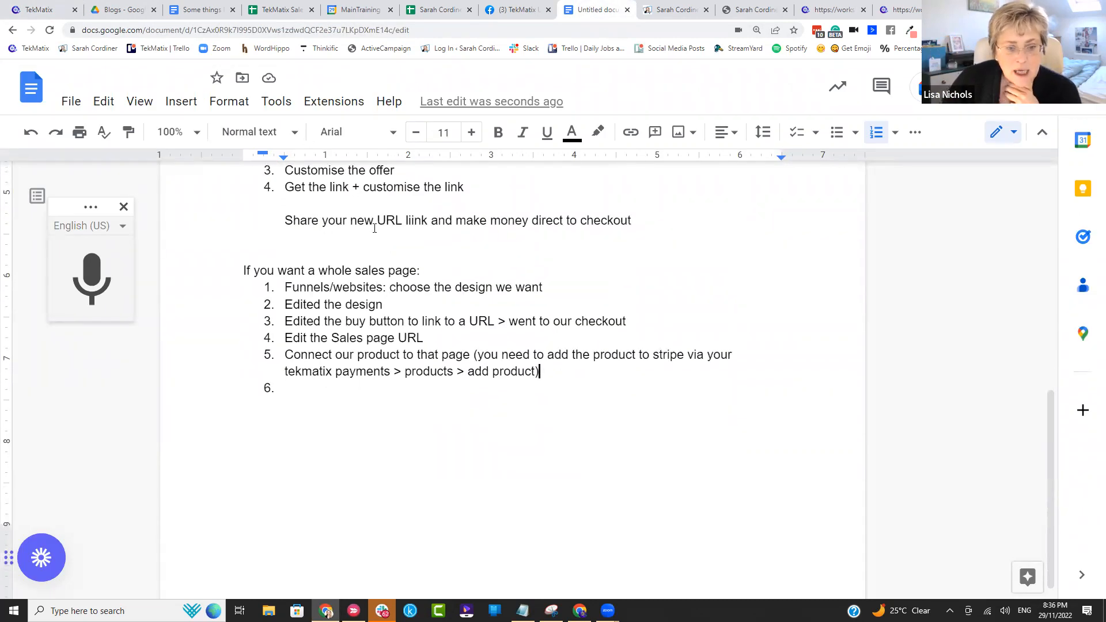
scroll(374, 229, "up", 3)
left_click_drag(644, 380, 332, 284)
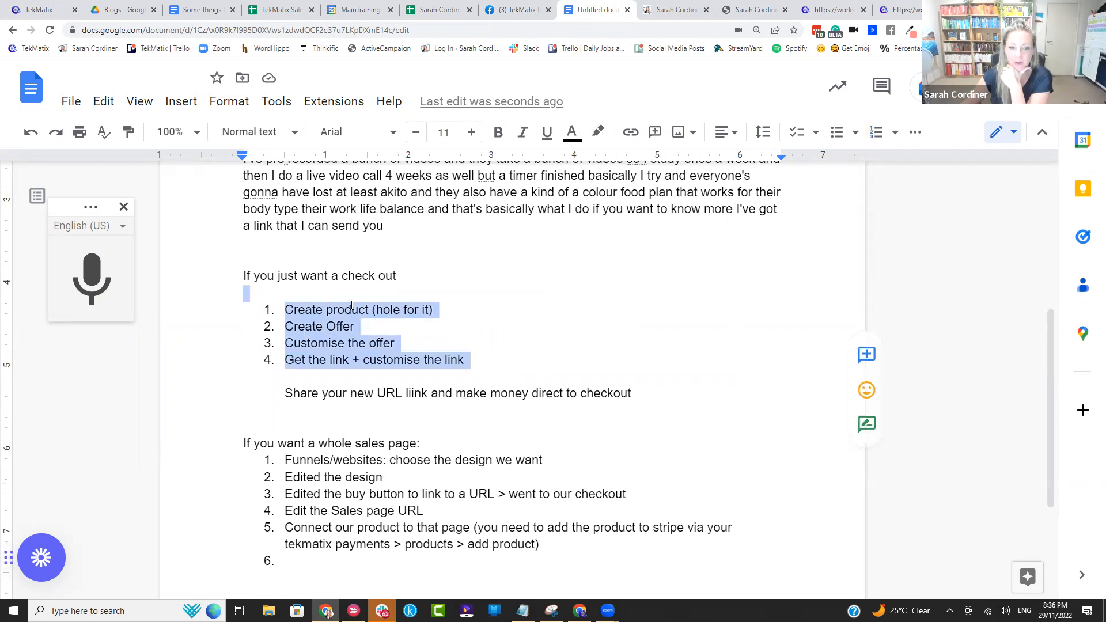
left_click_drag(565, 348, 243, 275)
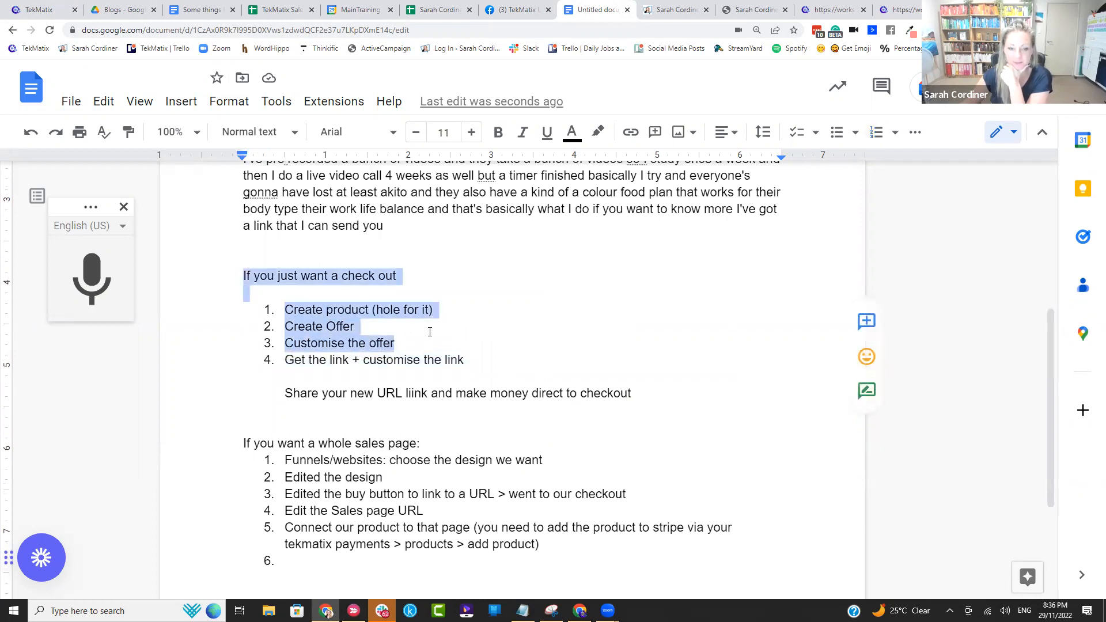
left_click(430, 332)
left_click_drag(466, 360, 277, 314)
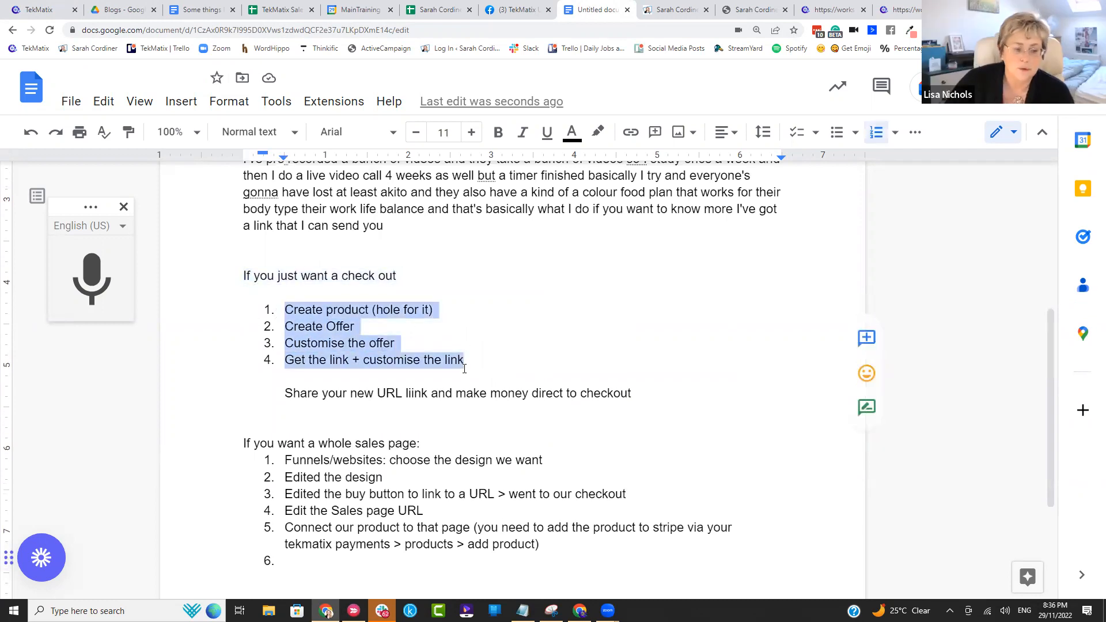
scroll(502, 389, "down", 2)
left_click_drag(552, 420, 282, 340)
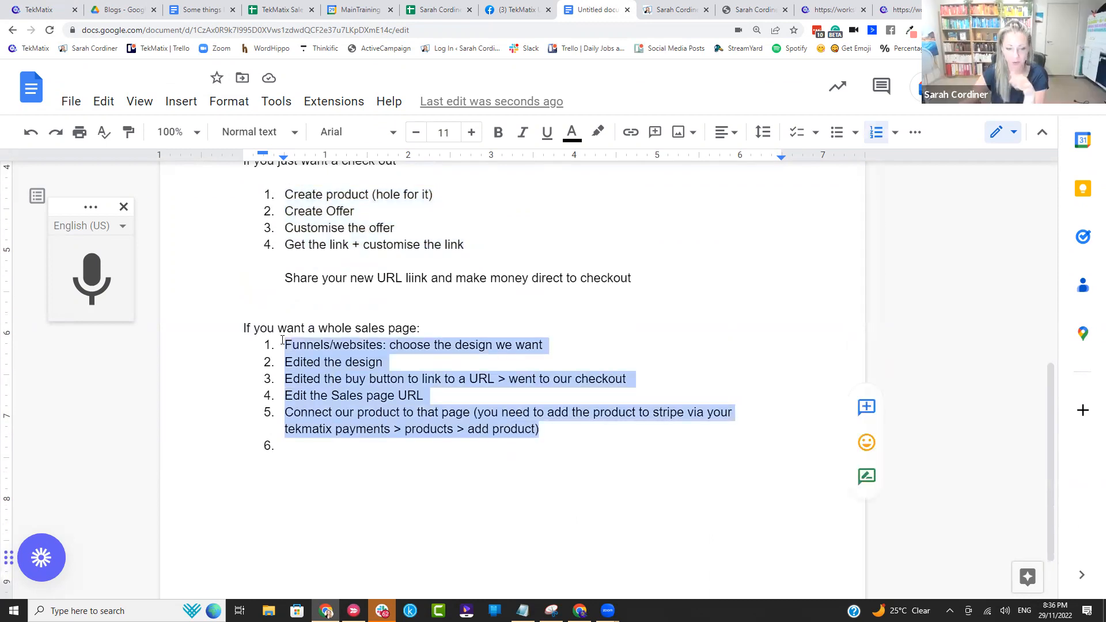
left_click(588, 268)
left_click_drag(465, 246, 285, 194)
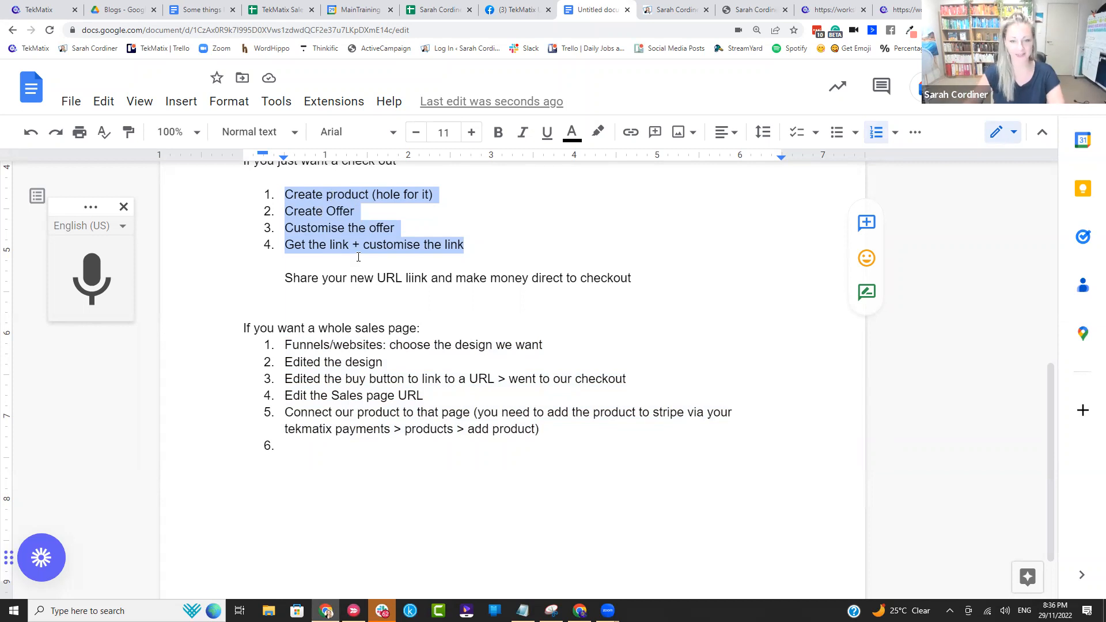
left_click_drag(637, 285, 373, 261)
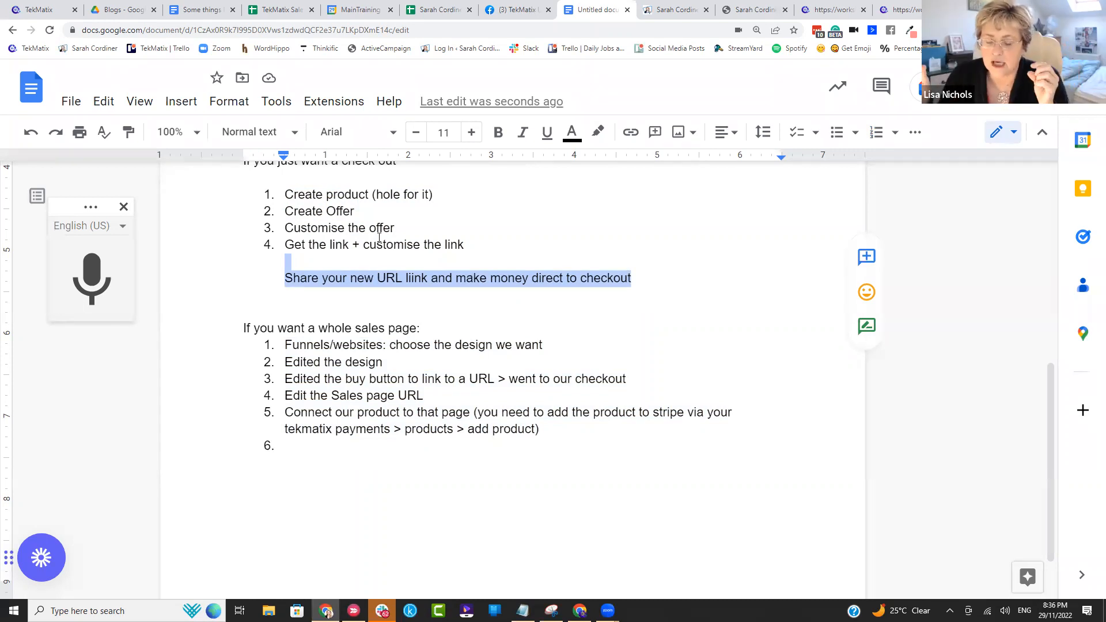
scroll(484, 274, "up", 2)
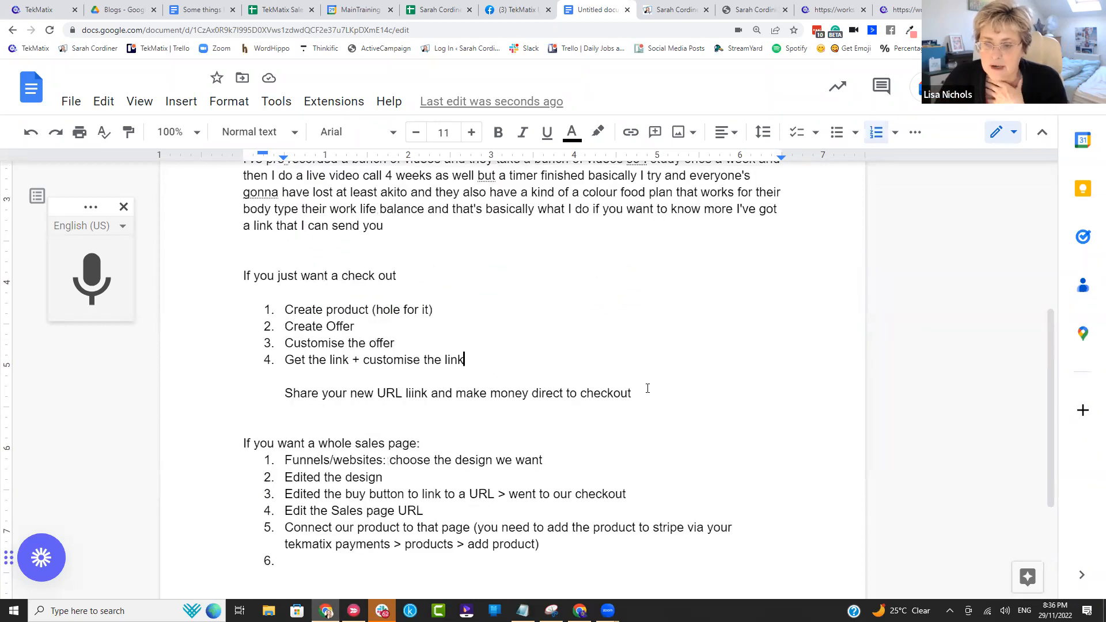
left_click(241, 276, "shift")
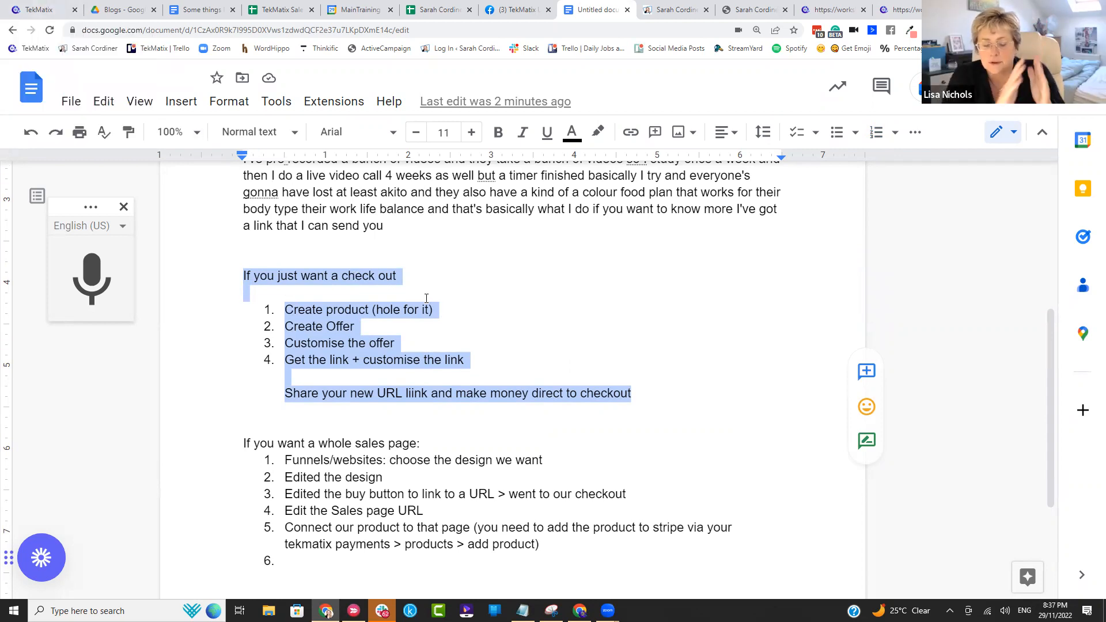
Step: Compare the funnel's settings in TekMatix with the notes' sales page list, and return to the funnel's steps overview
left_click(54, 13)
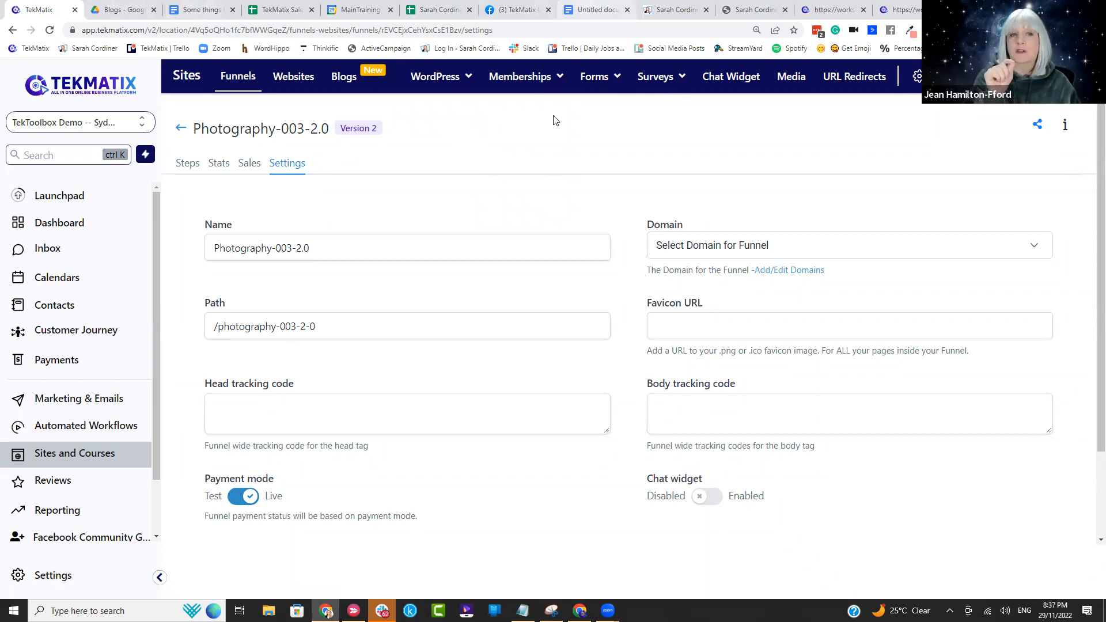
left_click(563, 8)
left_click(547, 255)
scroll(552, 253, "down", 3)
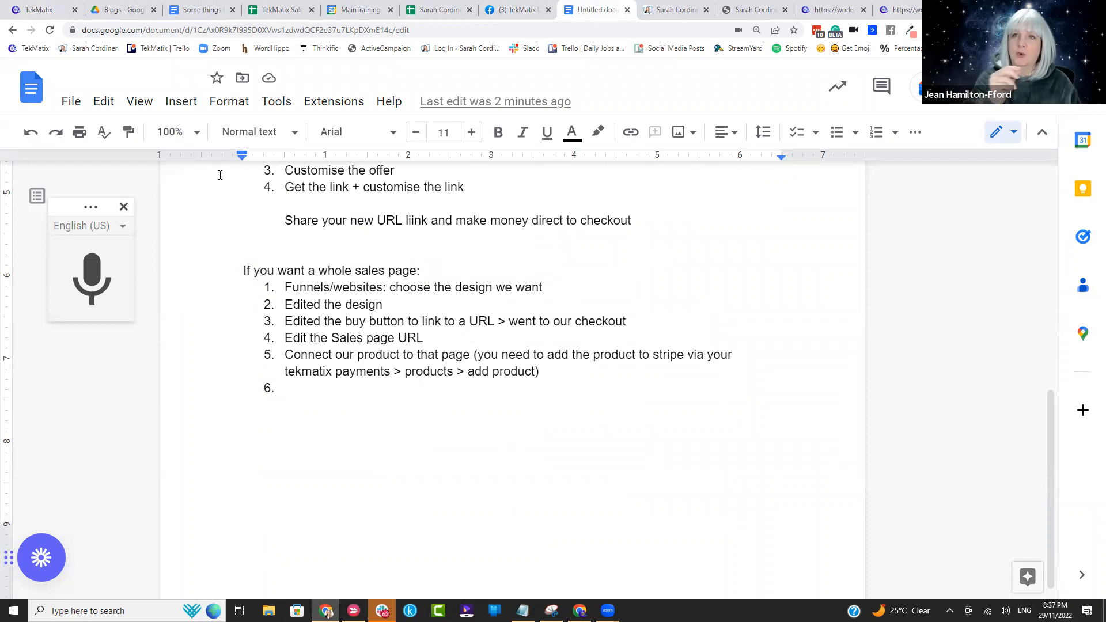
left_click(36, 9)
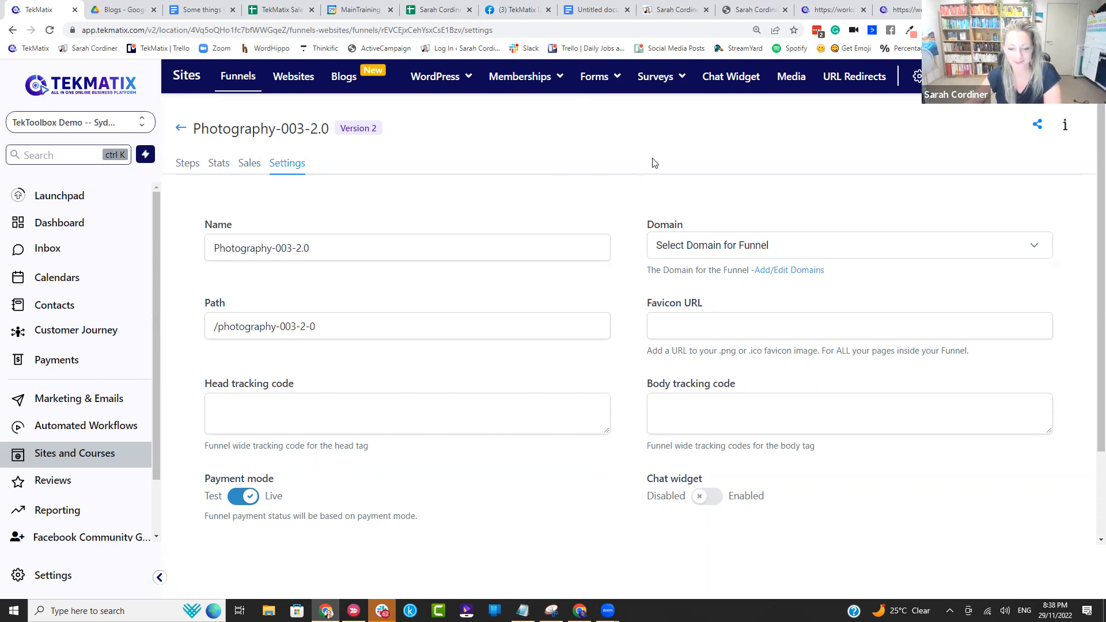
triple_click(400, 246)
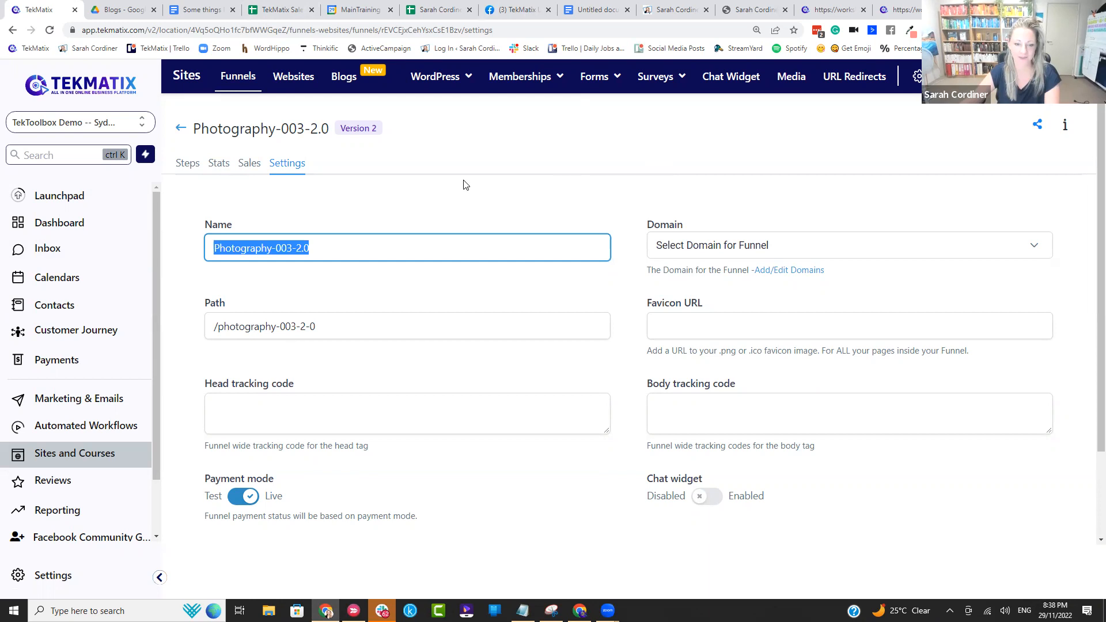
left_click(194, 164)
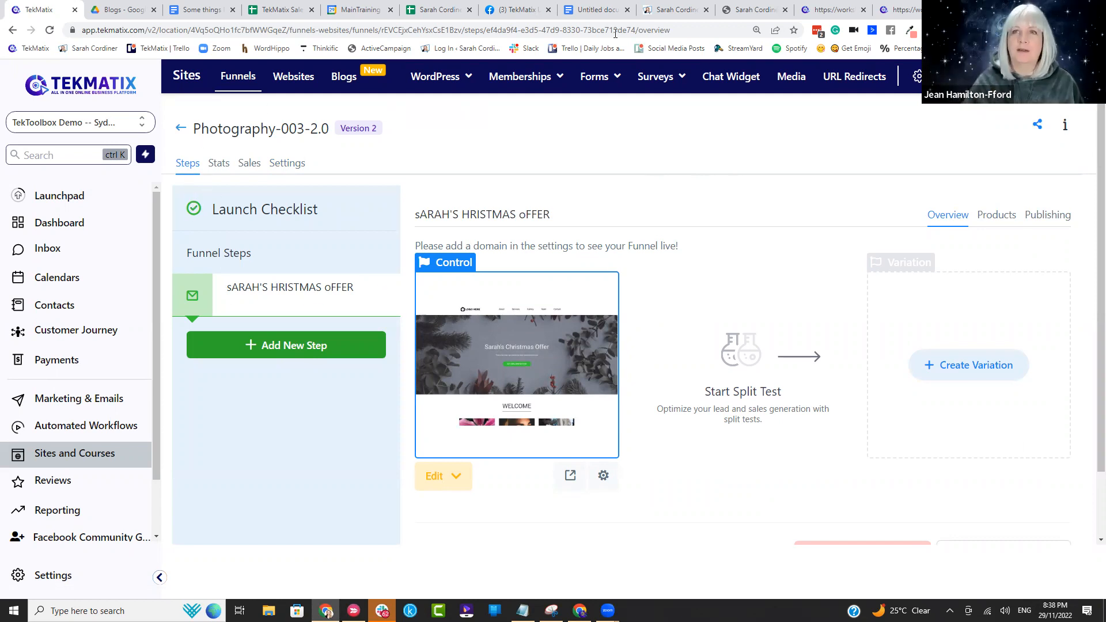
Step: Switch to the Google Docs notes and write "Customise our landig page url" as item 6 of the whole sales page list
left_click(594, 11)
left_click(342, 389)
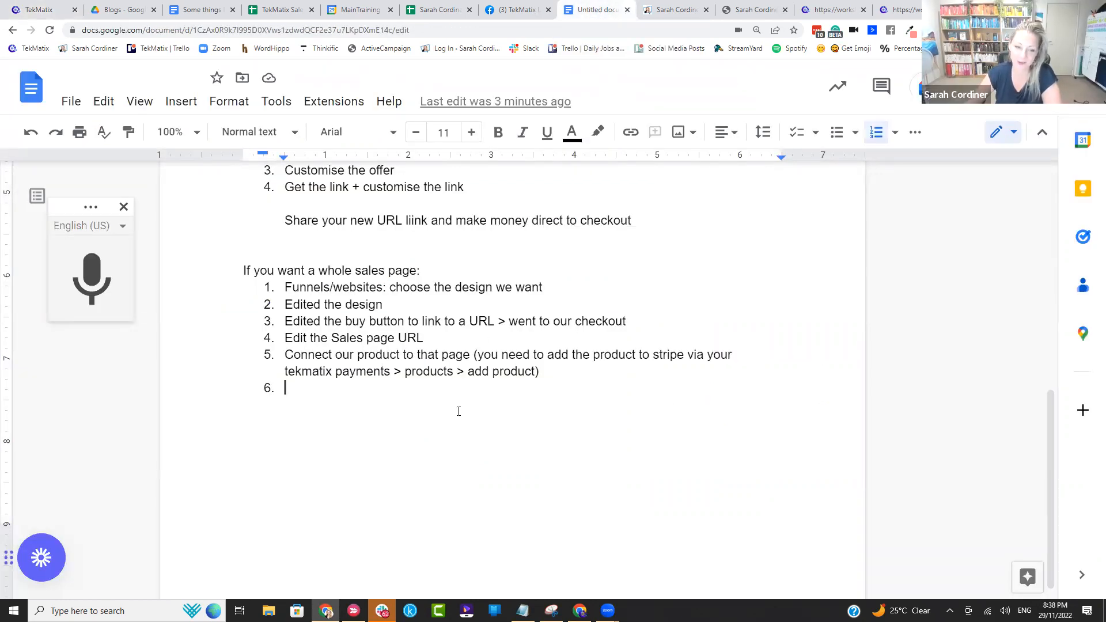
triple_click(381, 375)
left_click(605, 387)
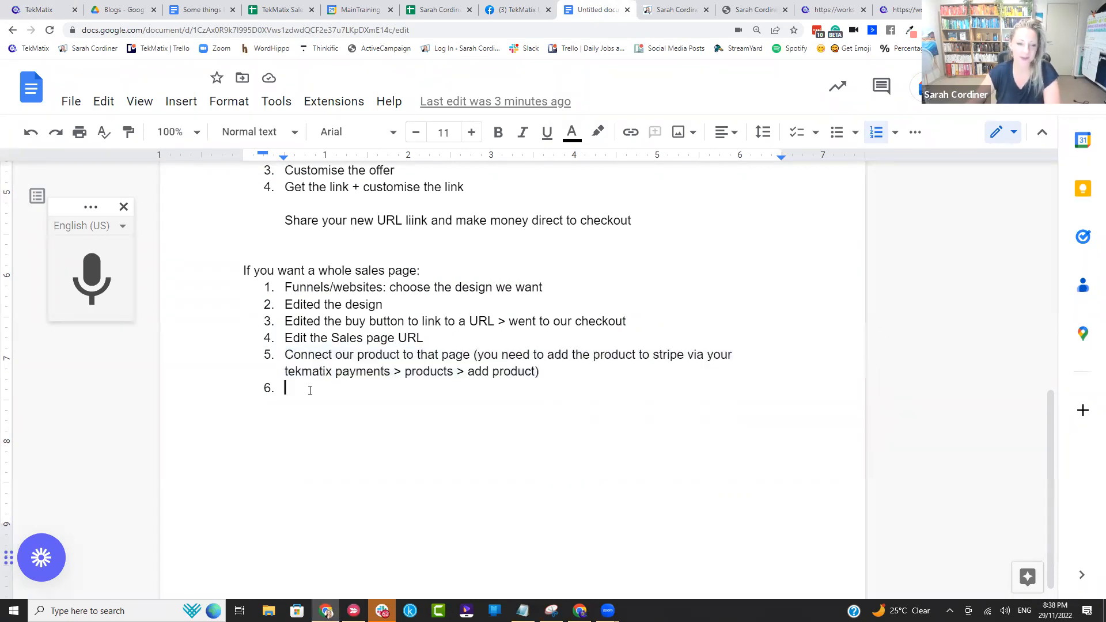
type("customis")
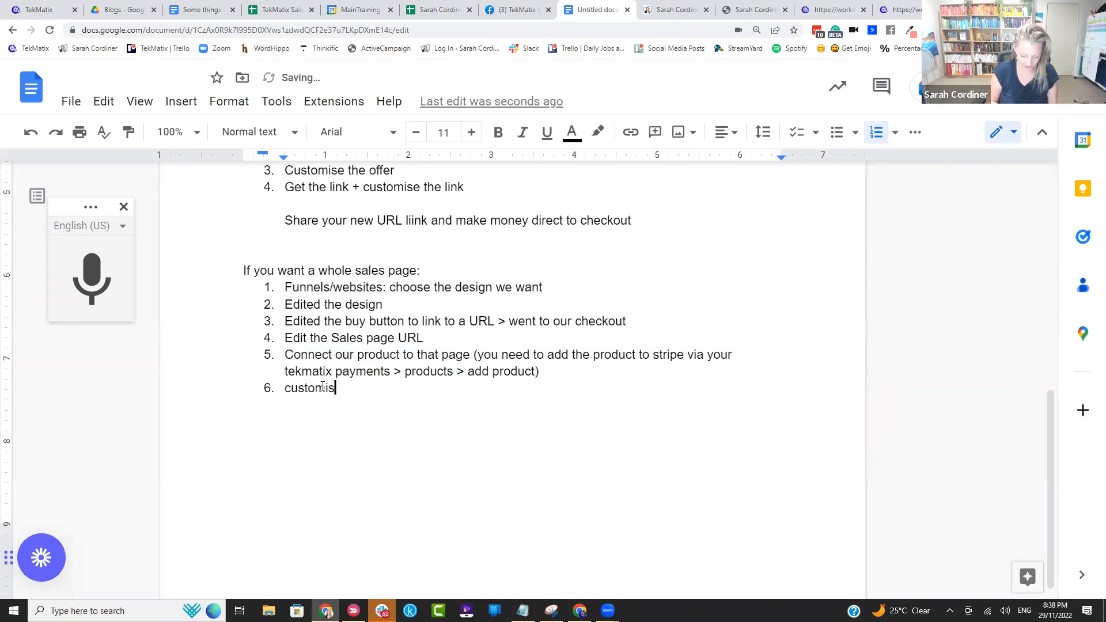
type("e our landig page url")
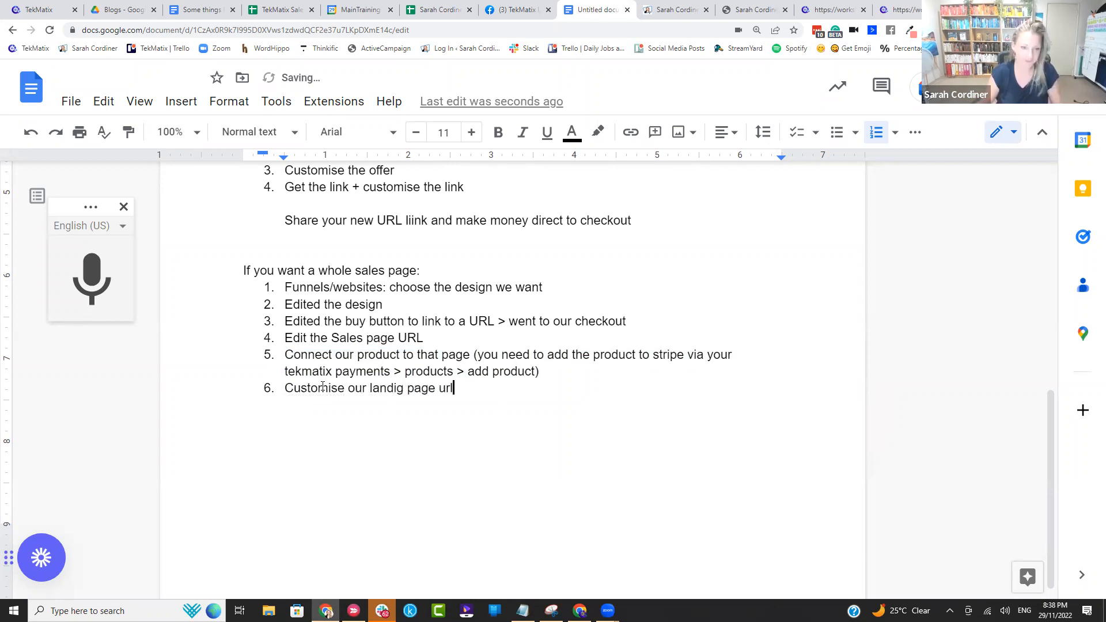
Step: Switch to TekMatix, open the funnel's settings and rename the funnel "Sarah Christmas Offer"
left_click(40, 9)
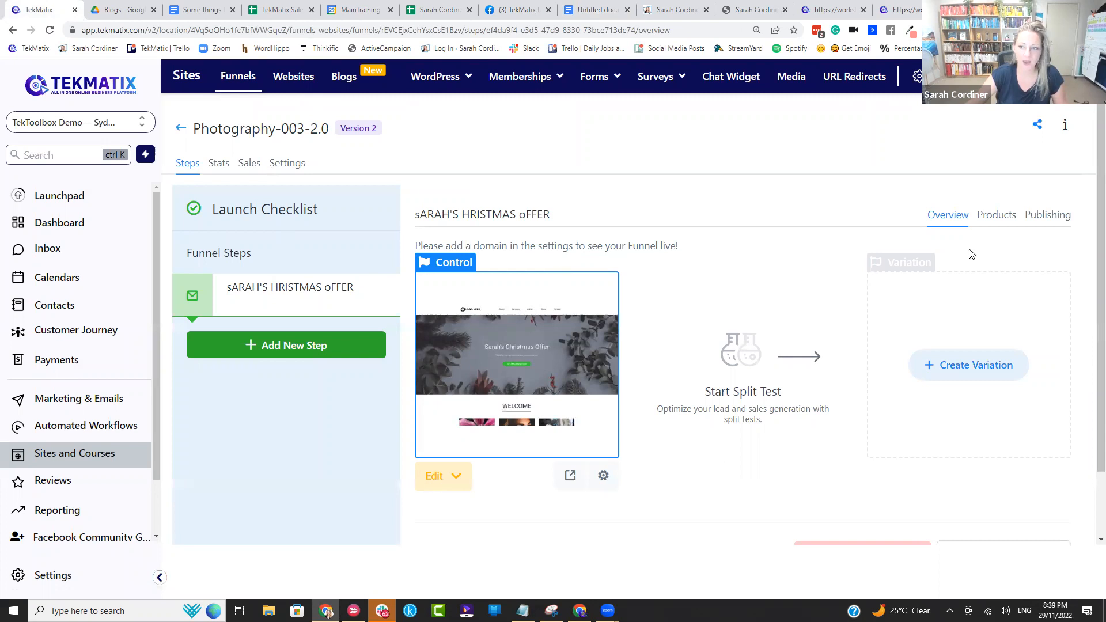
left_click(283, 164)
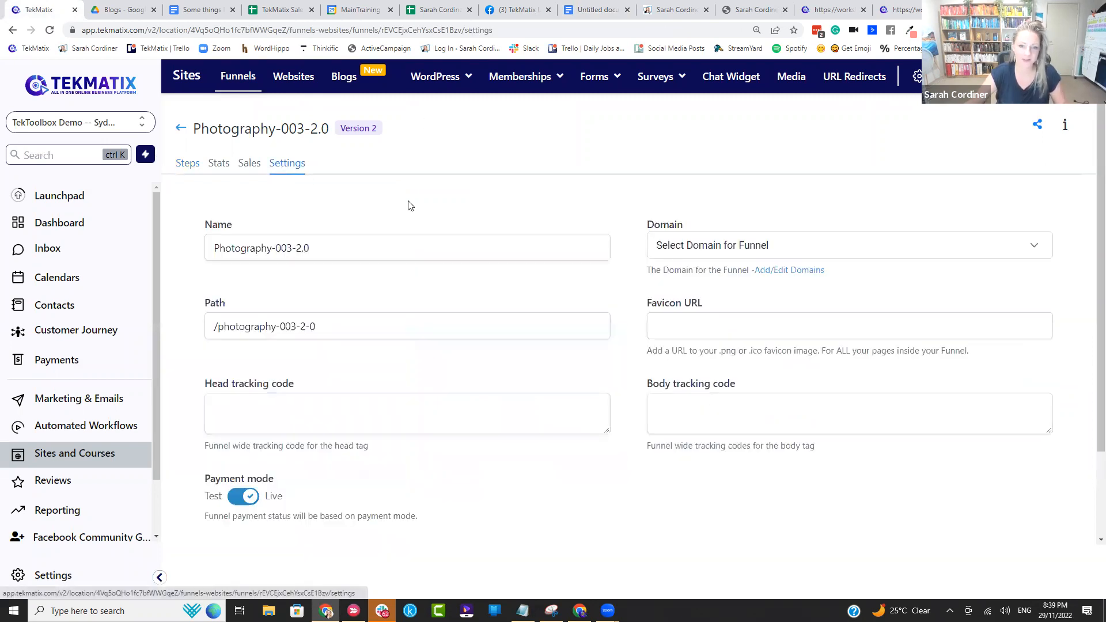
left_click_drag(355, 252, 110, 275)
key("BackSpace")
type("Sarah Christ")
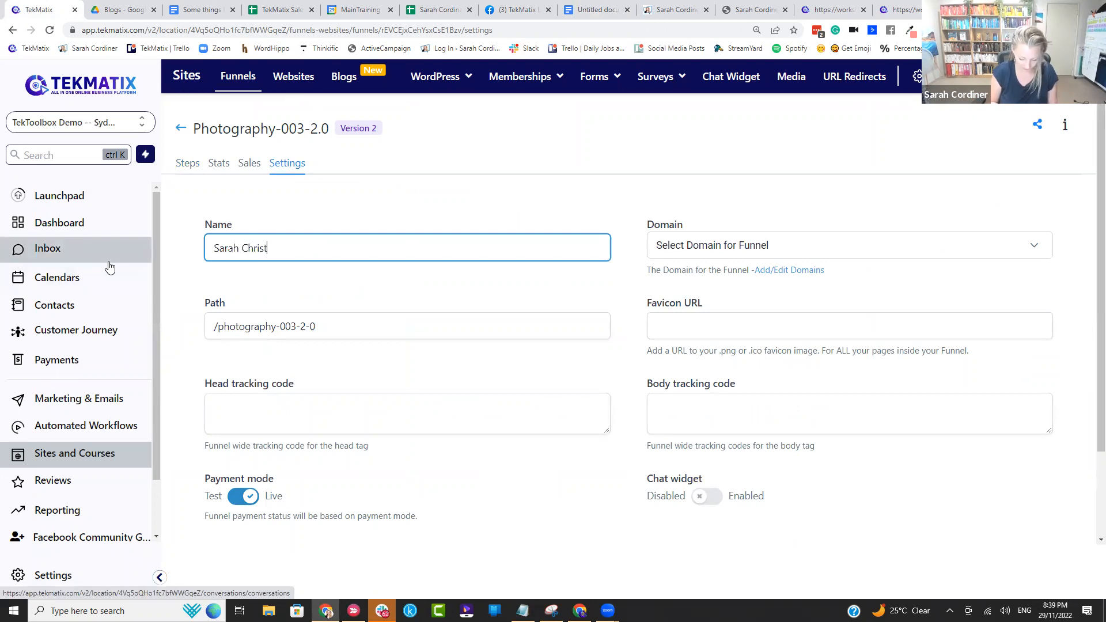
type("mas Offer")
Step: Set the funnel's path to /christmas22 and assign it the domain learn.tekmatix.com
left_click_drag(320, 328, 220, 335)
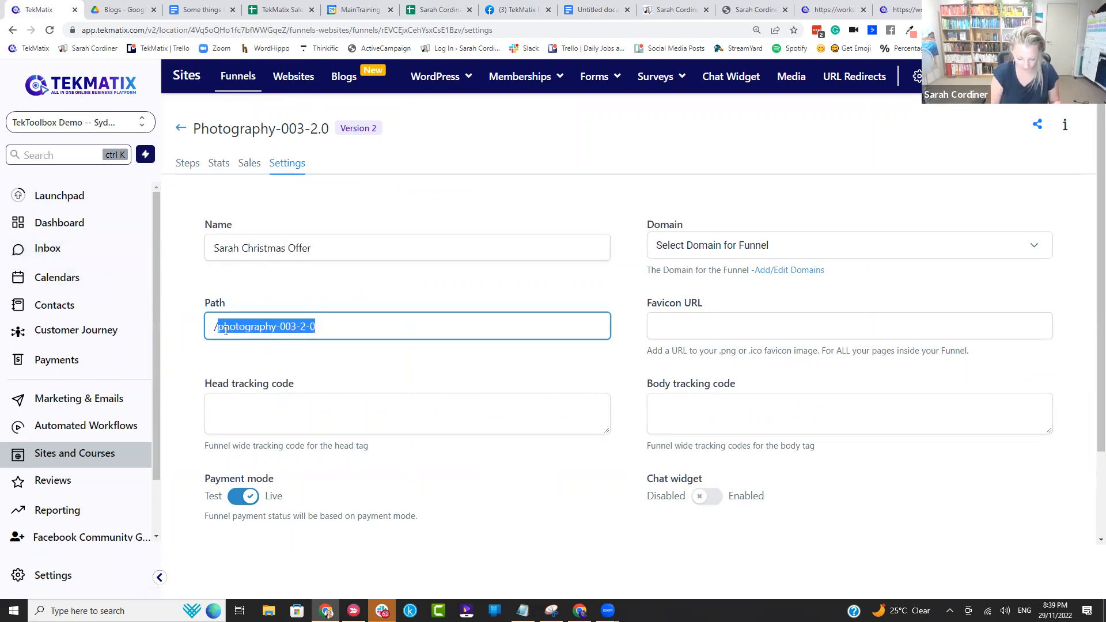
key("BackSpace")
type("christmas22")
left_click(703, 252)
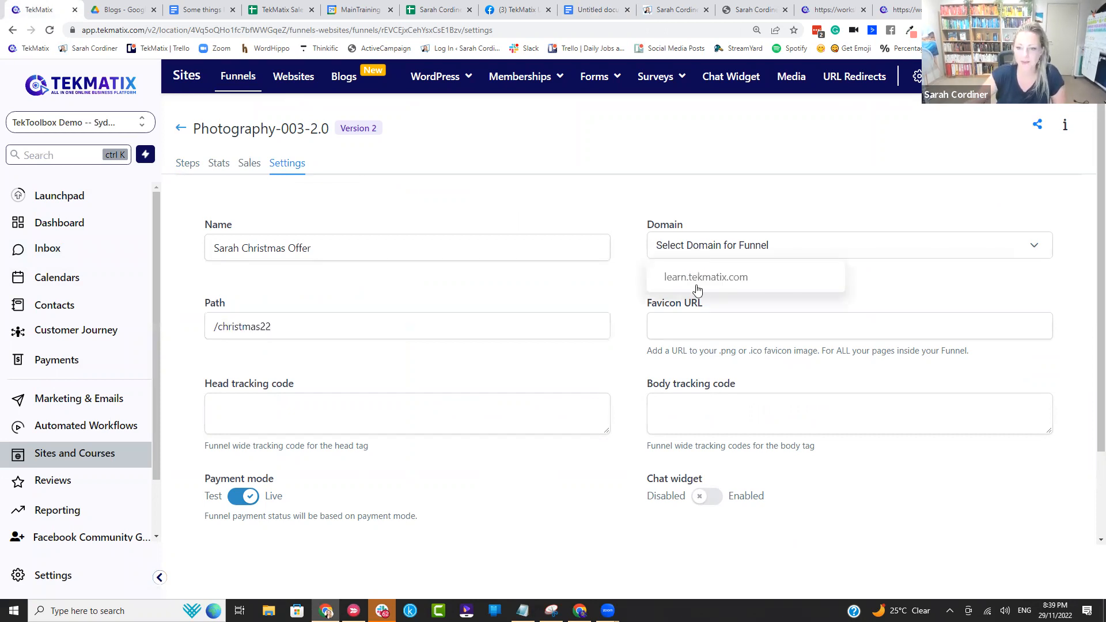
left_click(707, 281)
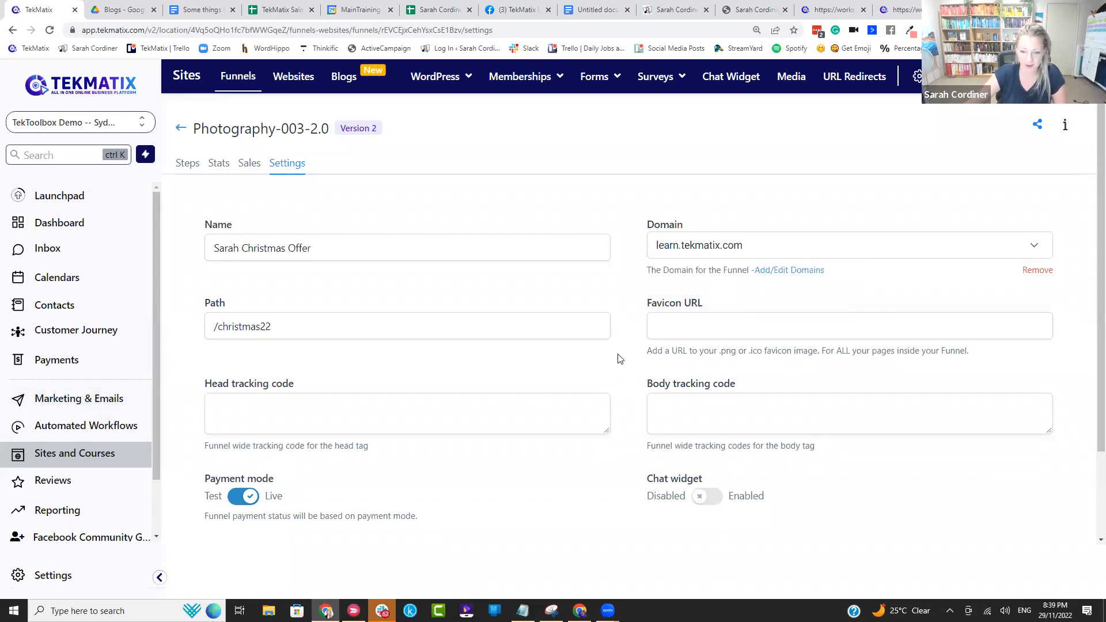
Step: Enable the chat widget for the funnel, save the settings and accept the path conflict notice
scroll(619, 359, "down", 2)
left_click(716, 390)
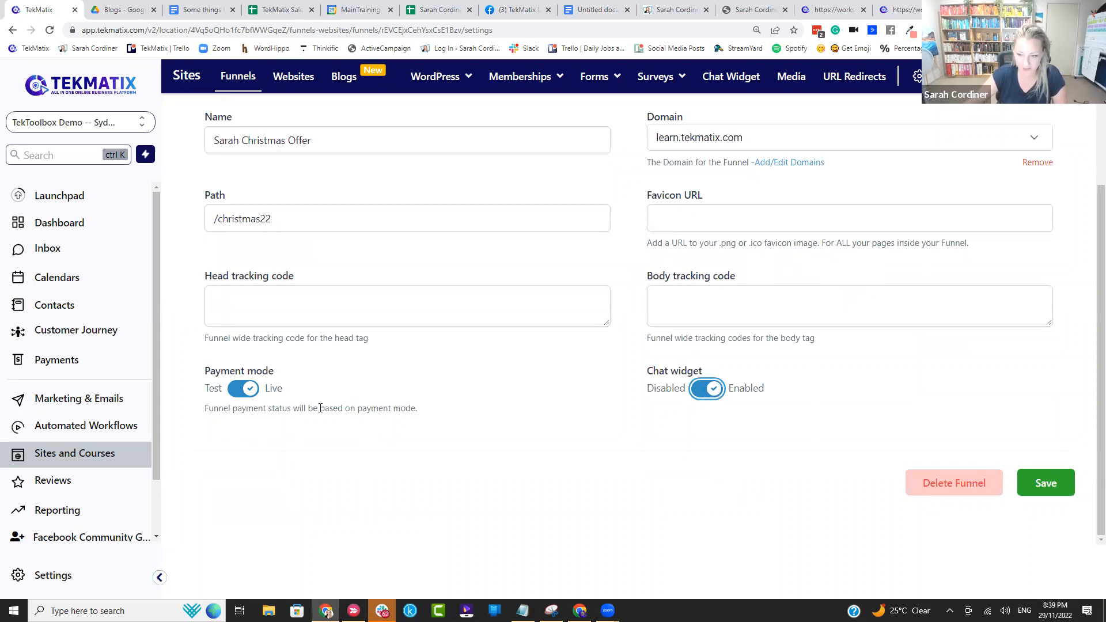
left_click(1062, 484)
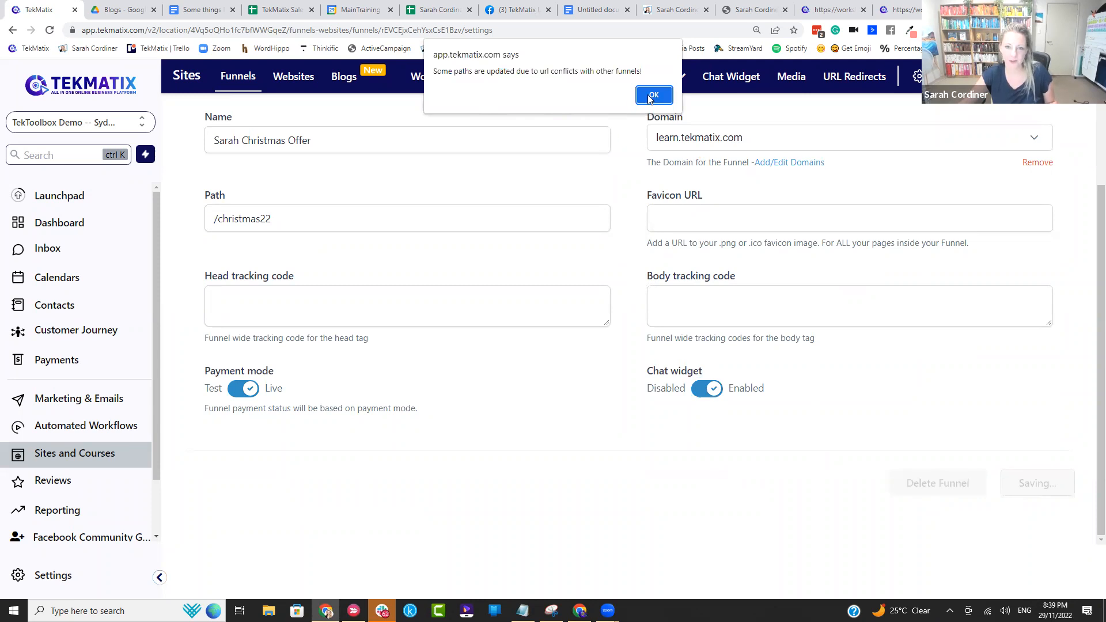
left_click(653, 96)
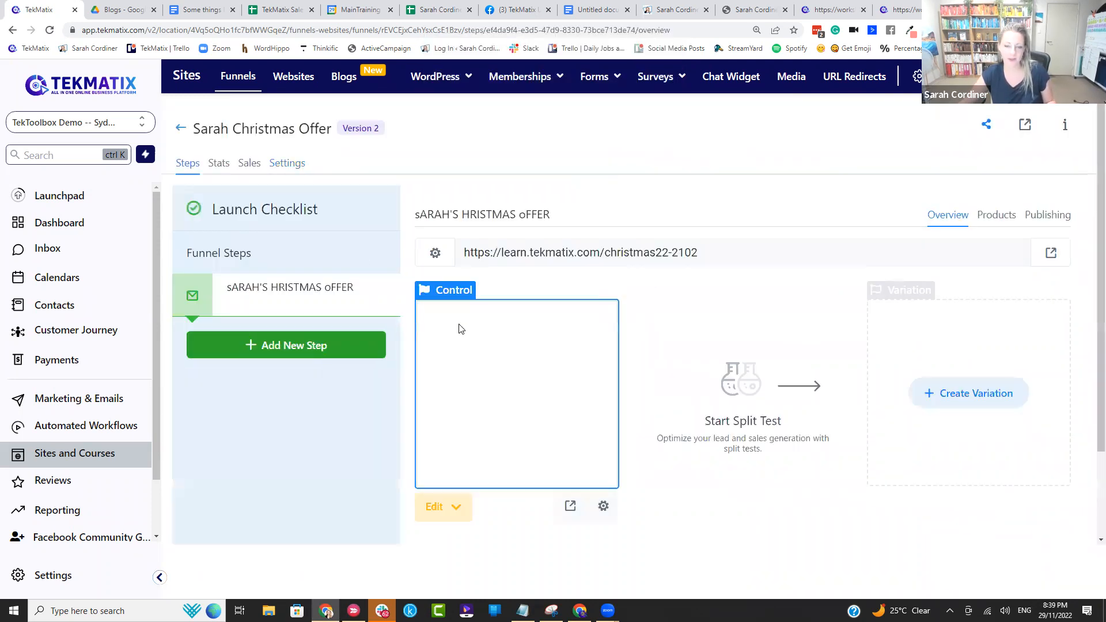
Step: Copy the offer step's page URL and open the live sales page
left_click_drag(699, 253, 439, 249)
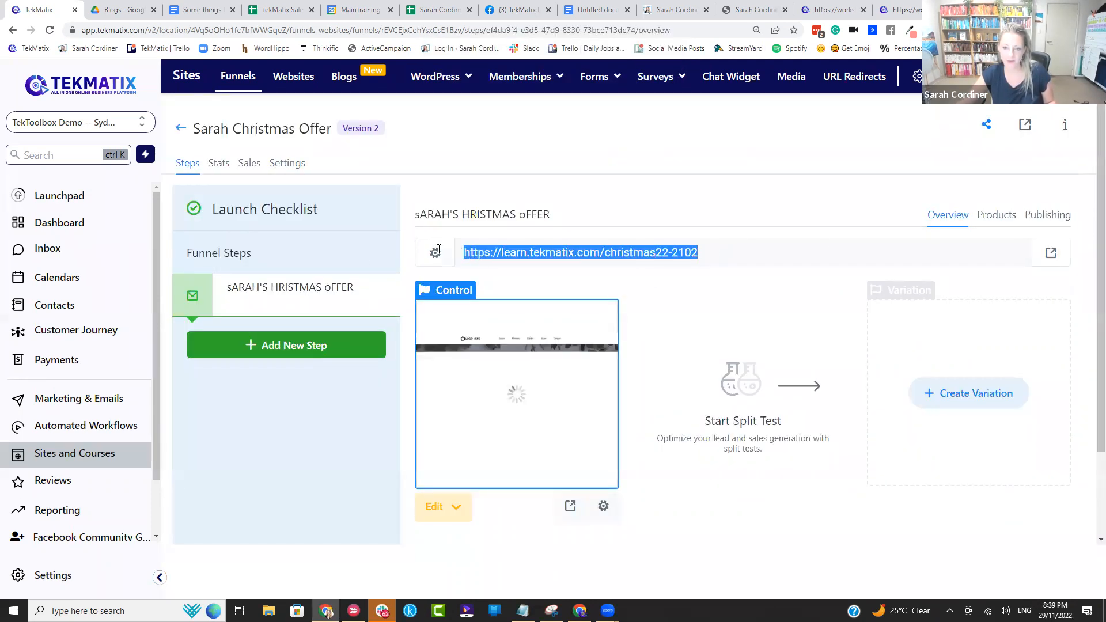
key("ctrl+c")
left_click(873, 215)
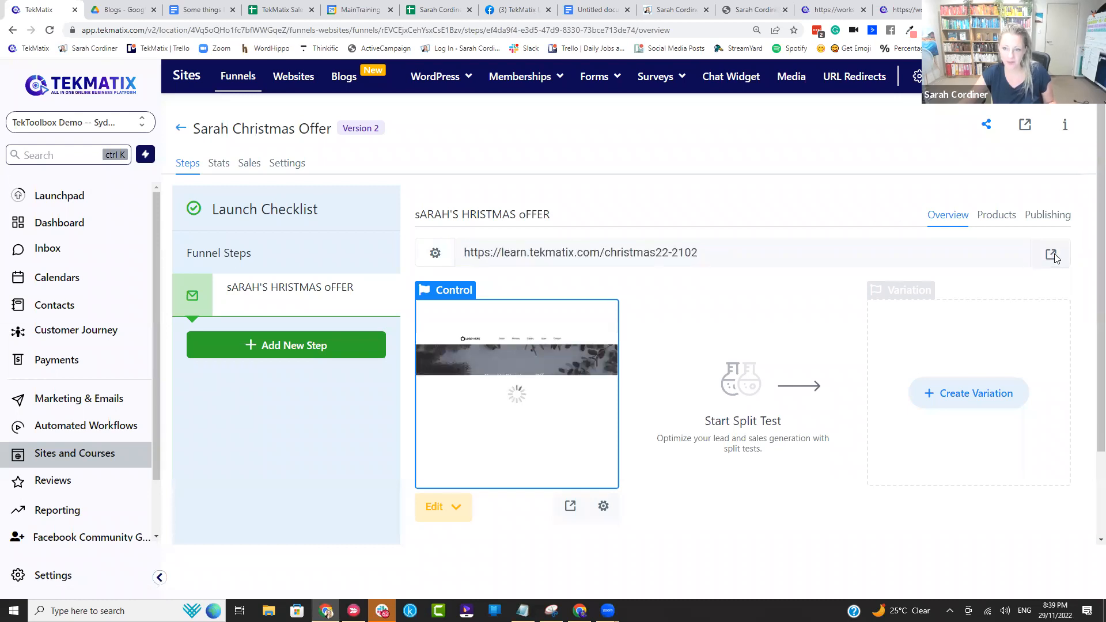
left_click(1051, 255)
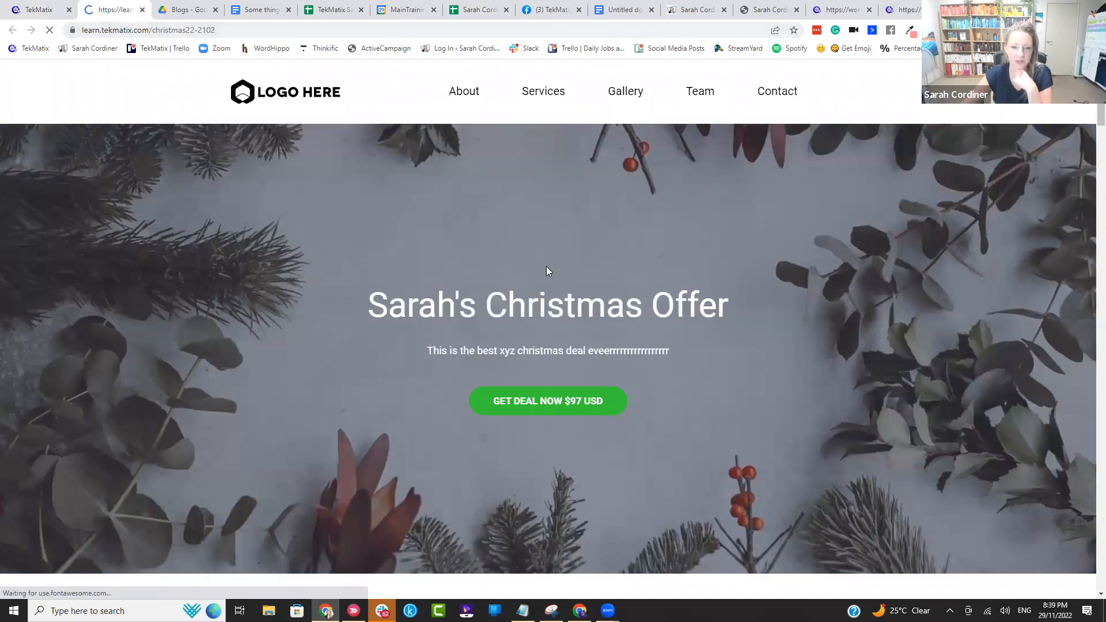
Step: Look over the live sales page, follow its deal button to the checkout, and try the email, full name and submit controls
scroll(604, 241, "down", 2)
scroll(604, 240, "down", 4)
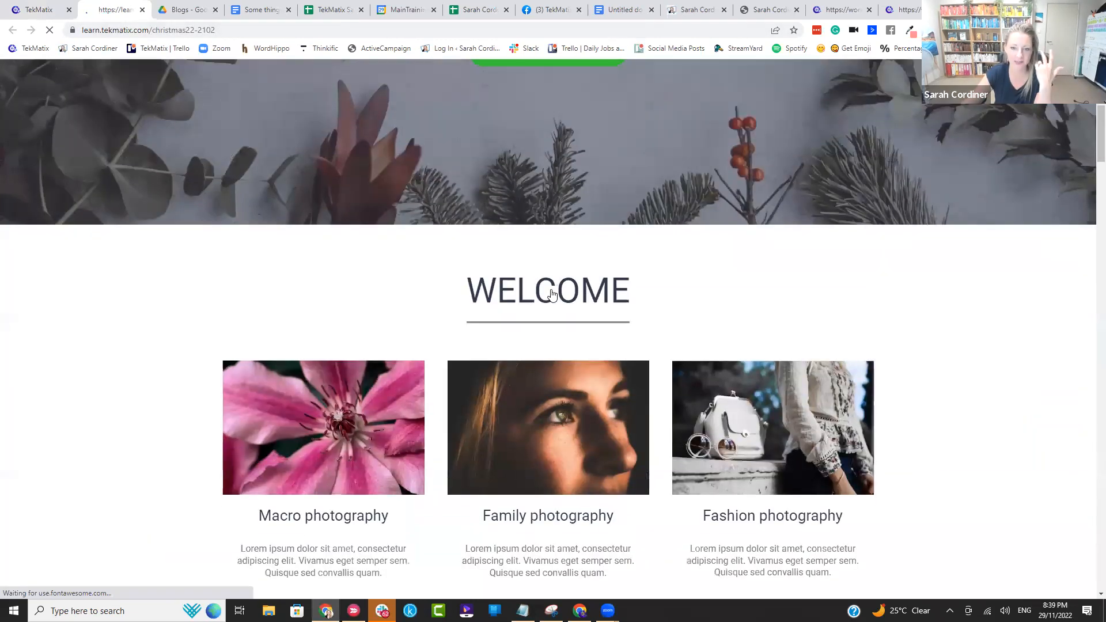
scroll(548, 291, "up", 4)
left_click(547, 287)
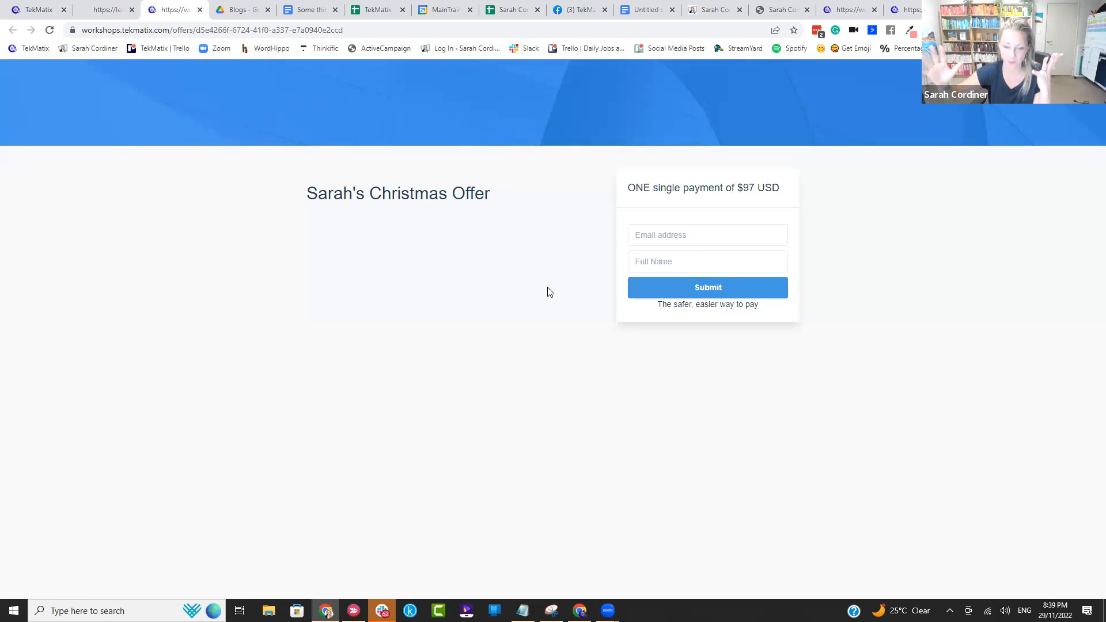
left_click(646, 228)
left_click(648, 259)
left_click(718, 289)
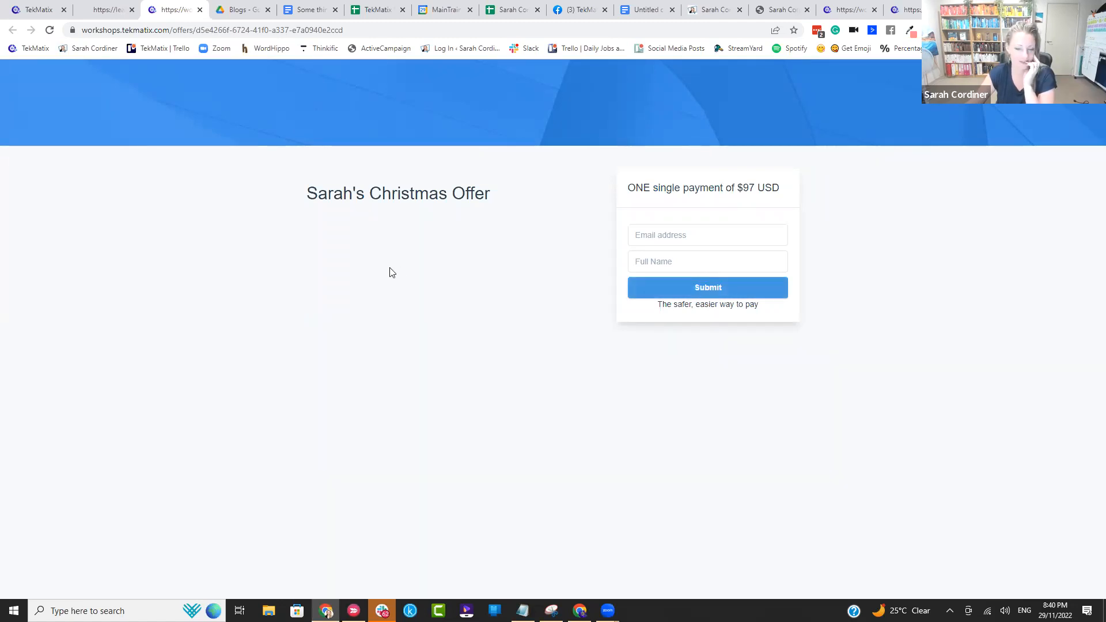
Step: Switch to the Google Docs notes and review the lists for a checkout only and for a whole sales page
left_click(39, 5)
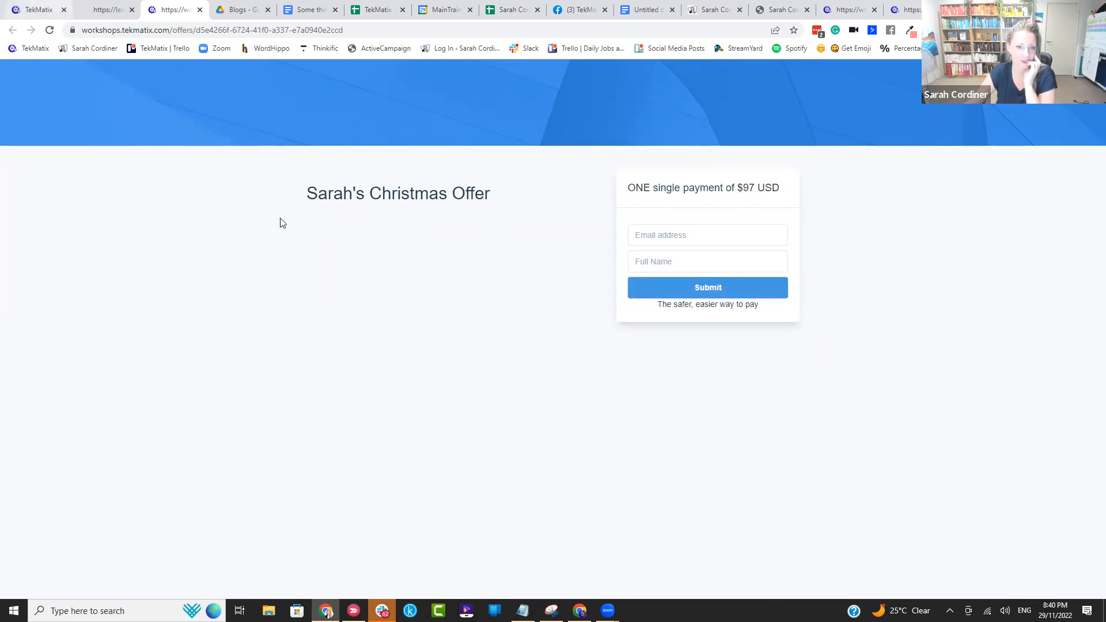
left_click(621, 15)
scroll(504, 286, "up", 3)
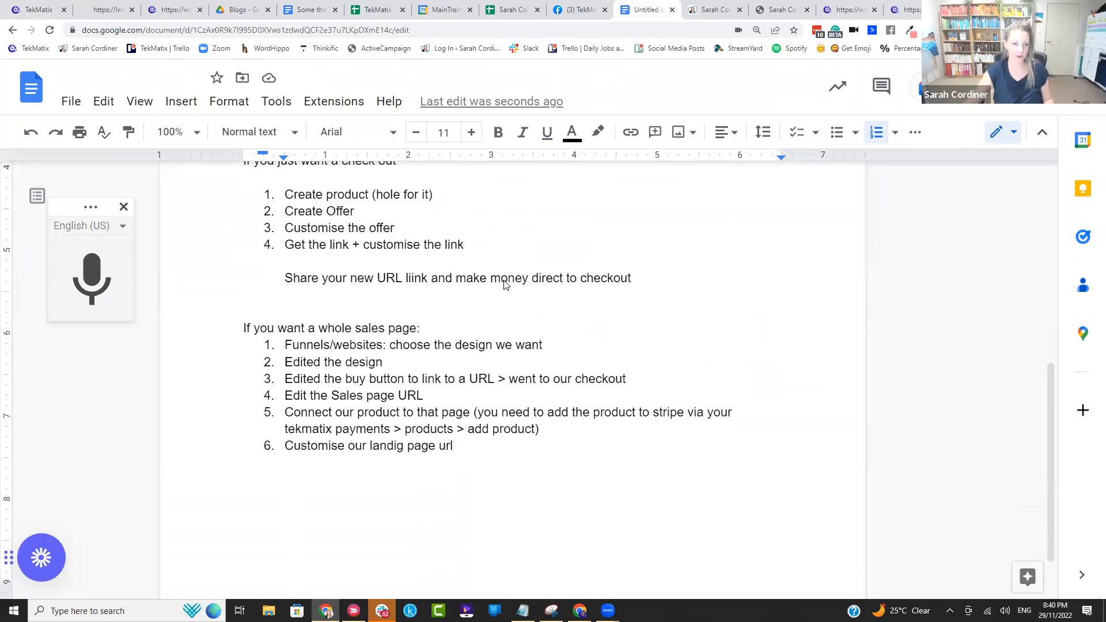
left_click_drag(279, 266, 242, 196)
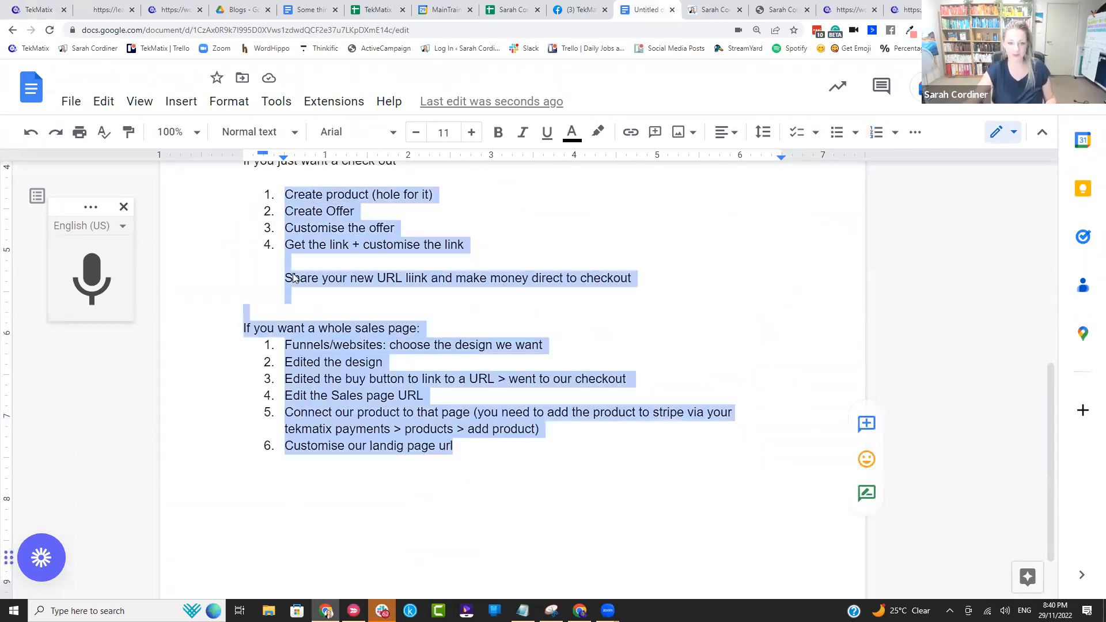
left_click(365, 298)
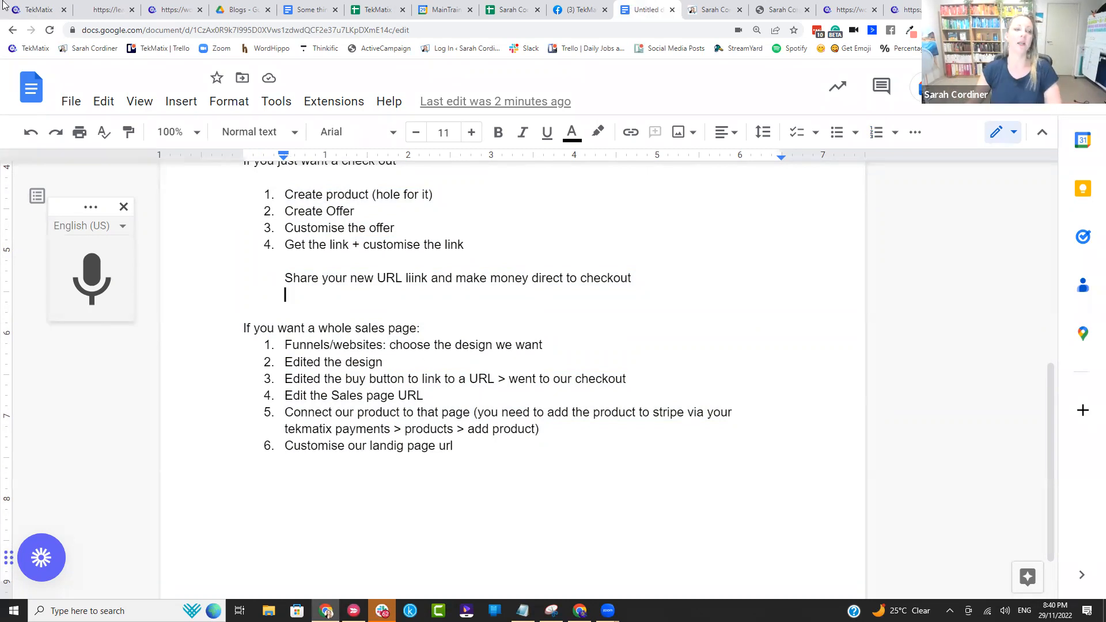
left_click(38, 9)
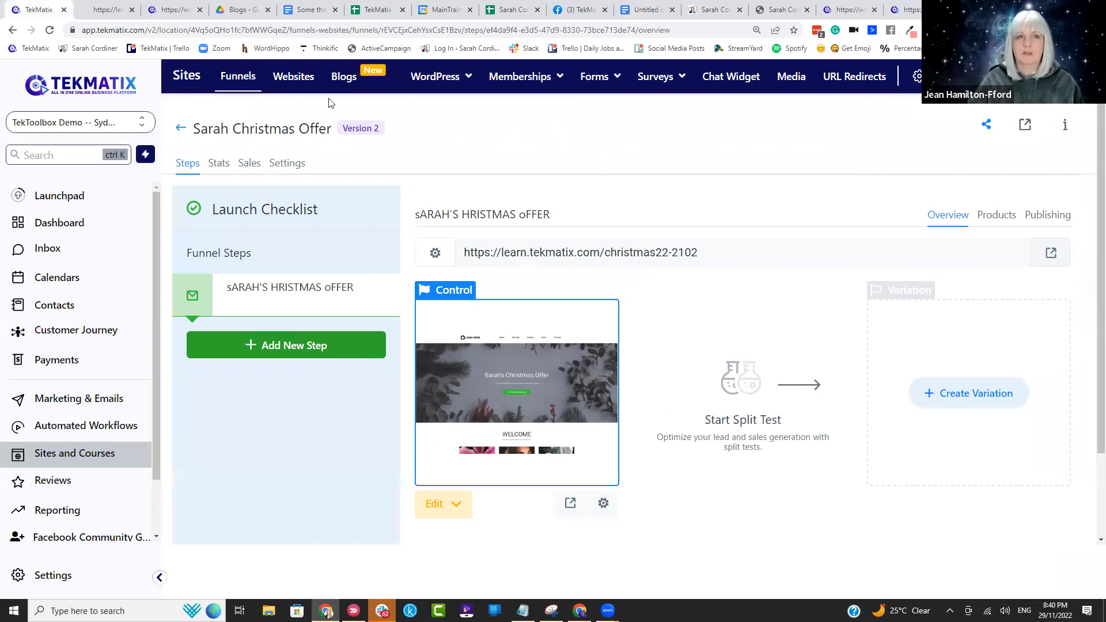
left_click(644, 10)
scroll(612, 246, "up", 1)
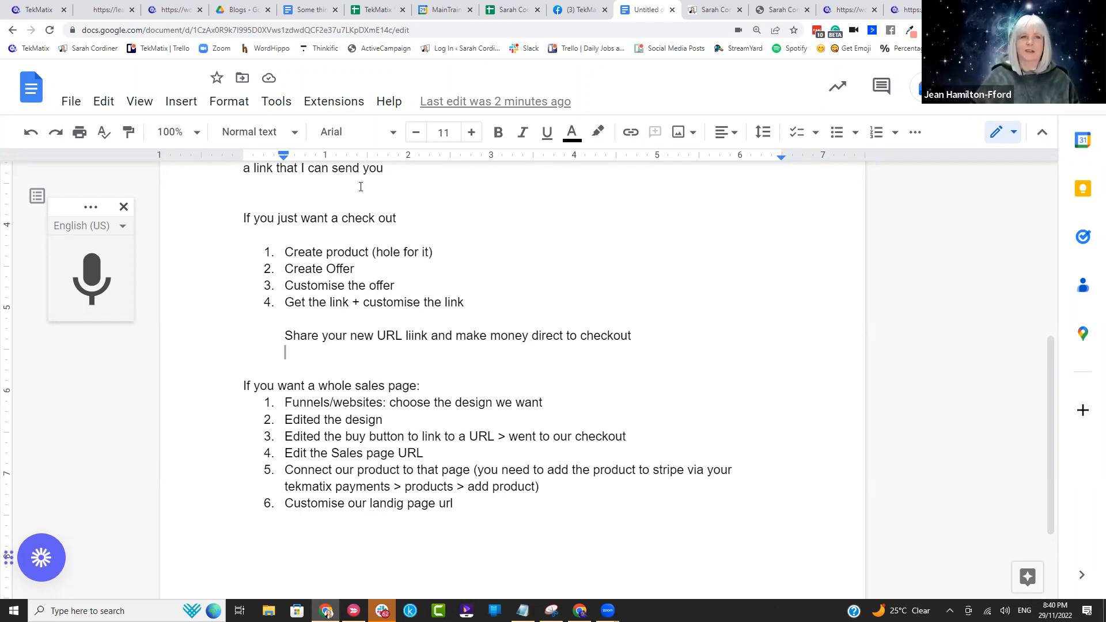
Step: Switch back to TekMatix and create a new blank automation workflow without using a template
left_click(38, 9)
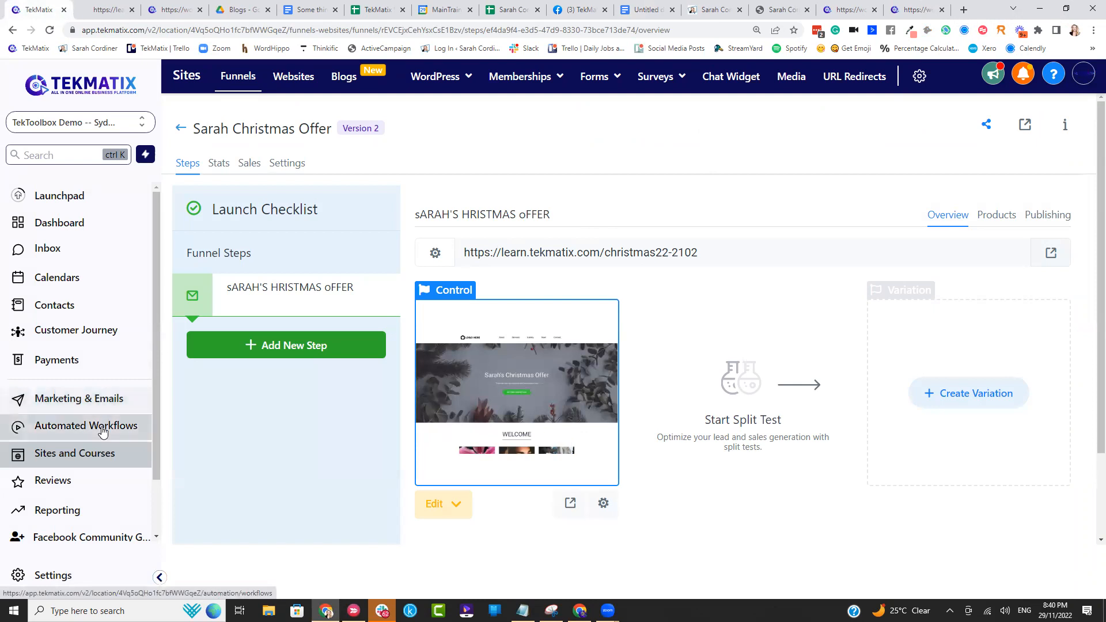
left_click(107, 437)
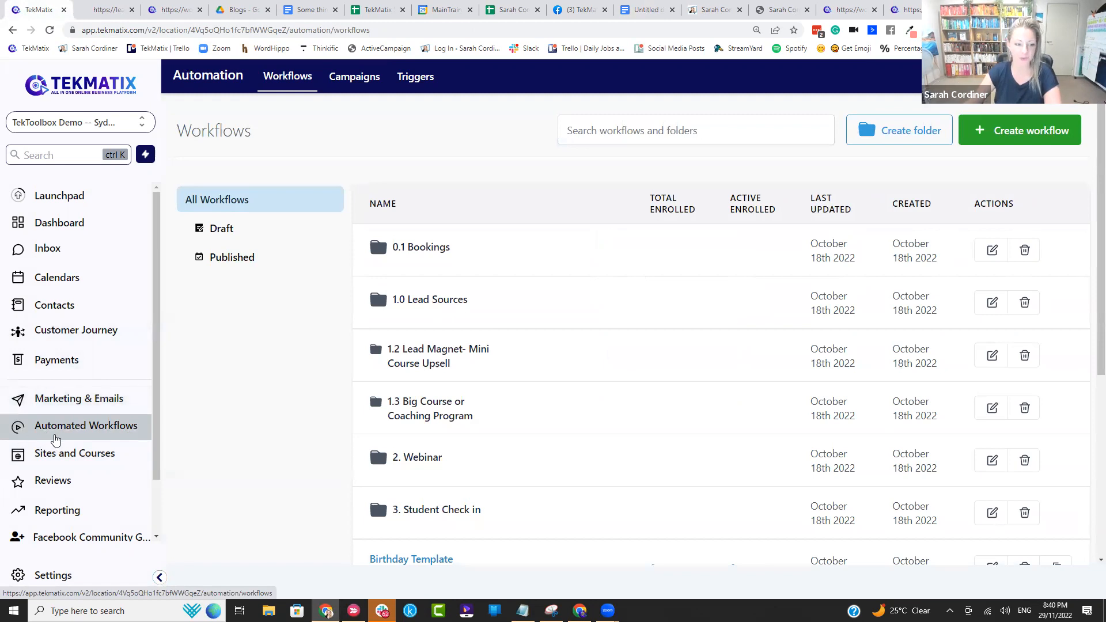
left_click(1001, 139)
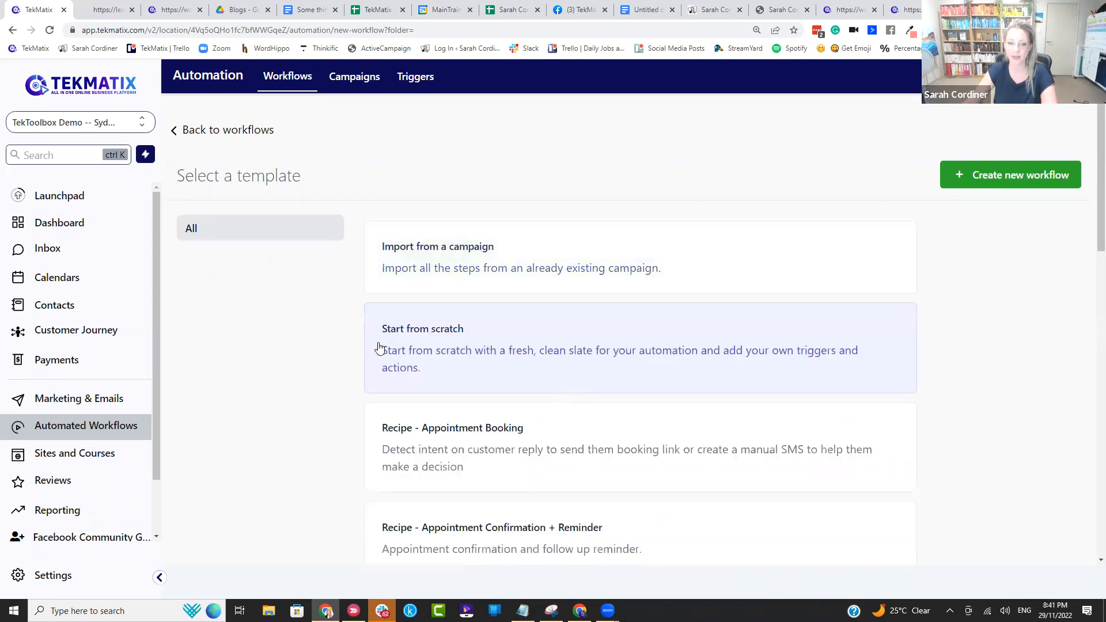
left_click(995, 175)
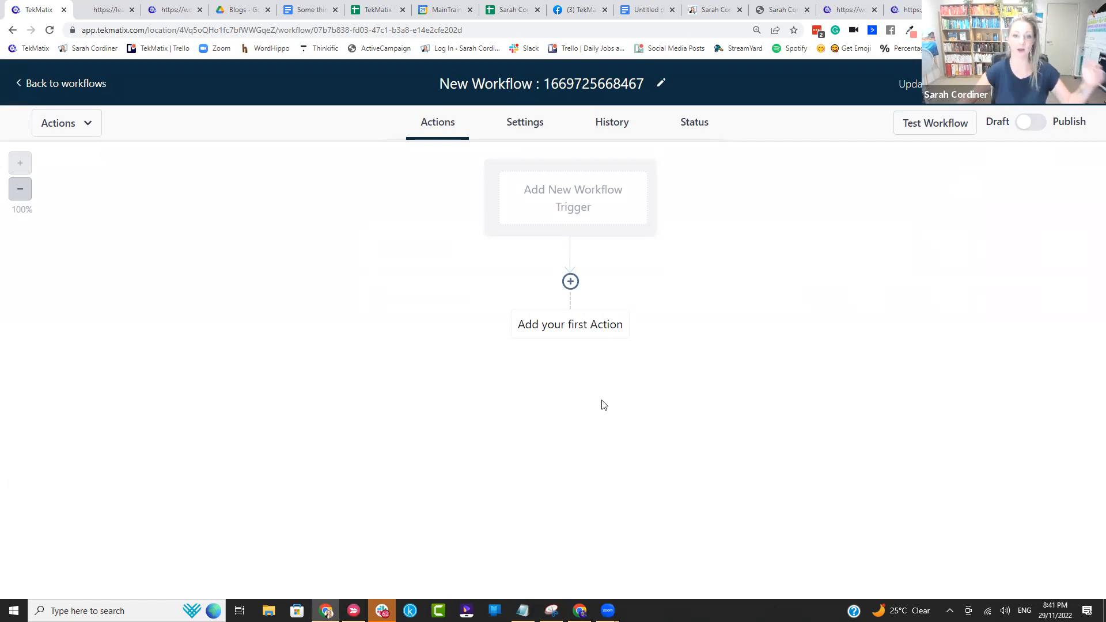
left_click(576, 187)
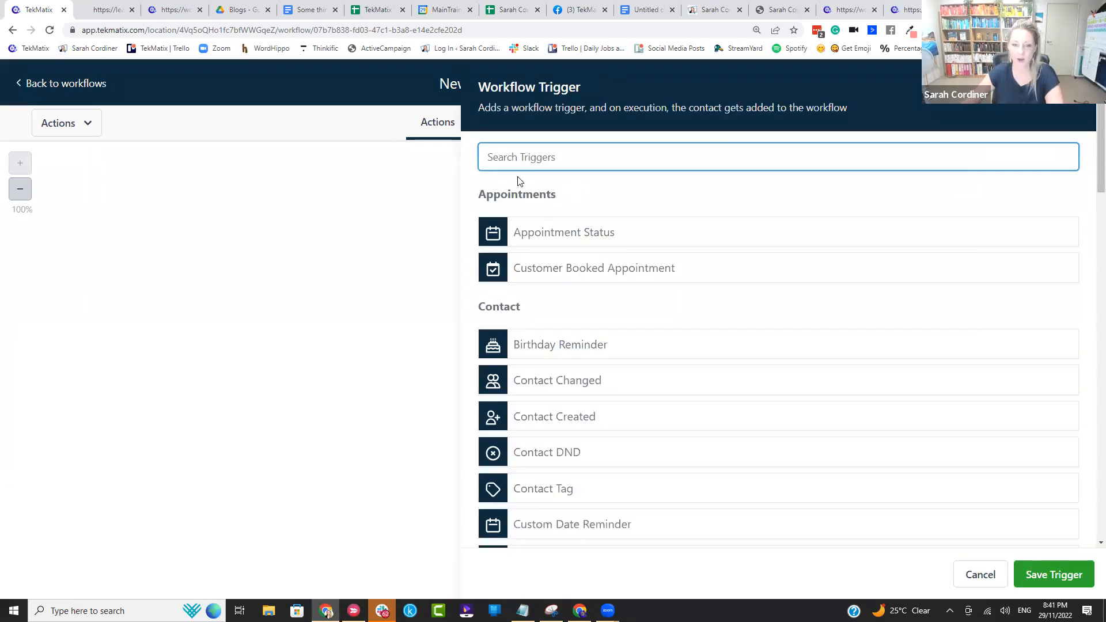
type("member")
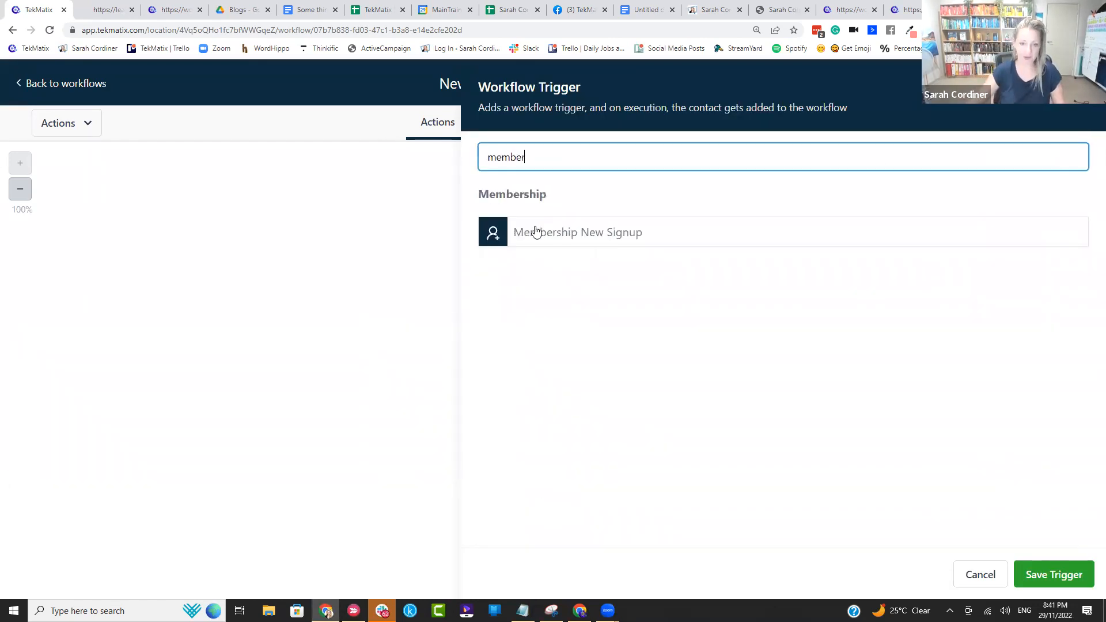
left_click(608, 236)
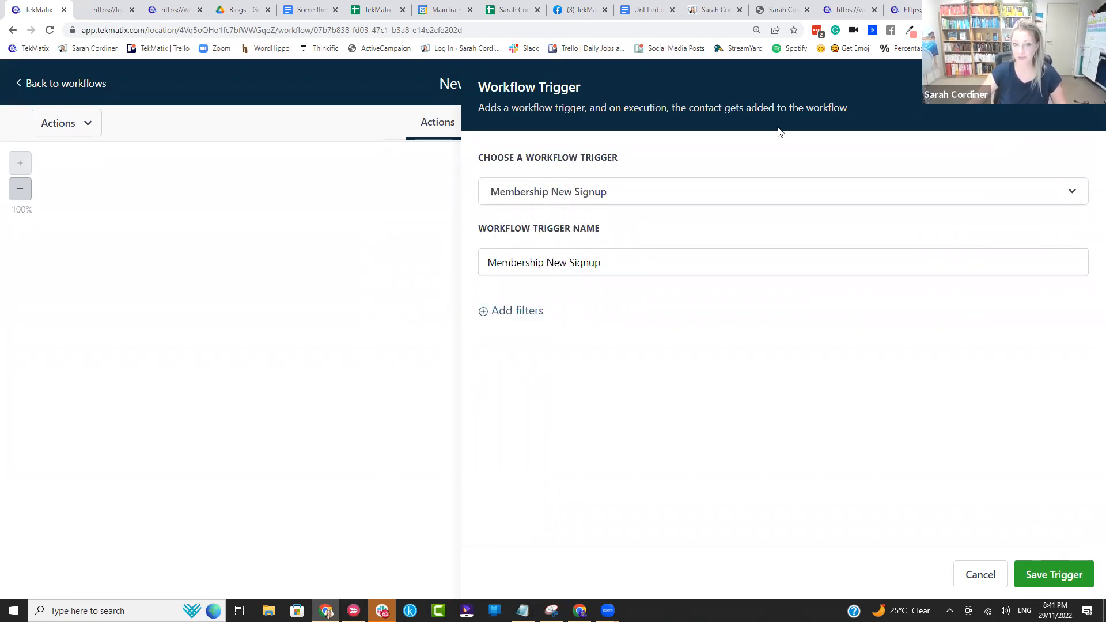
left_click(1082, 87)
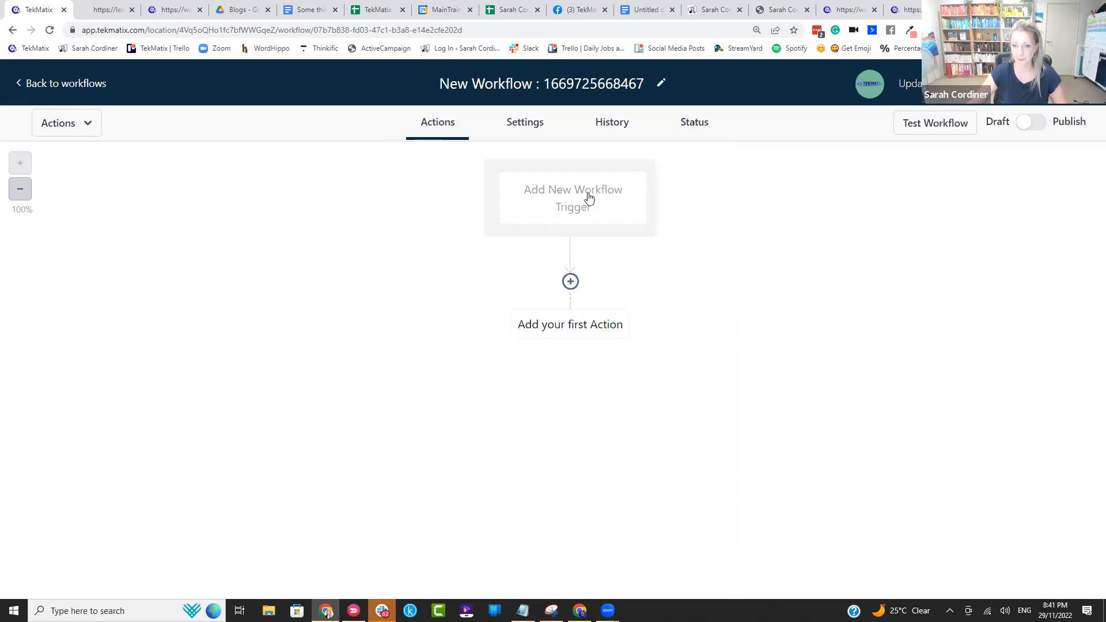
Step: Add a Membership New Signup trigger to the workflow and name the trigger christmas
left_click(556, 196)
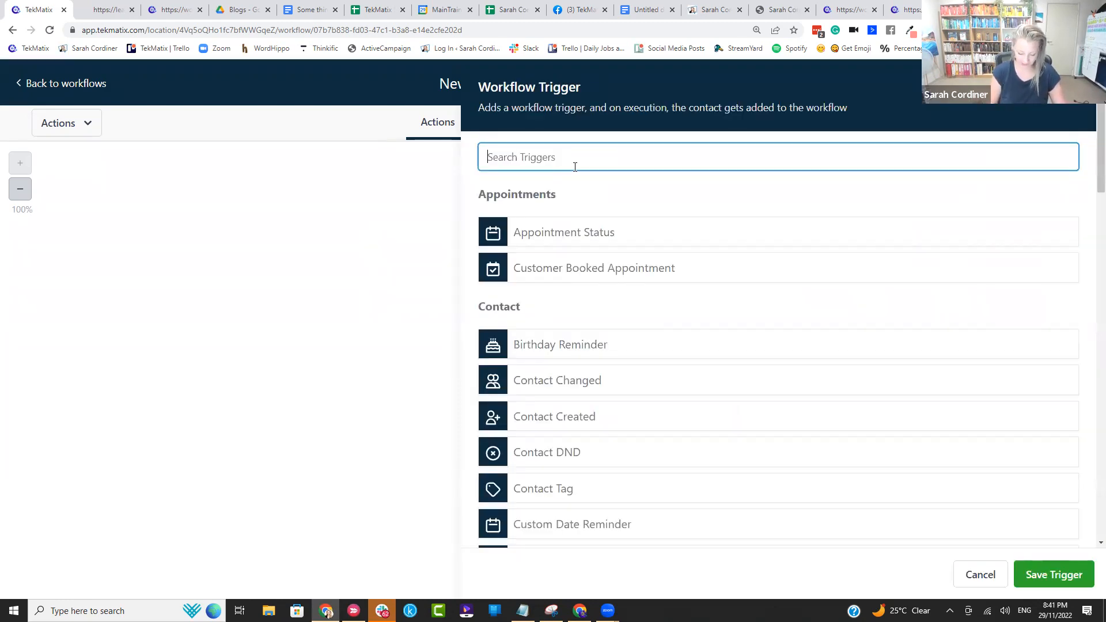
type("member")
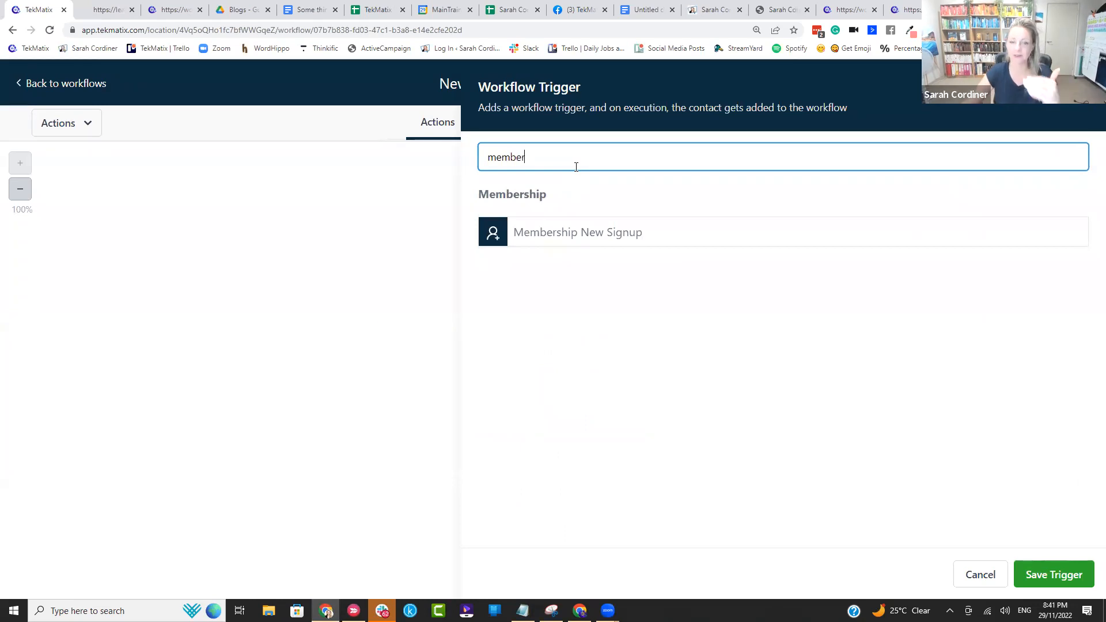
left_click(609, 237)
left_click(639, 260)
key("ctrl+a")
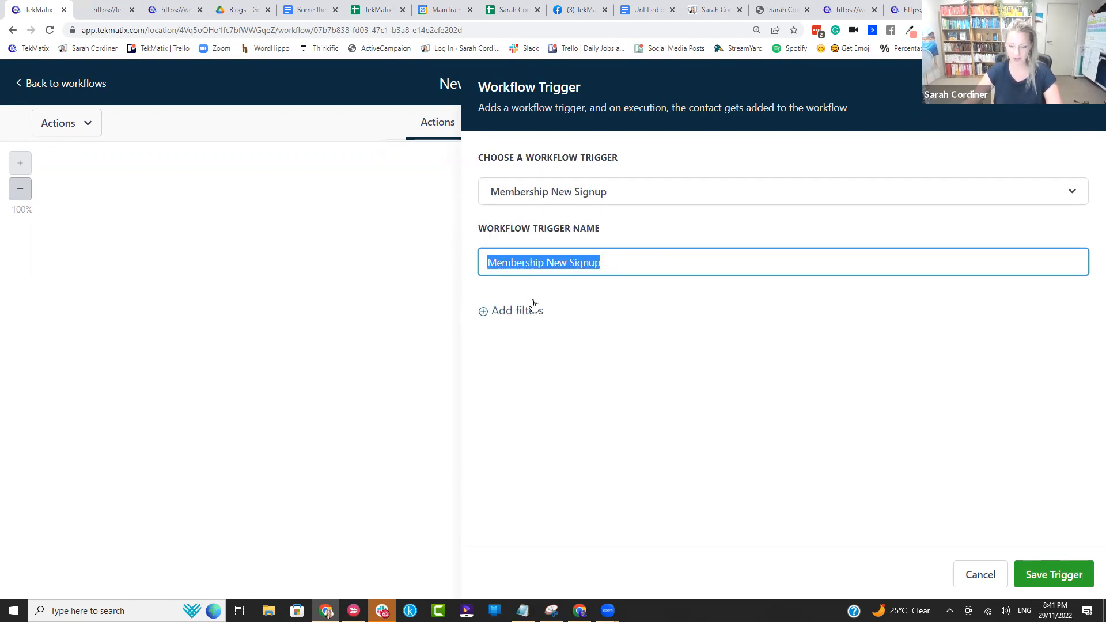
left_click(584, 295)
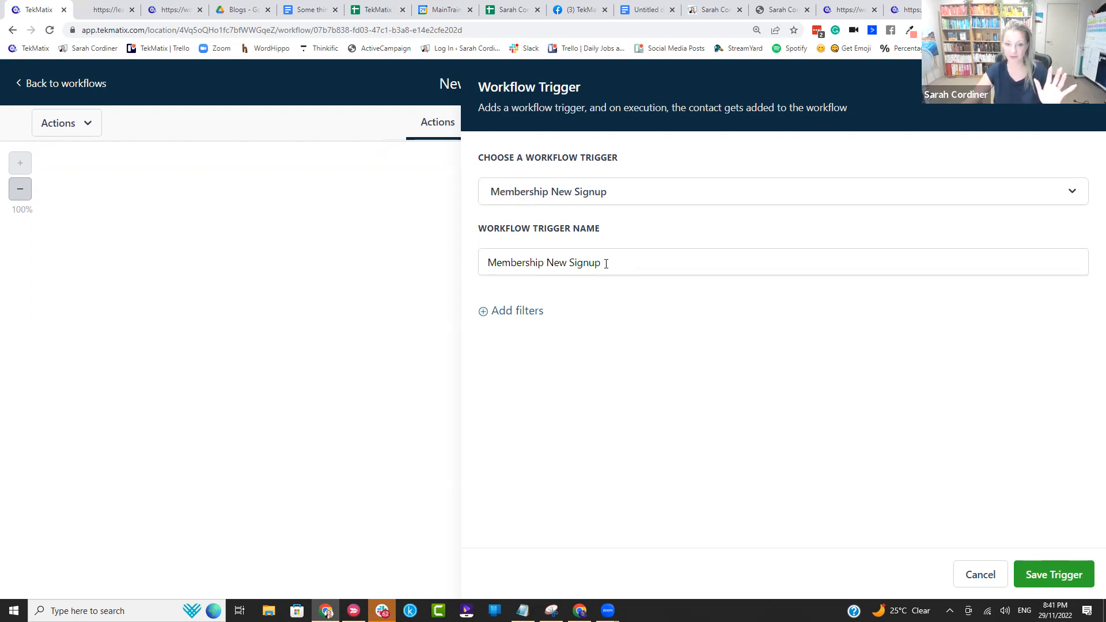
left_click(607, 264)
key("ctrl+a")
type("chri")
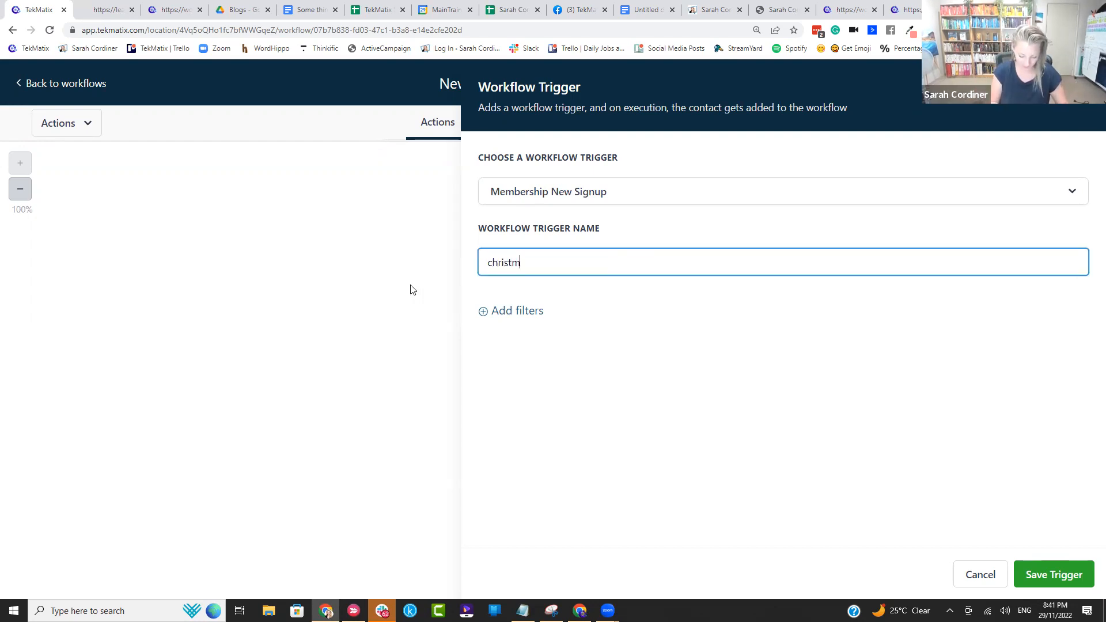
Step: Add a trigger filter on Offer and set it to the Christmas offer
left_click(521, 311)
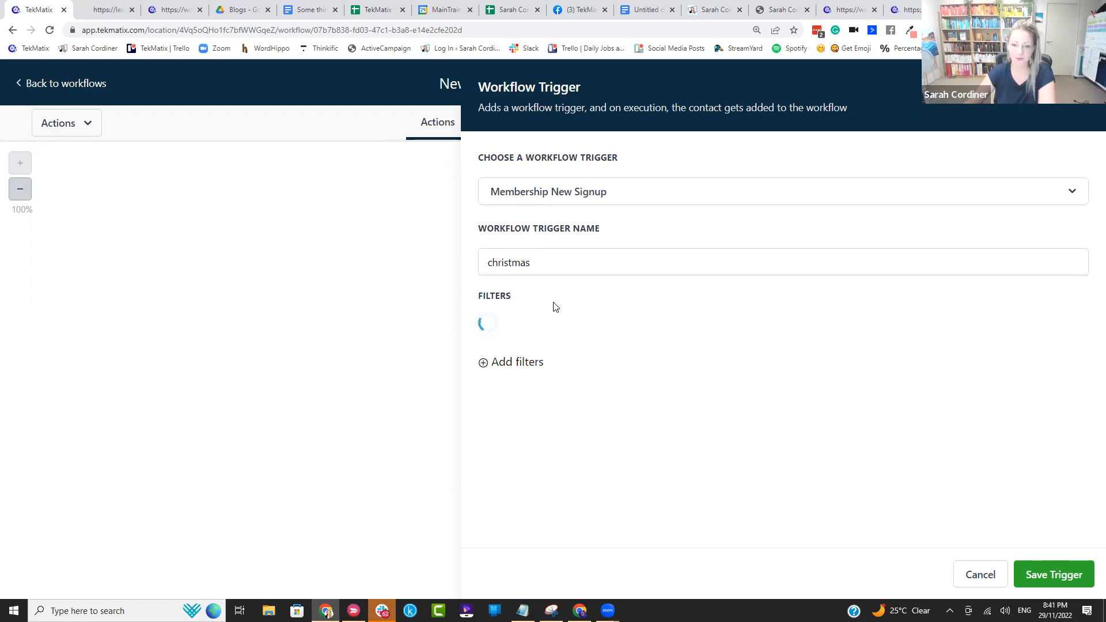
left_click(540, 324)
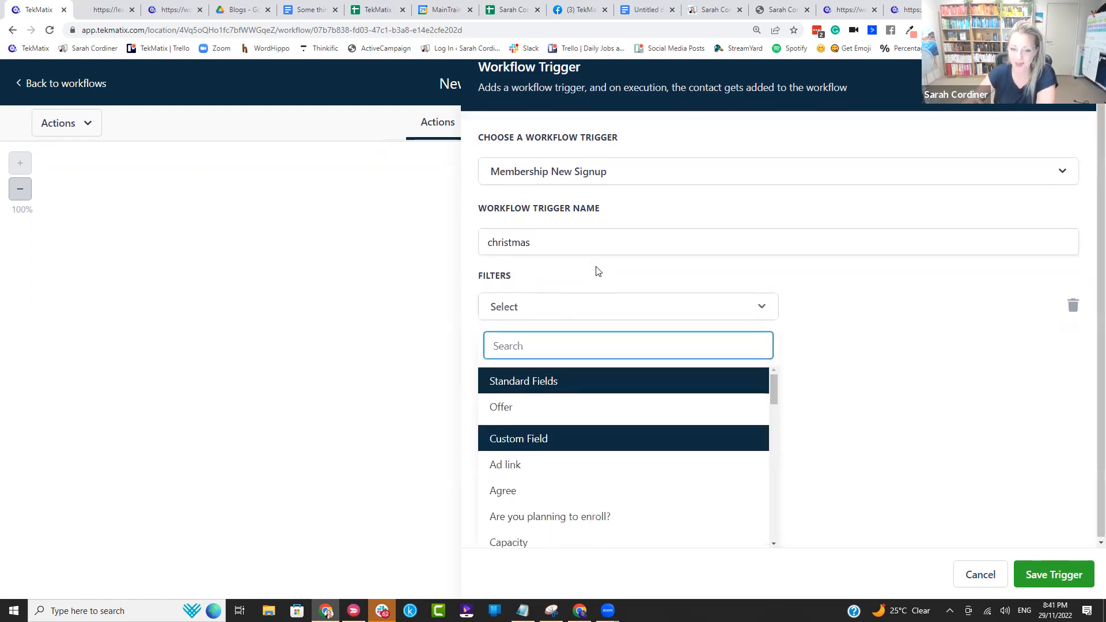
left_click(510, 407)
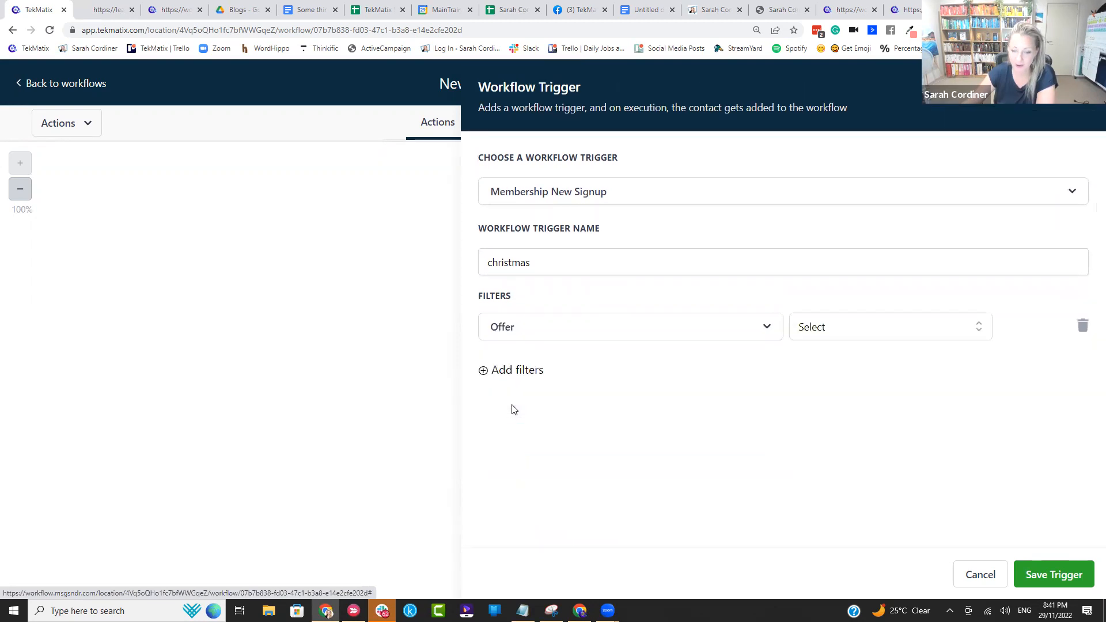
left_click(859, 331)
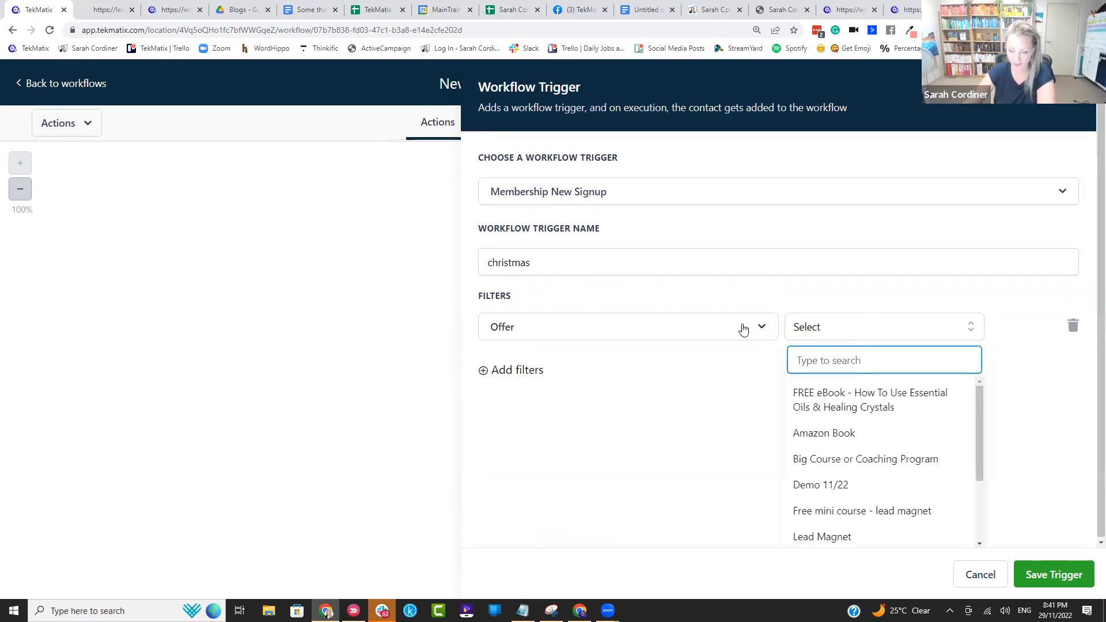
type("chr")
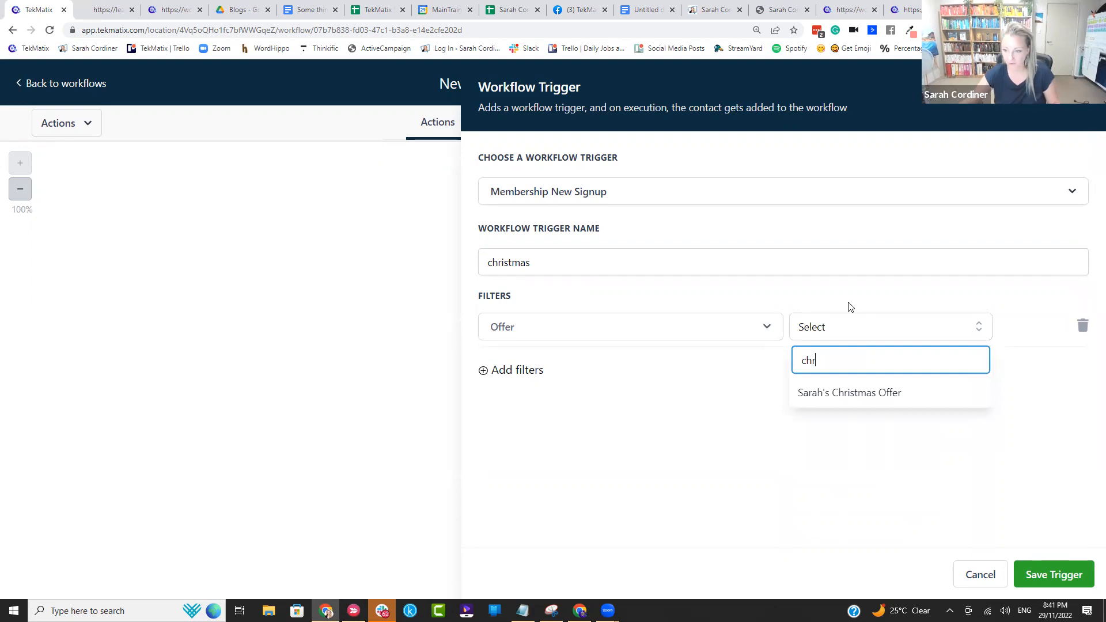
left_click(850, 392)
Step: Add a second trigger filter, search its fields for "ab" and "cart", and remove that filter
left_click(544, 377)
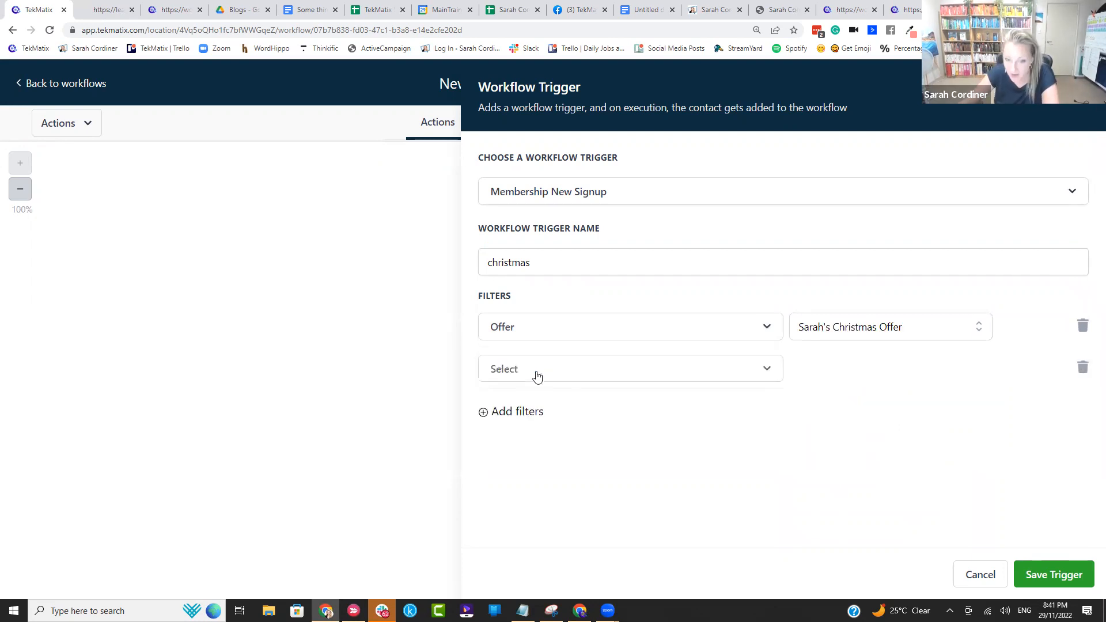
left_click(534, 377)
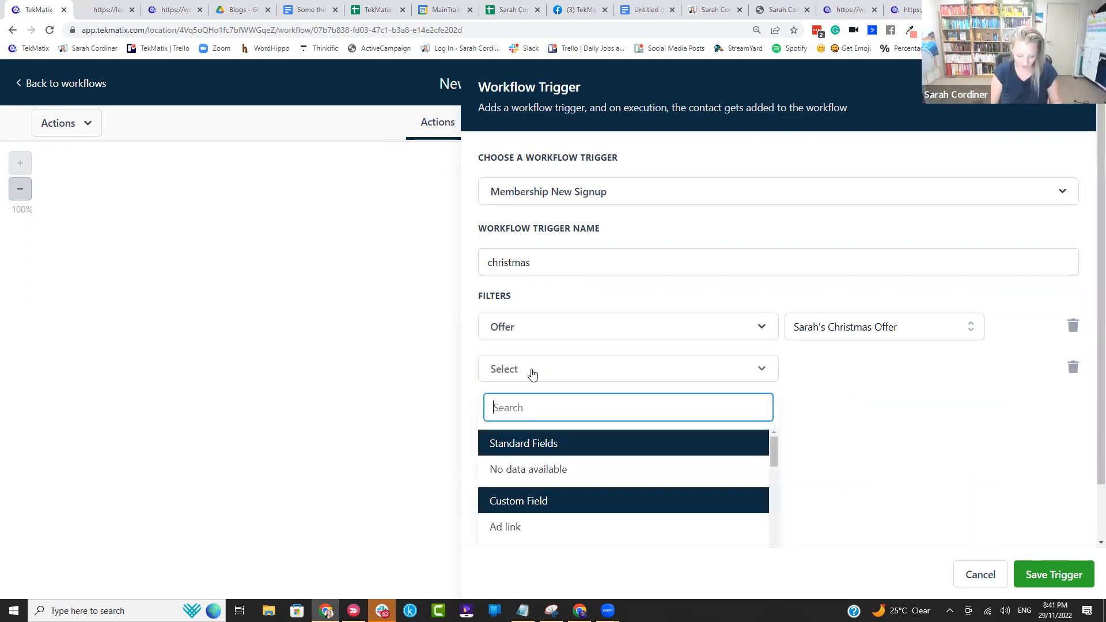
type("ab")
key("BackSpace")
key("BackSpace")
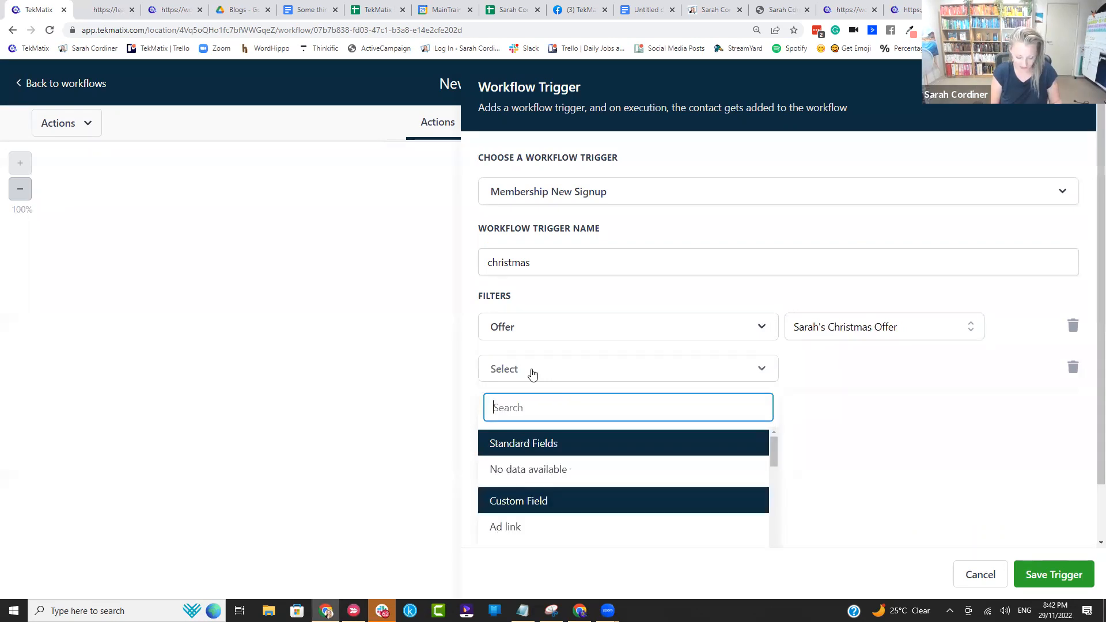
type("cart")
key("BackSpace")
key("BackSpace")
key("BackSpace")
key("BackSpace")
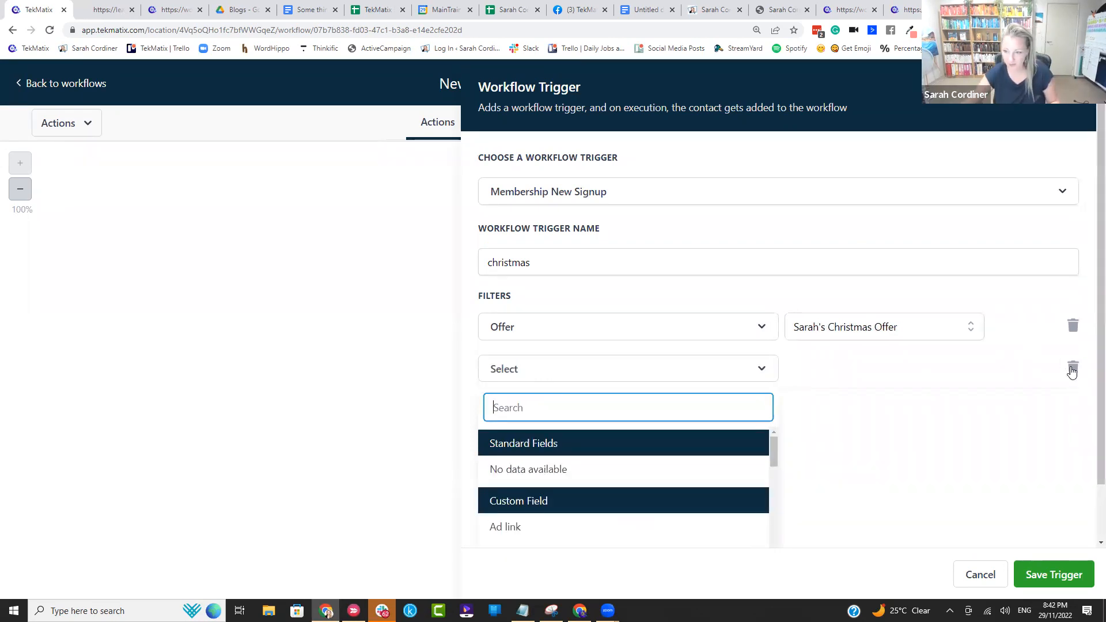
left_click(1073, 370)
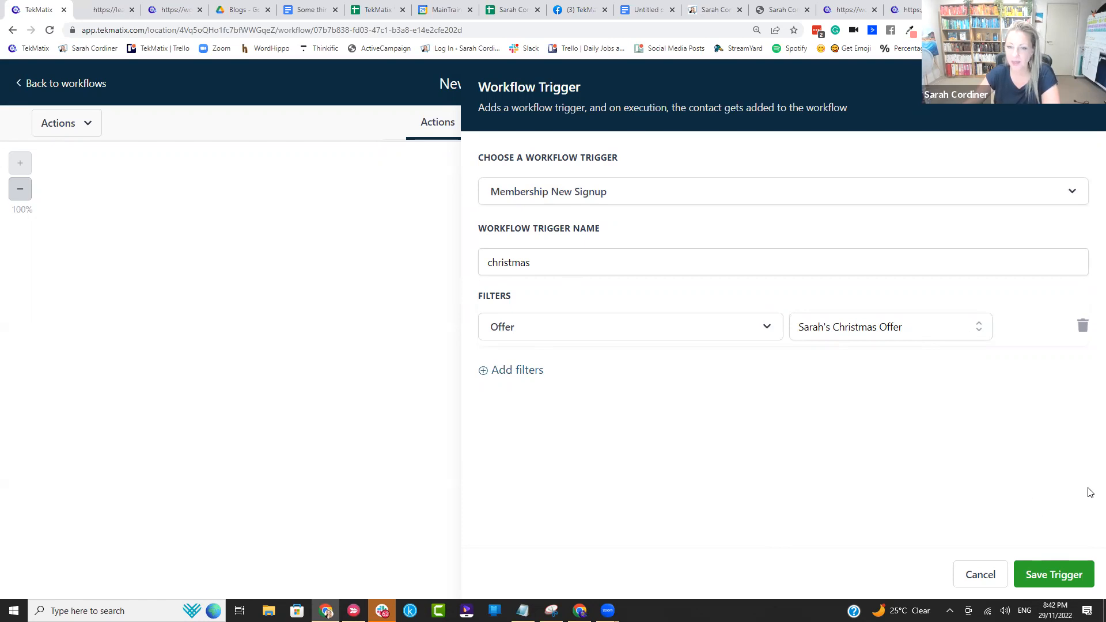
Step: Change the workflow trigger's type to Product Access Granted
left_click(587, 191)
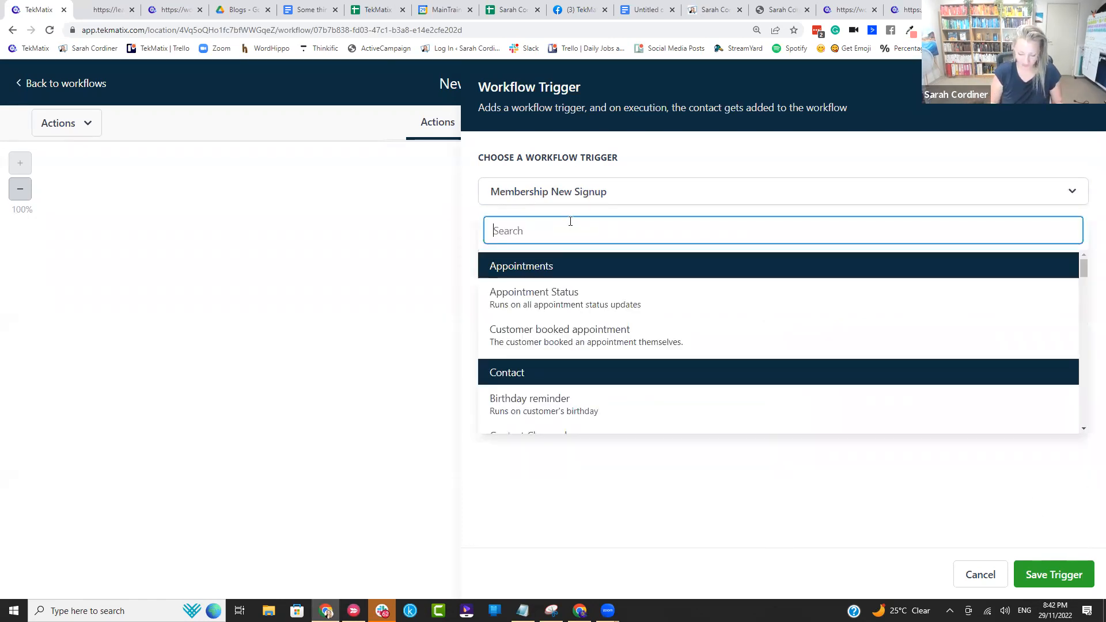
type("pro")
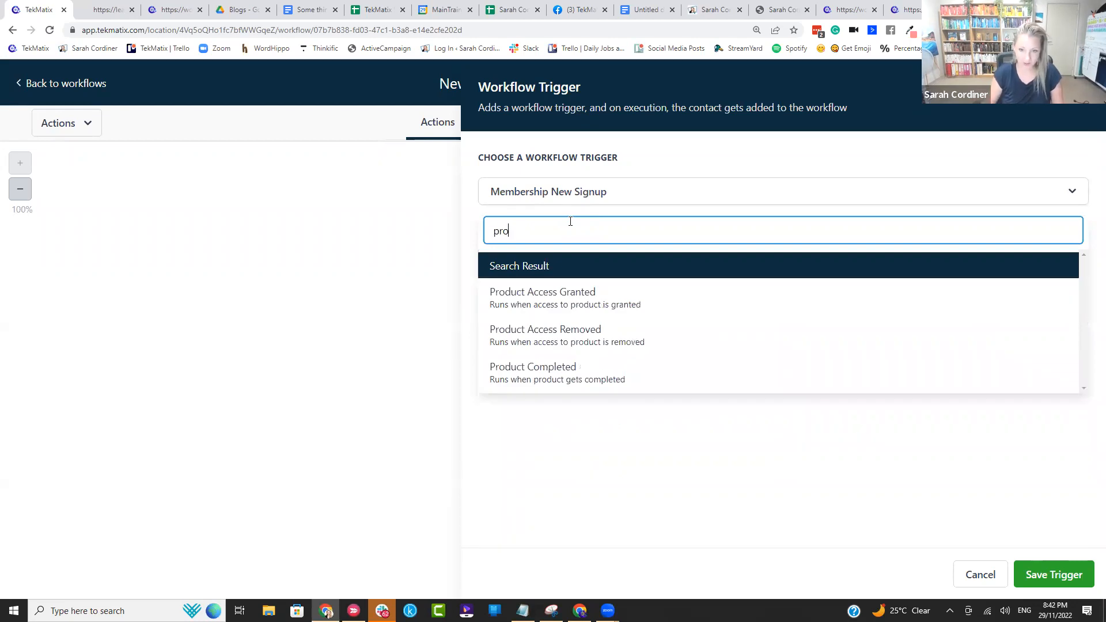
left_click(547, 302)
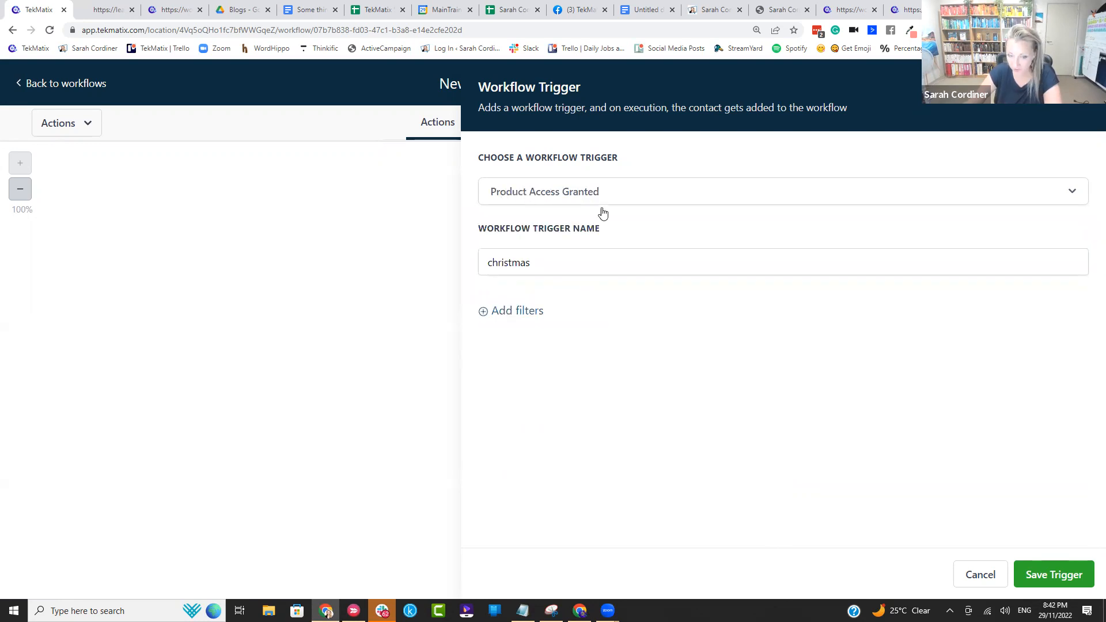
Step: Add a Select Product filter to the Product Access Granted trigger and set it to the Christmas offer product
left_click(526, 312)
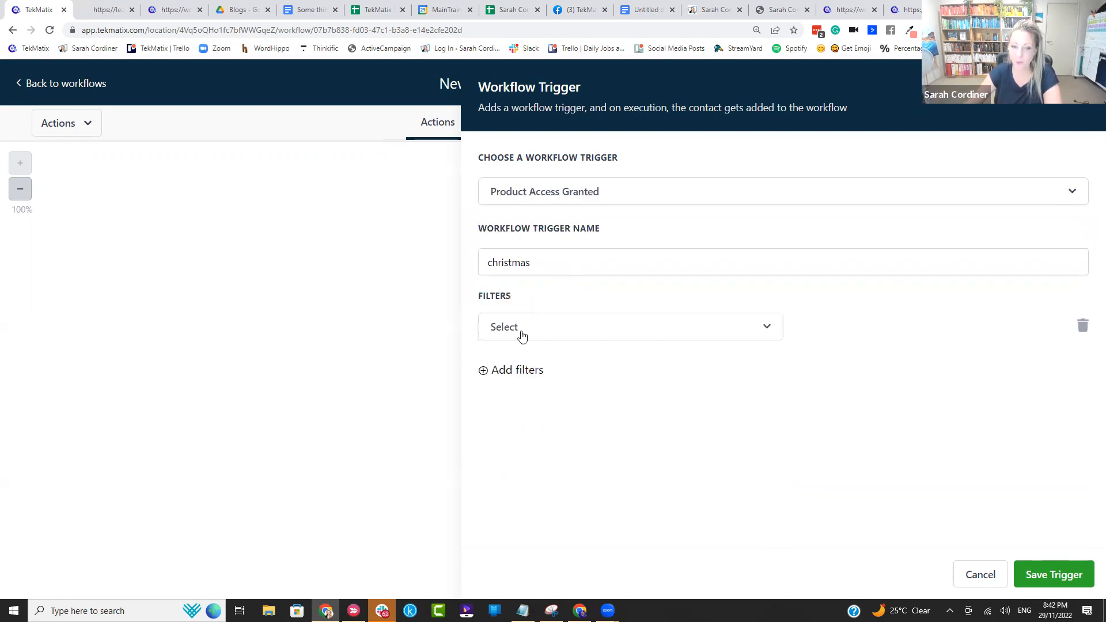
left_click(520, 337)
left_click(535, 429)
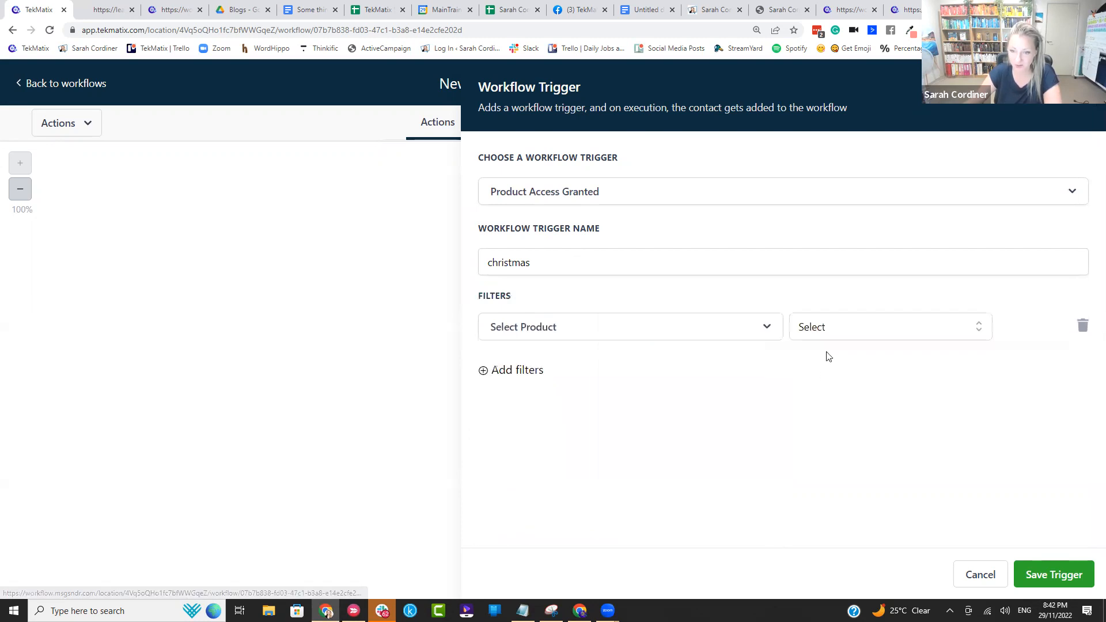
left_click(853, 328)
type("chri")
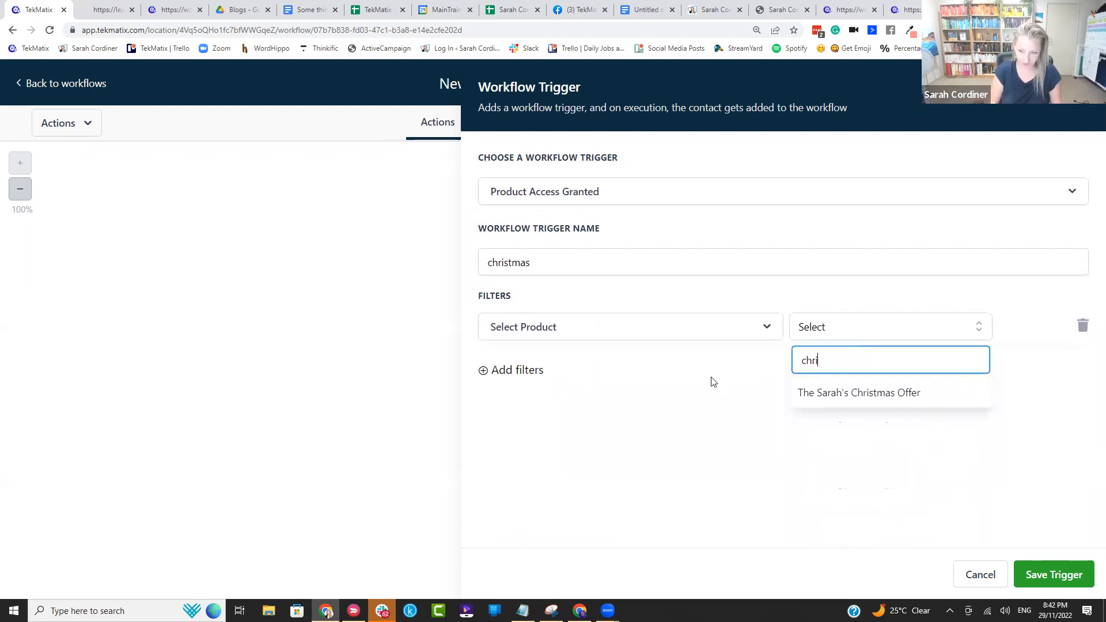
type("s")
left_click(887, 395)
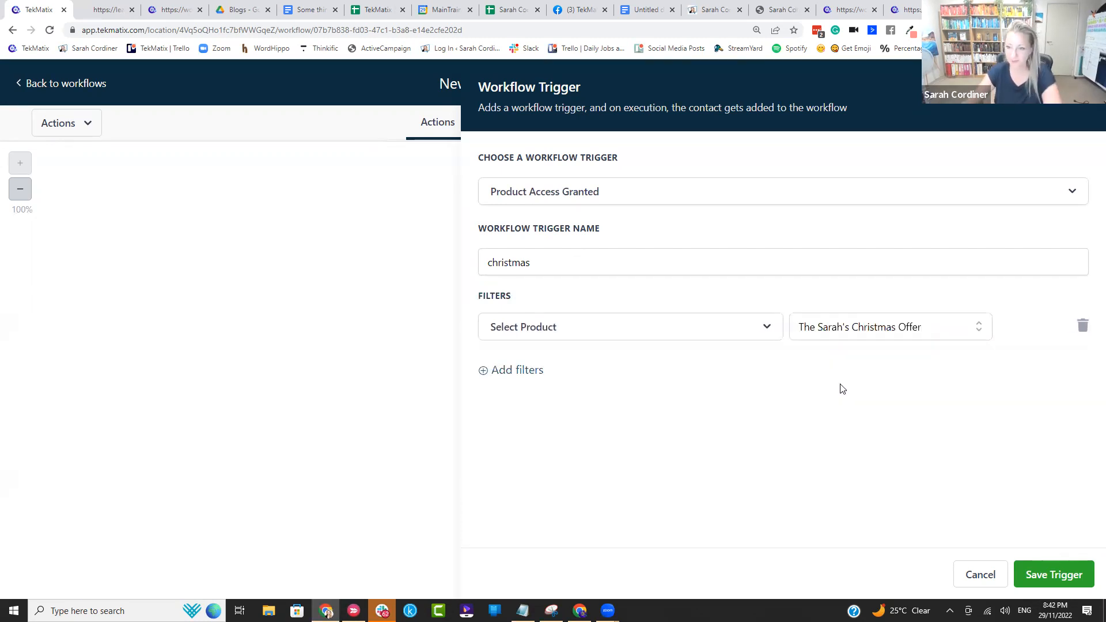
Step: Check the Christmas offer's checkout page and change the workflow trigger's type to Membership New Signup
left_click(527, 194)
type("member")
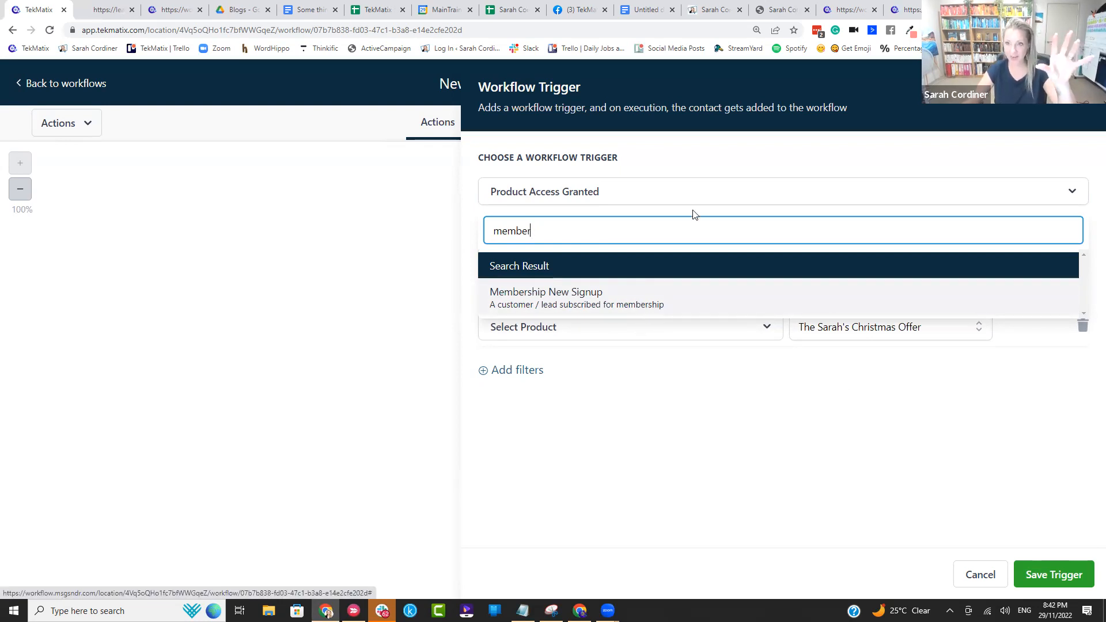
left_click(904, 10)
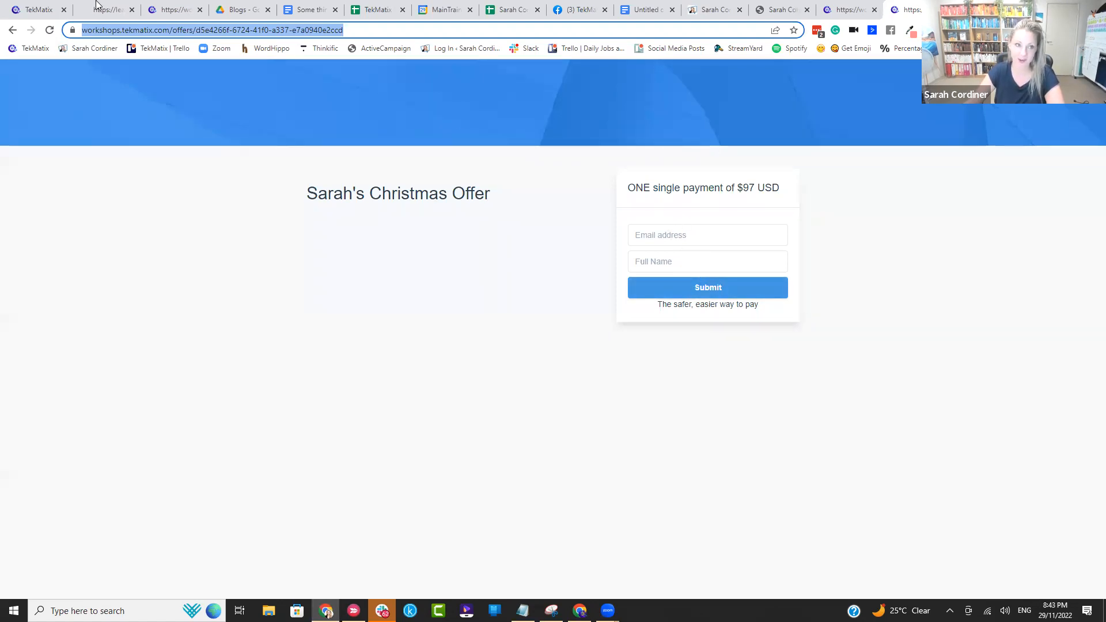
left_click(36, 9)
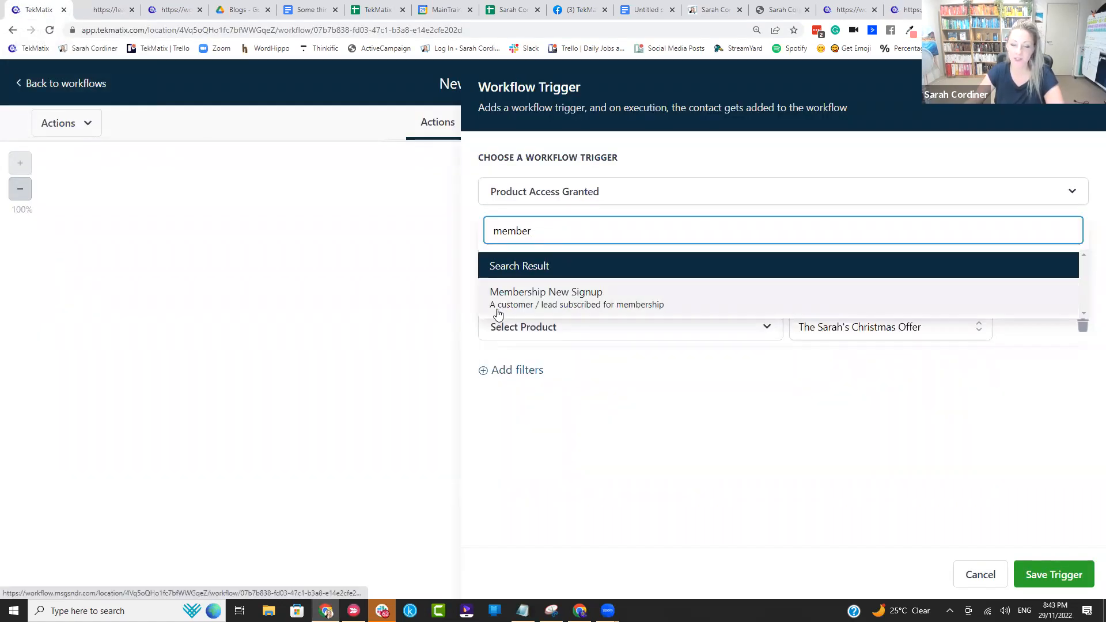
left_click(644, 312)
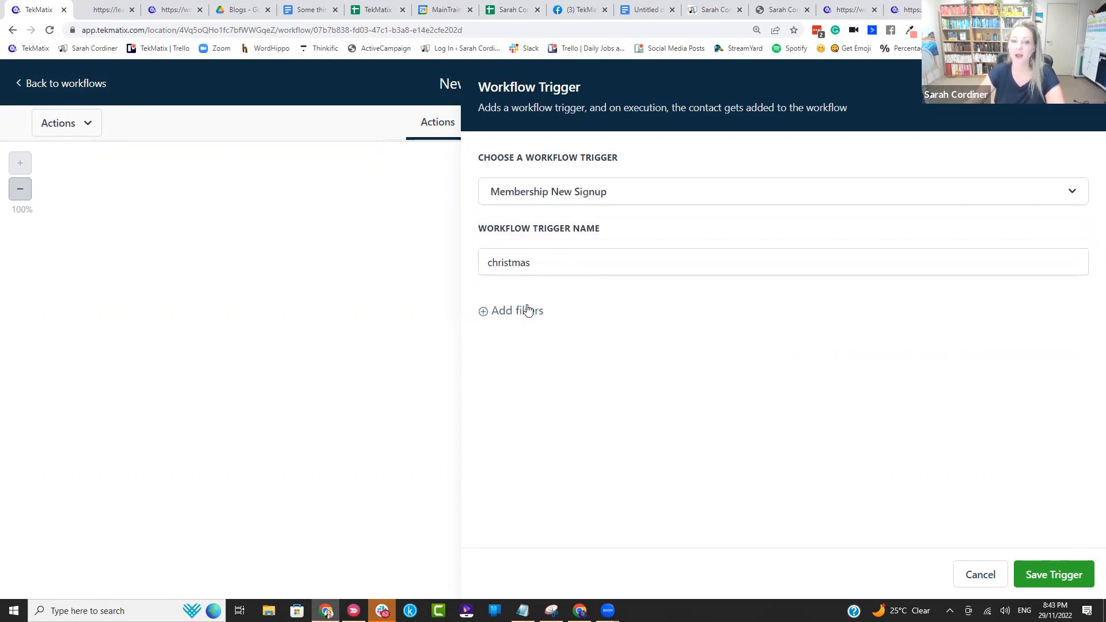
Step: Add an Offer filter set to the Christmas offer and save the trigger
left_click(528, 312)
left_click(513, 328)
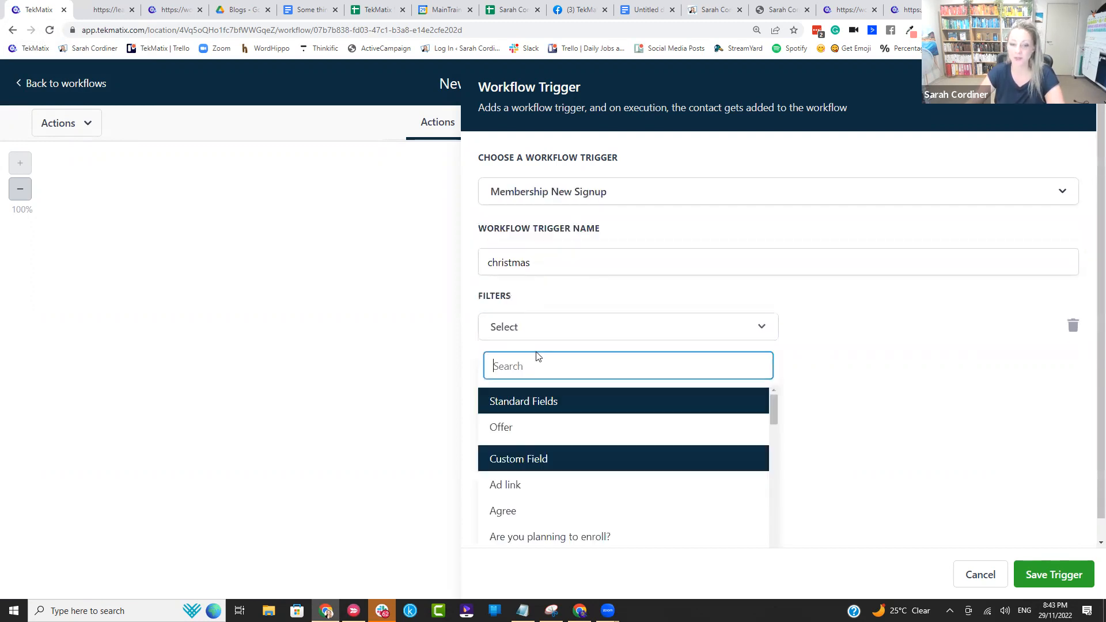
left_click(507, 427)
left_click(862, 327)
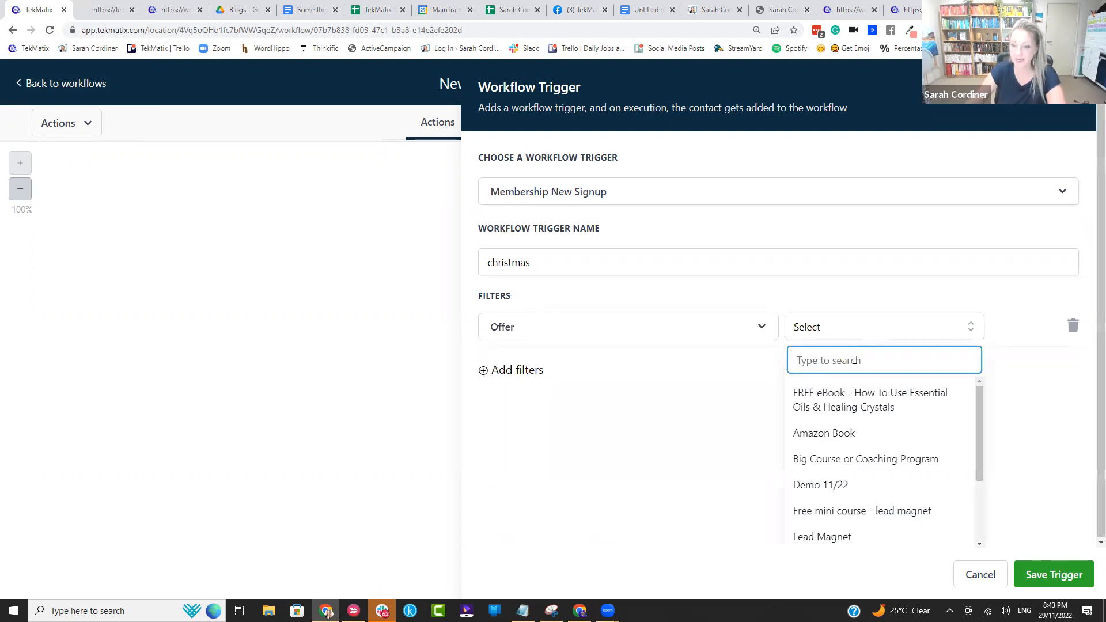
type("chris")
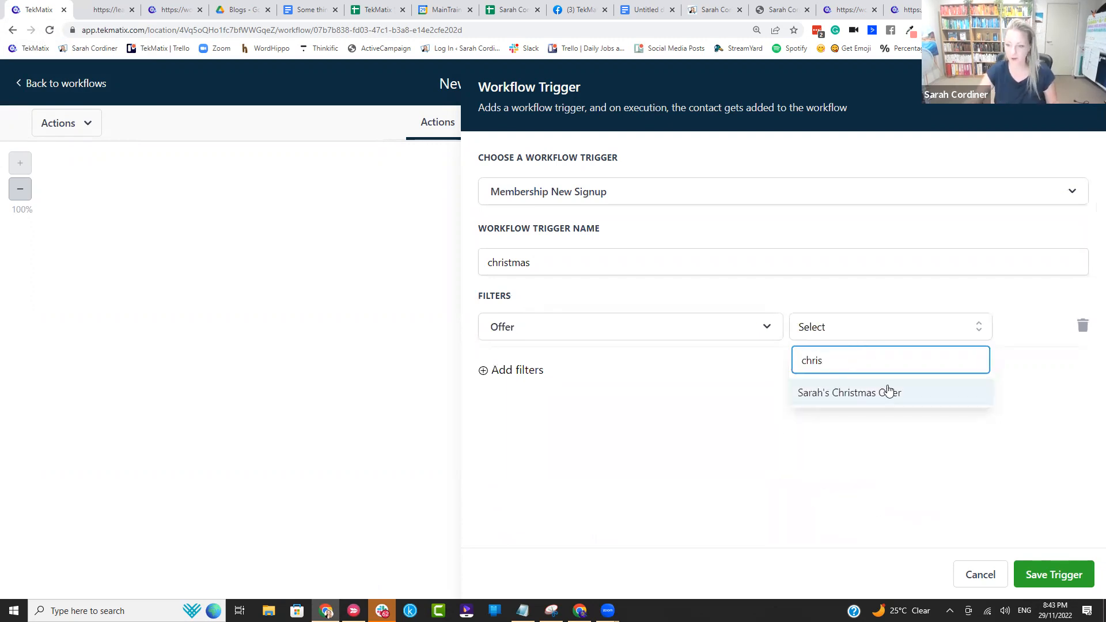
left_click(885, 391)
left_click(1040, 570)
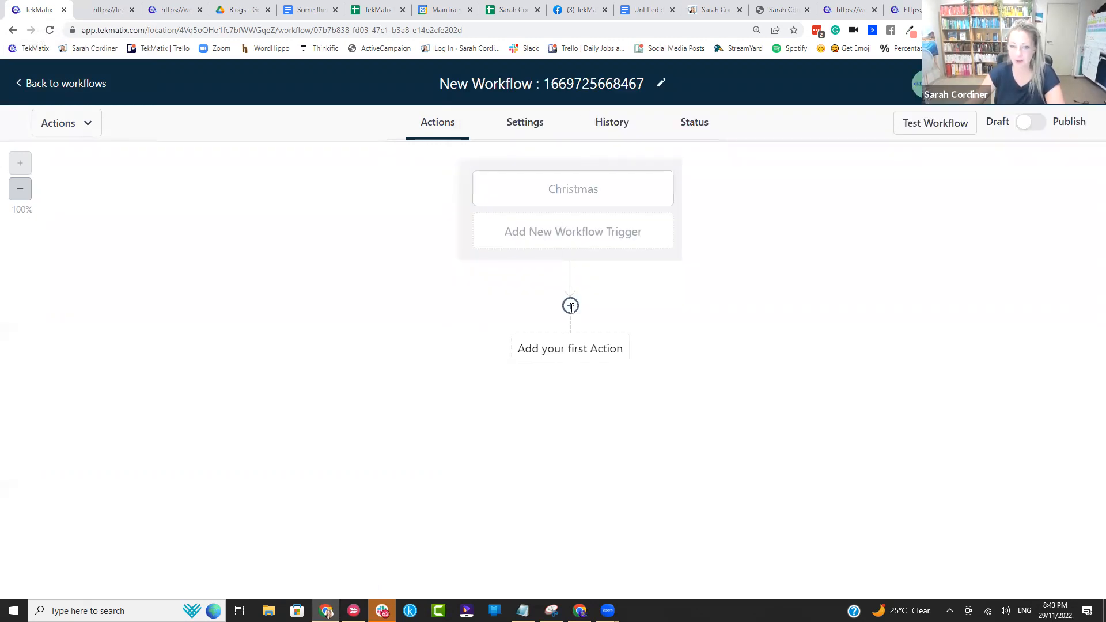
Step: Add an Email action to the workflow and start its message with "Hi" followed by the contact's first name custom value
left_click(571, 306)
left_click(812, 229)
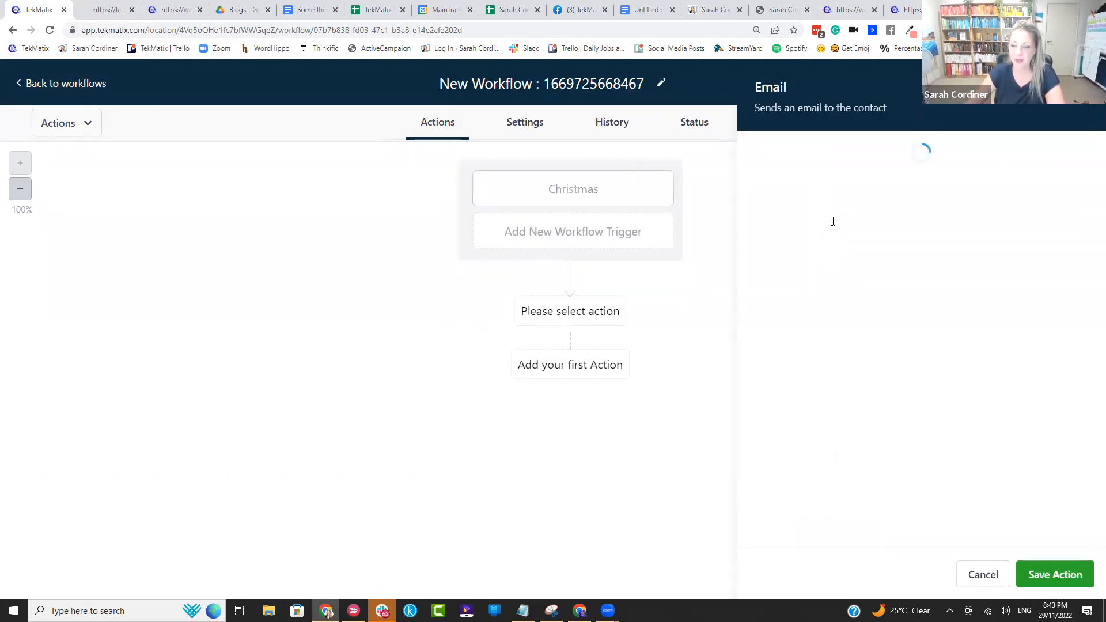
scroll(795, 288, "down", 6)
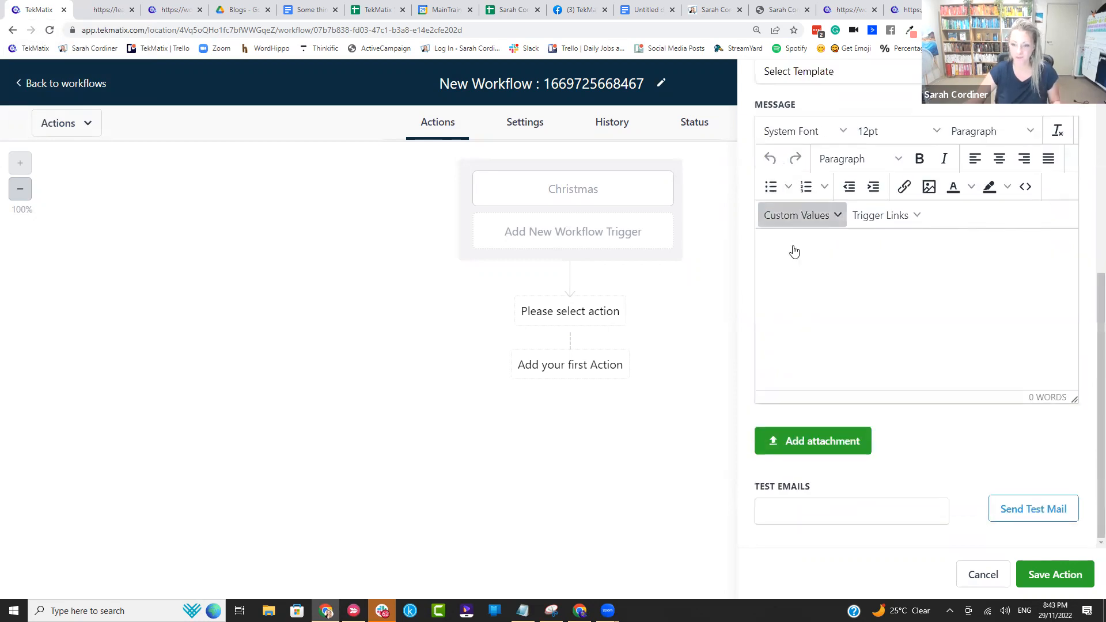
left_click(801, 215)
mouse_move(790, 242)
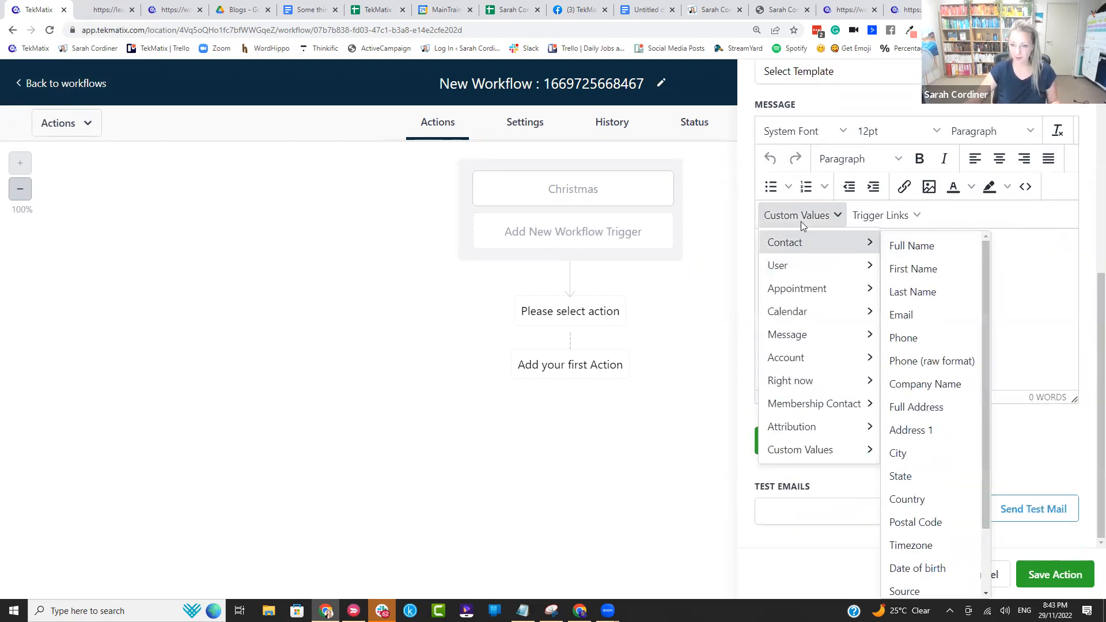
left_click(905, 269)
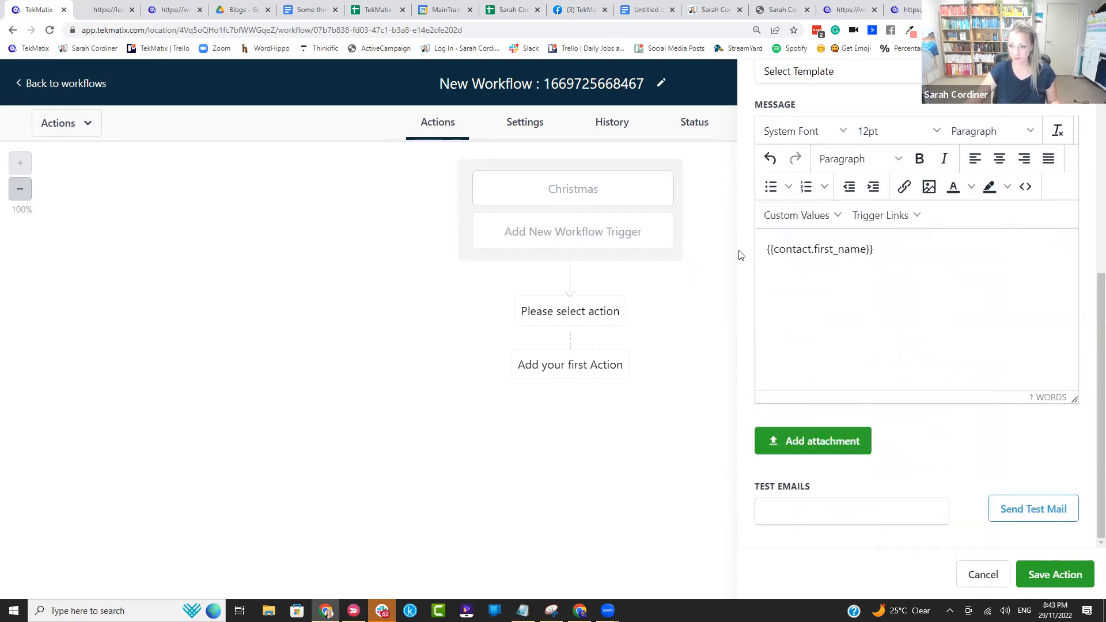
left_click(765, 258)
type("GHi")
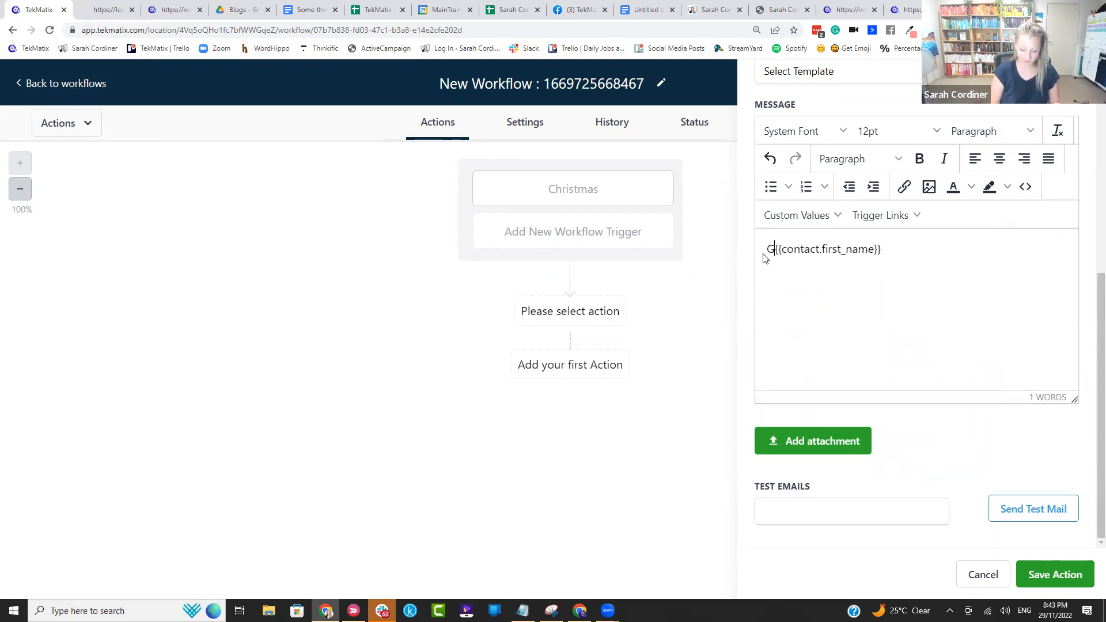
key("BackSpace")
Step: Write the email body "I notced that you checked out my xmas offer but didnt buy yet - anything questions>>"
type("I ")
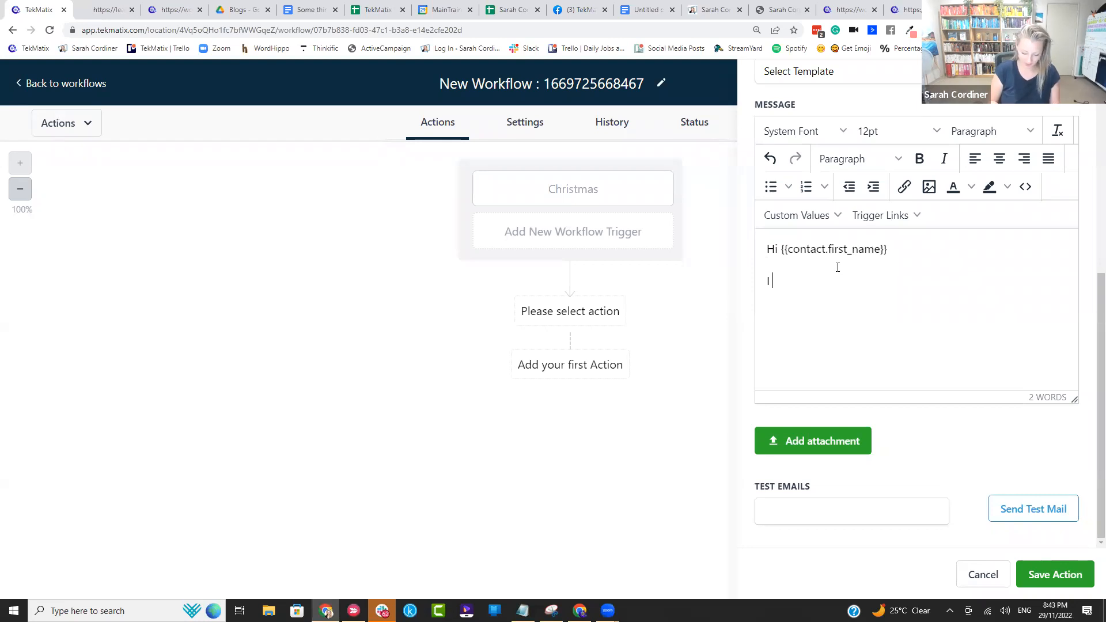
type("notced that you ")
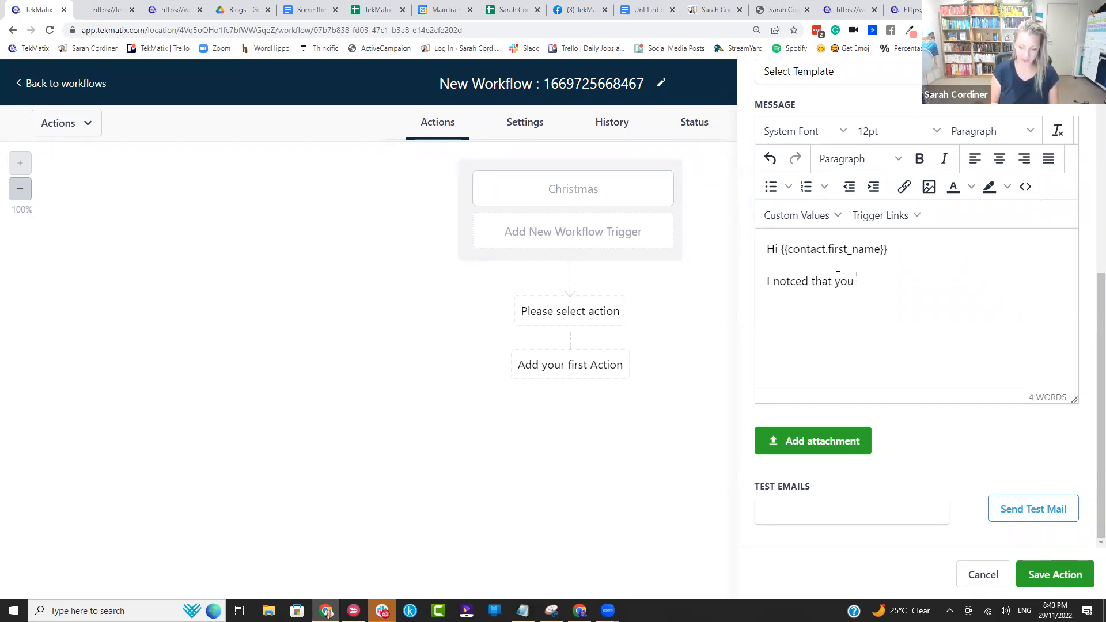
type("checked")
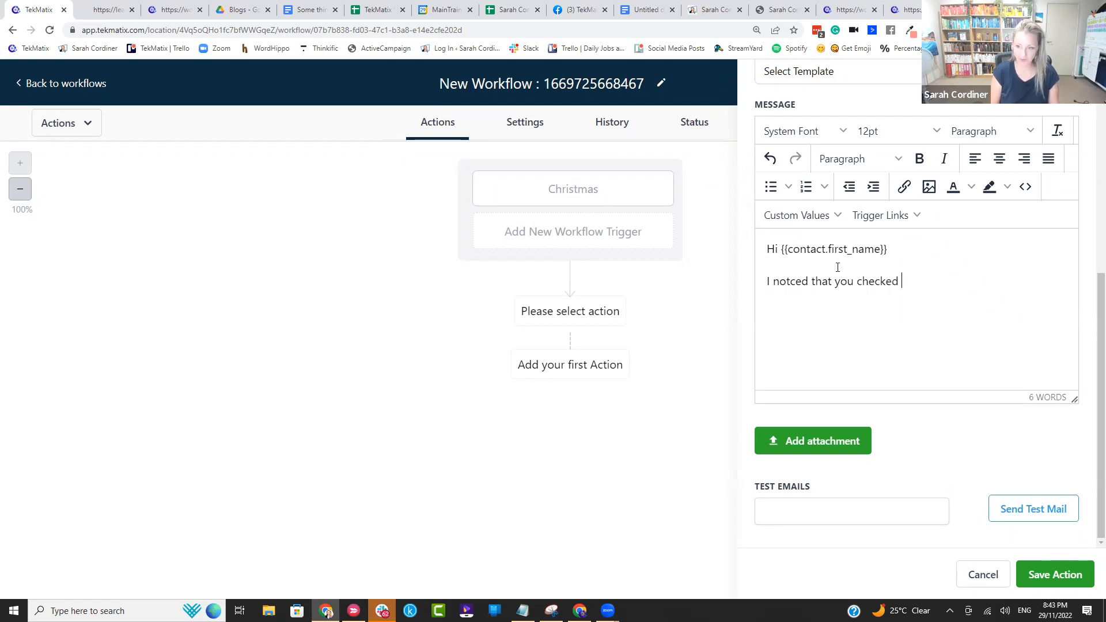
key("BackSpace")
type("d out my xmas offer but didnt buy yet - anything questions>>")
Step: Add the closing line "wanna book call..." to the email message and try to save the action
key("Return")
type("wanna book call")
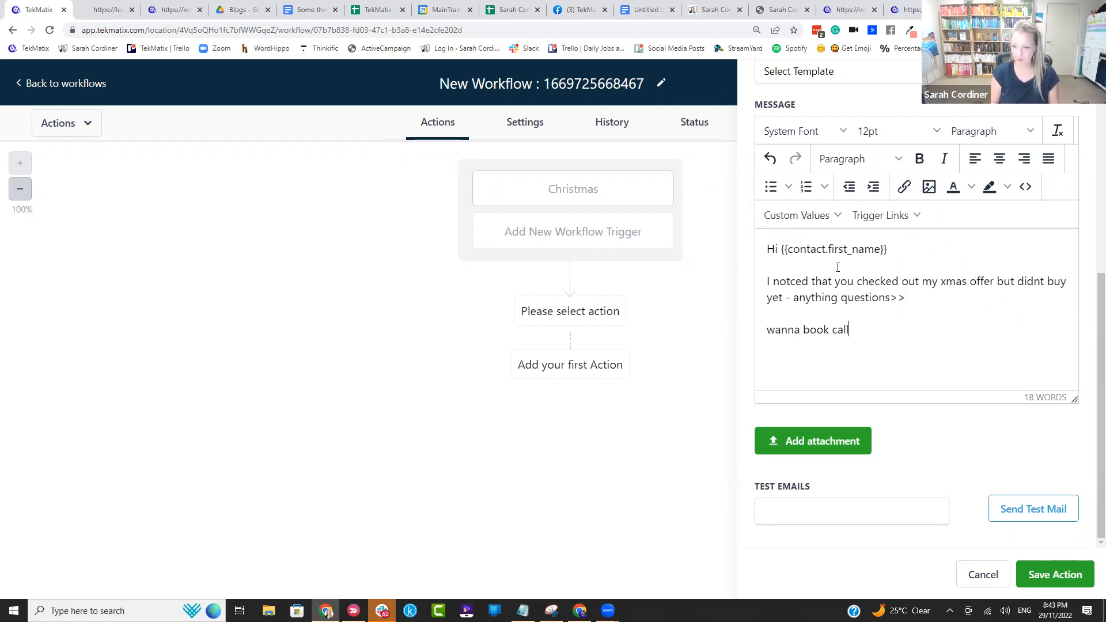
type("...")
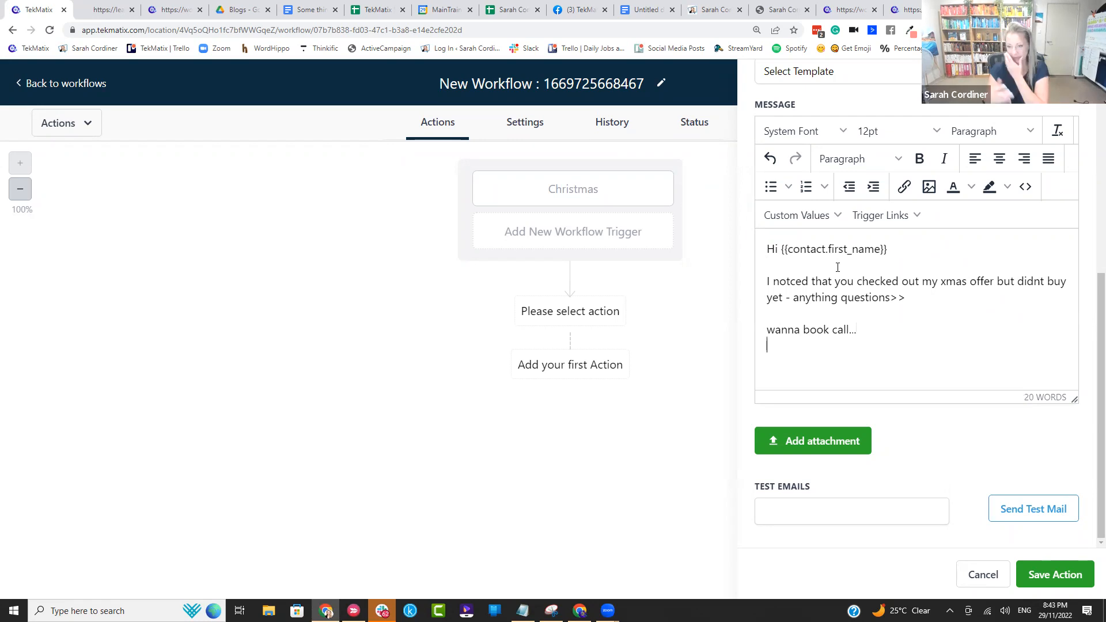
key("Return")
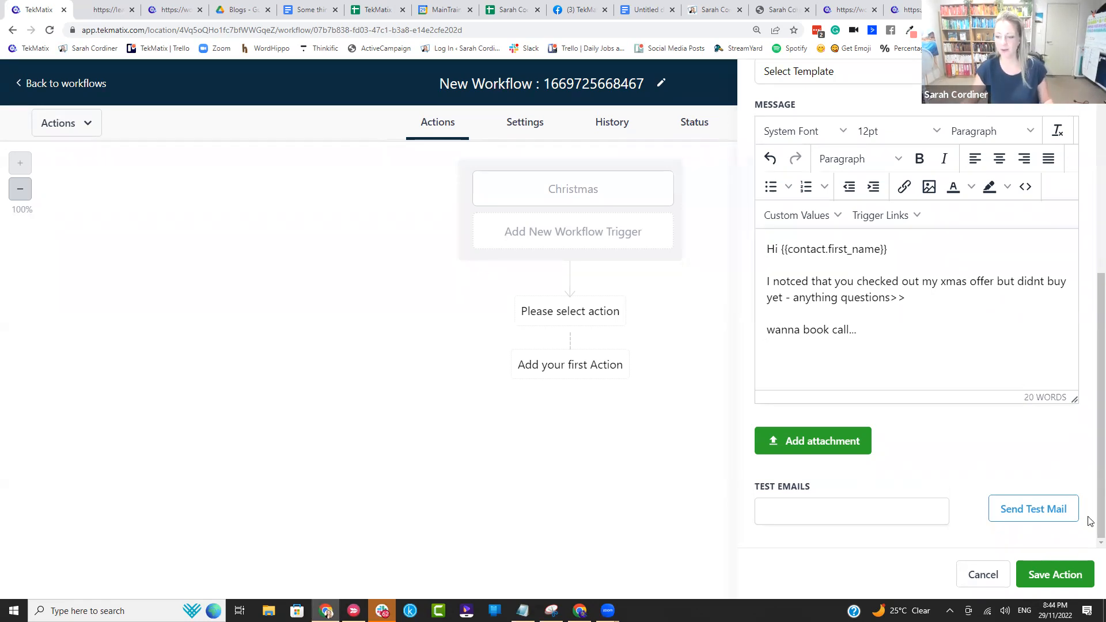
left_click(1061, 583)
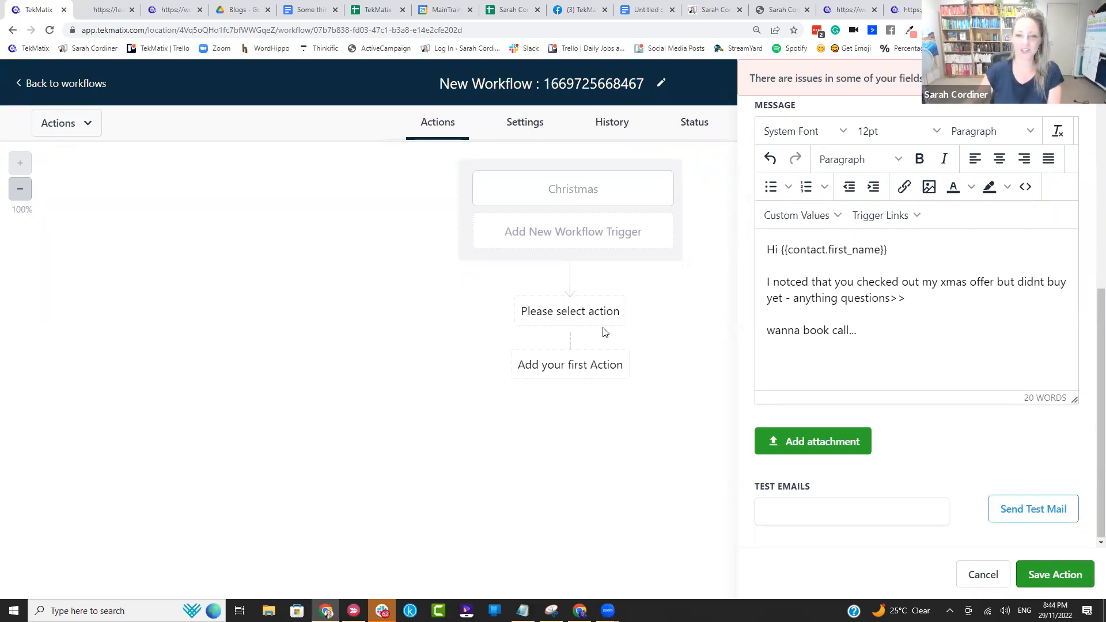
Step: Reopen the Christmas trigger, search the trigger types for "product" and "access", and change its type to Product Access Granted
left_click(590, 190)
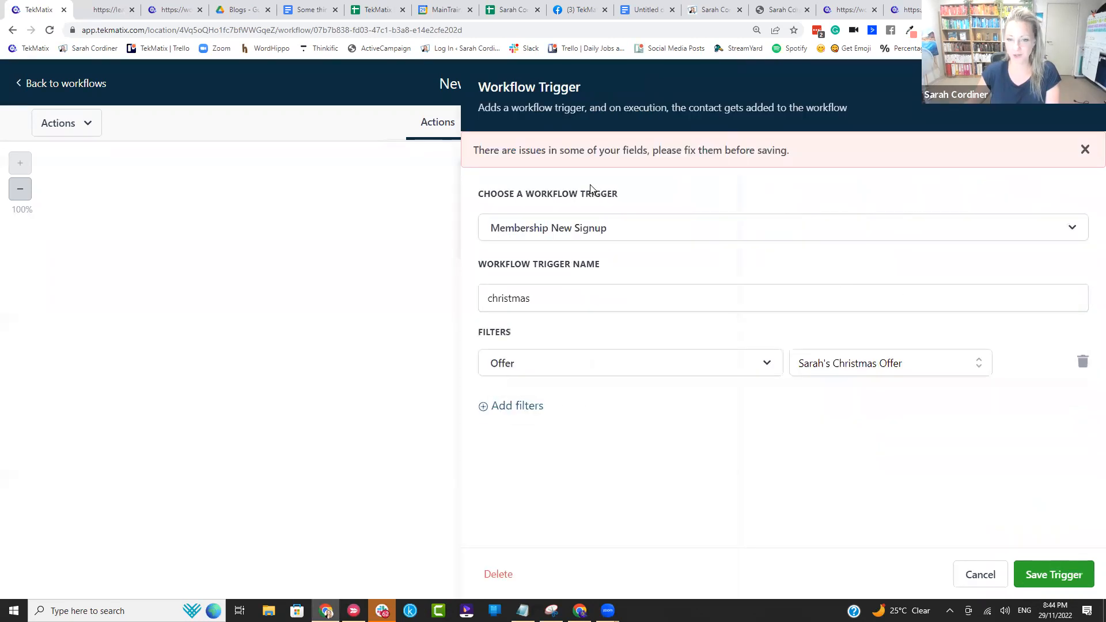
left_click(559, 232)
type("prod")
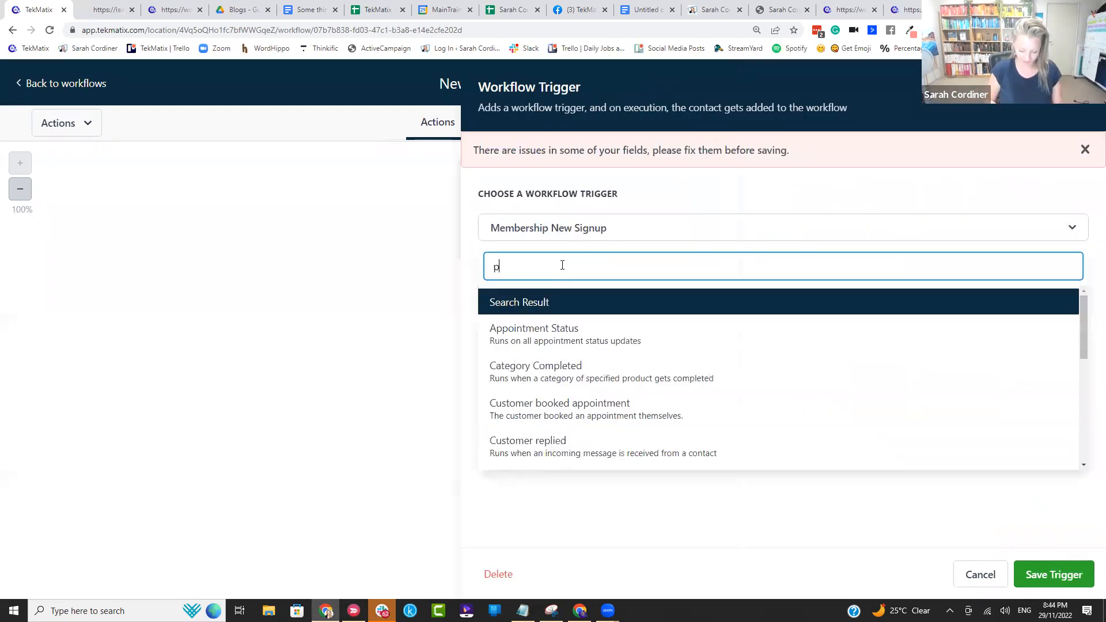
key("BackSpace")
key("BackSpace")
key("BackSpace")
key("BackSpace")
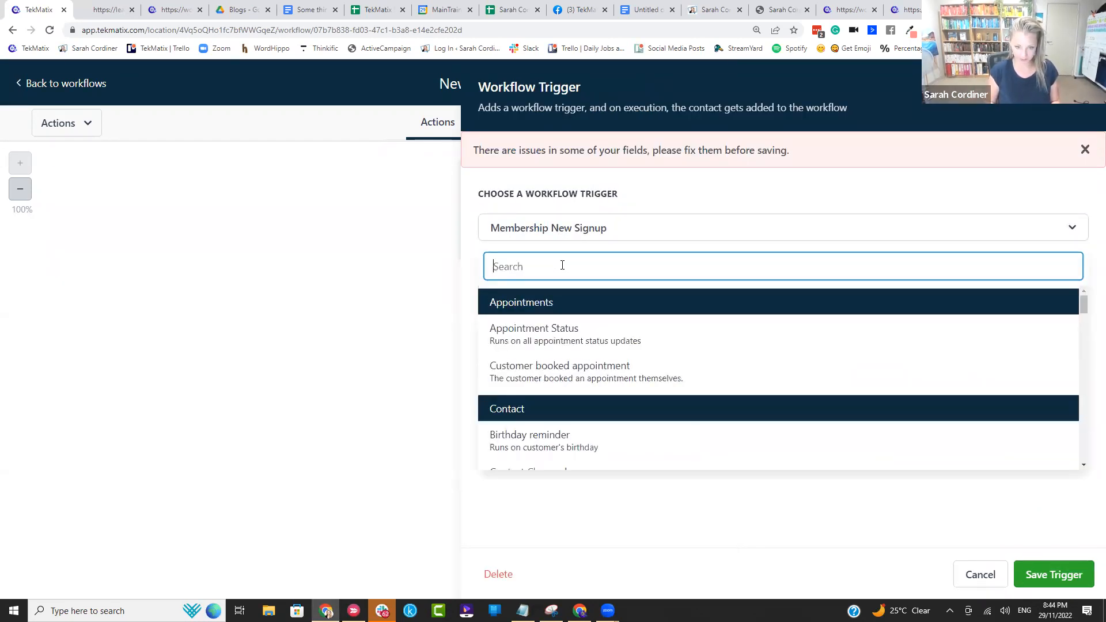
type("product")
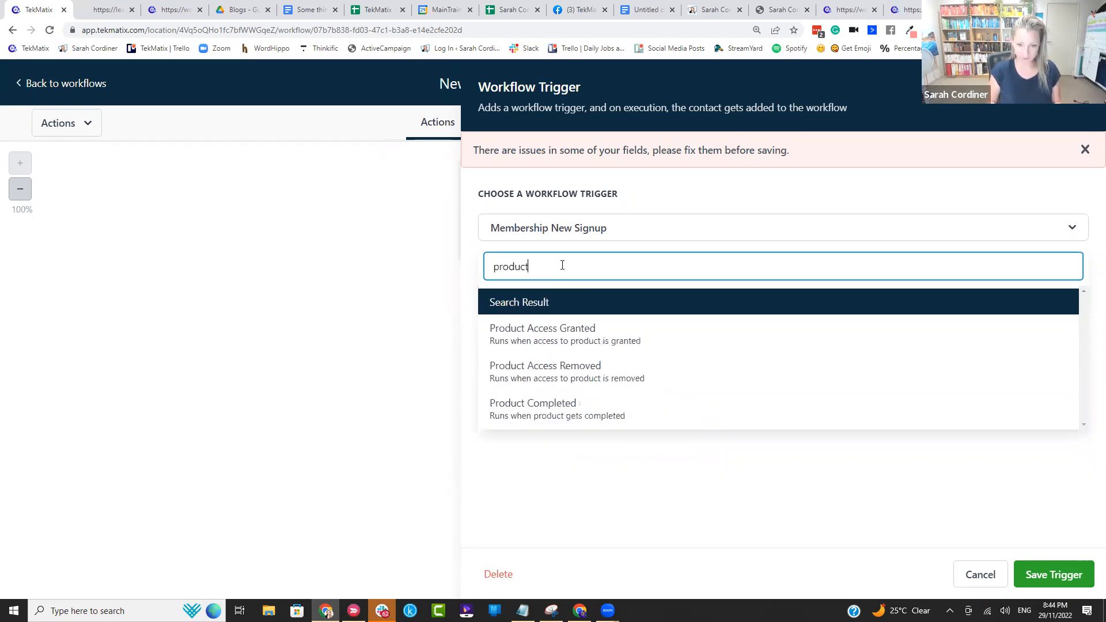
key("BackSpace")
key("BackSpace")
key("BackSpace")
key("BackSpace")
key("BackSpace")
key("BackSpace")
key("BackSpace")
type("o")
key("BackSpace")
type("grabt")
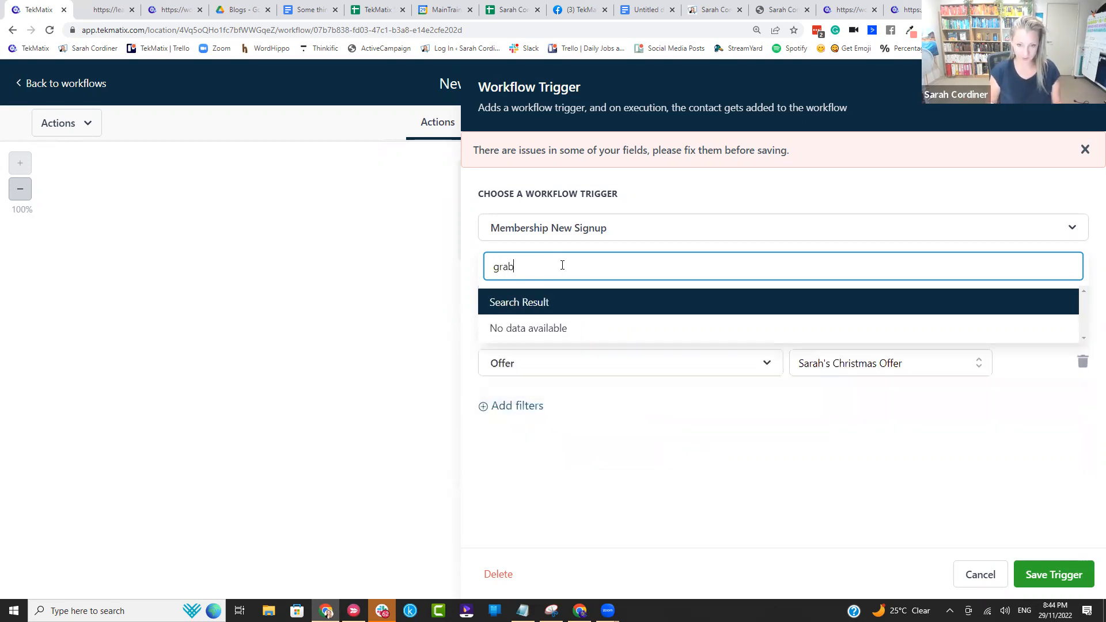
key("BackSpace")
key("BackSpace")
key("BackSpace")
key("BackSpace")
key("BackSpace")
type("access")
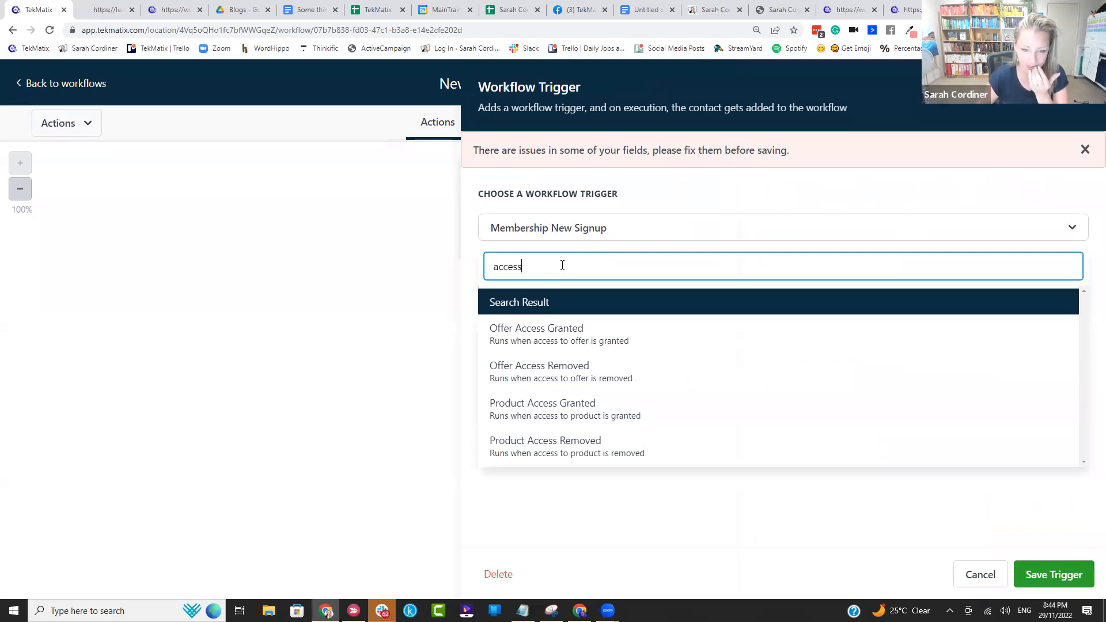
left_click(581, 410)
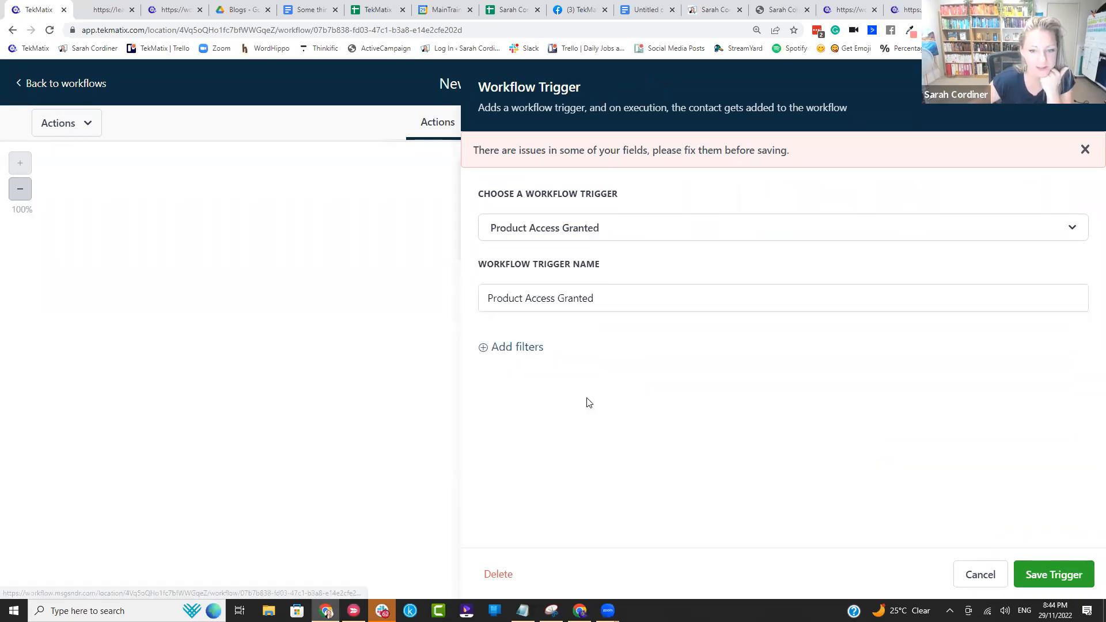
Step: Add a Select Product filter to the Product Access Granted trigger and set it to the Christmas Offer product
left_click(557, 300)
left_click(534, 349)
left_click(537, 361)
left_click(566, 461)
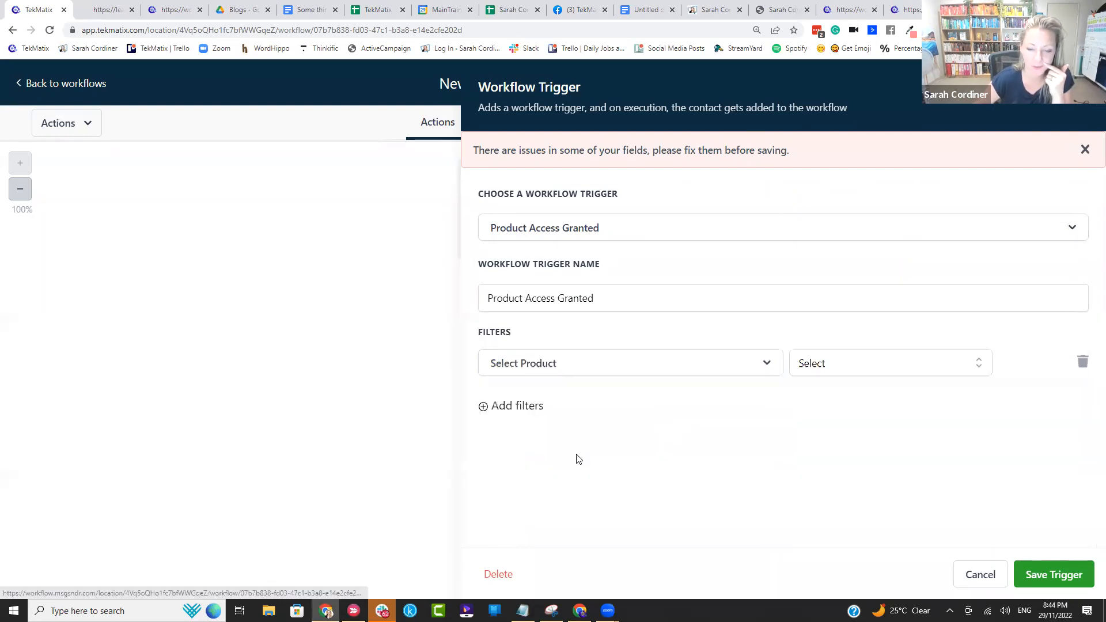
left_click(852, 374)
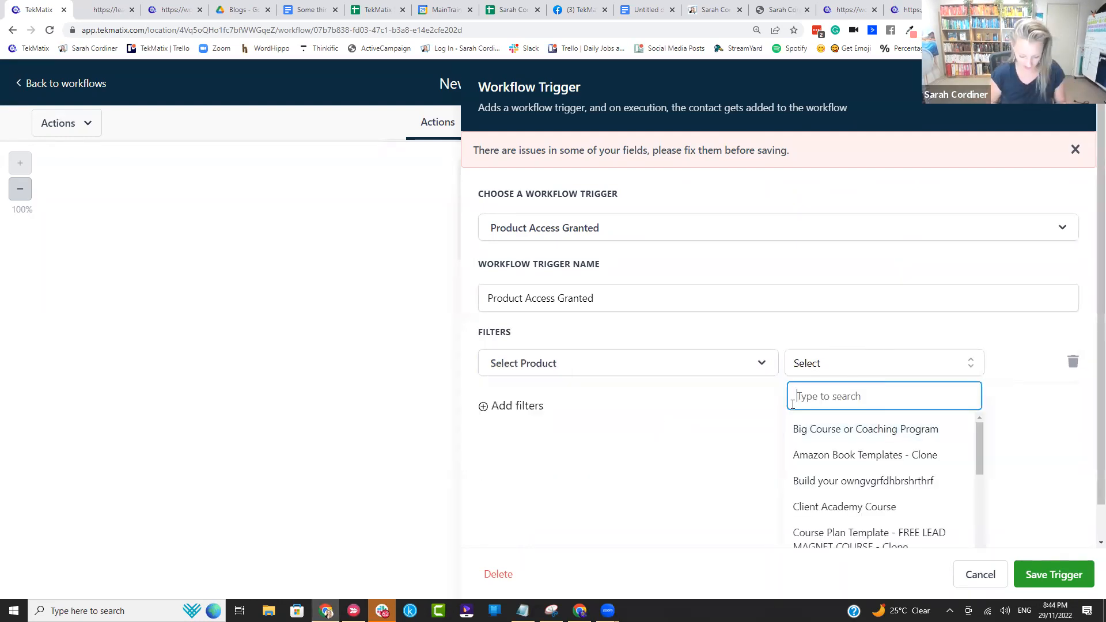
type("chris")
left_click(819, 433)
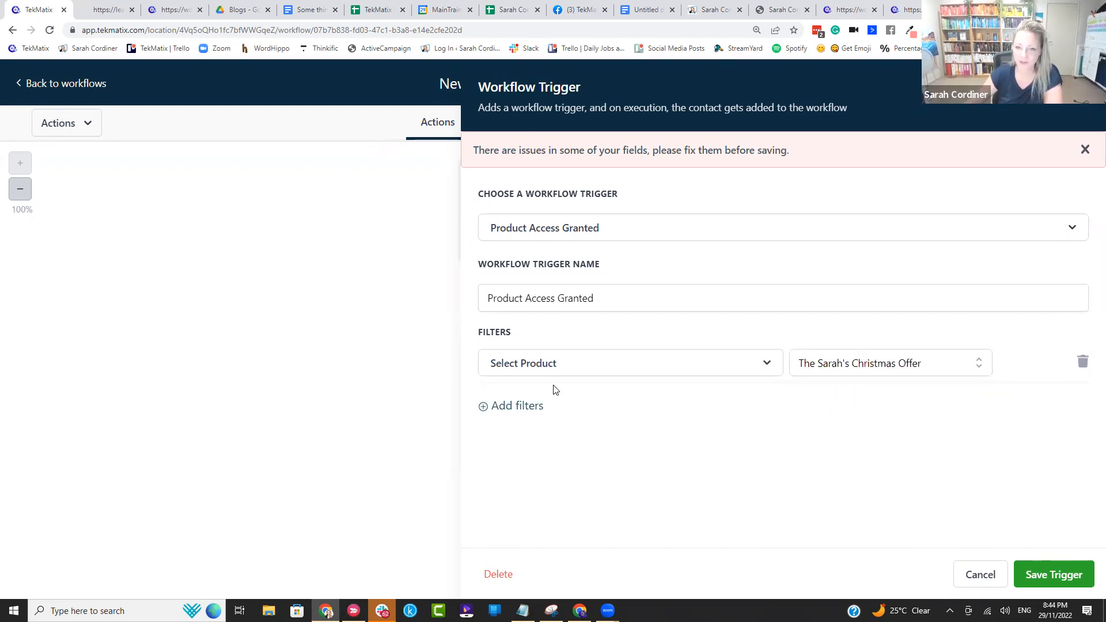
Step: Rename the trigger "Product Access Granted - xmas offer" and save it
triple_click(604, 296)
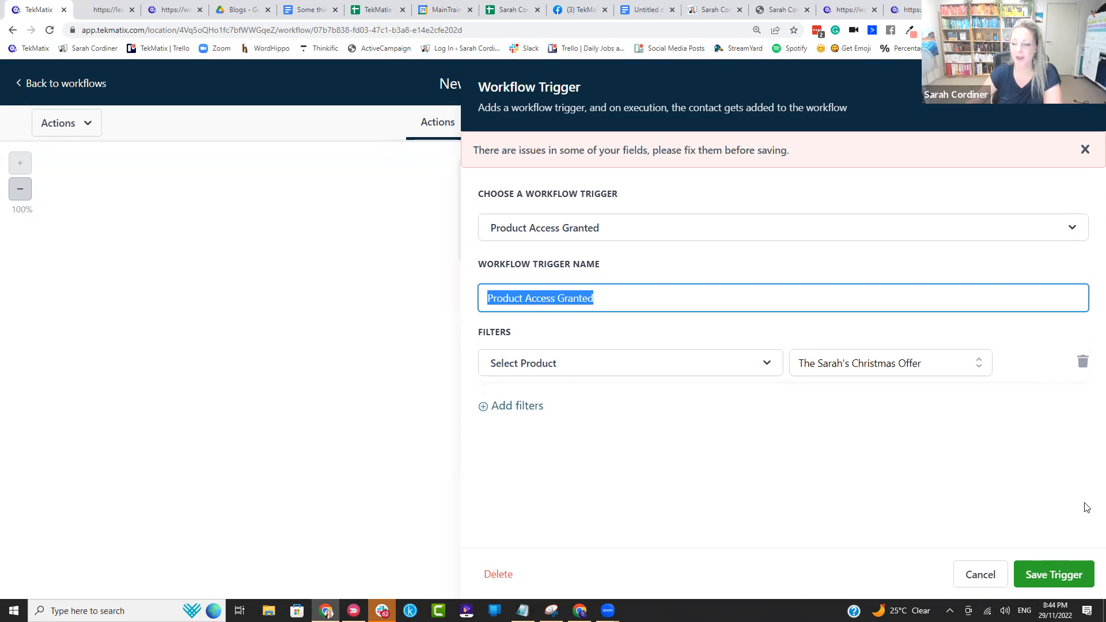
left_click(603, 298)
type("- xmas offer")
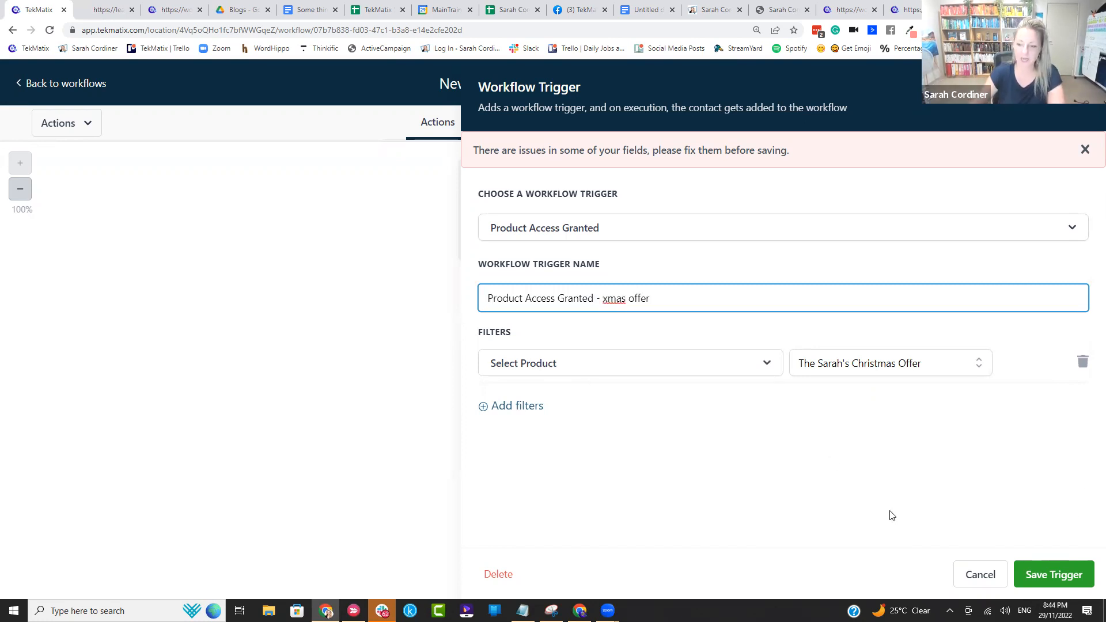
left_click(1057, 573)
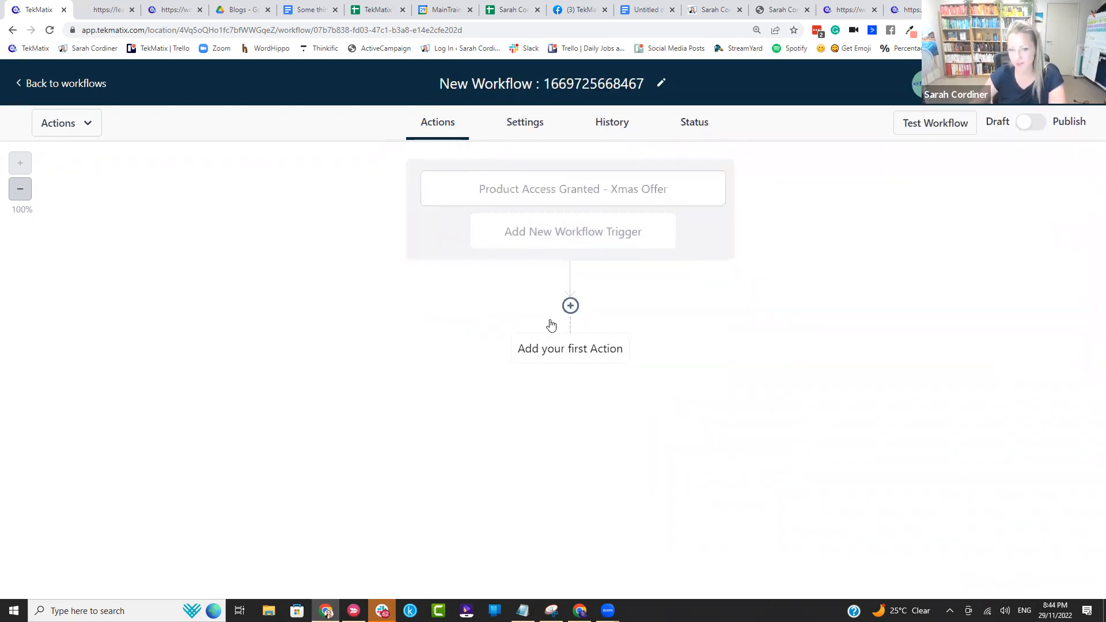
Step: Add a Send Email action as the first workflow action and open its message with "Hi", the contact's first name custom value and a comma
left_click(581, 340)
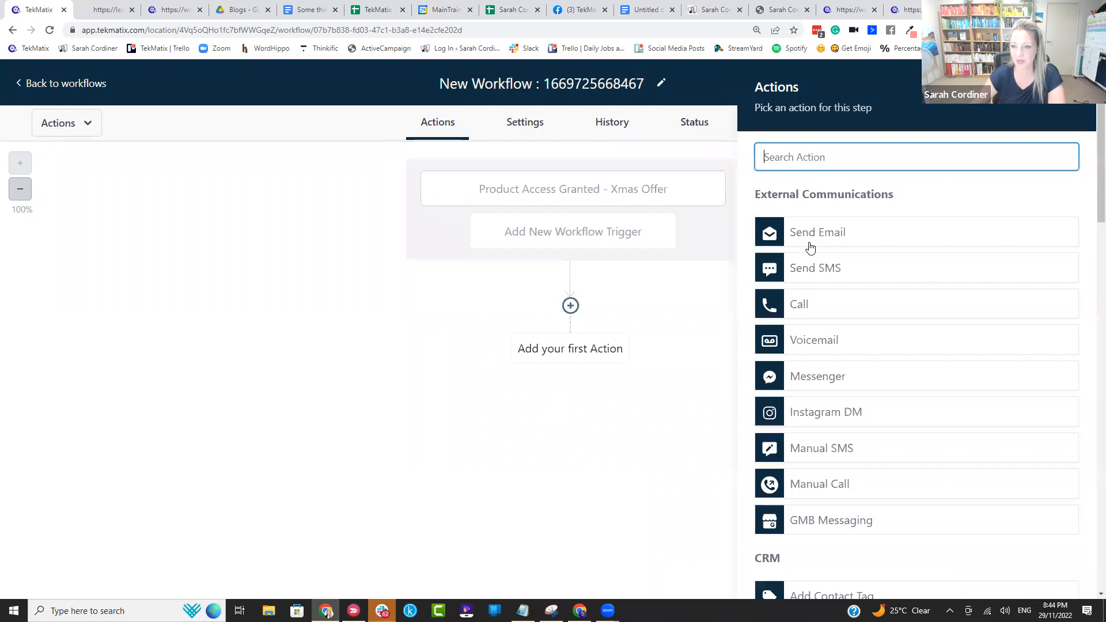
left_click(812, 234)
scroll(822, 408, "down", 6)
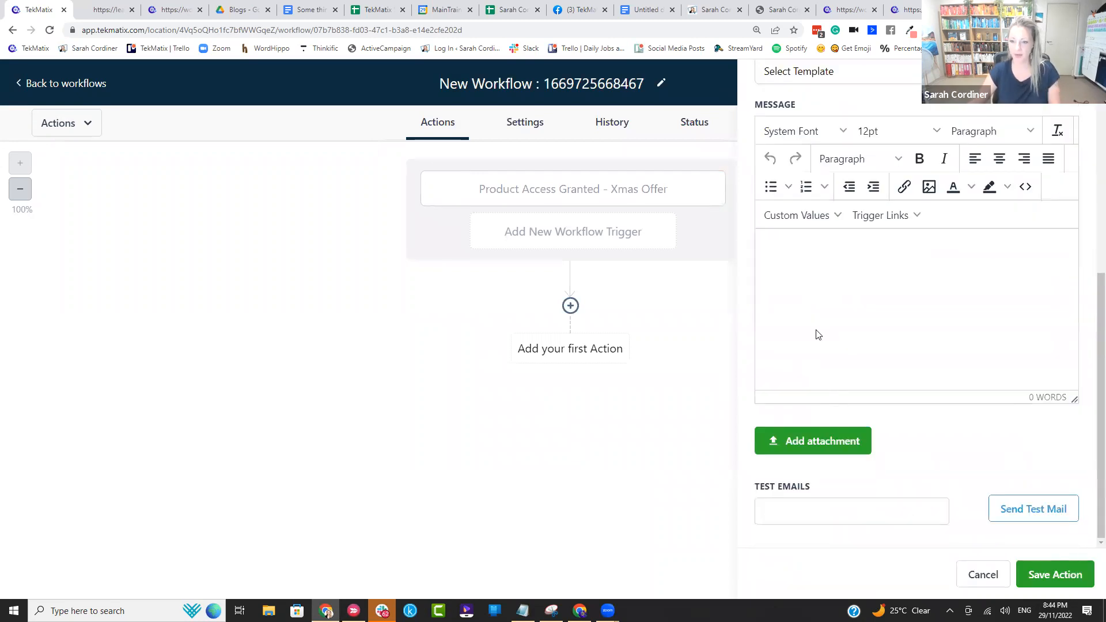
left_click(806, 286)
type("Hi")
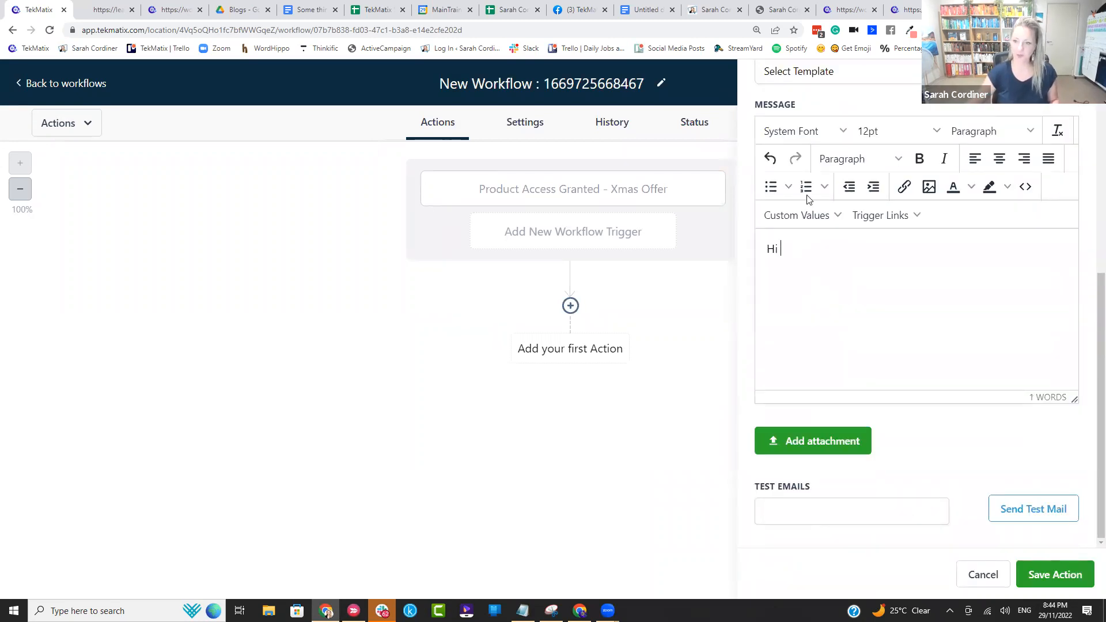
left_click(797, 215)
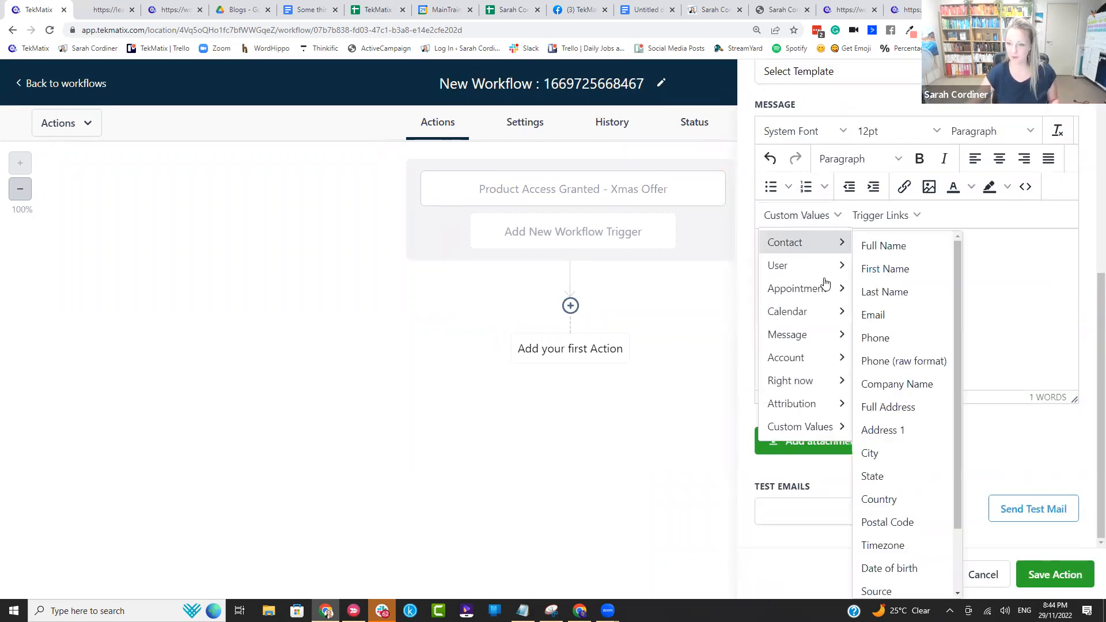
left_click(888, 269)
type(",")
Step: Write the line "Thanks for buyiong the xyz....." below the greeting in the email message
key("Return")
type("Thanks for buyiong")
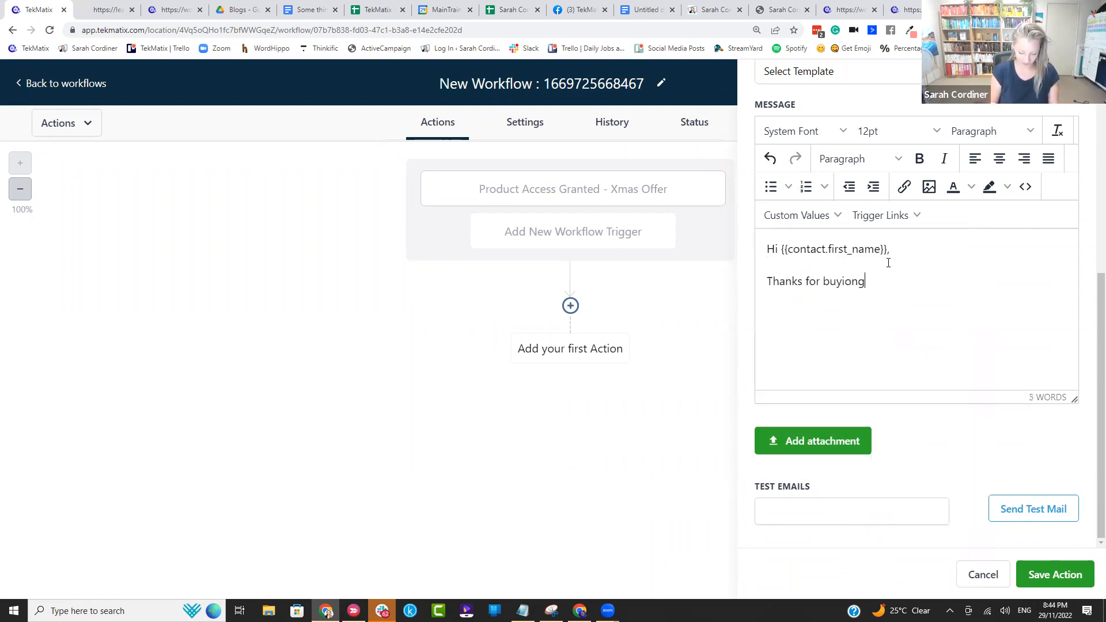
type(" the xyz.....")
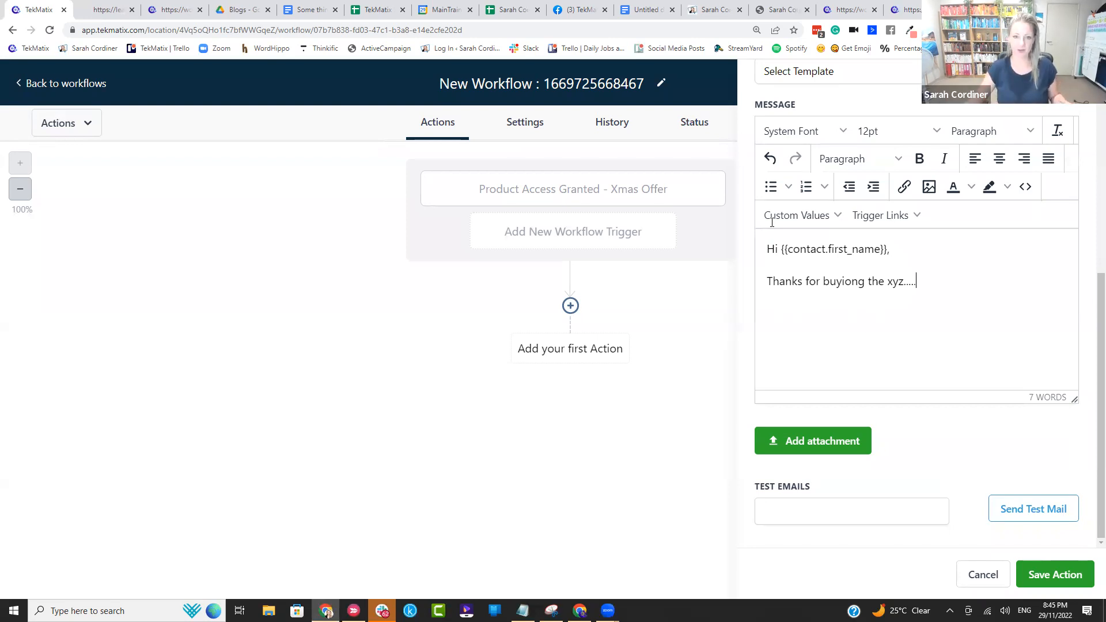
Step: Leave the workflow editor, discarding the unsaved email and workflow changes, and switch to the Google Docs notes on checkout and sales page setup
scroll(949, 154, "up", 1)
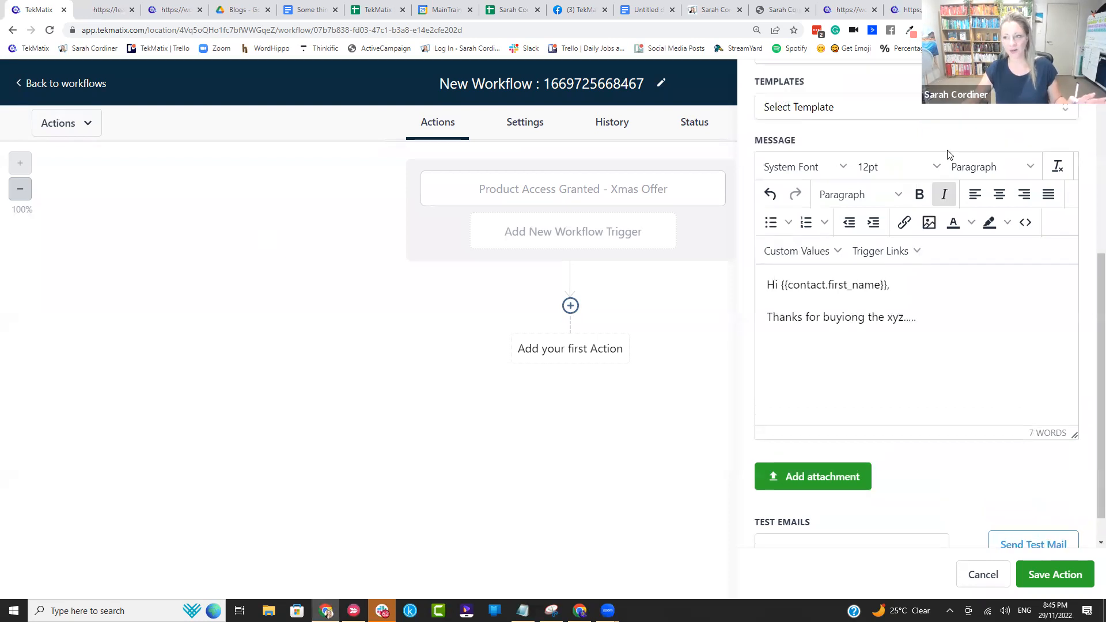
scroll(950, 155, "up", 5)
left_click(632, 163)
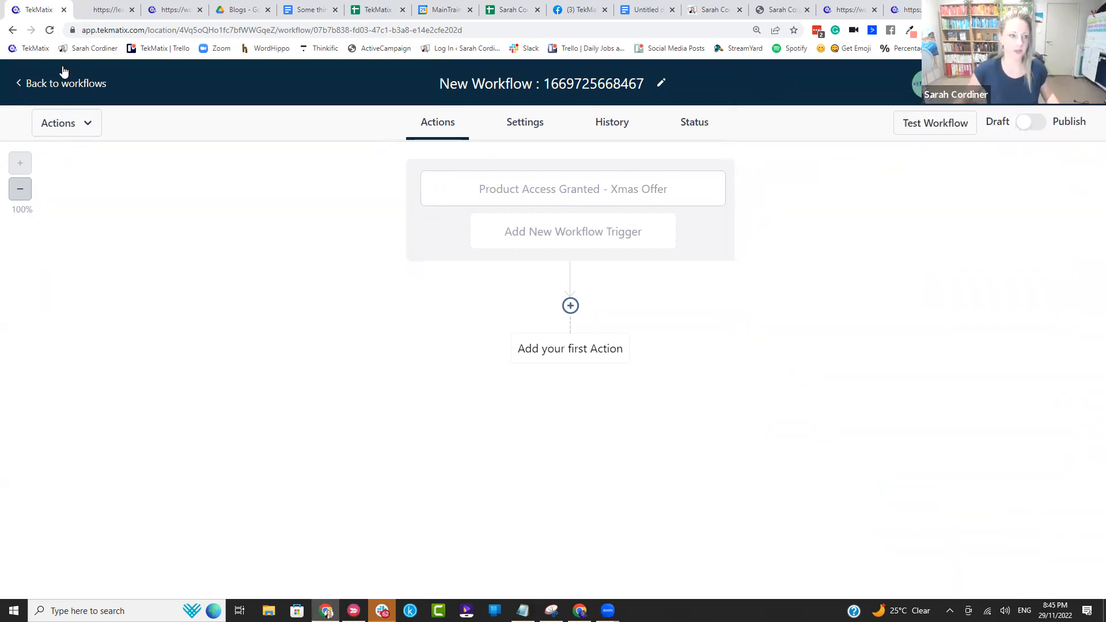
left_click(34, 84)
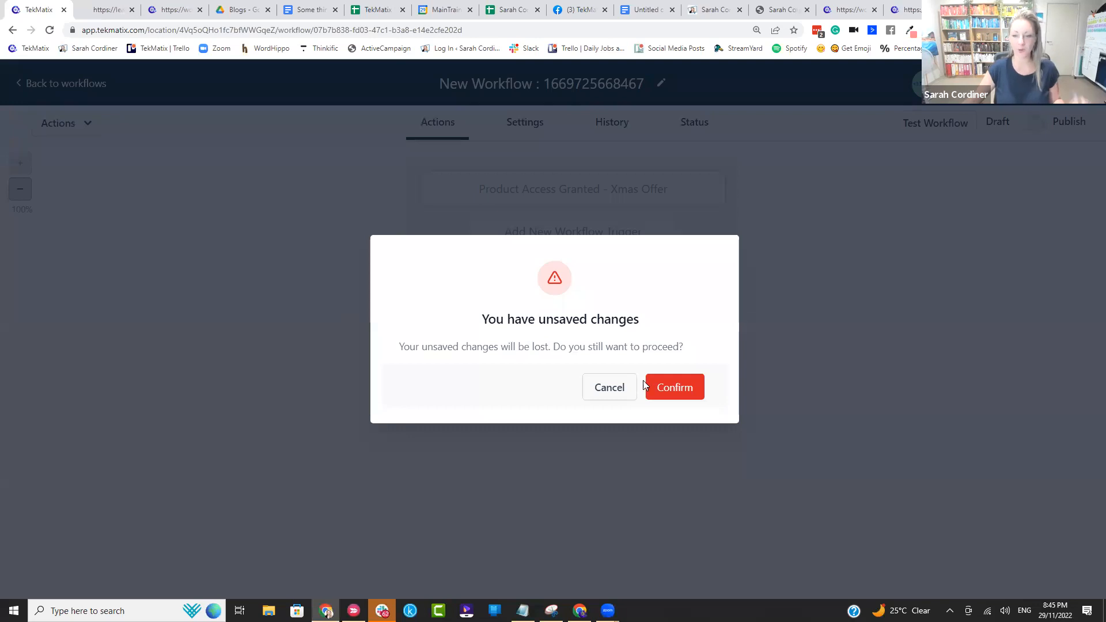
left_click(658, 396)
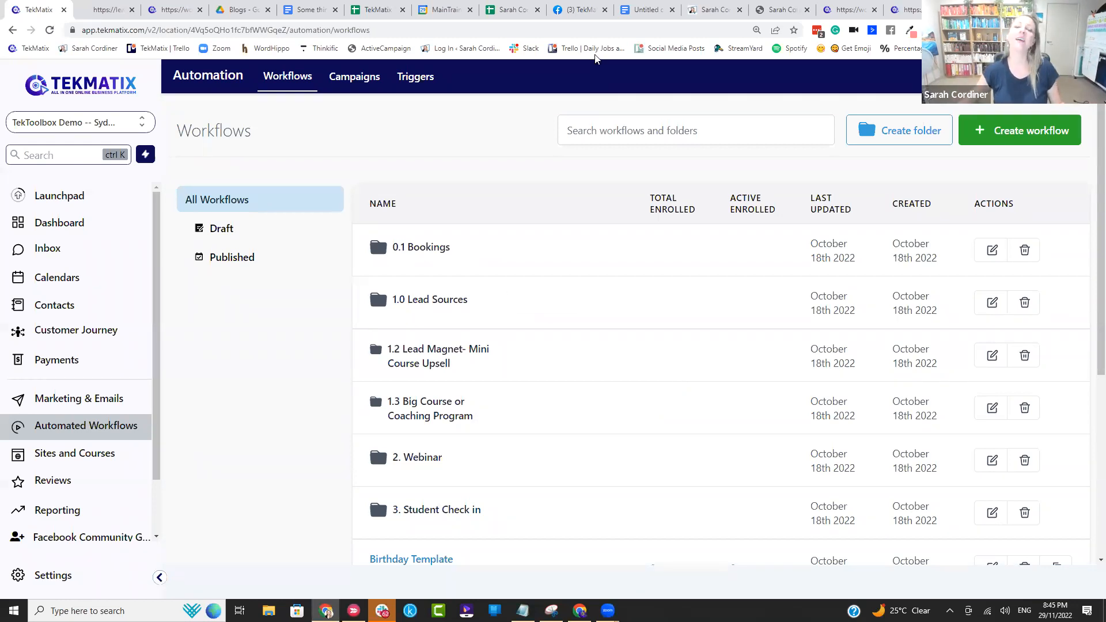
left_click(644, 14)
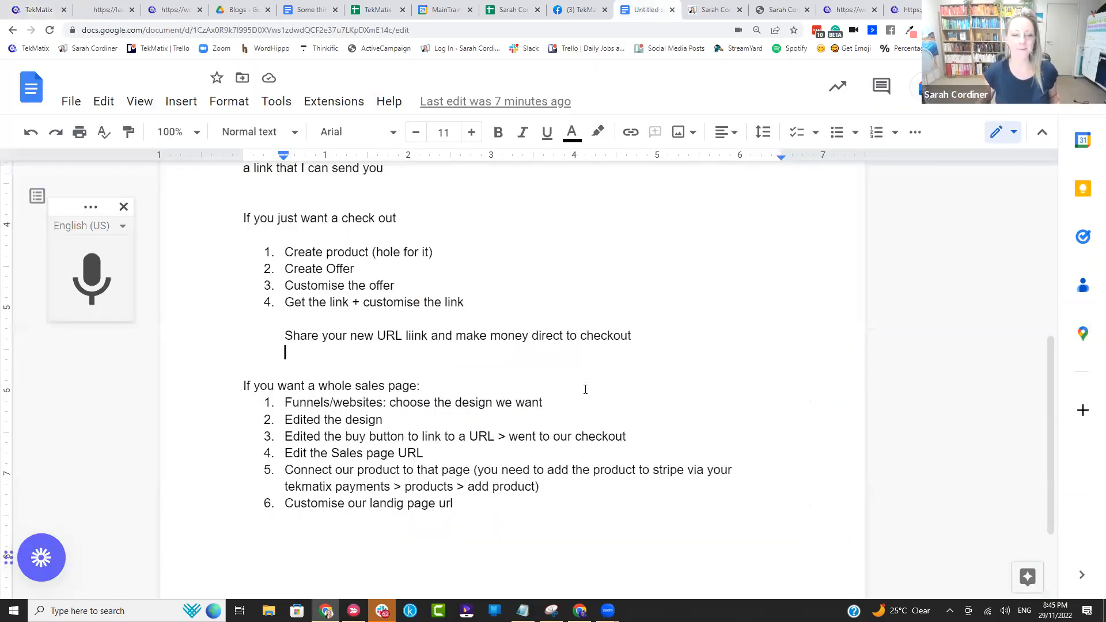